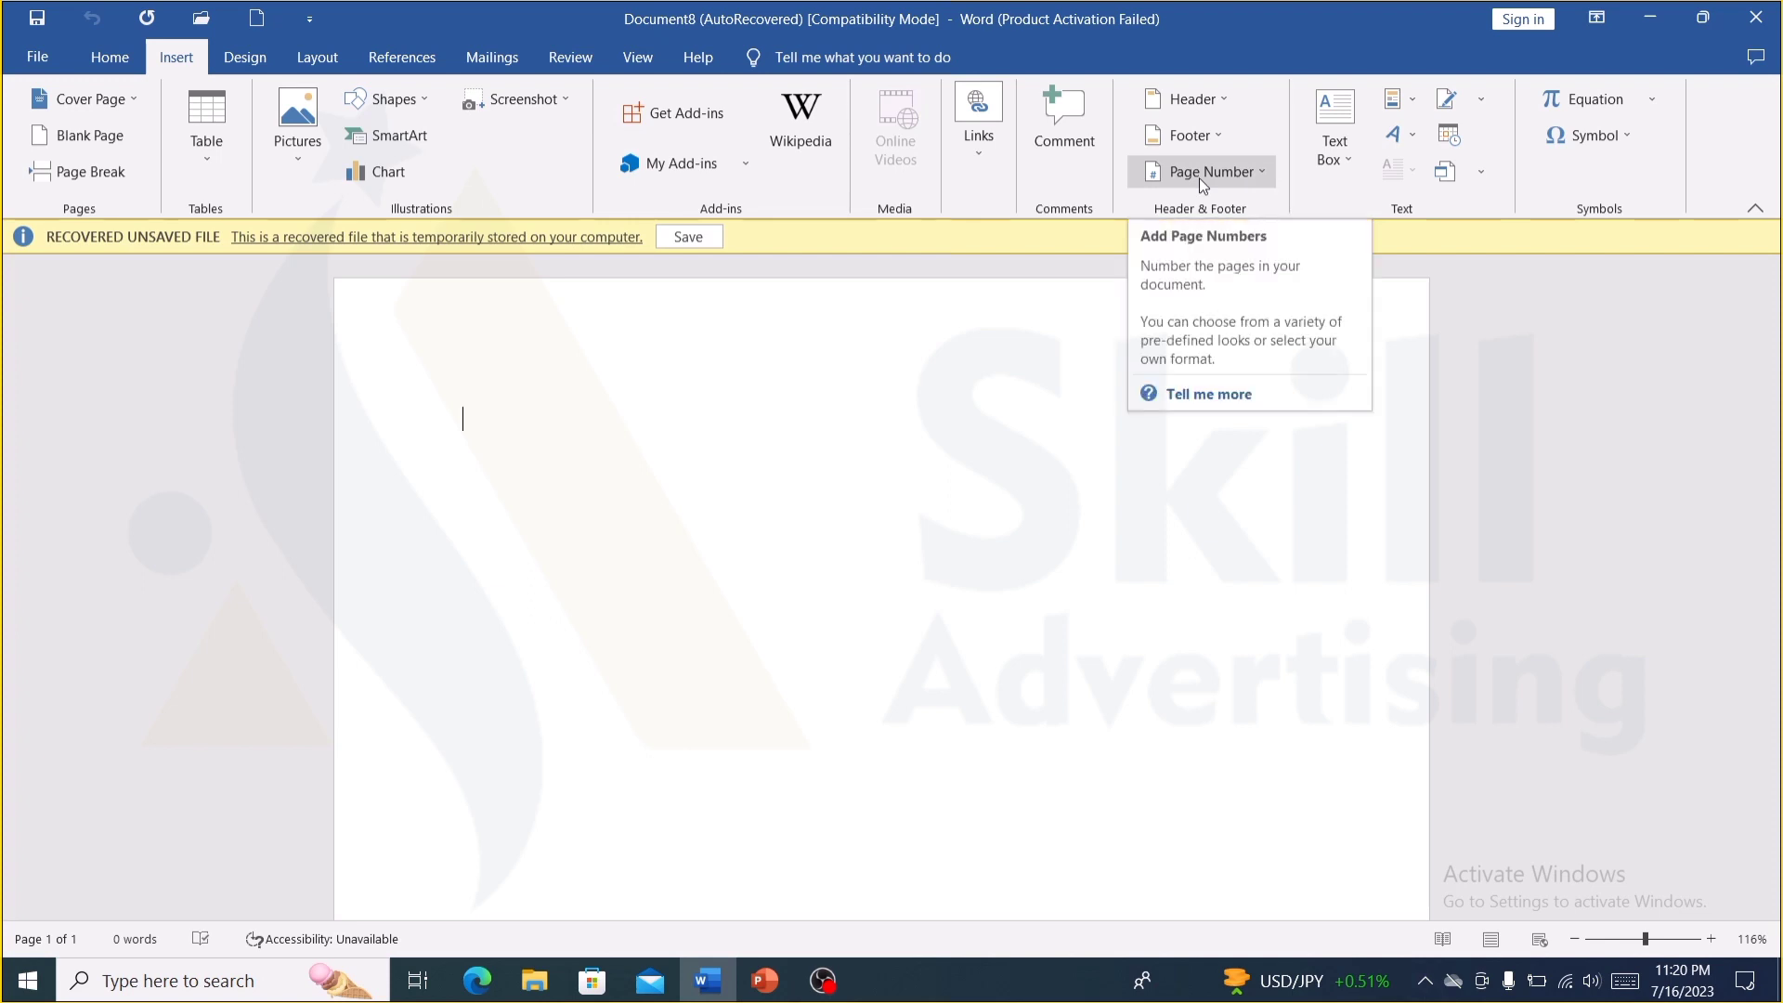
# - Insert a Simple Text Box from the Text Box gallery onto the blank page
pyautogui.click(1332, 184)
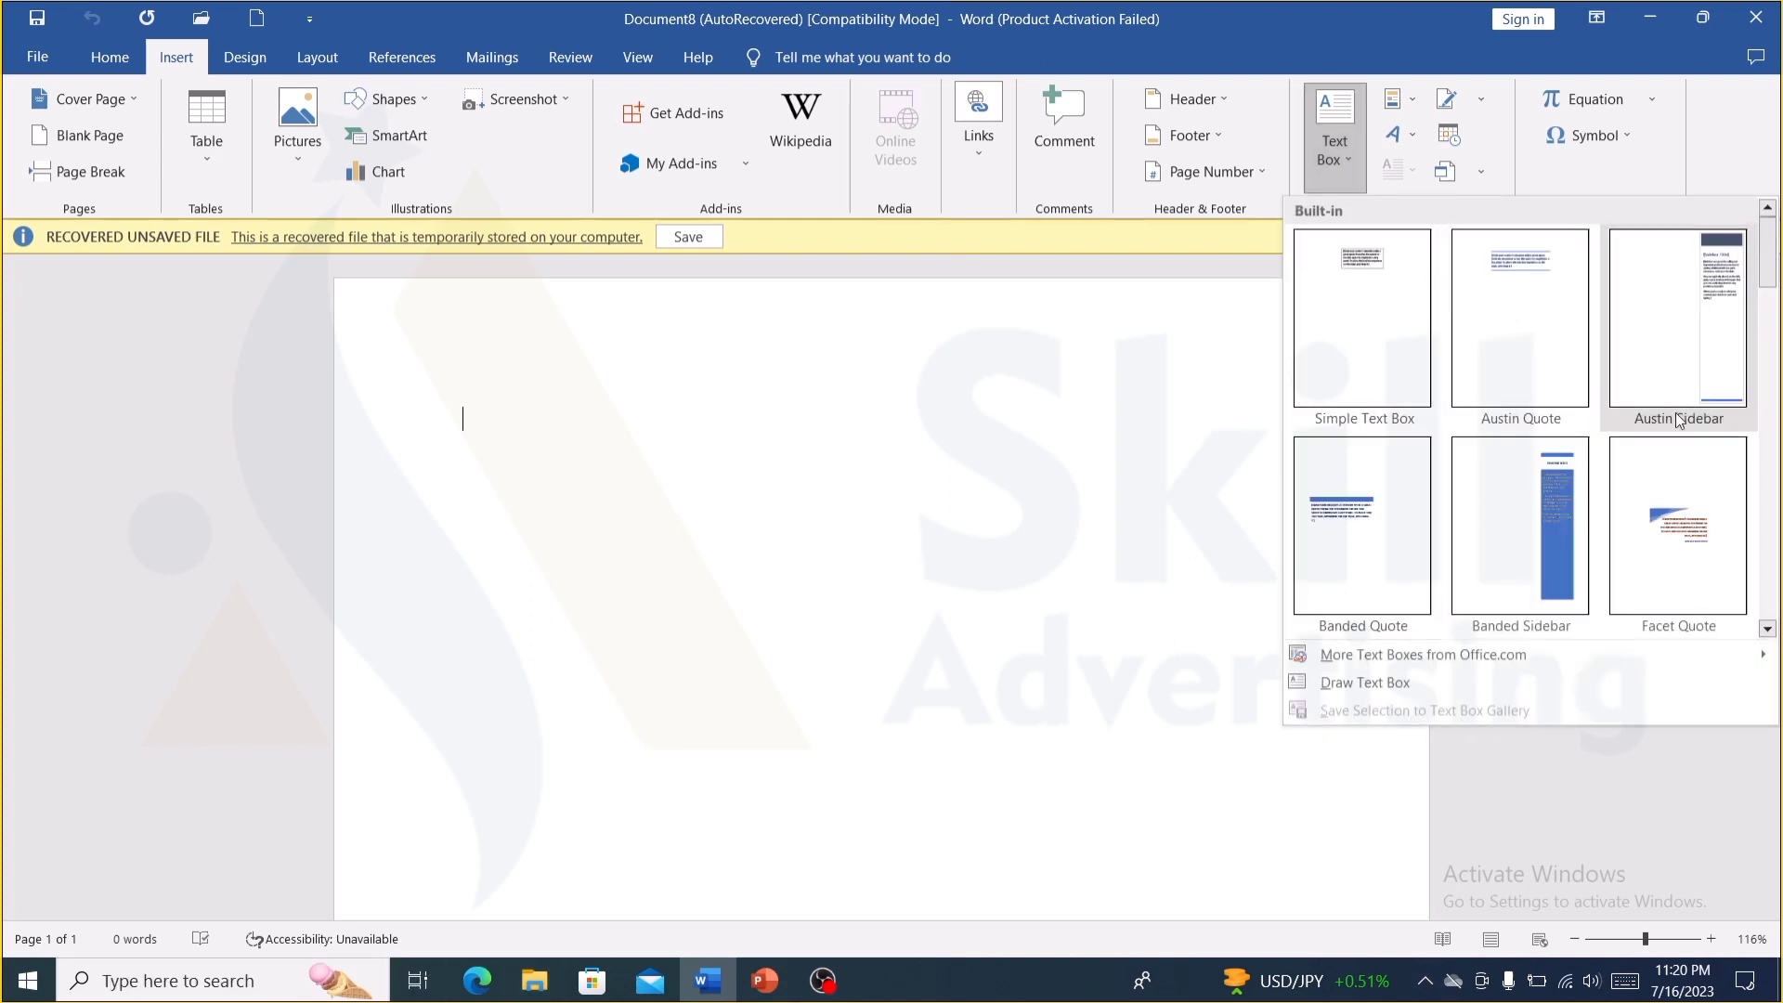
pyautogui.scroll(-3, 1672, 432)
pyautogui.scroll(-3, 1597, 450)
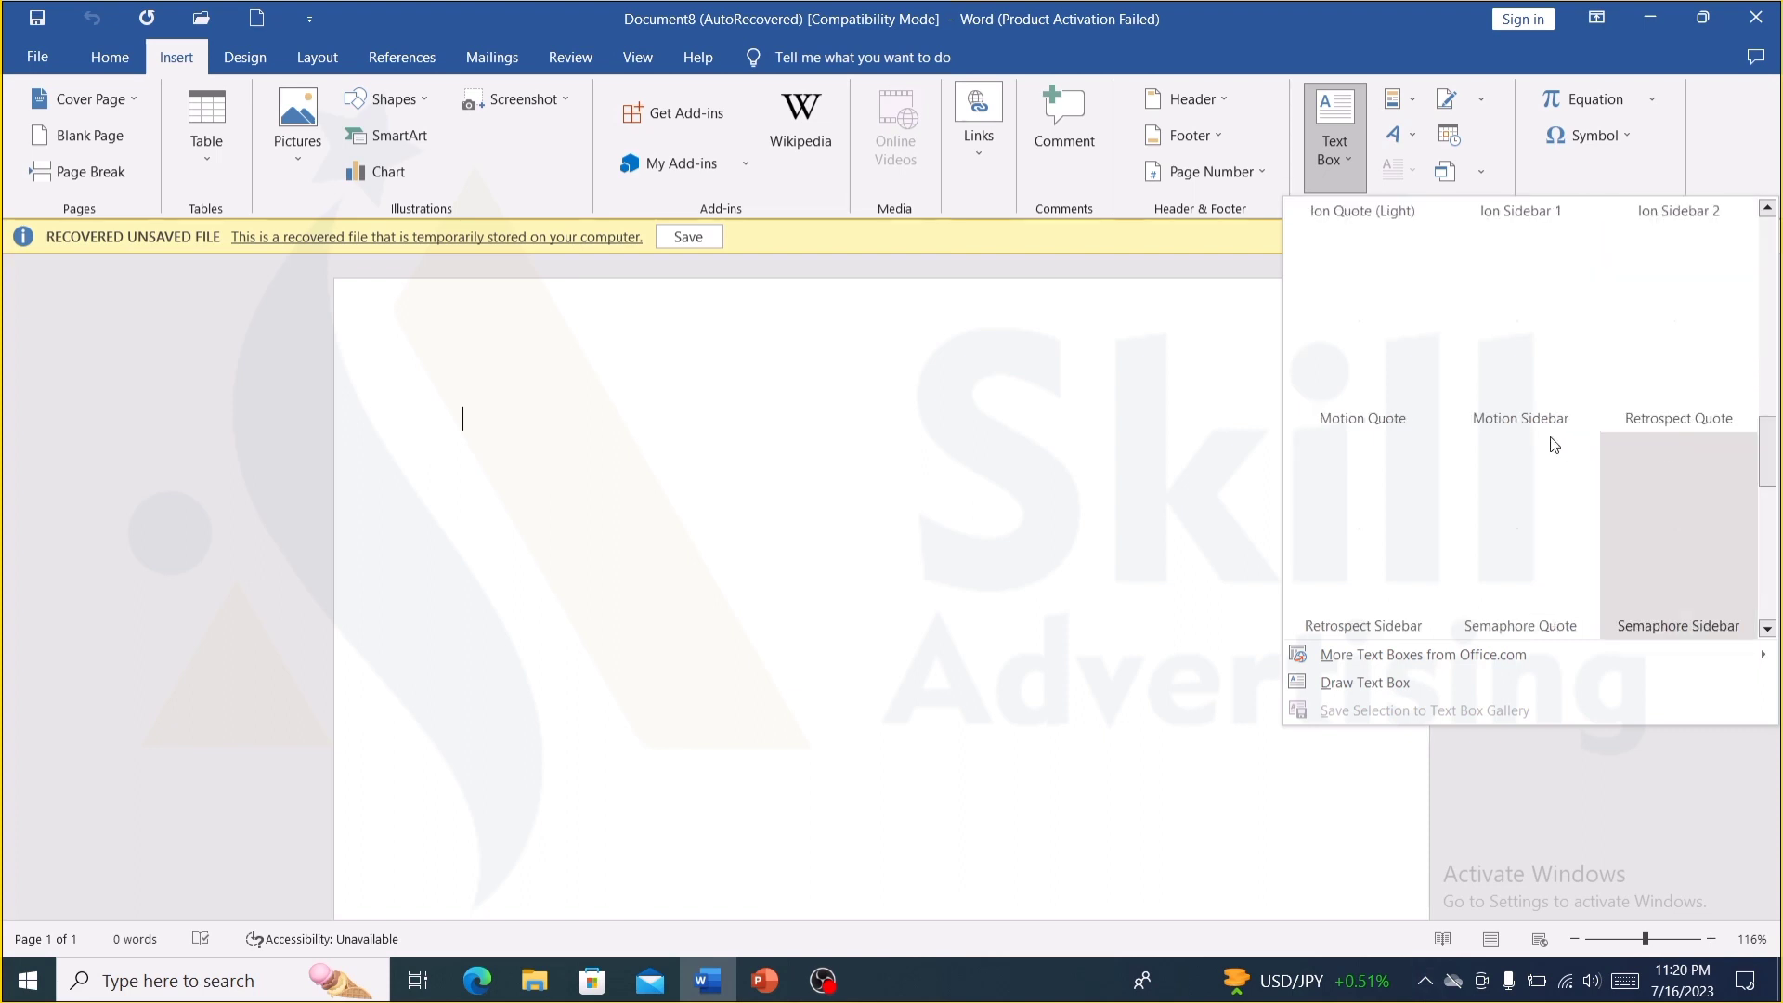
pyautogui.scroll(5, 1555, 444)
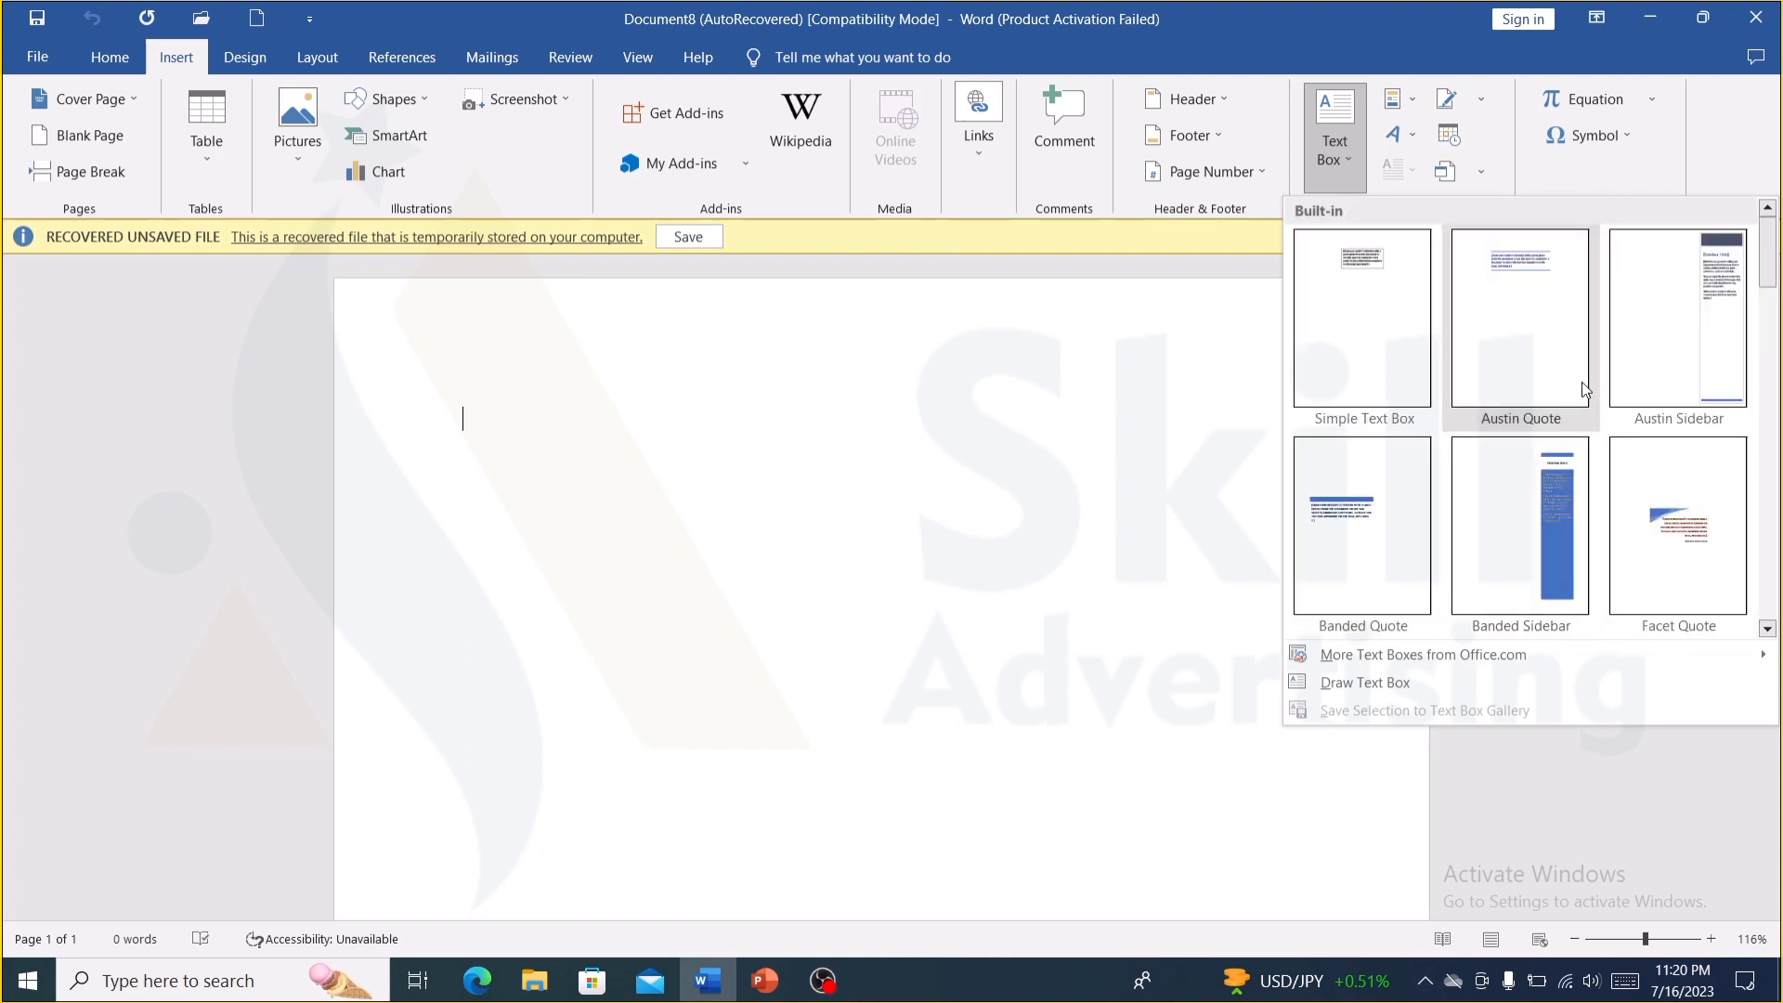
pyautogui.click(1380, 384)
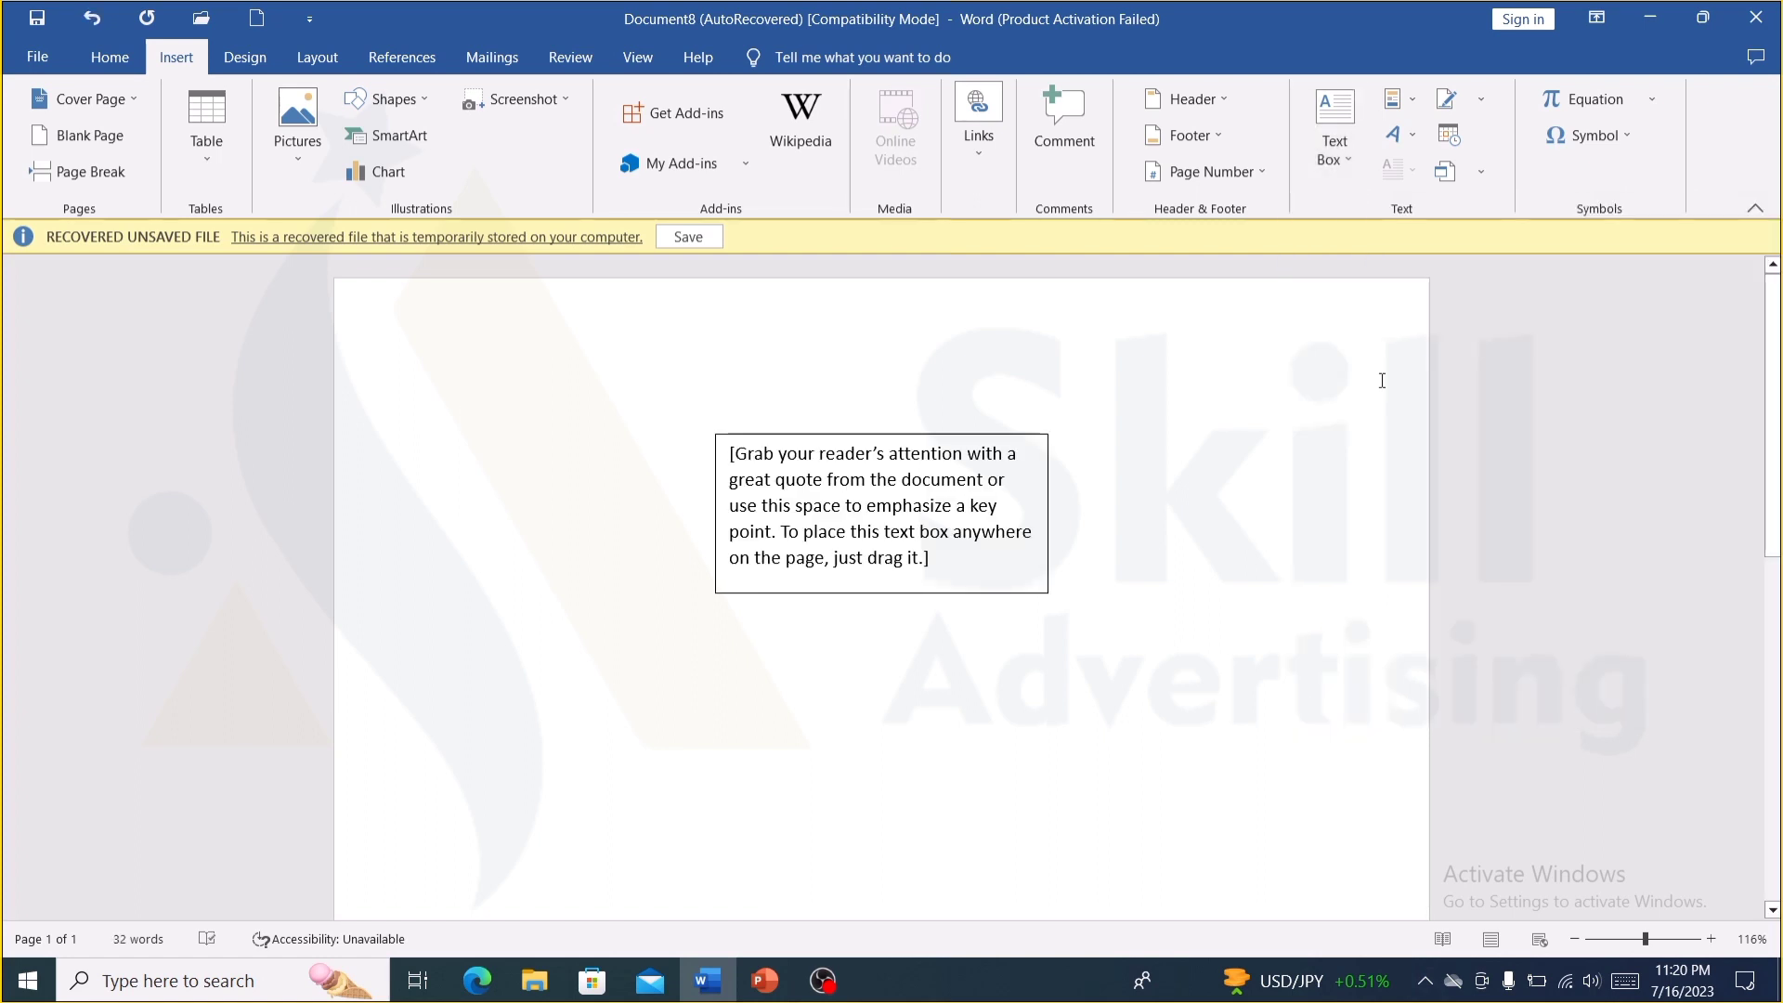
# - Replace the text box's placeholder quote with a =rand(1) sample paragraph about video
pyautogui.scroll(-1, 940, 506)
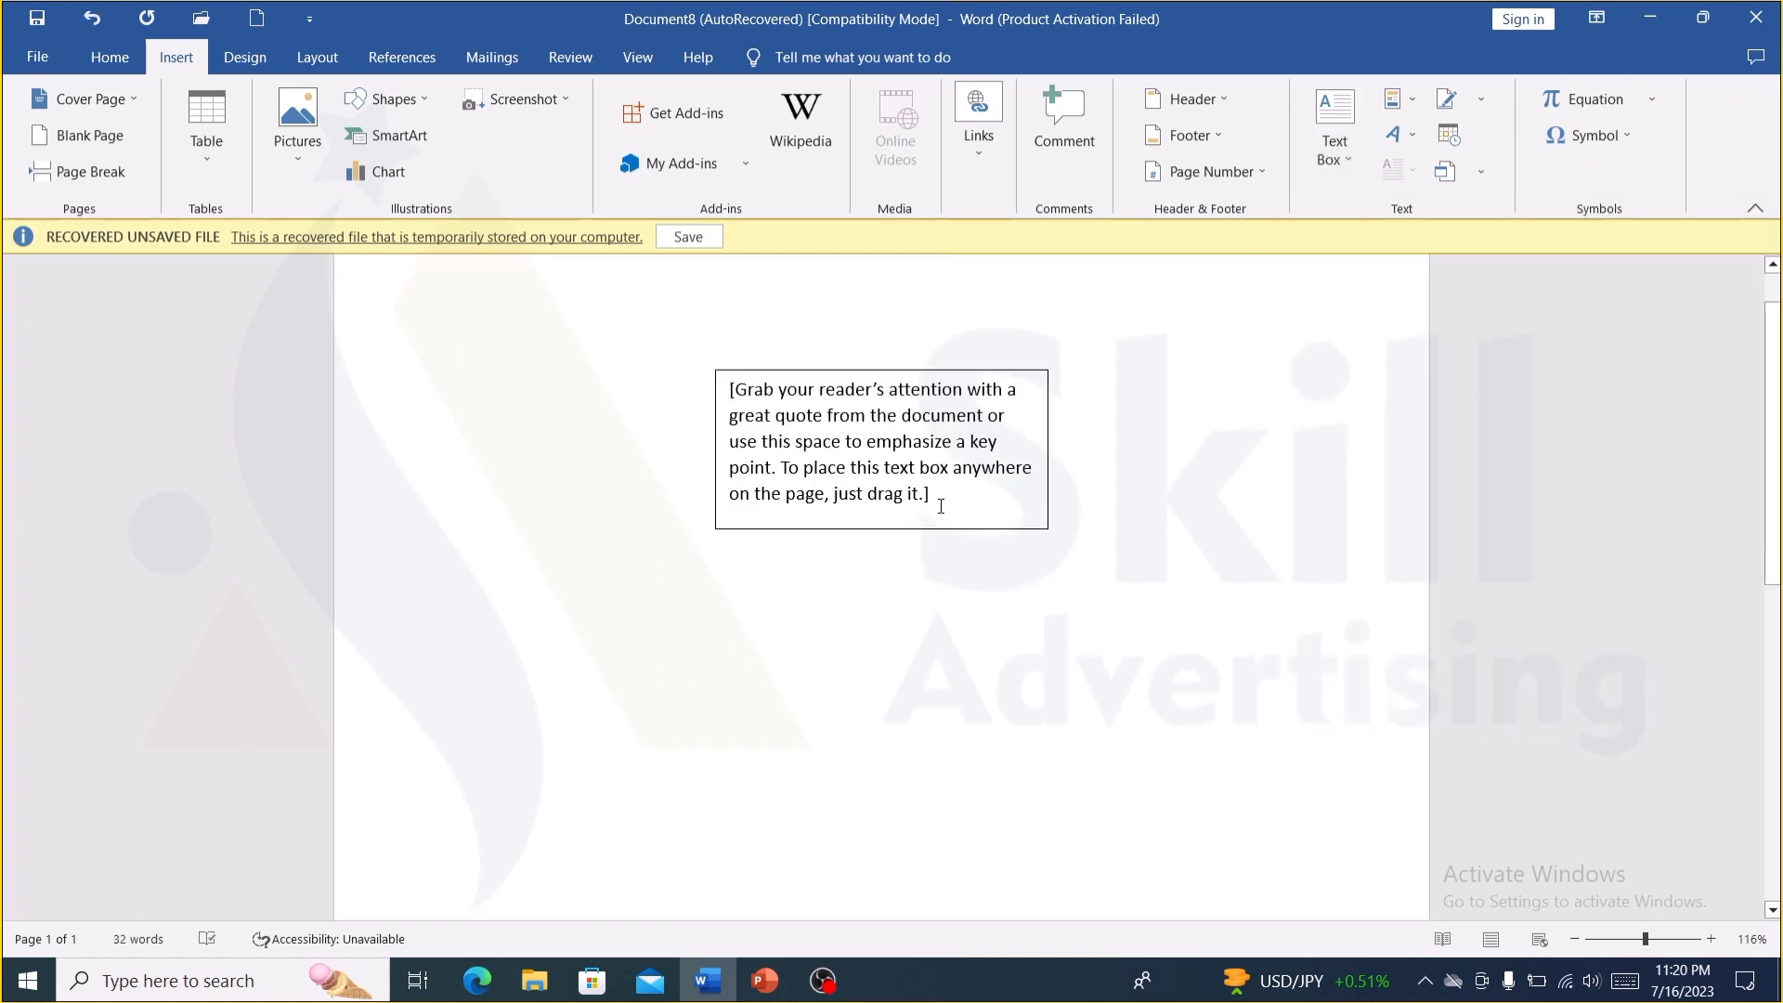
pyautogui.tripleClick(935, 500)
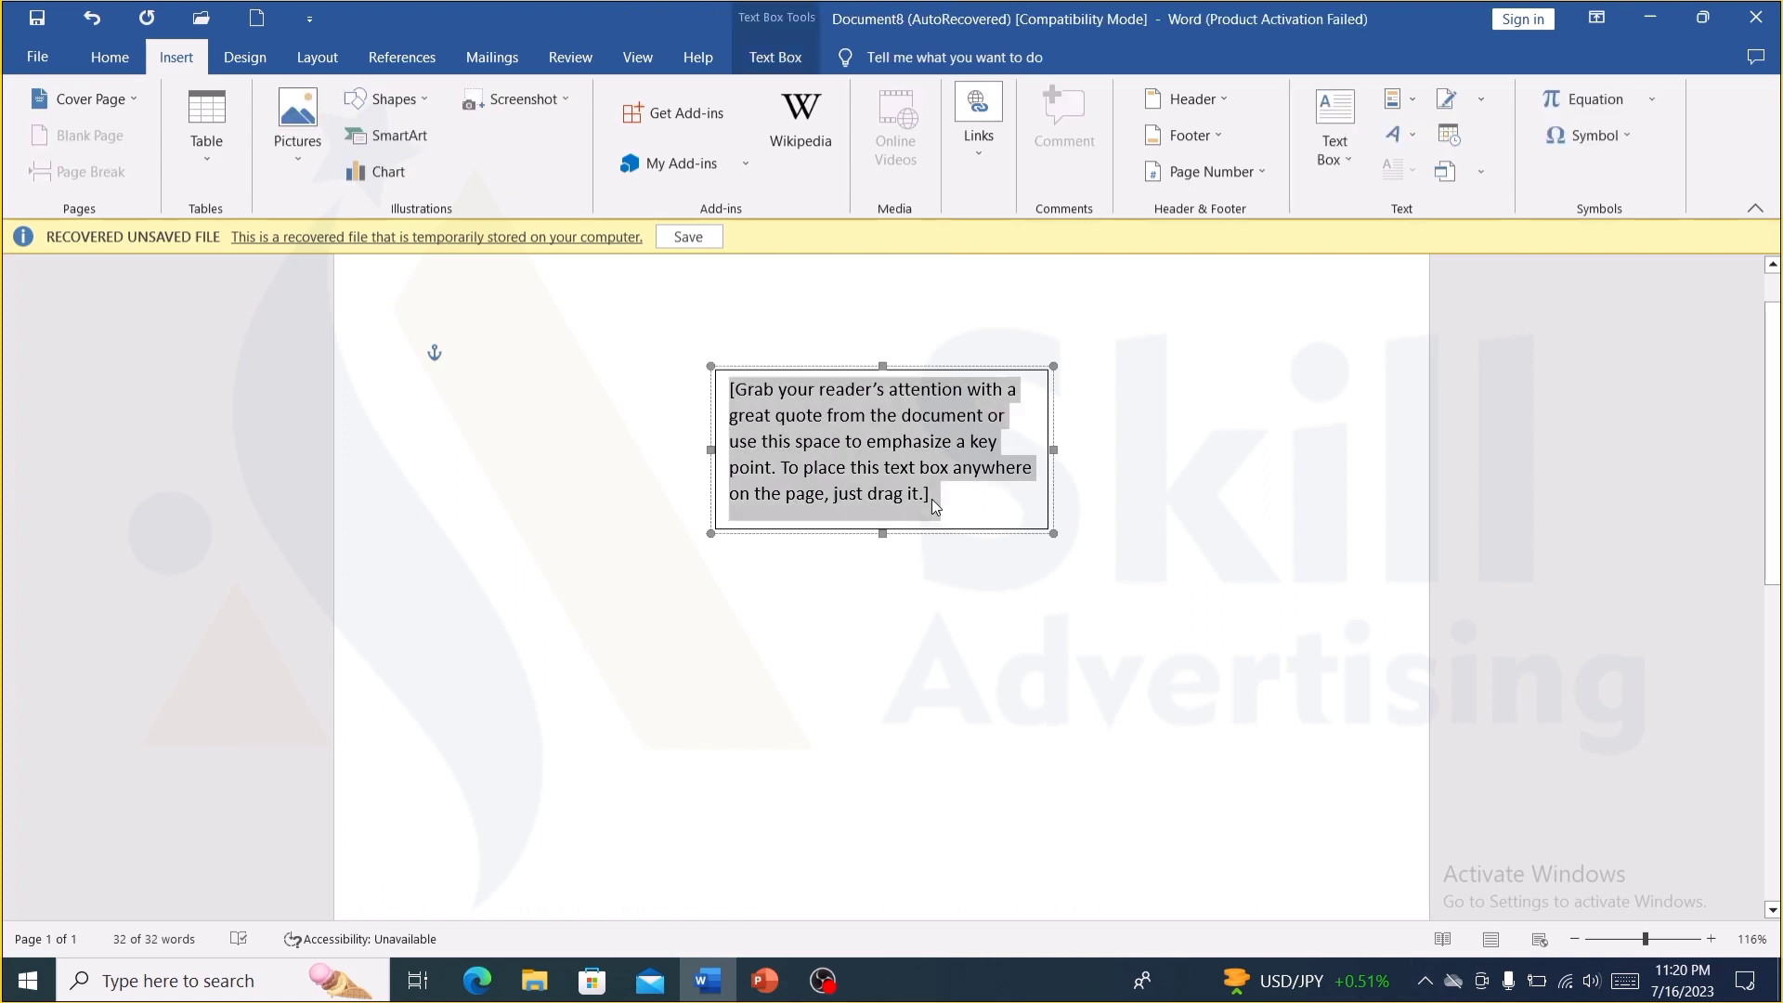
pyautogui.press('Delete')
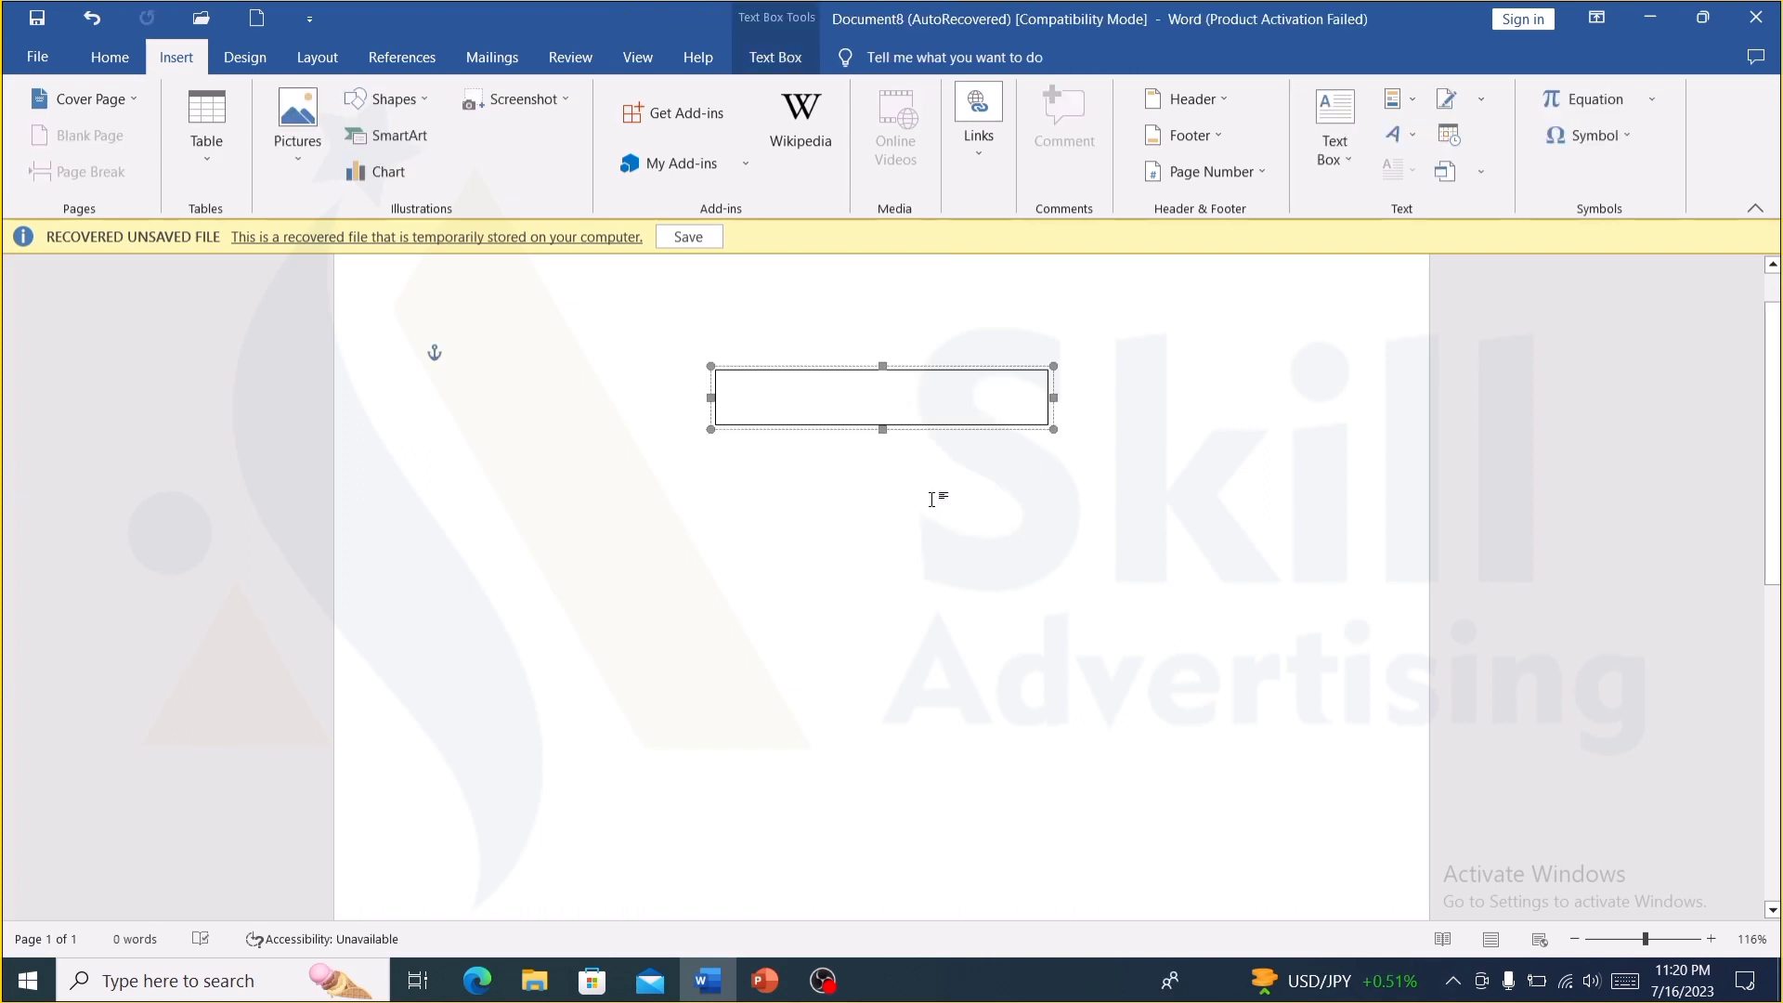
pyautogui.write('=rsnf')
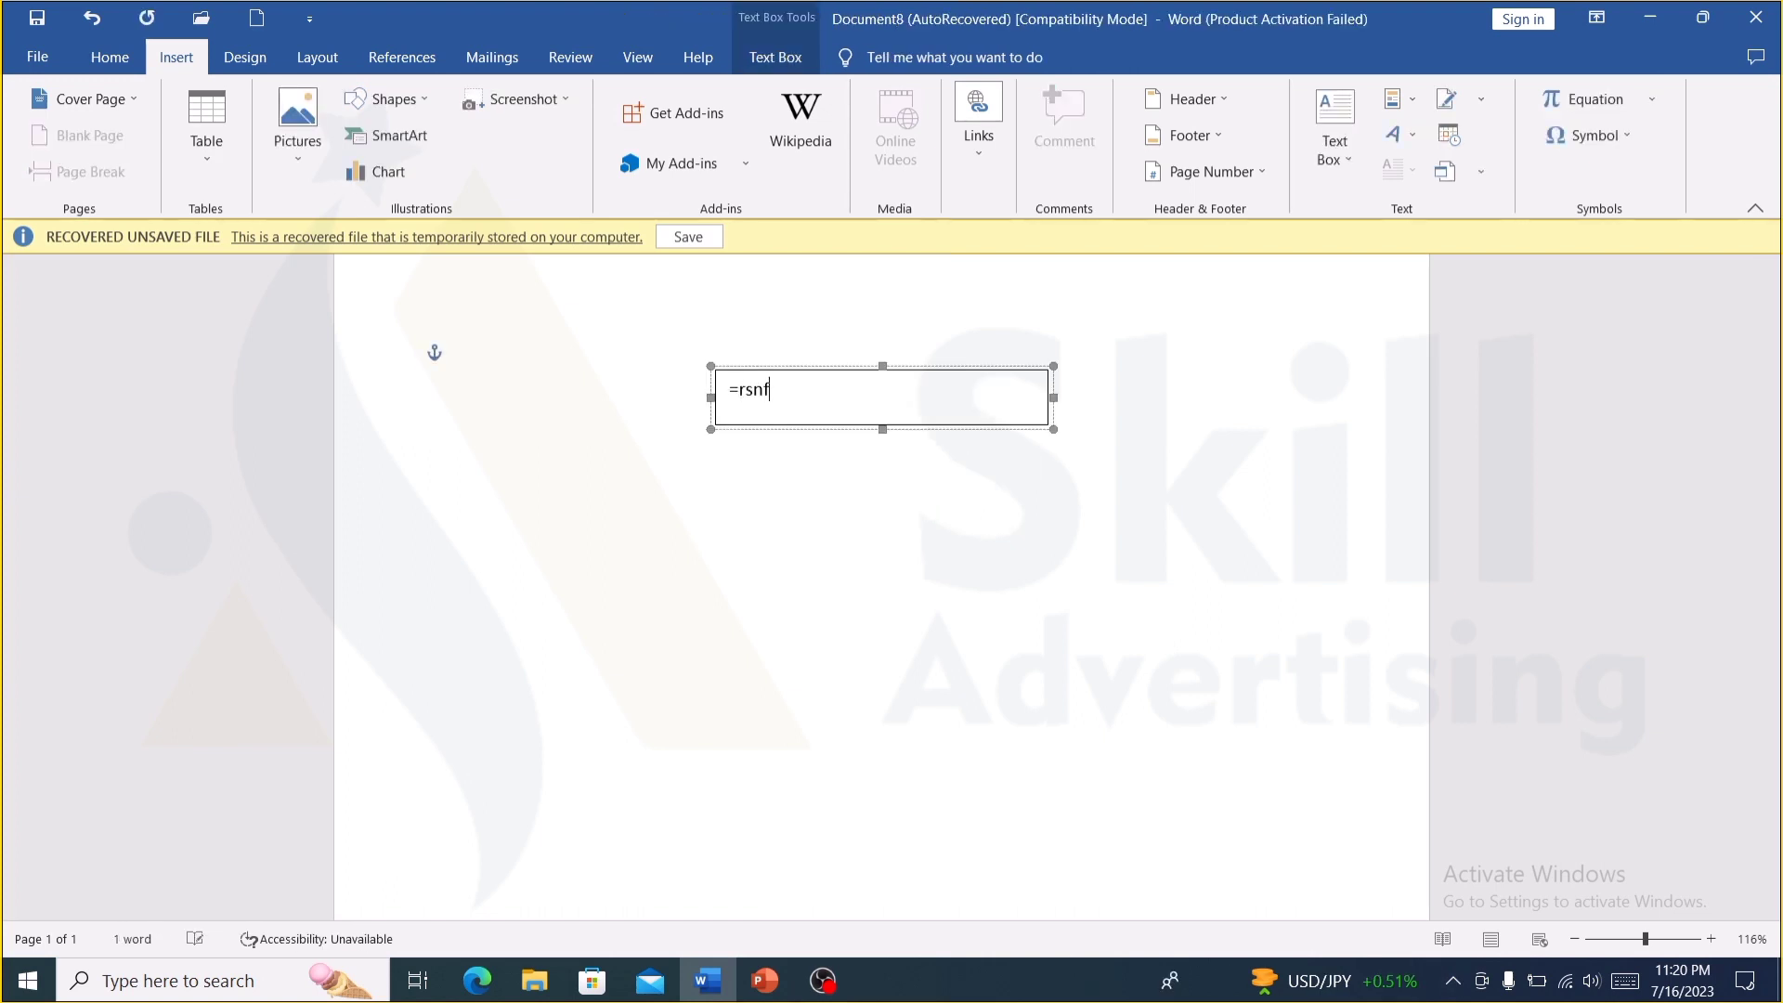
pyautogui.press('BackSpace')
pyautogui.press('BackSpace')
pyautogui.press('BackSpace')
pyautogui.write('1')
pyautogui.write(')')
pyautogui.press('Return')
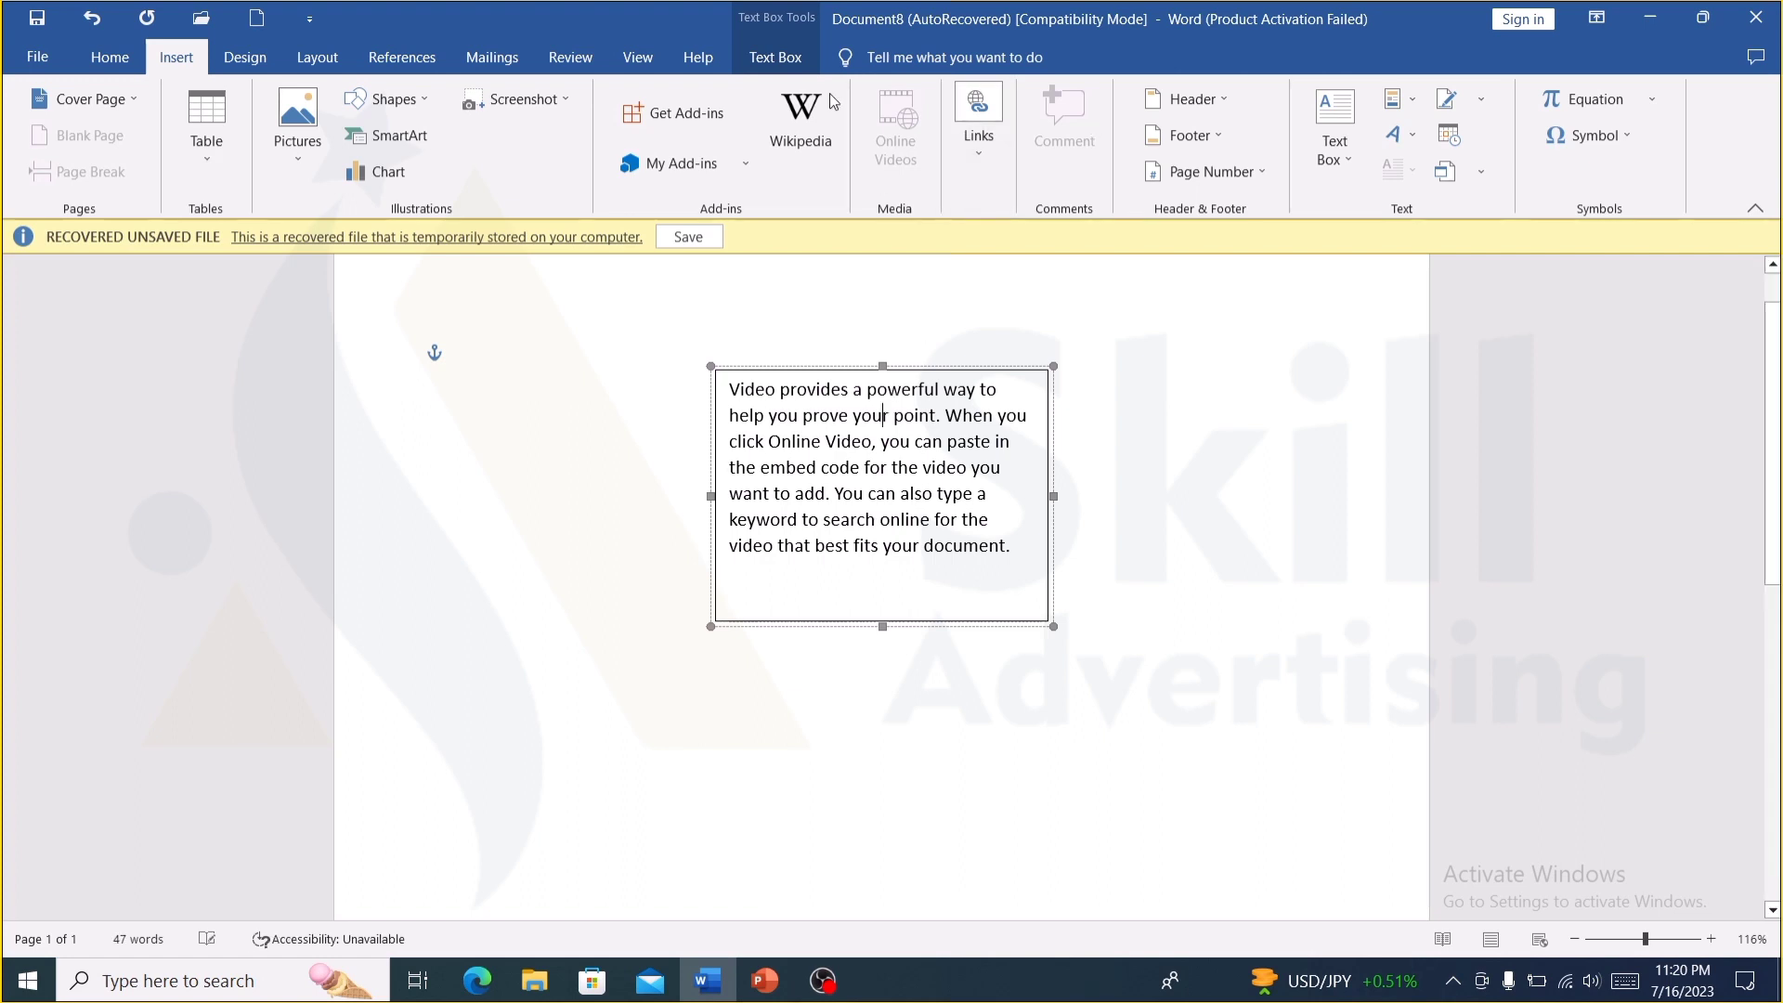
# - Give the text box a light orange theme-colour Shape Fill and select the whole box
pyautogui.click(787, 58)
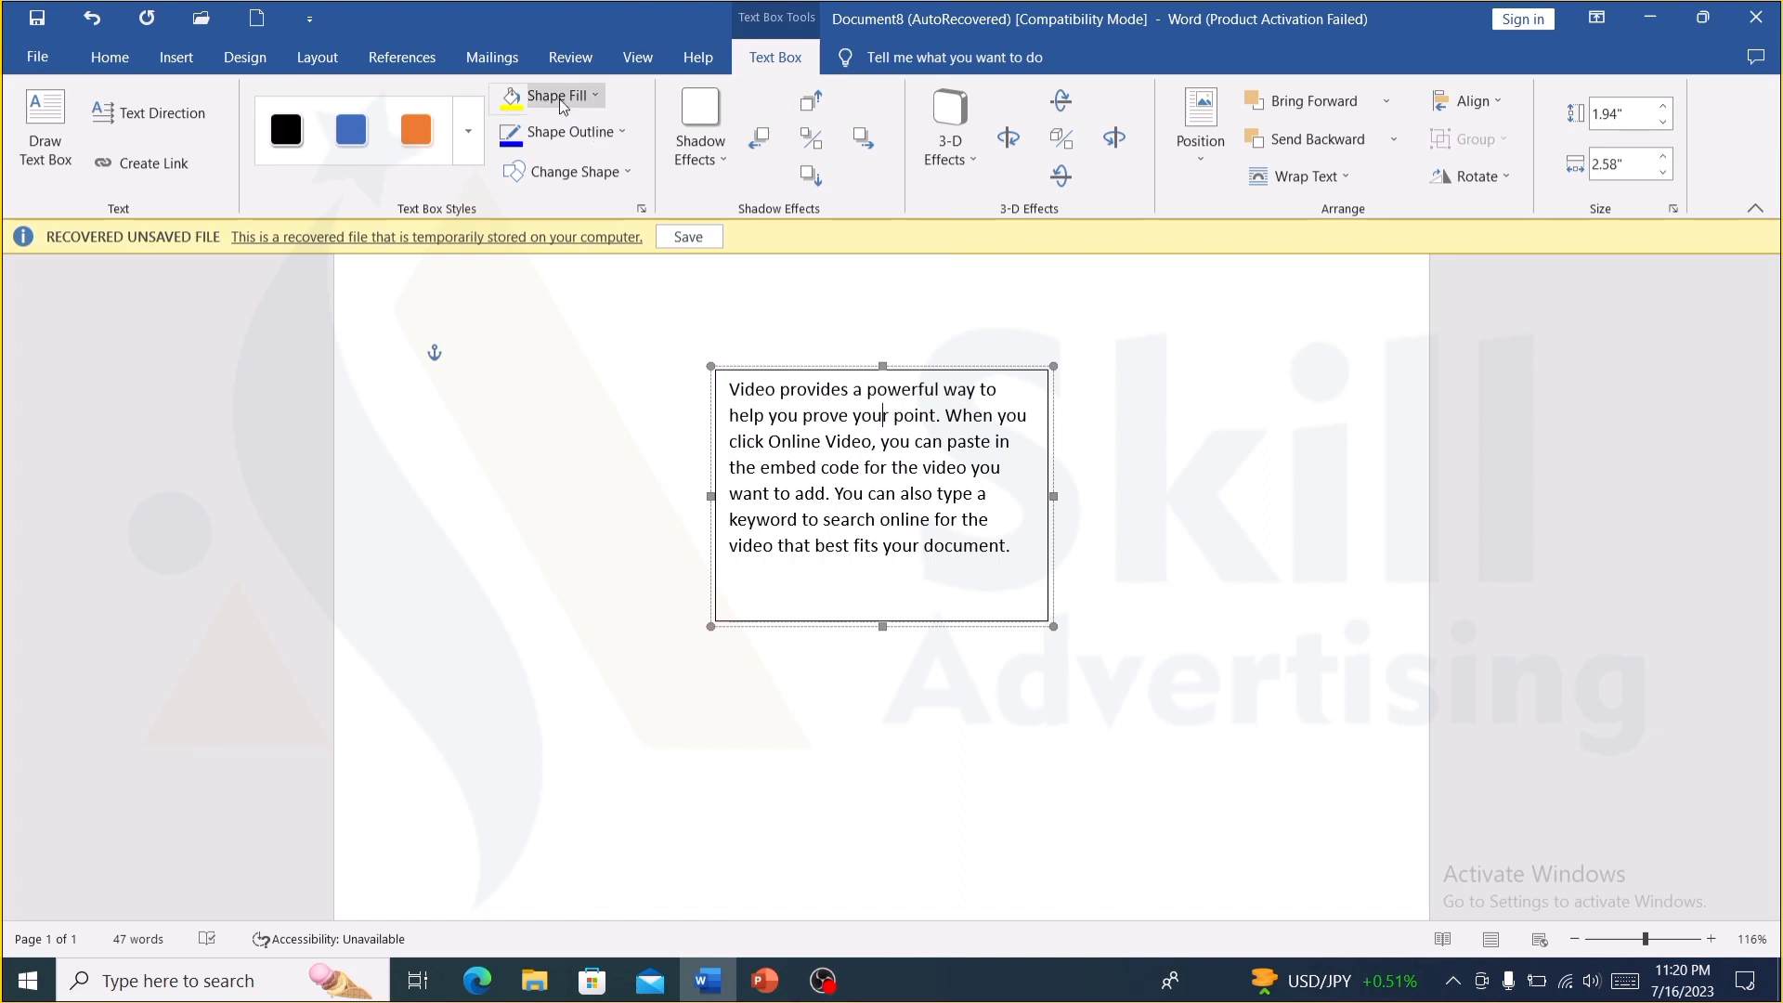
pyautogui.click(560, 100)
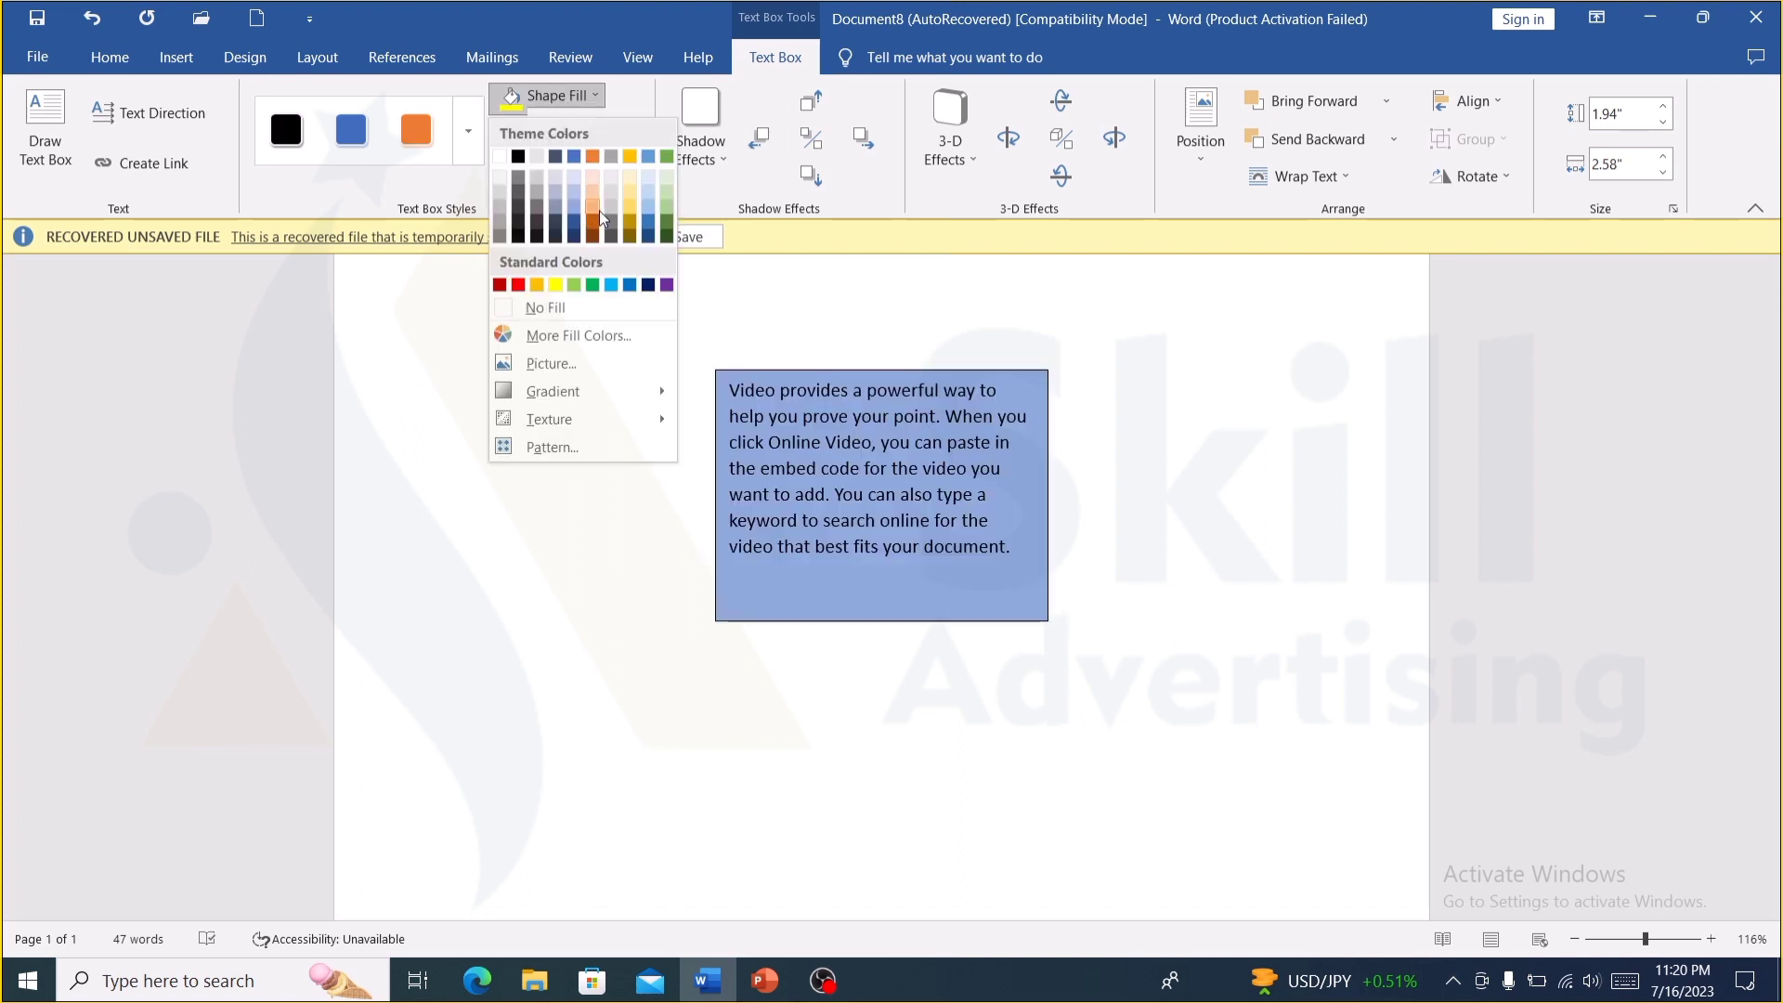
pyautogui.click(592, 205)
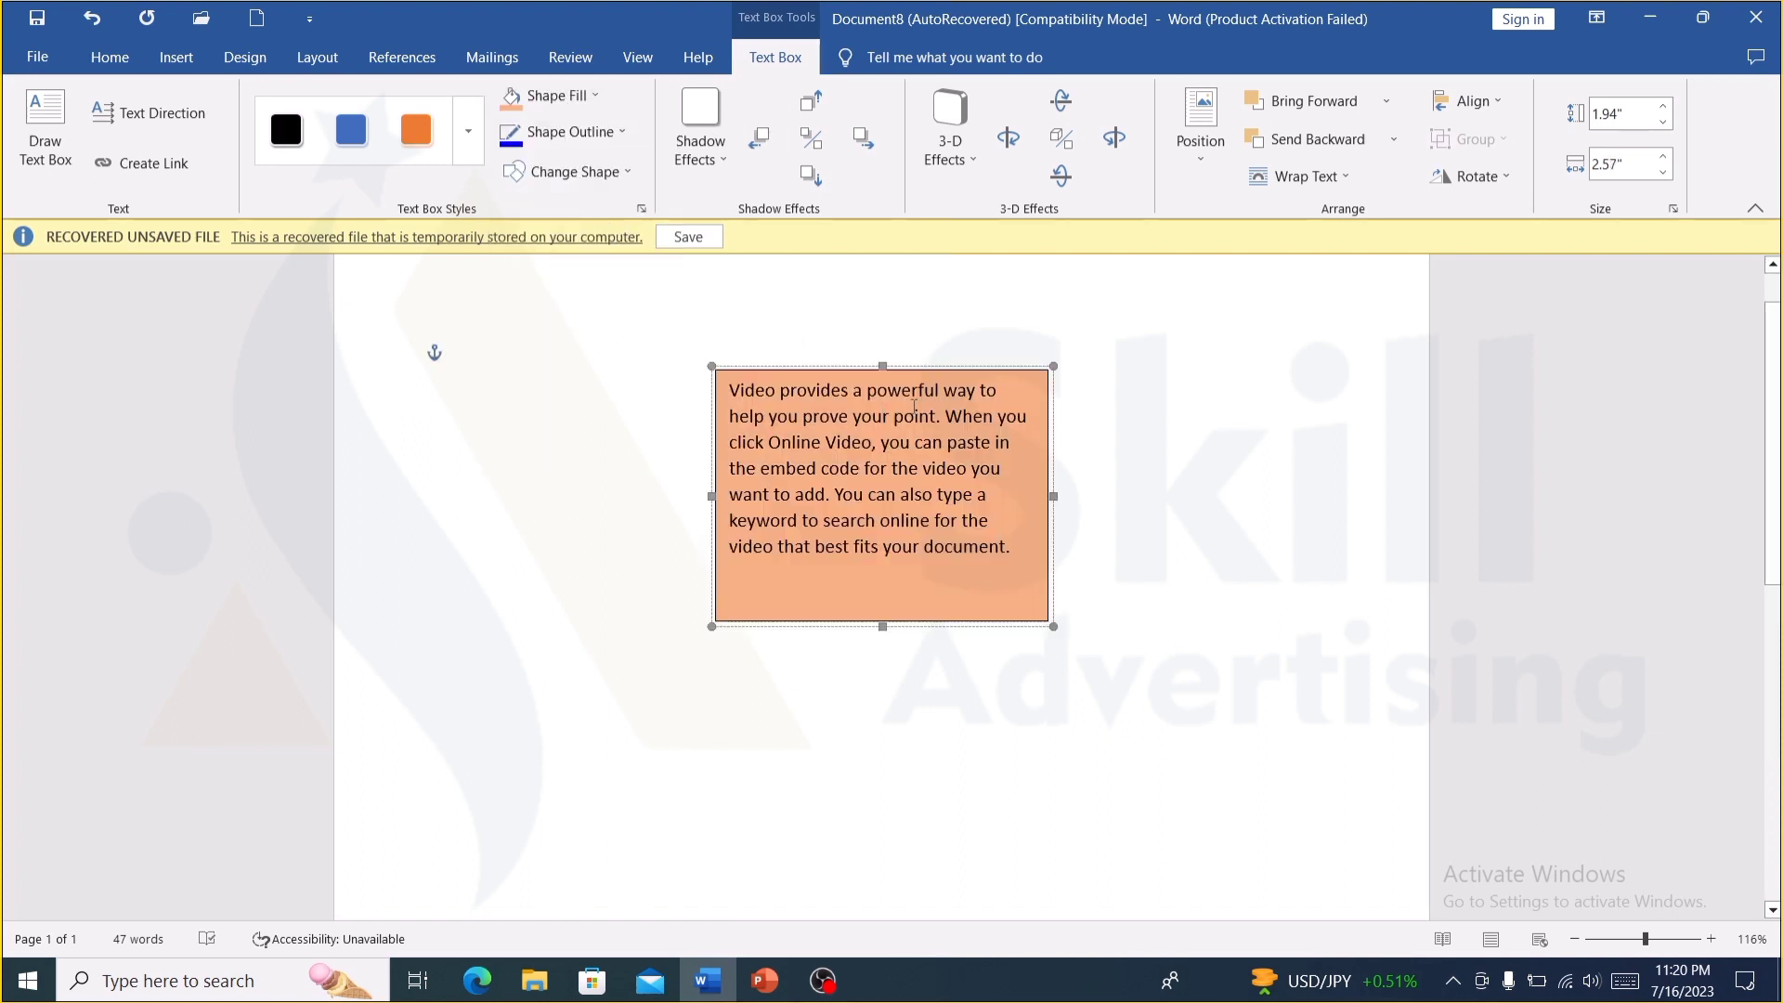
pyautogui.click(884, 367)
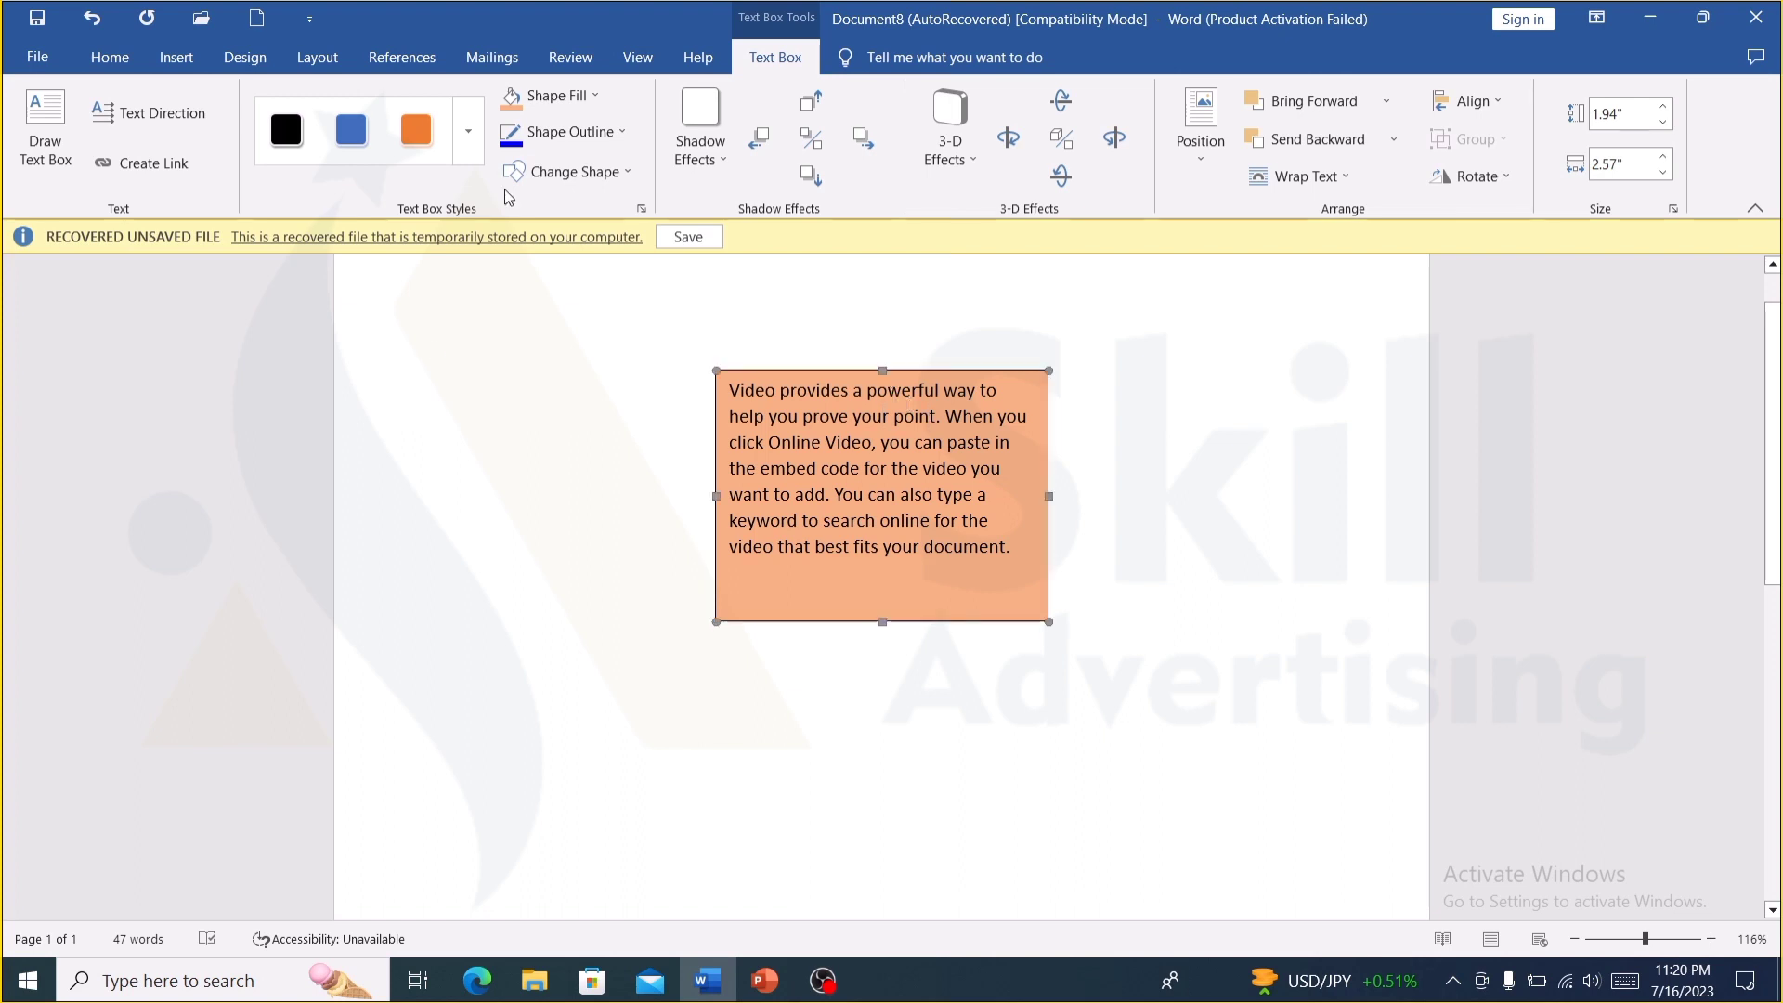
# - Save the selected orange text box to the Text Box gallery as building block 'abc'
pyautogui.click(170, 61)
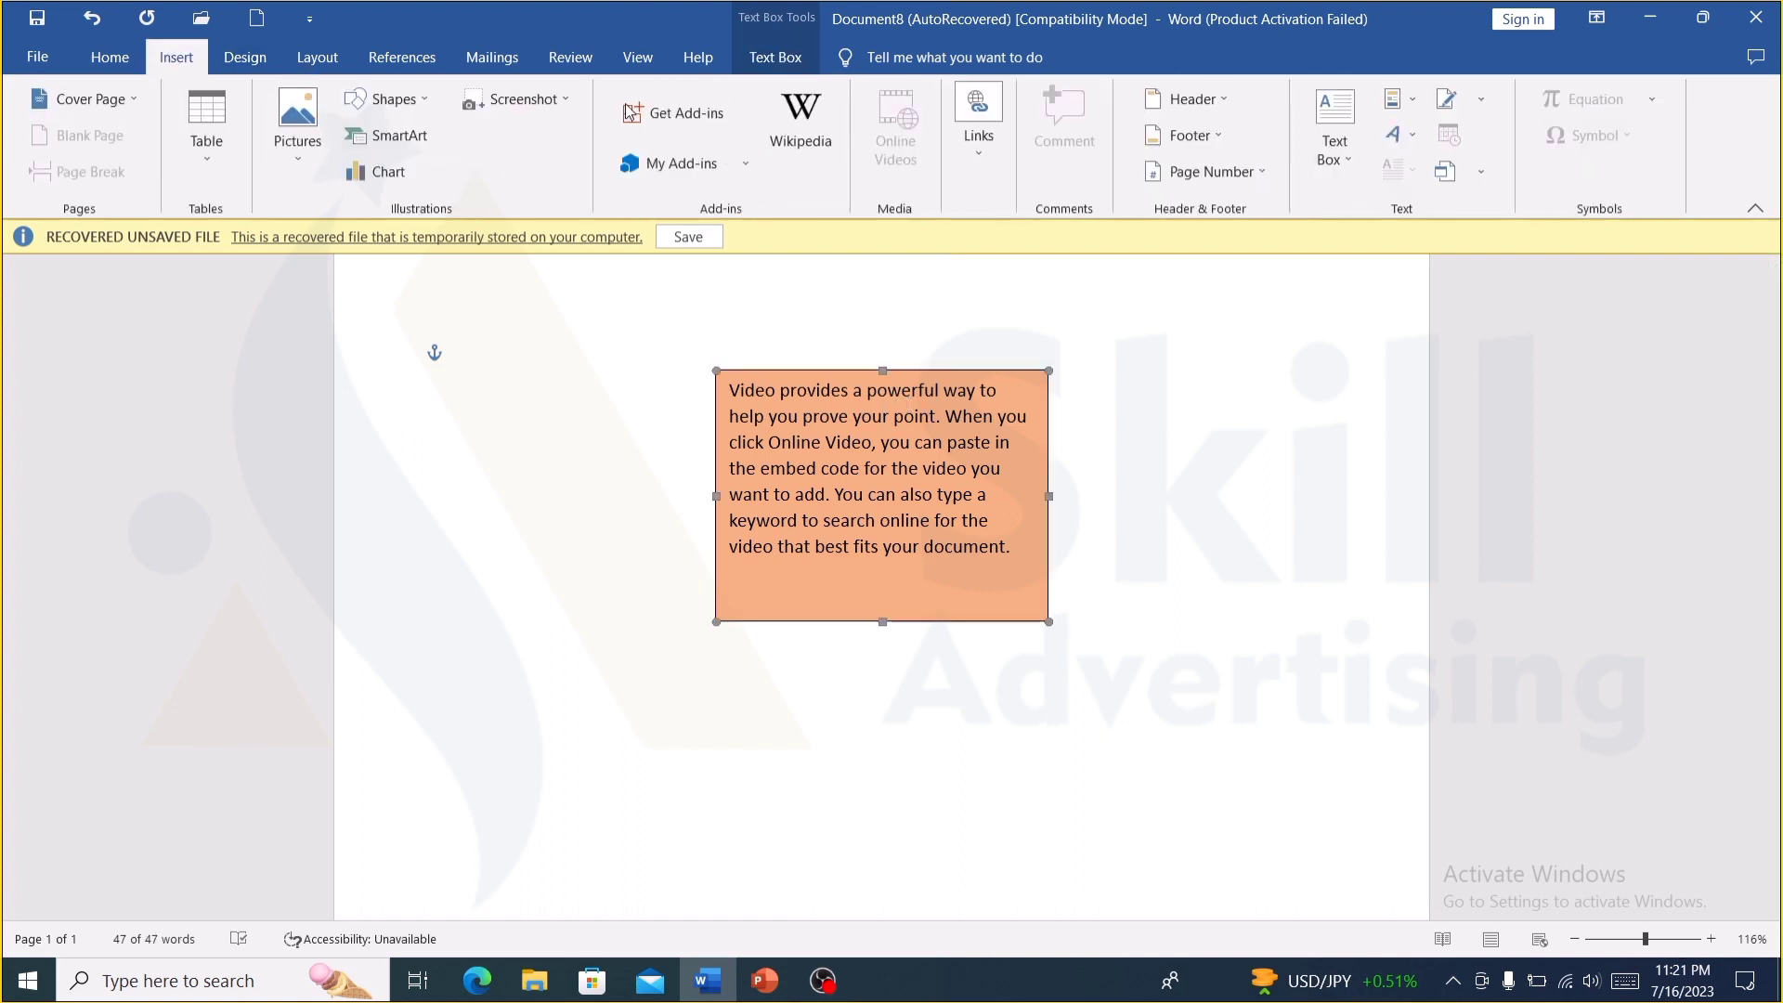
pyautogui.click(1353, 144)
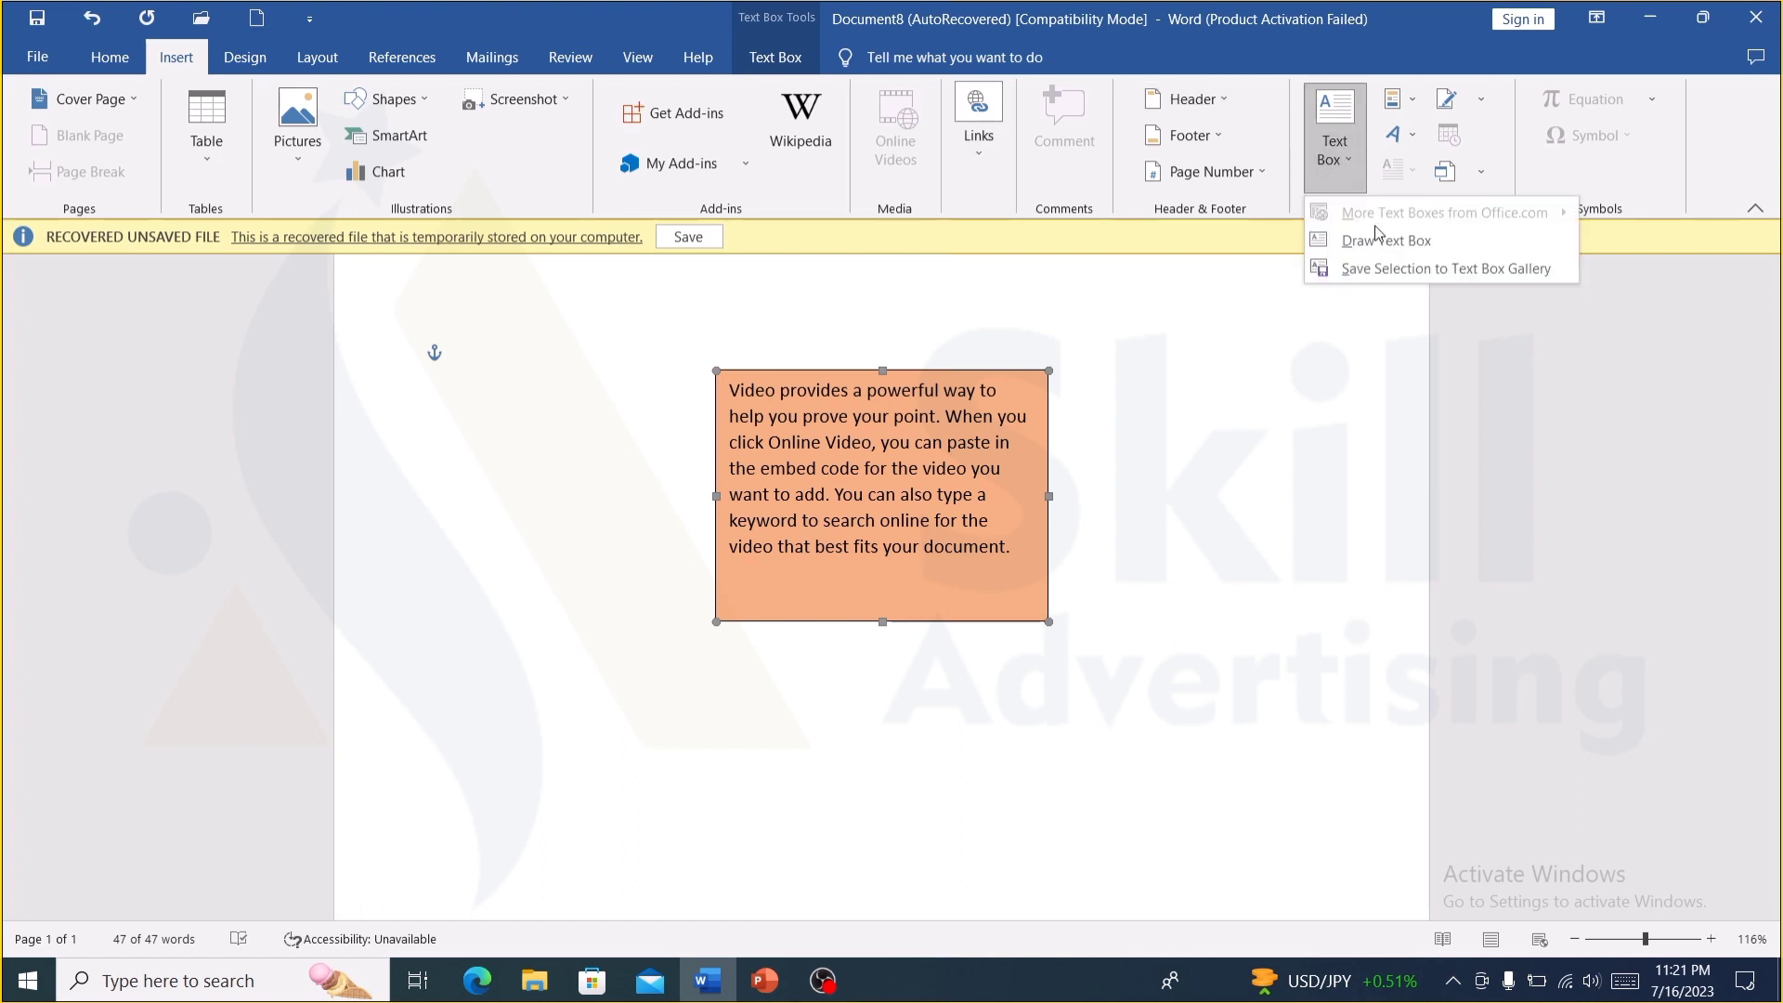
pyautogui.click(1396, 268)
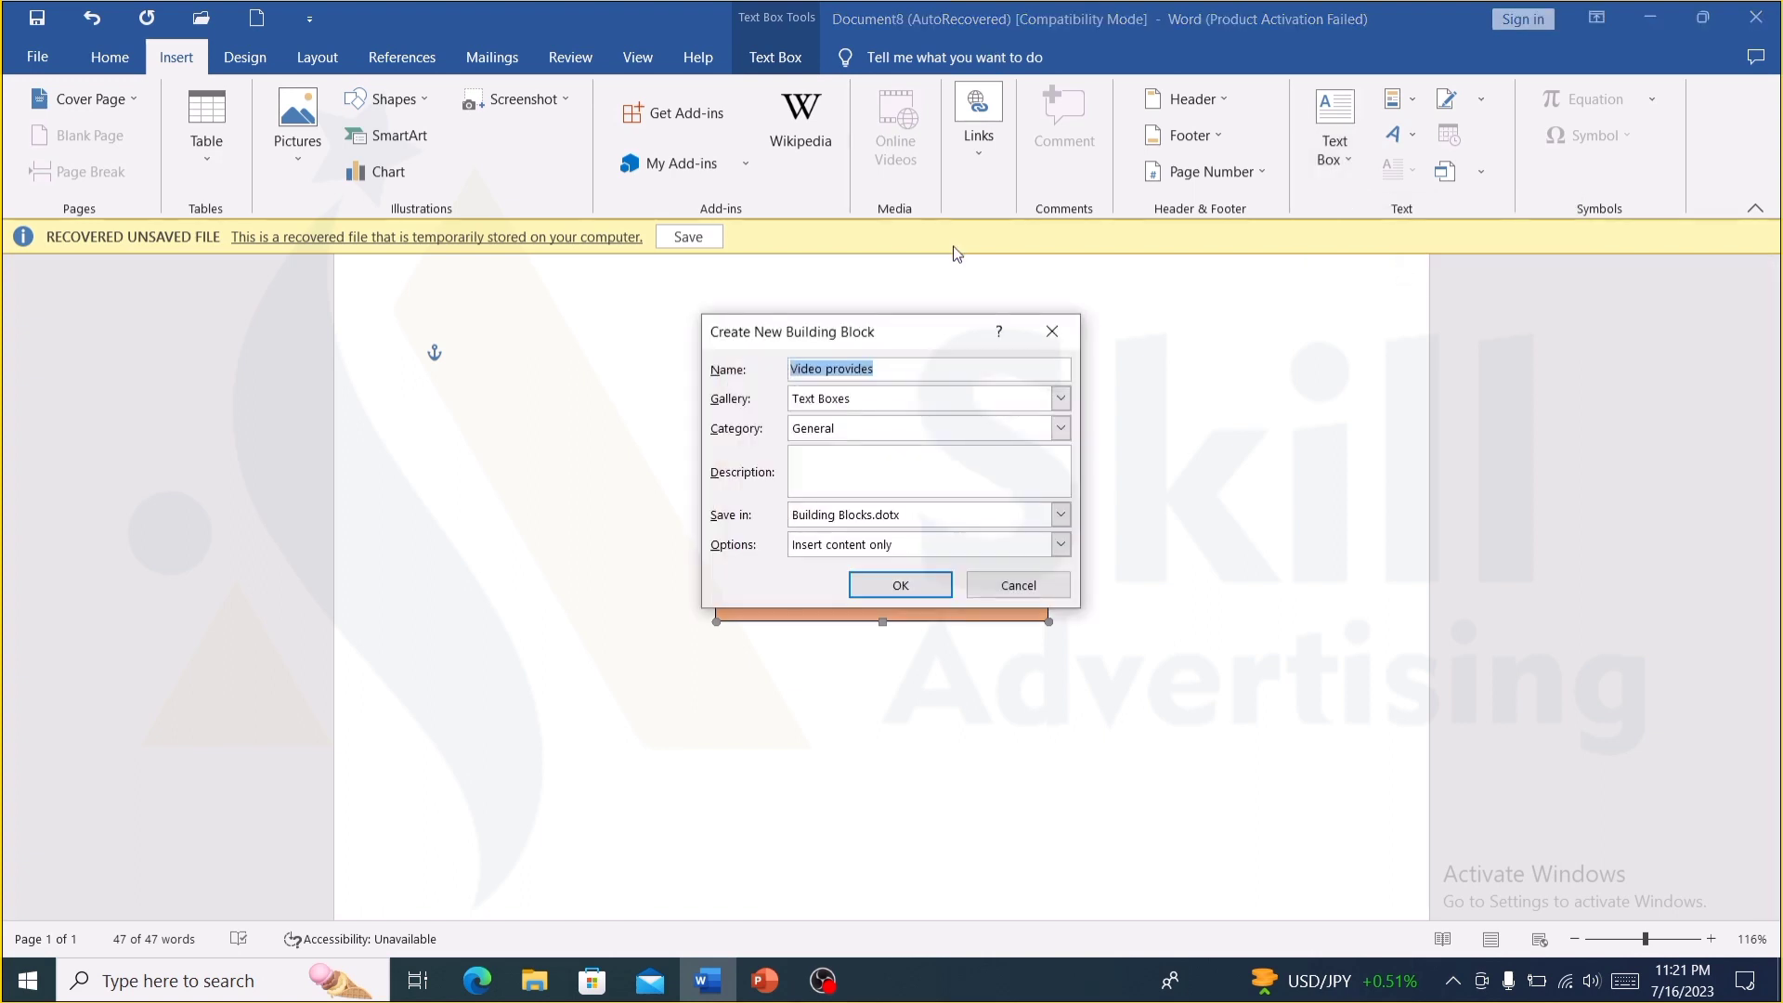
pyautogui.write('abc')
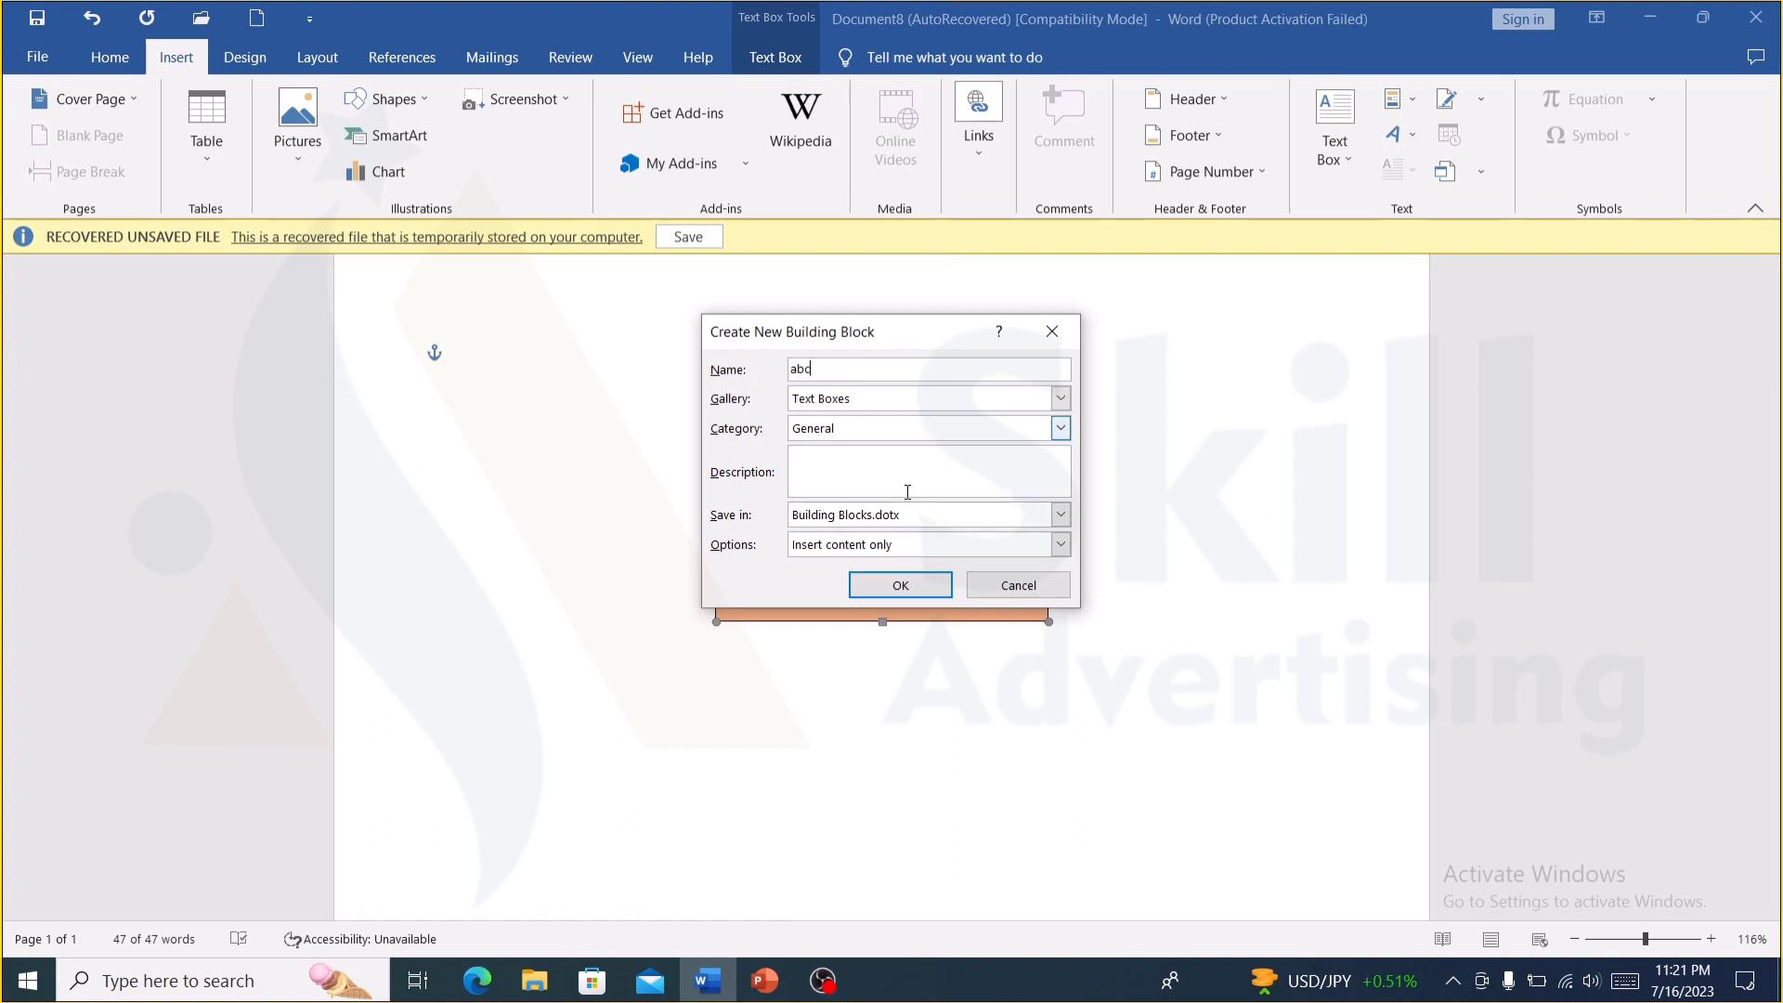
pyautogui.click(902, 585)
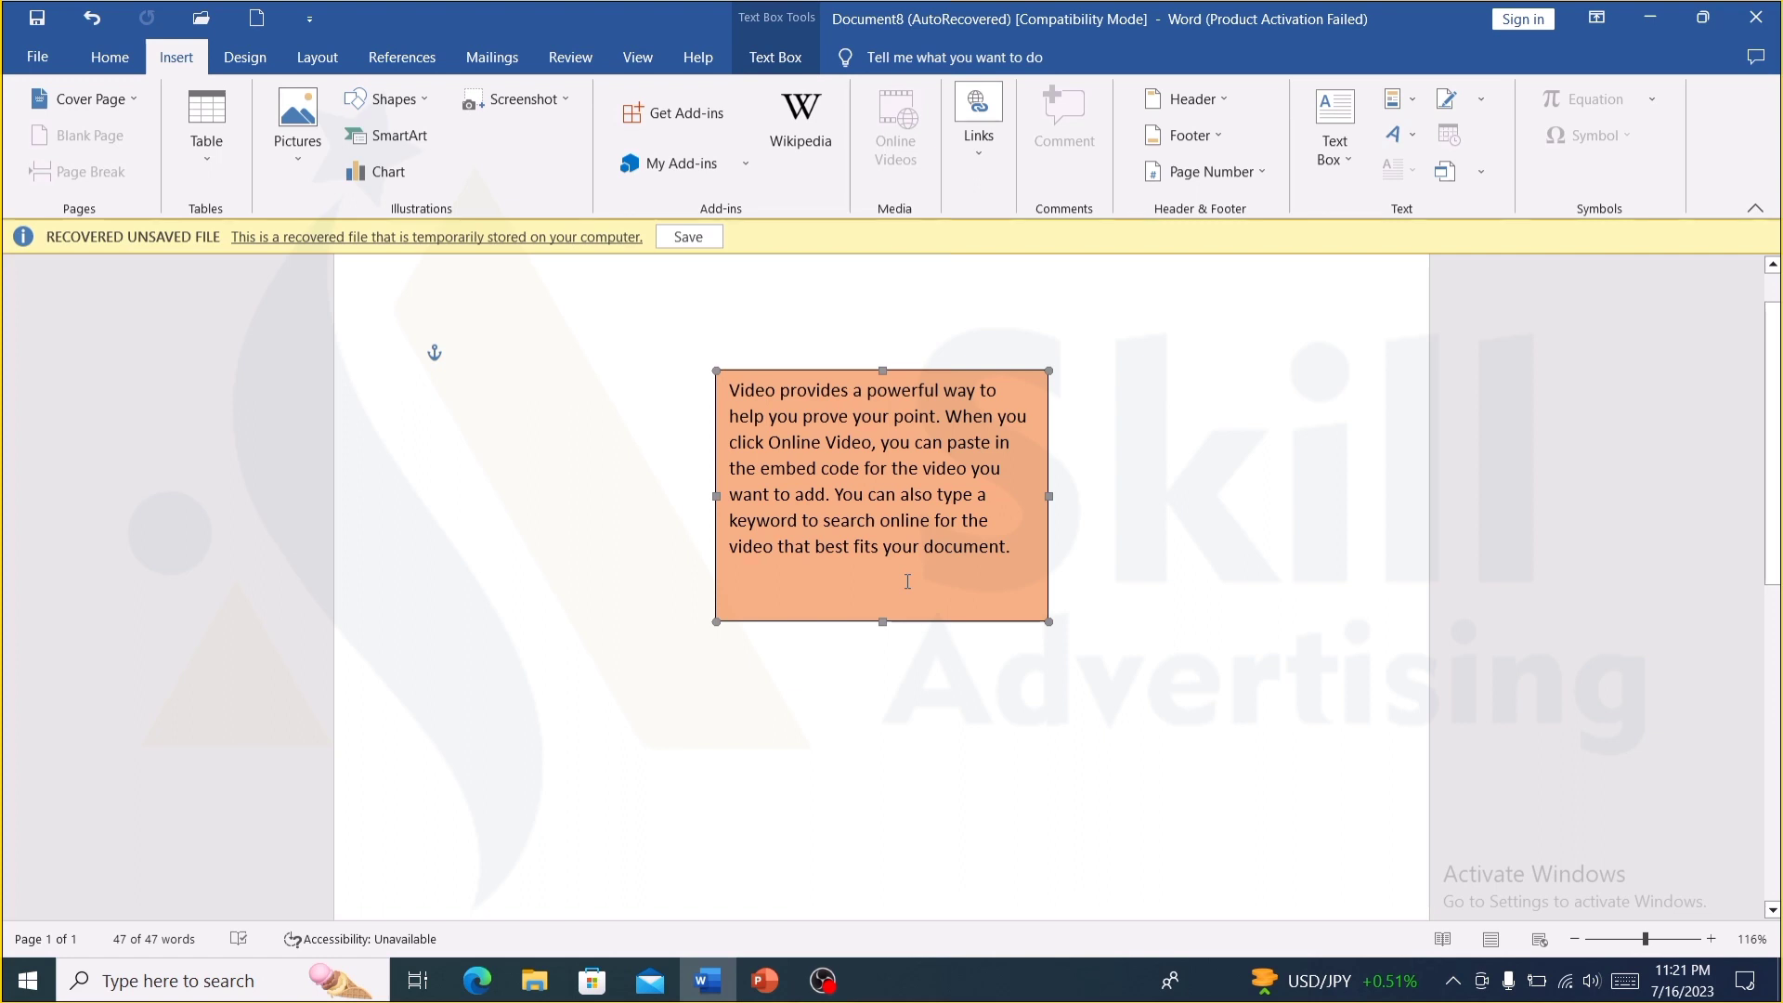
# - Delete the orange text box, then reinsert 'abc' from the Building Blocks Organizer
pyautogui.hotkey('ctrl', 'a')
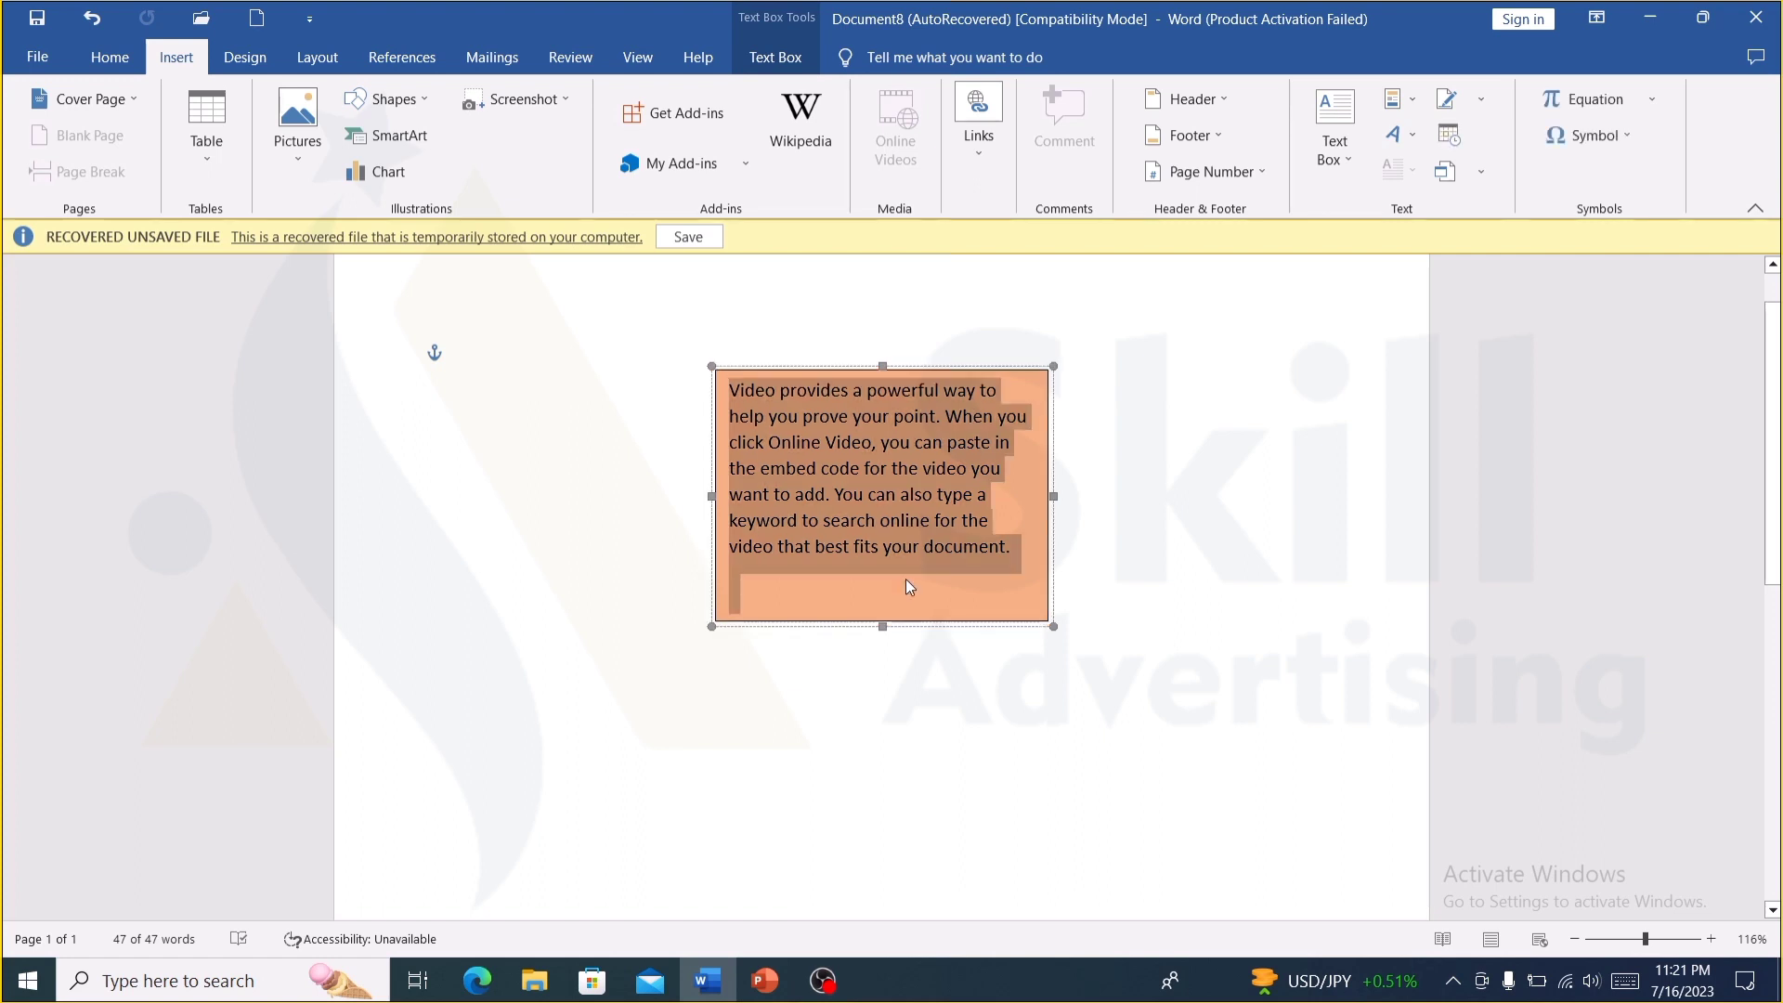
pyautogui.press('Delete')
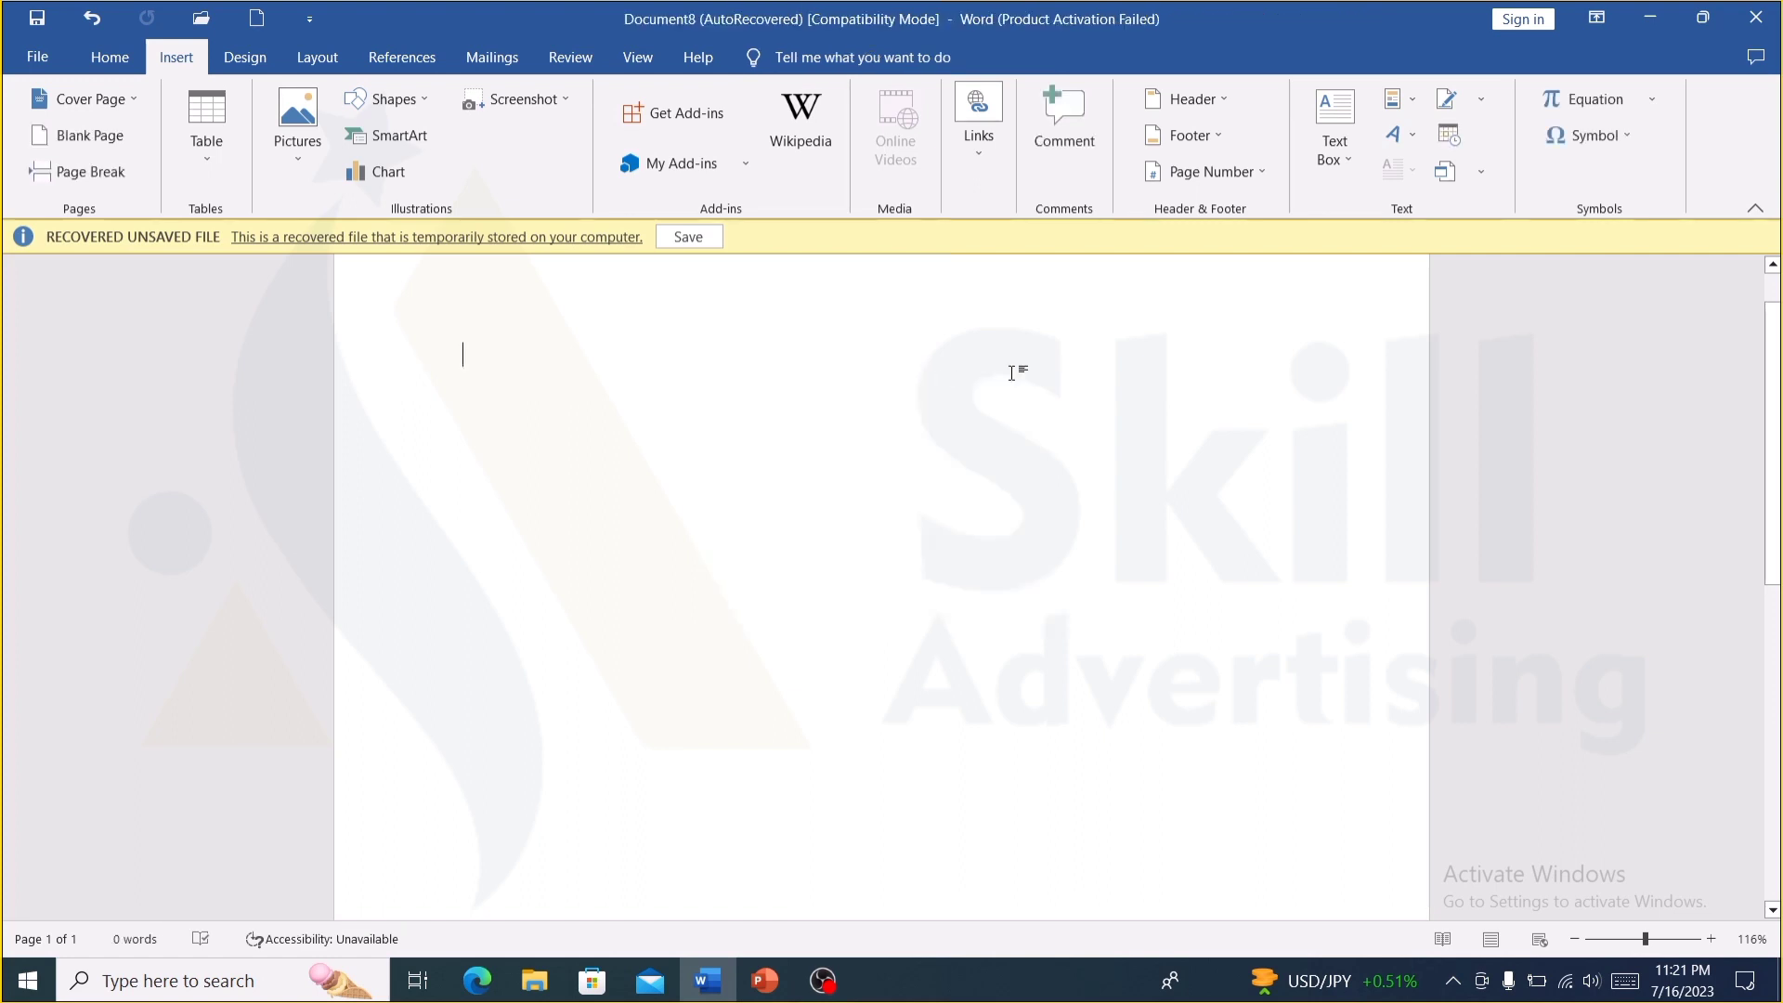
pyautogui.click(1401, 109)
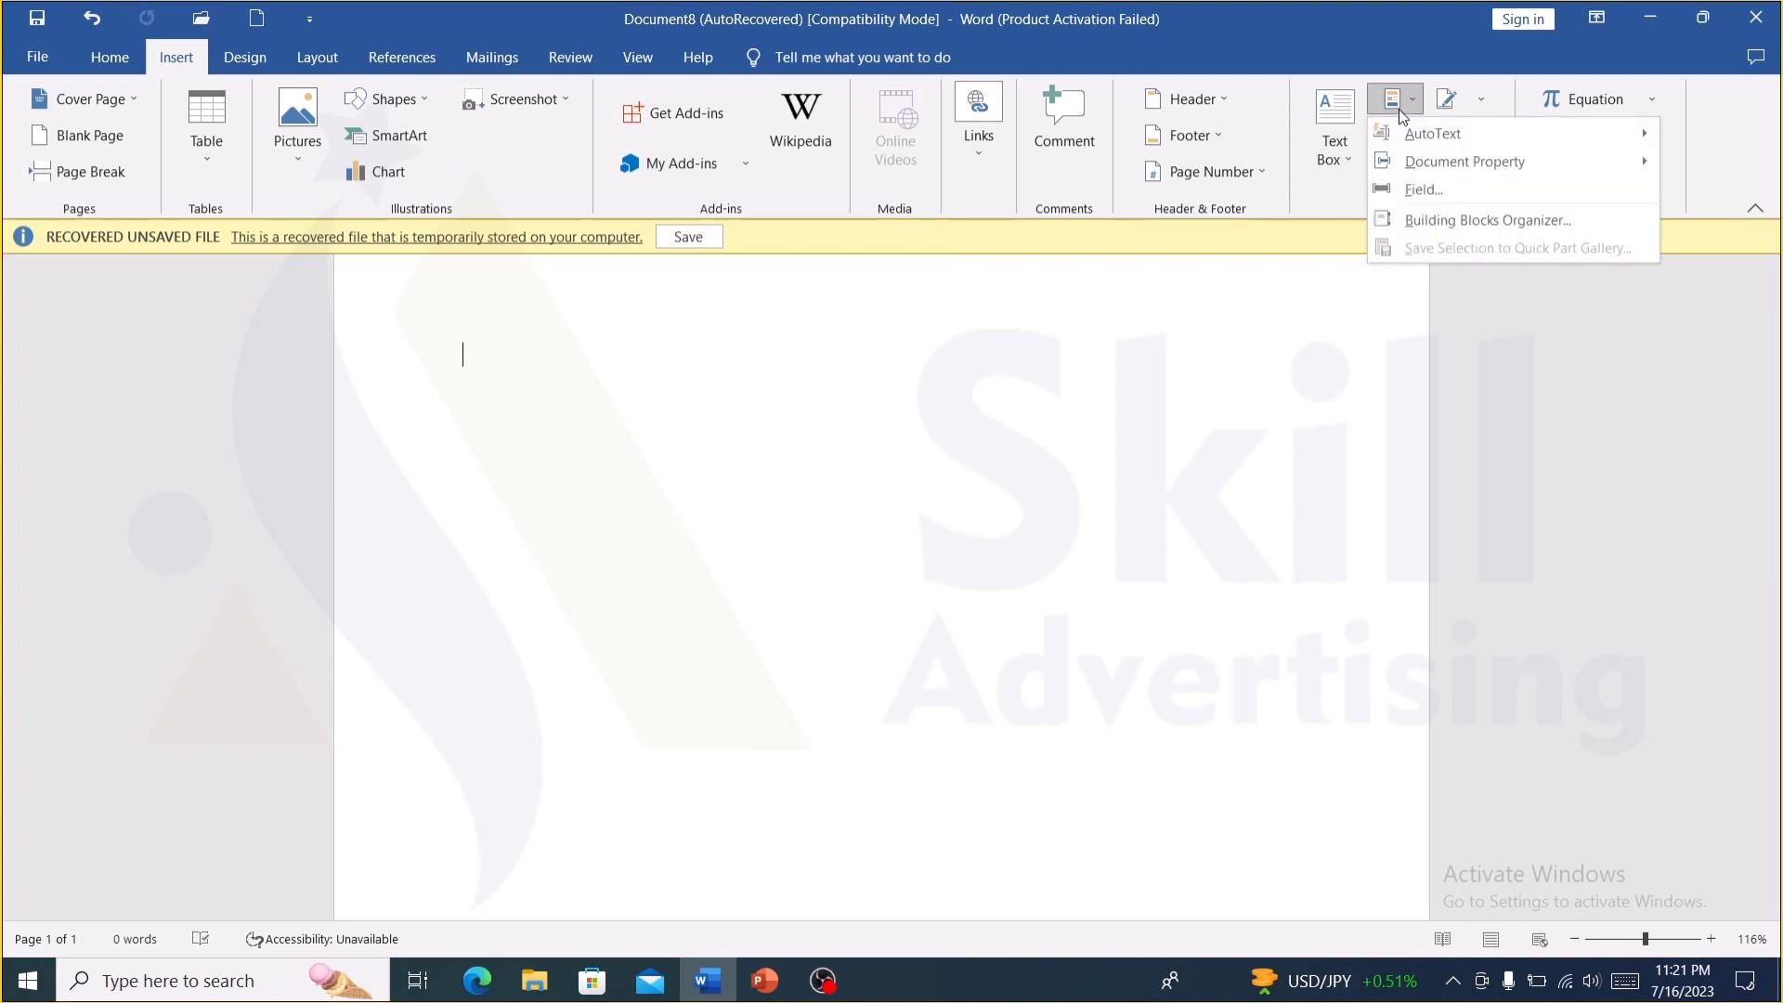
pyautogui.click(1418, 230)
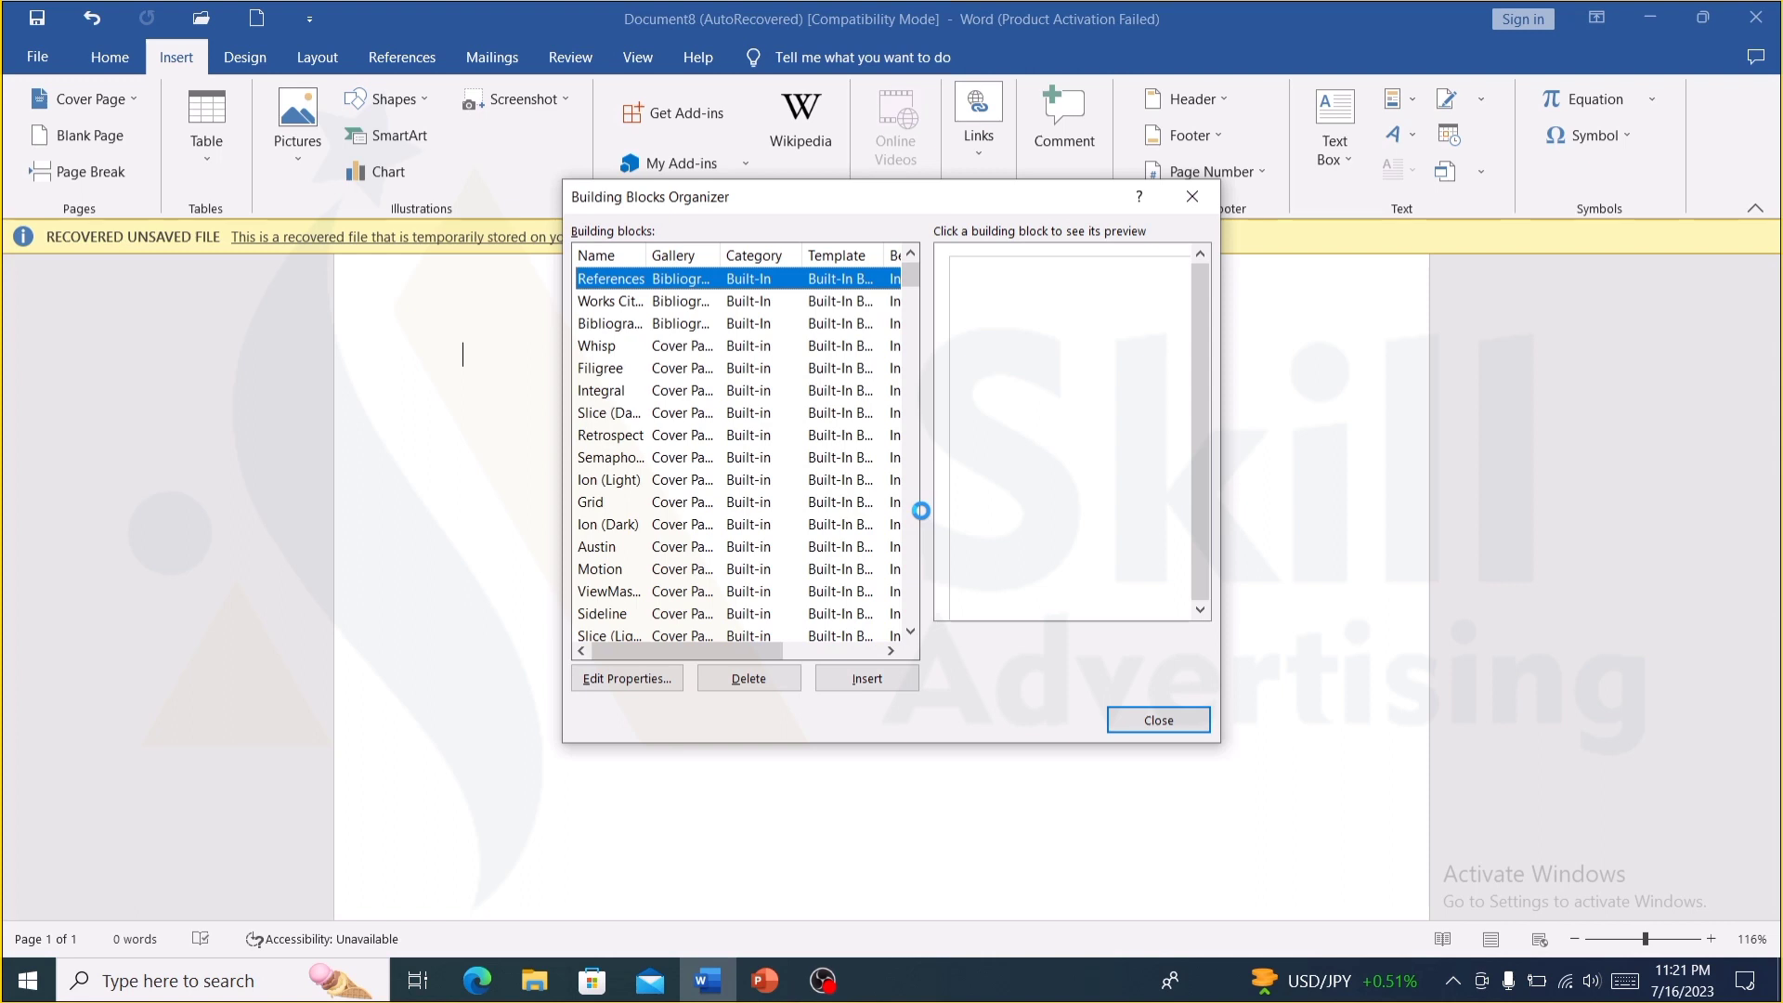
pyautogui.press('a')
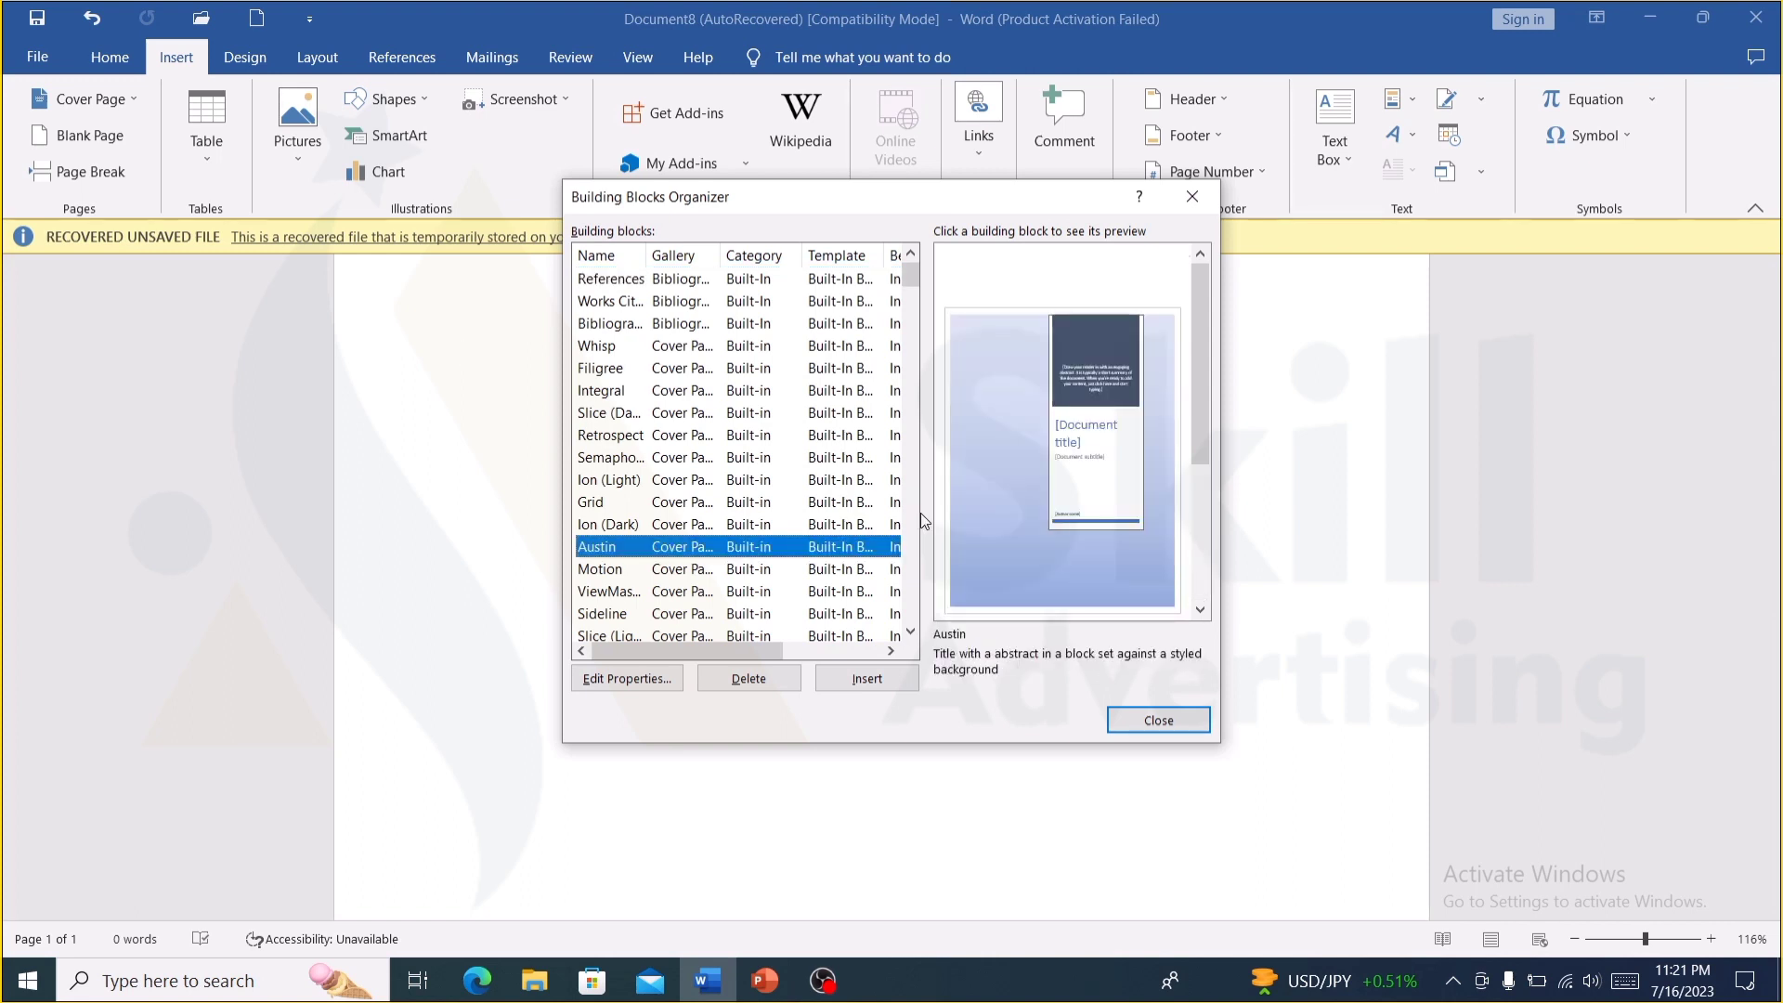
pyautogui.press('a')
pyautogui.press('a')
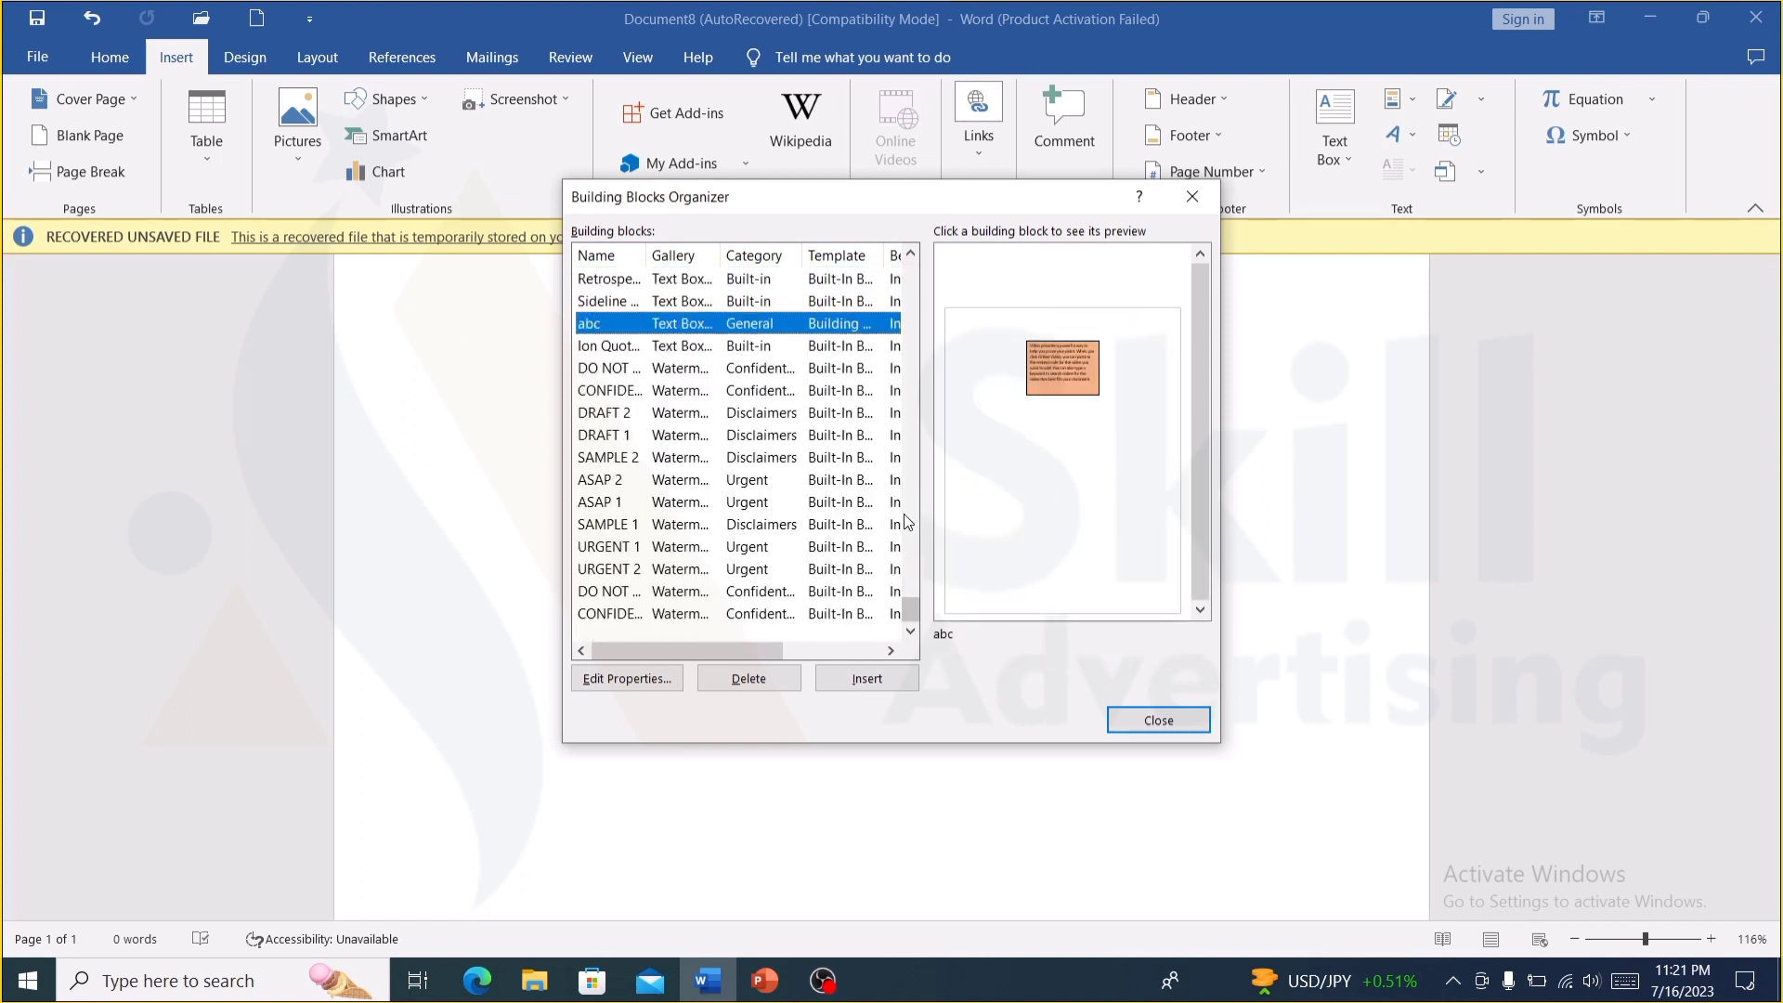
pyautogui.click(879, 679)
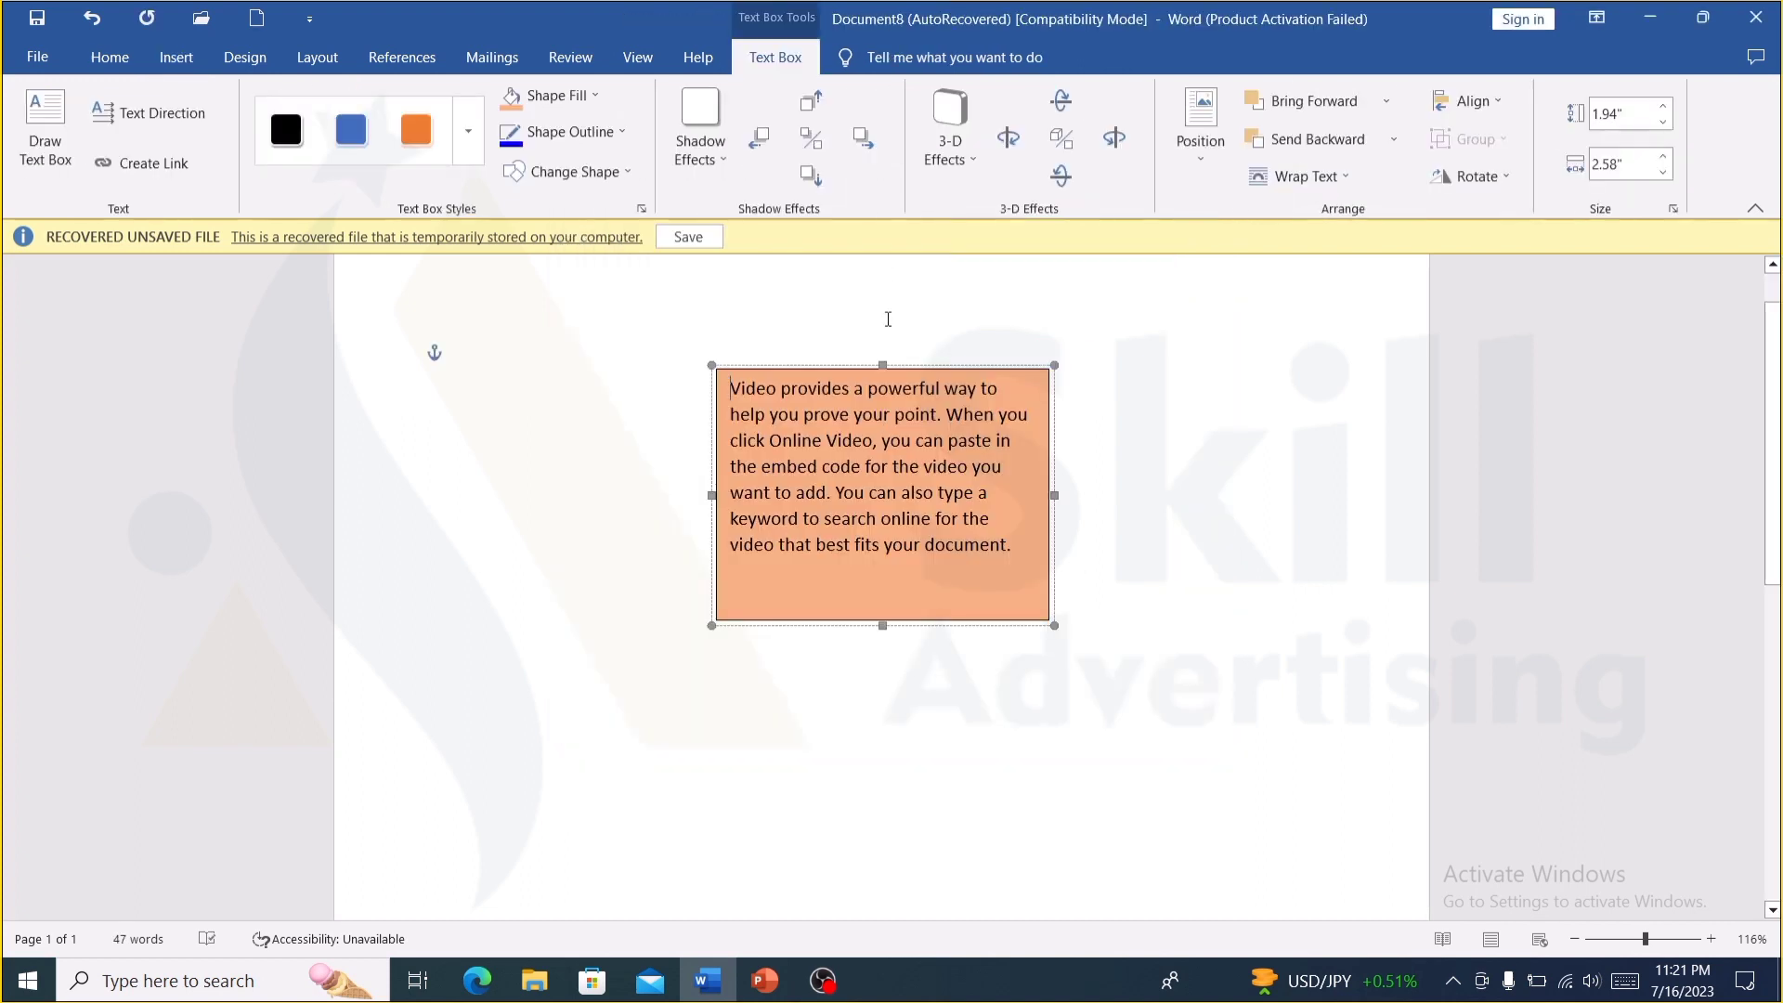
# - Cut the text box, delete the 'abc' building block in the Organizer, and close it
pyautogui.rightClick(880, 363)
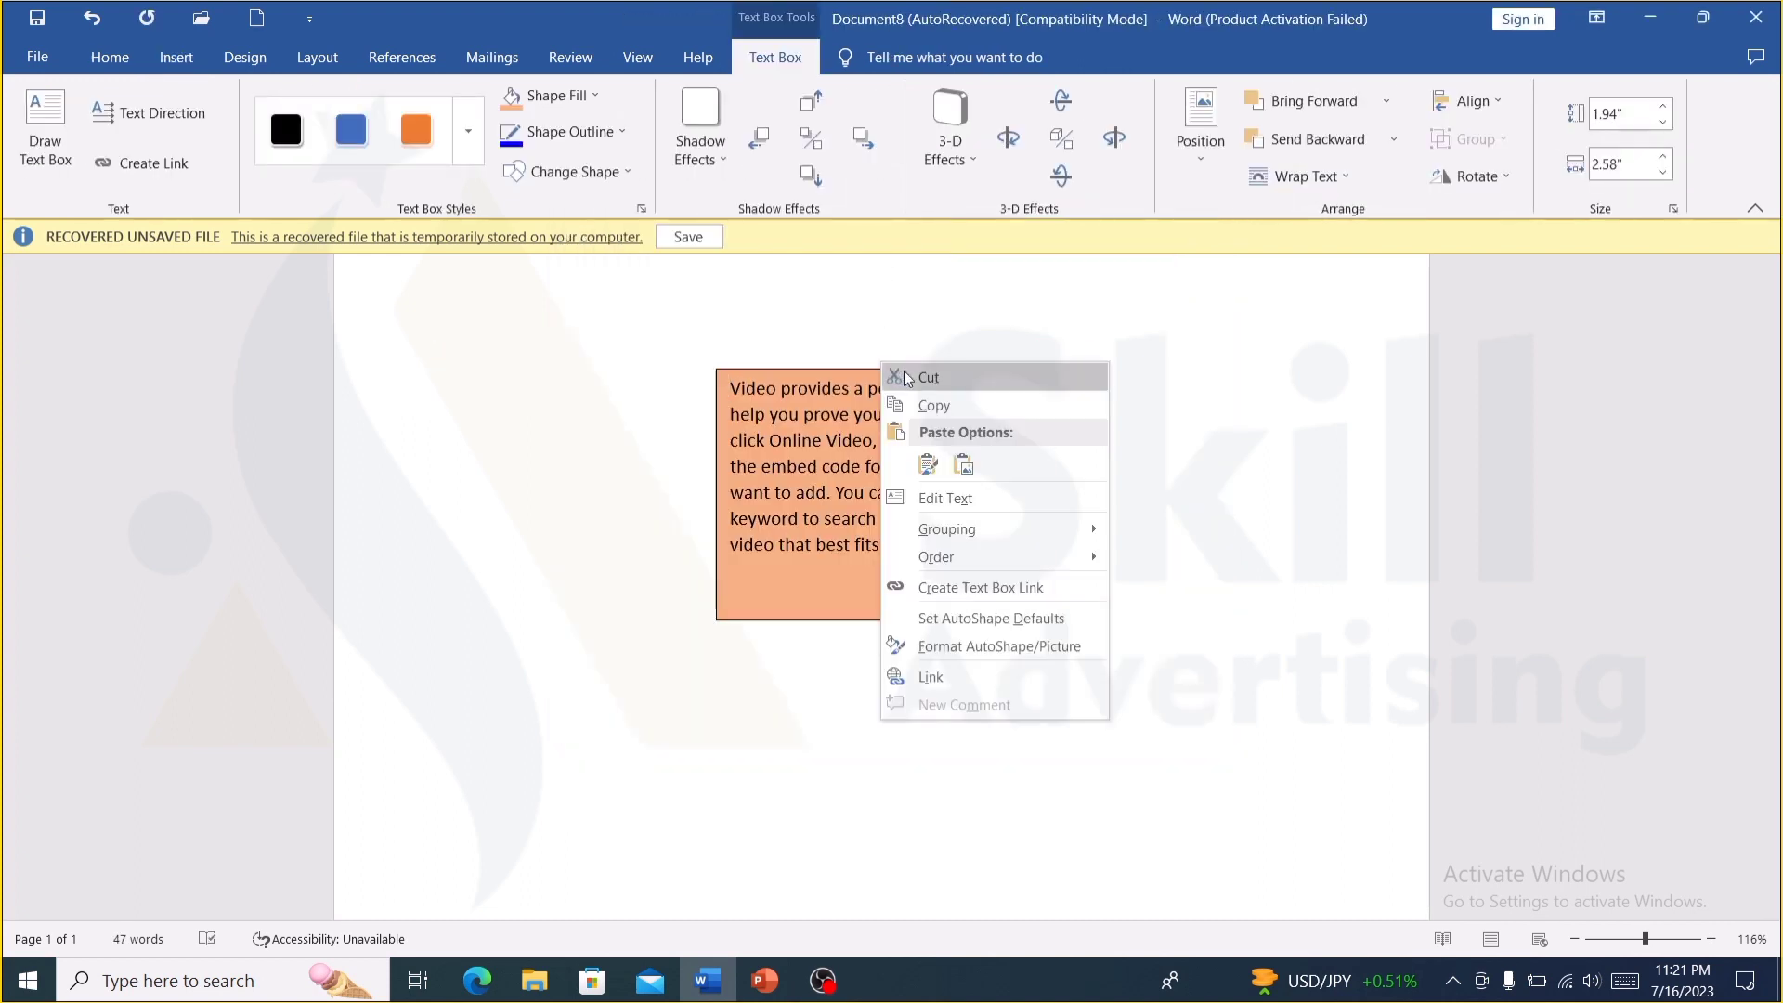
pyautogui.click(905, 378)
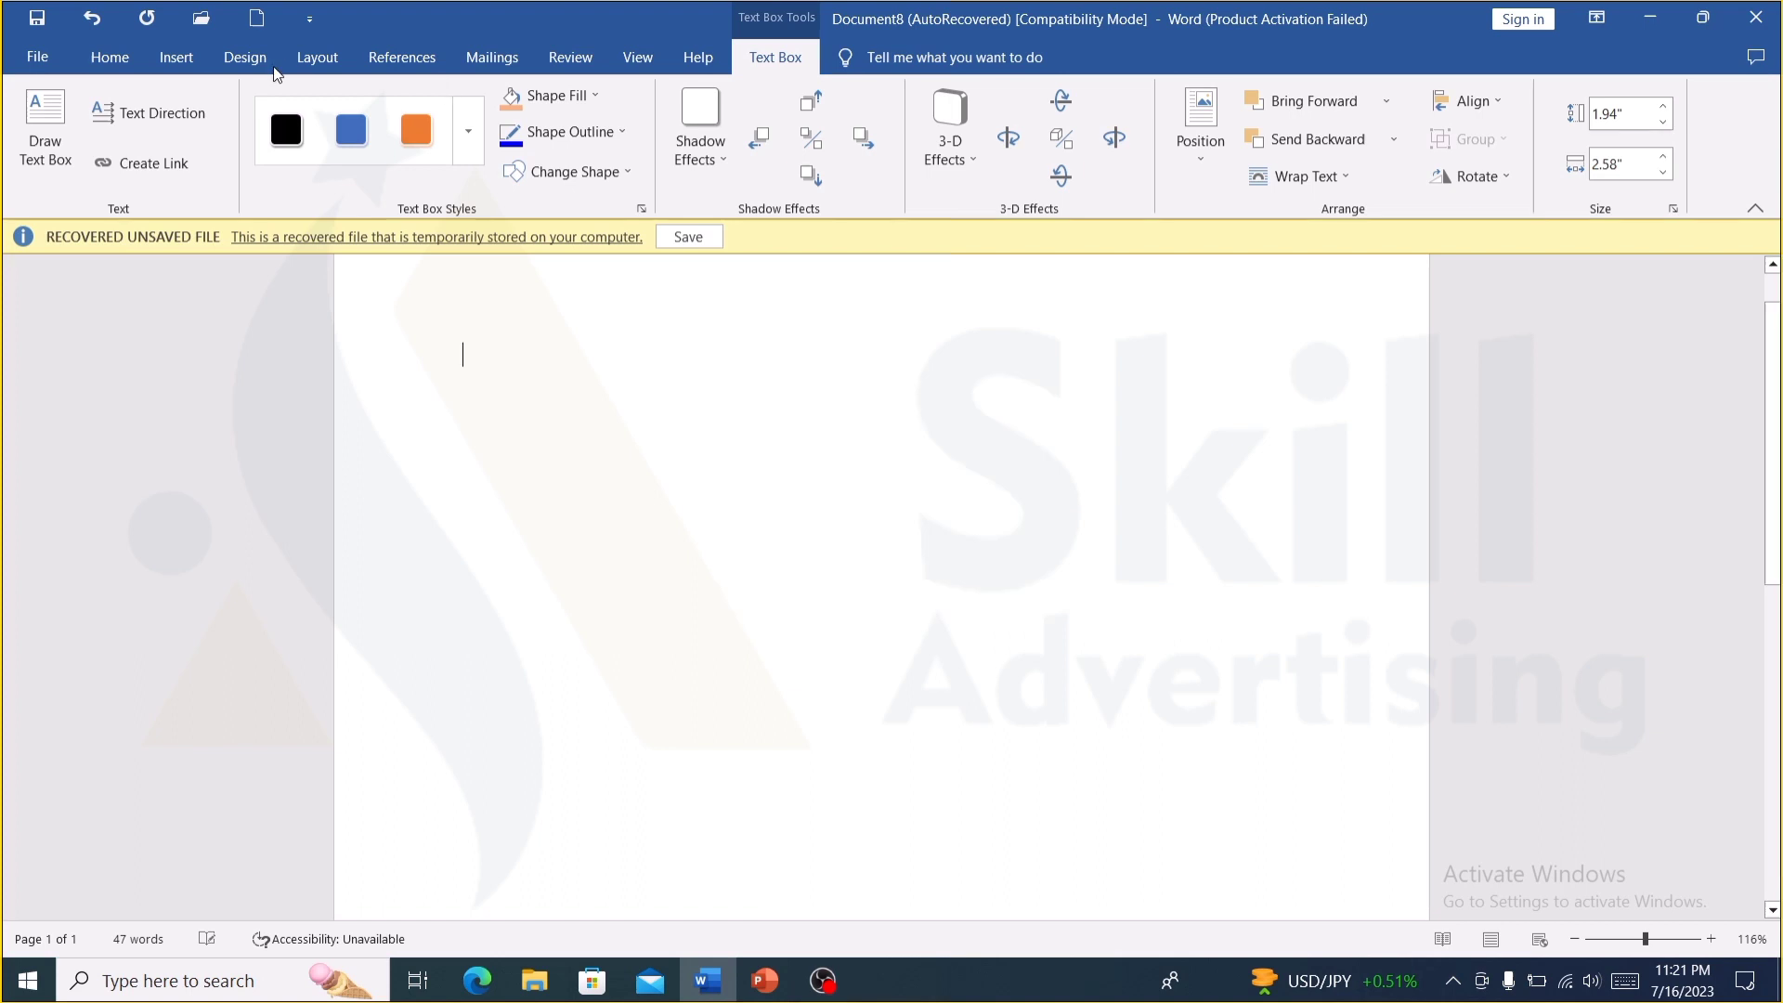
pyautogui.click(197, 64)
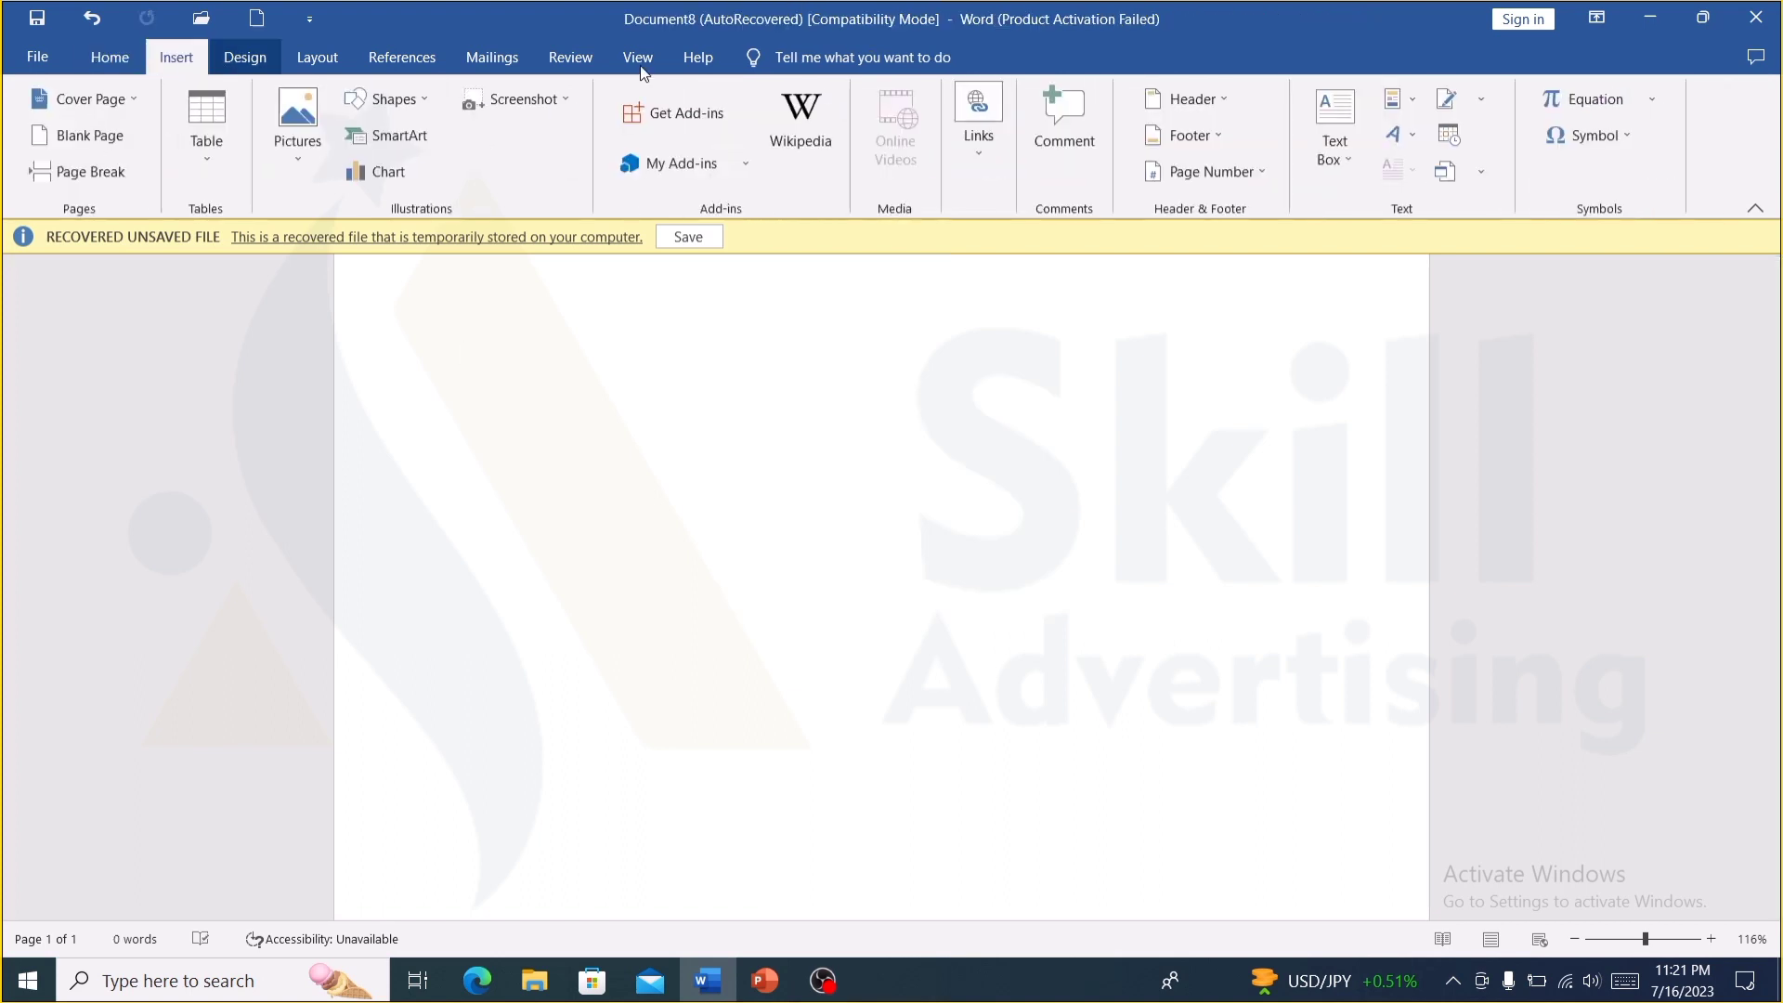
pyautogui.click(1414, 99)
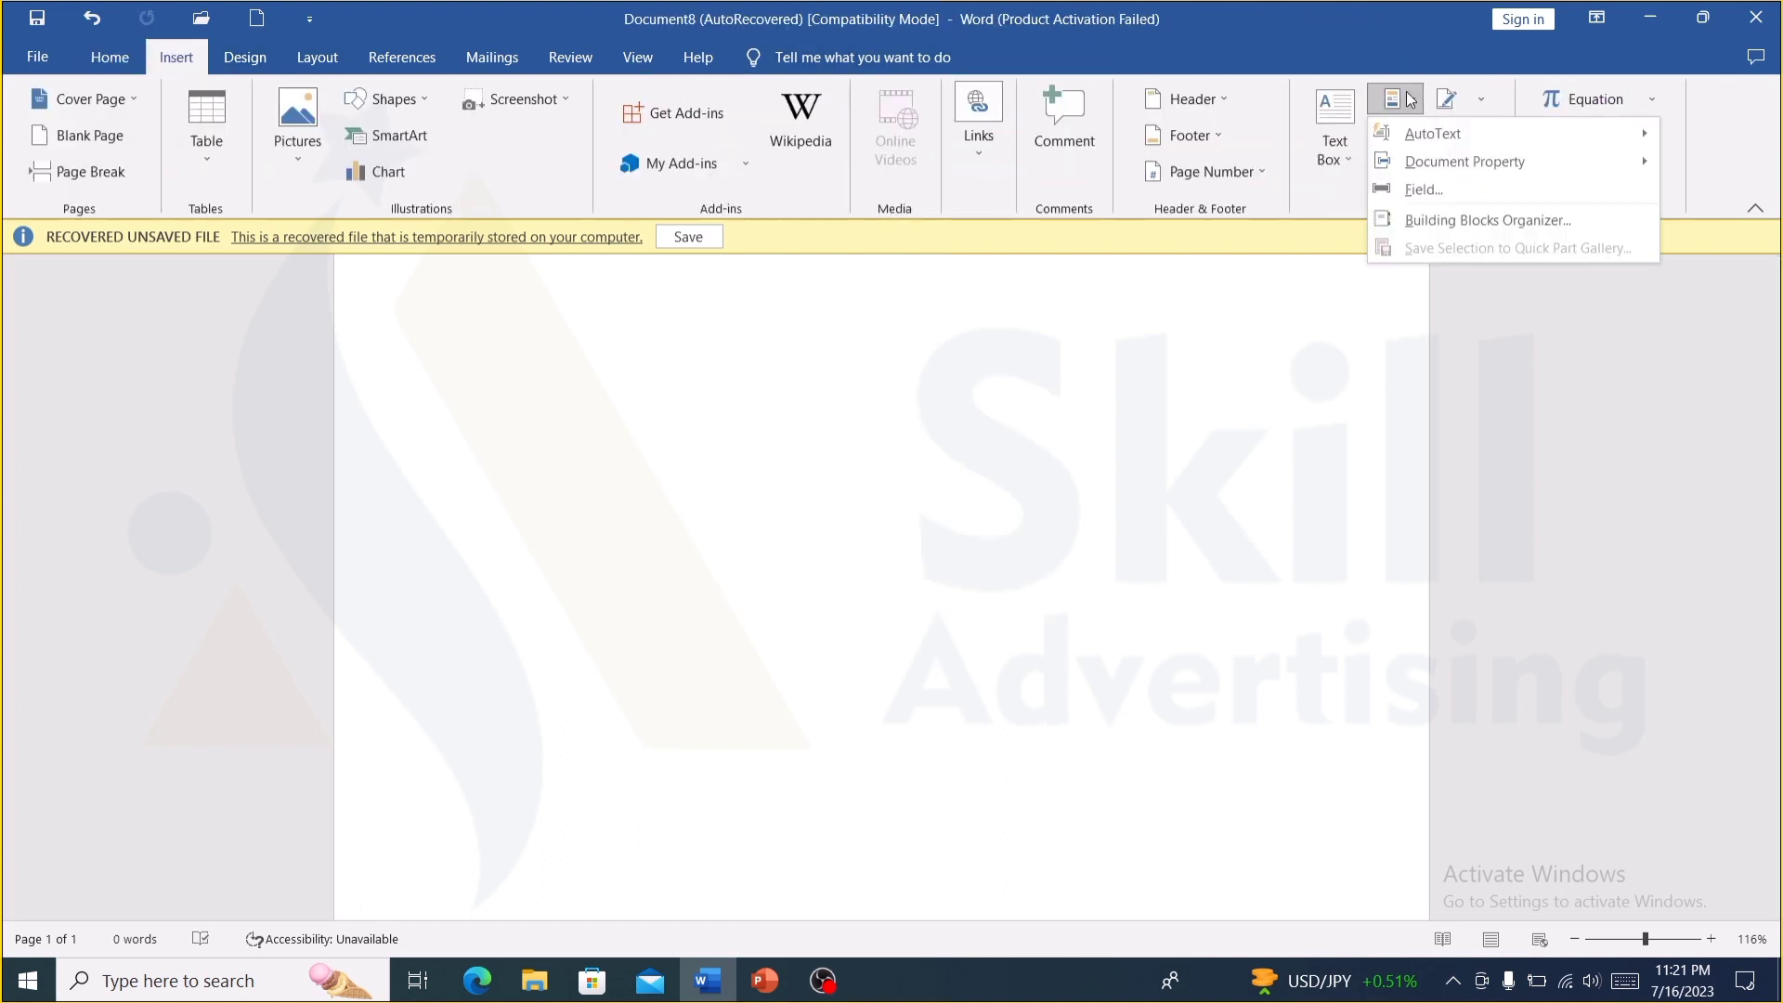
pyautogui.click(1415, 220)
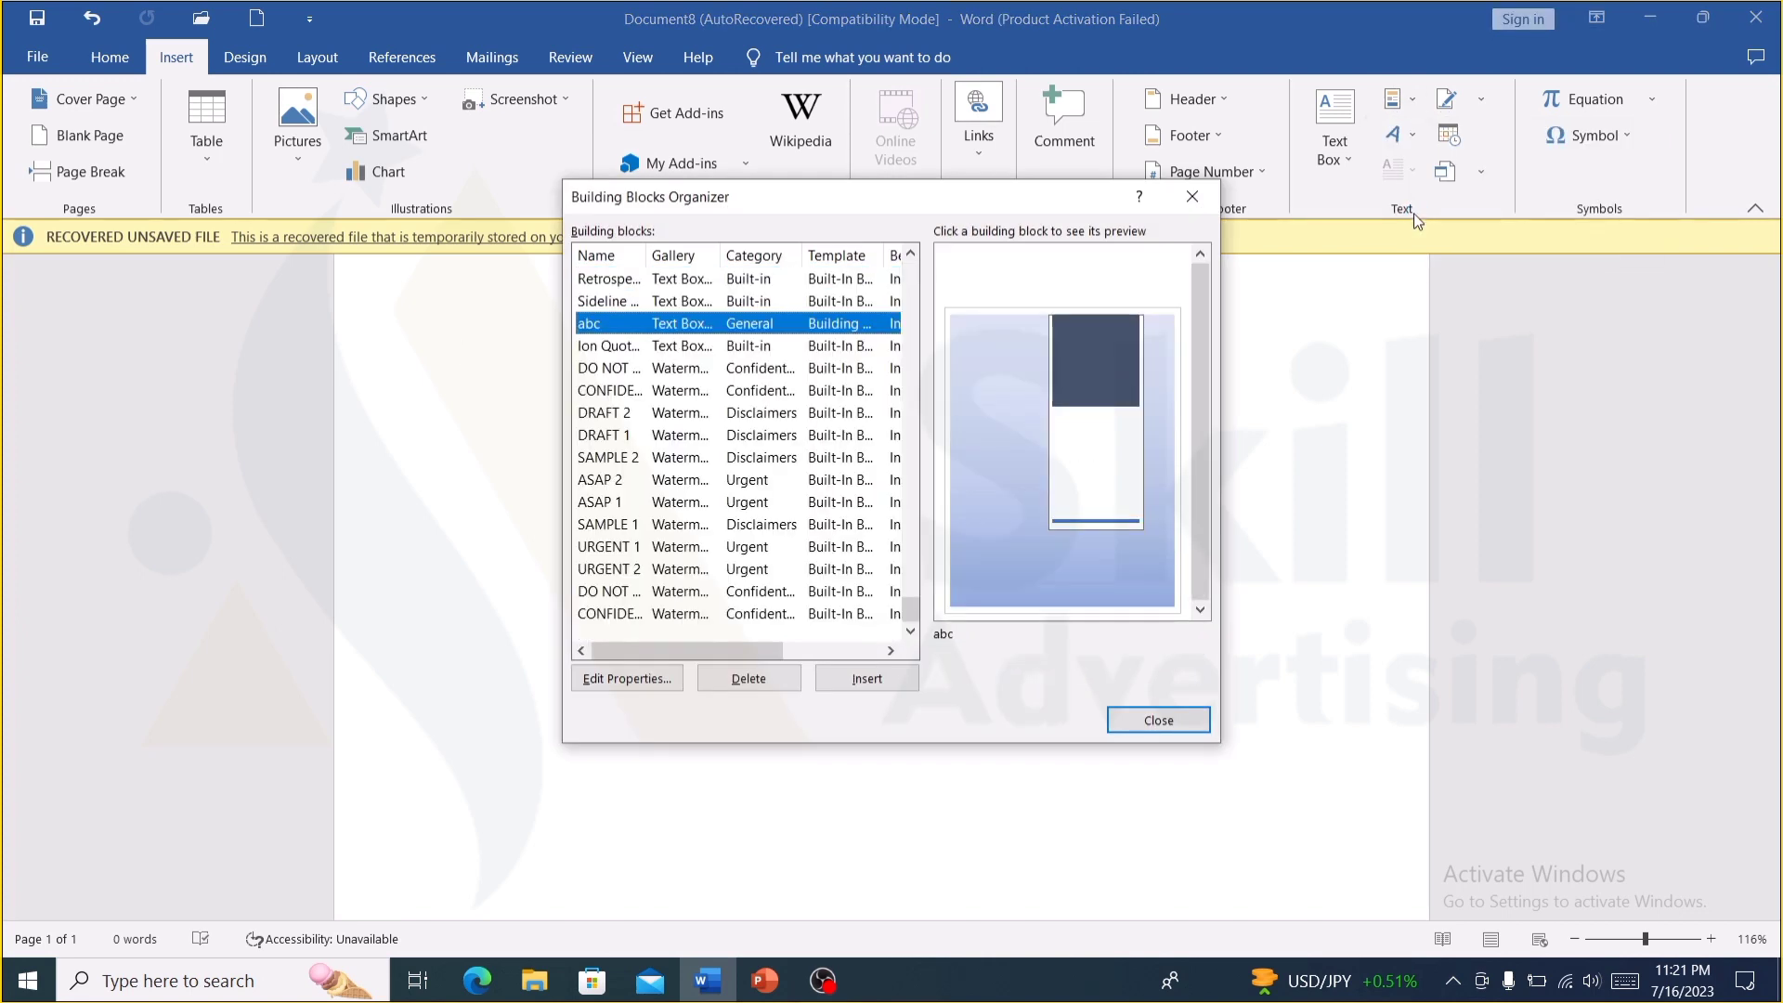
pyautogui.click(773, 676)
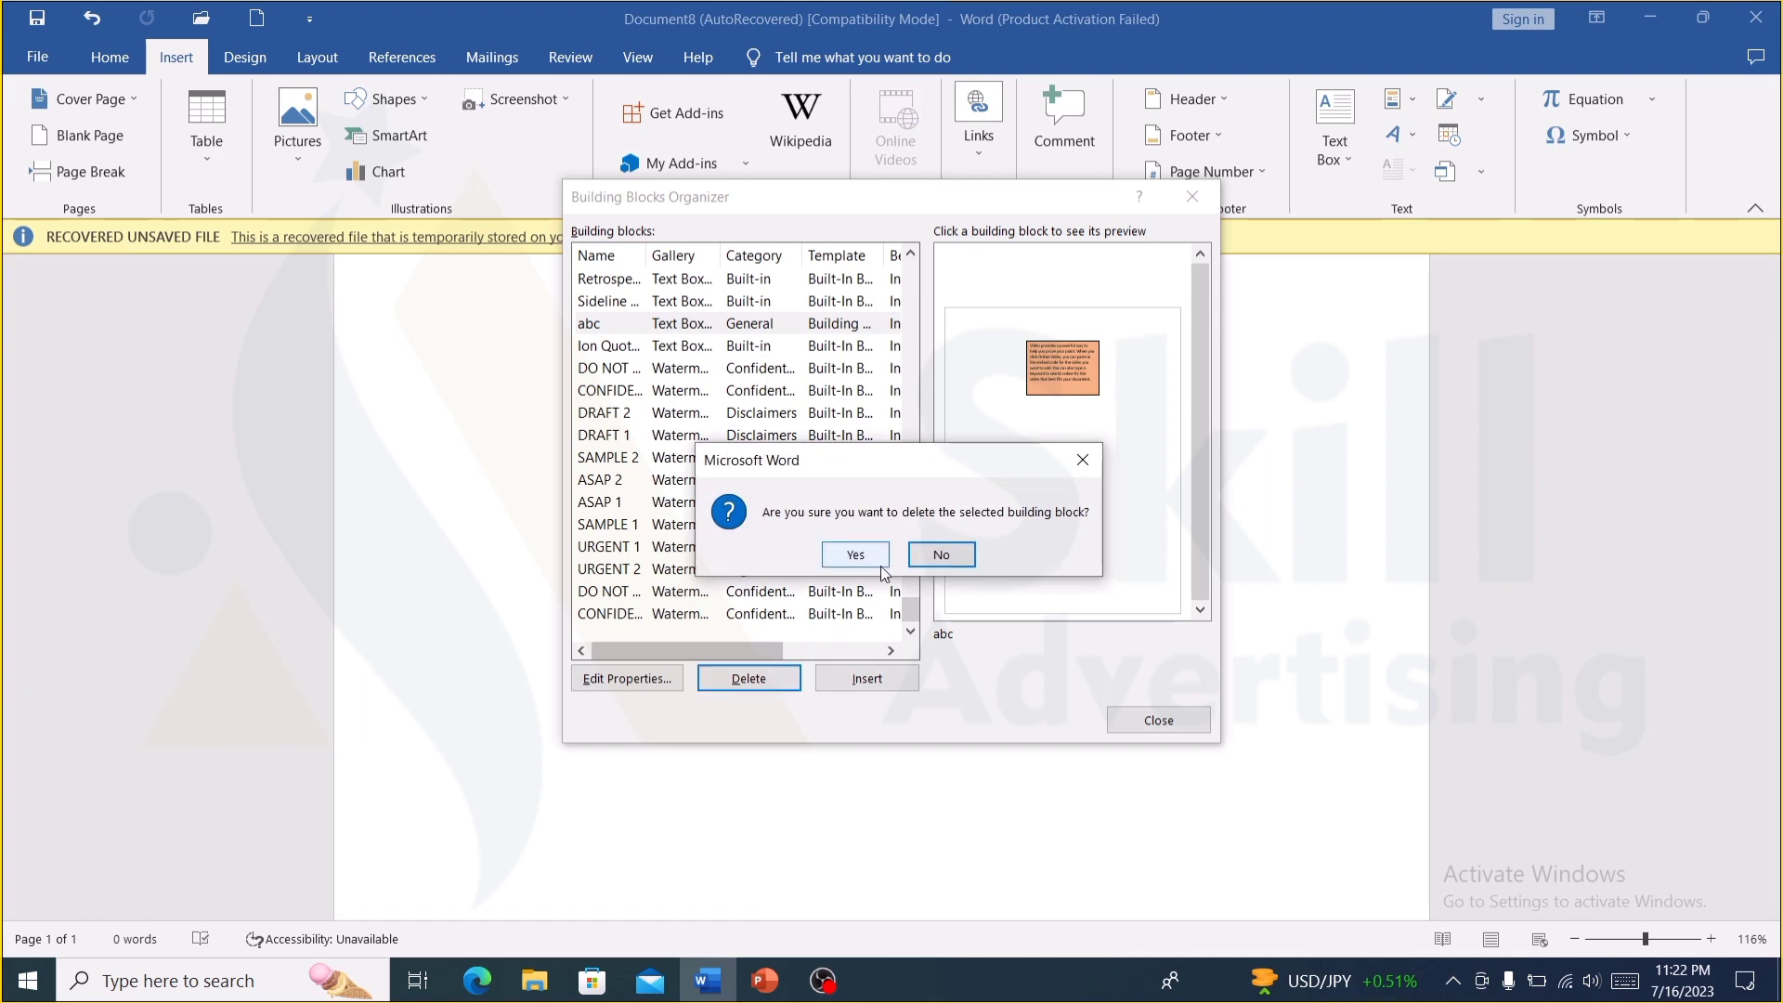
pyautogui.click(878, 563)
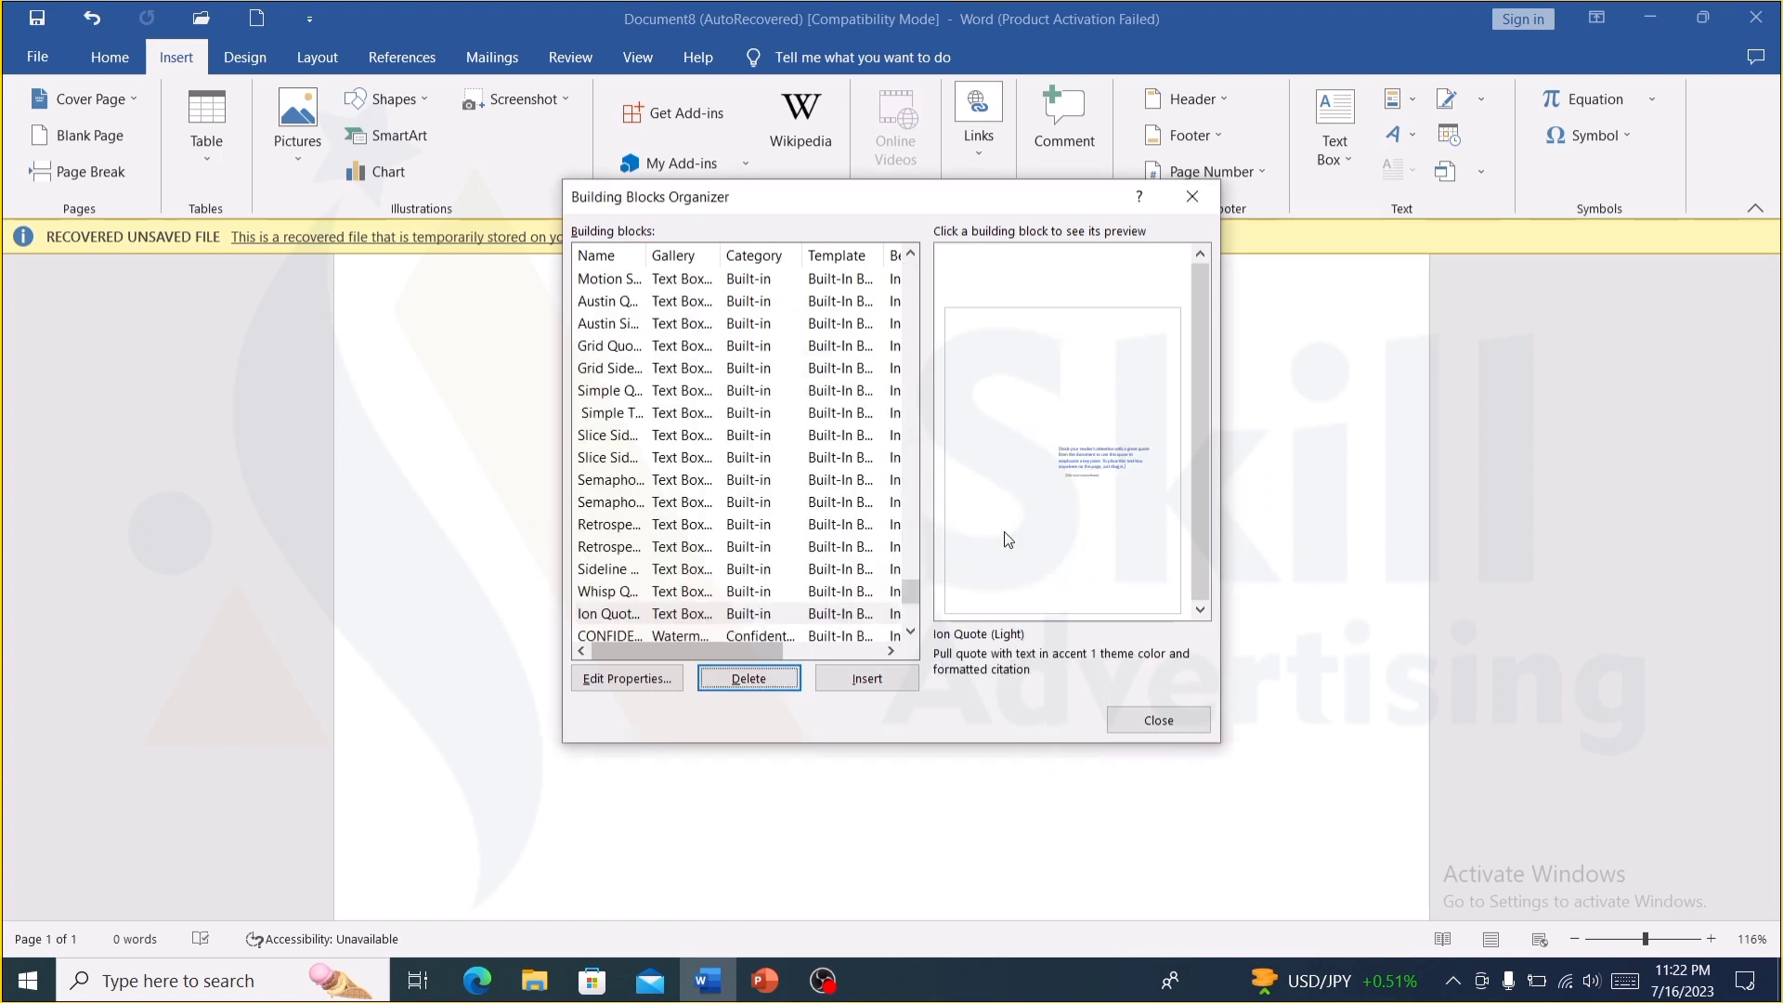
pyautogui.click(1134, 717)
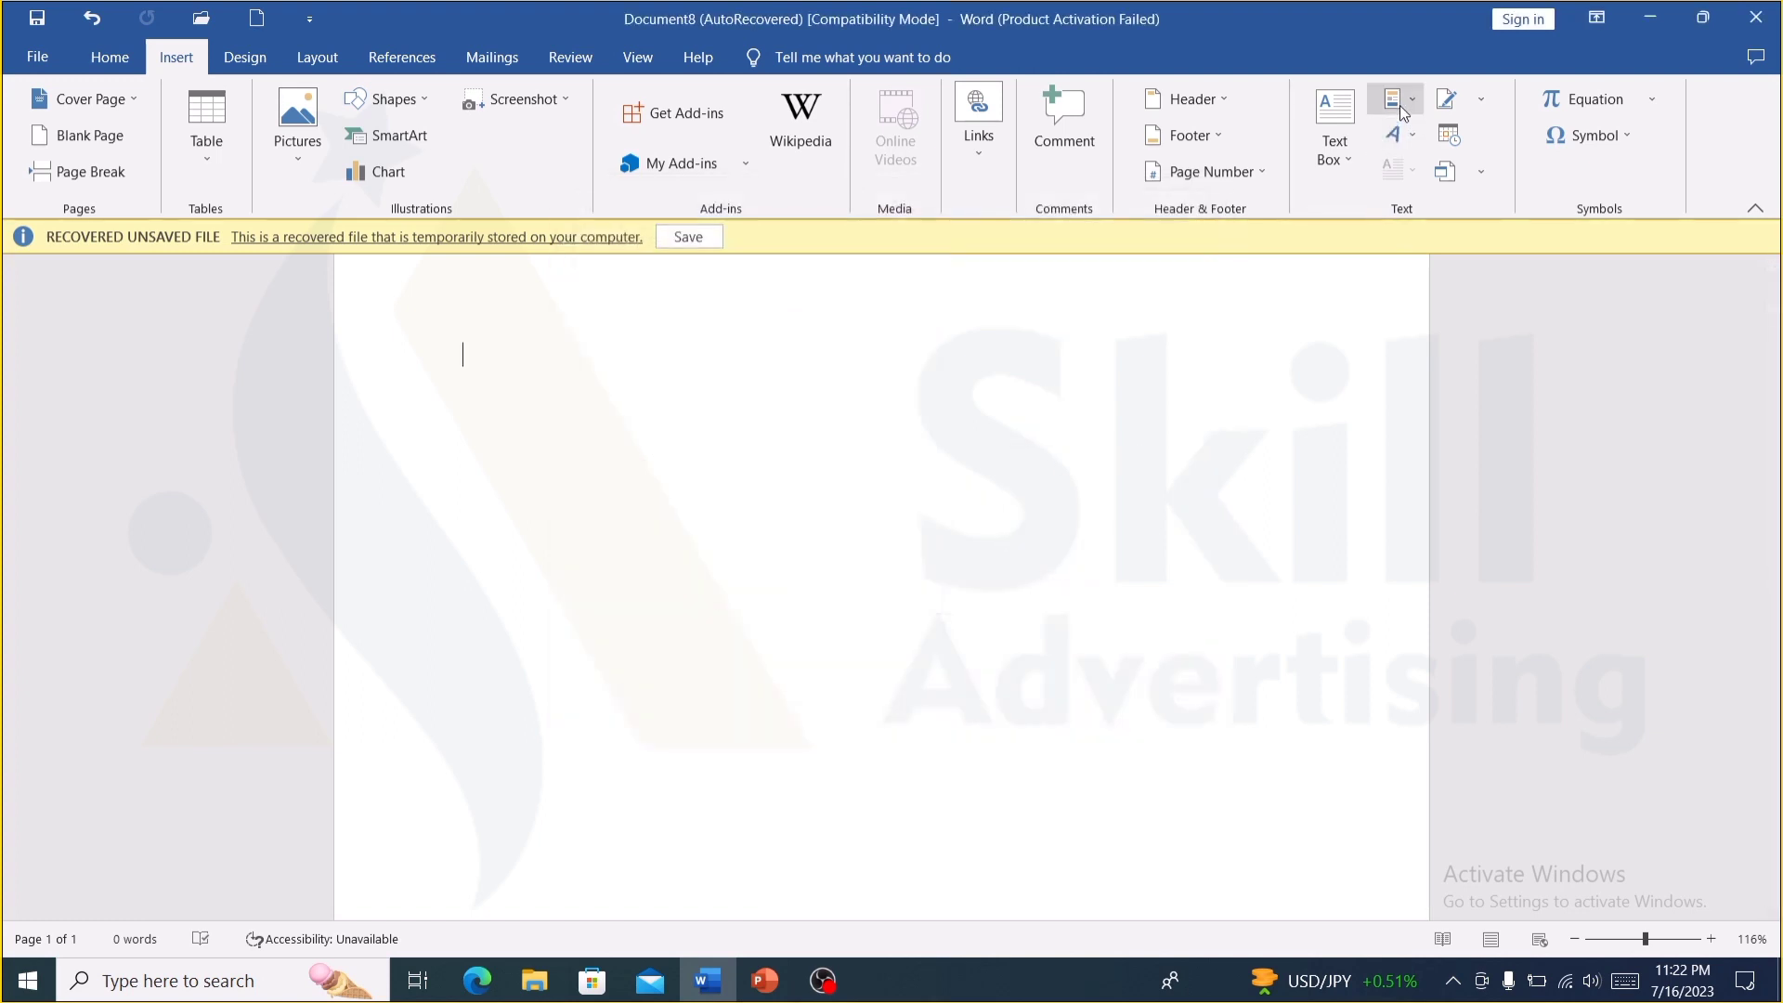
# - Fill the page with sample paragraphs using =rand()
pyautogui.click(1400, 104)
pyautogui.moveTo(1448, 134)
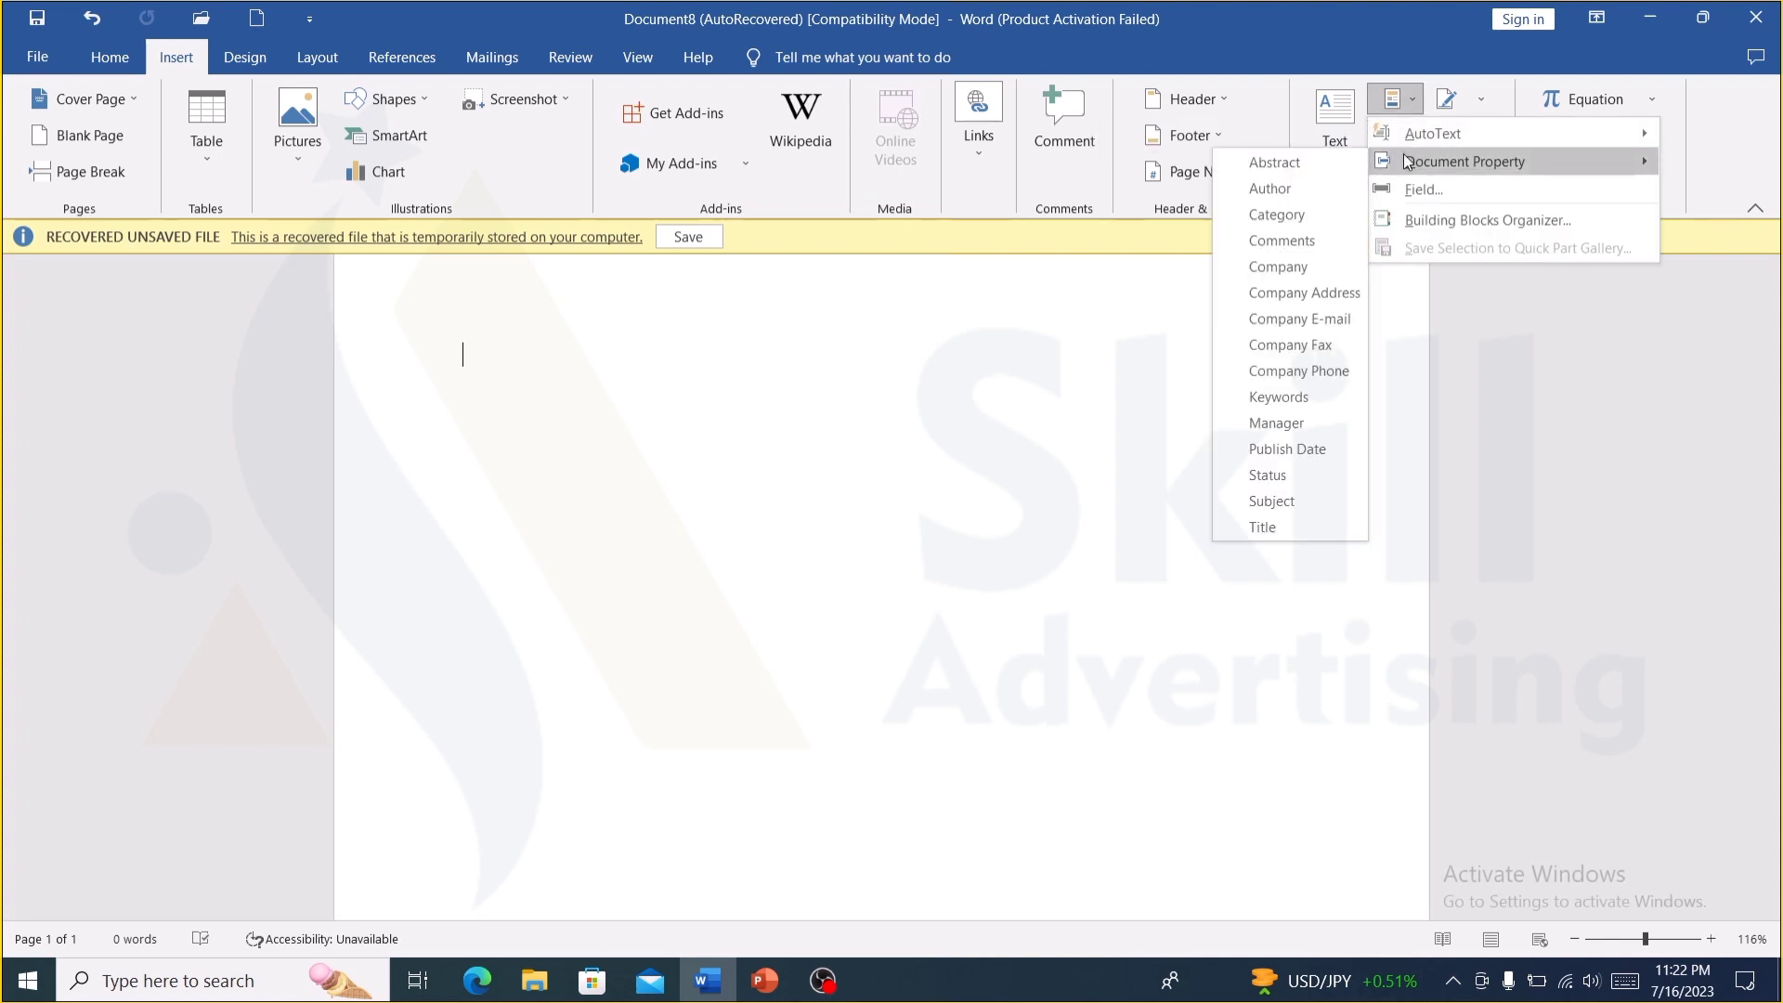
pyautogui.click(1007, 363)
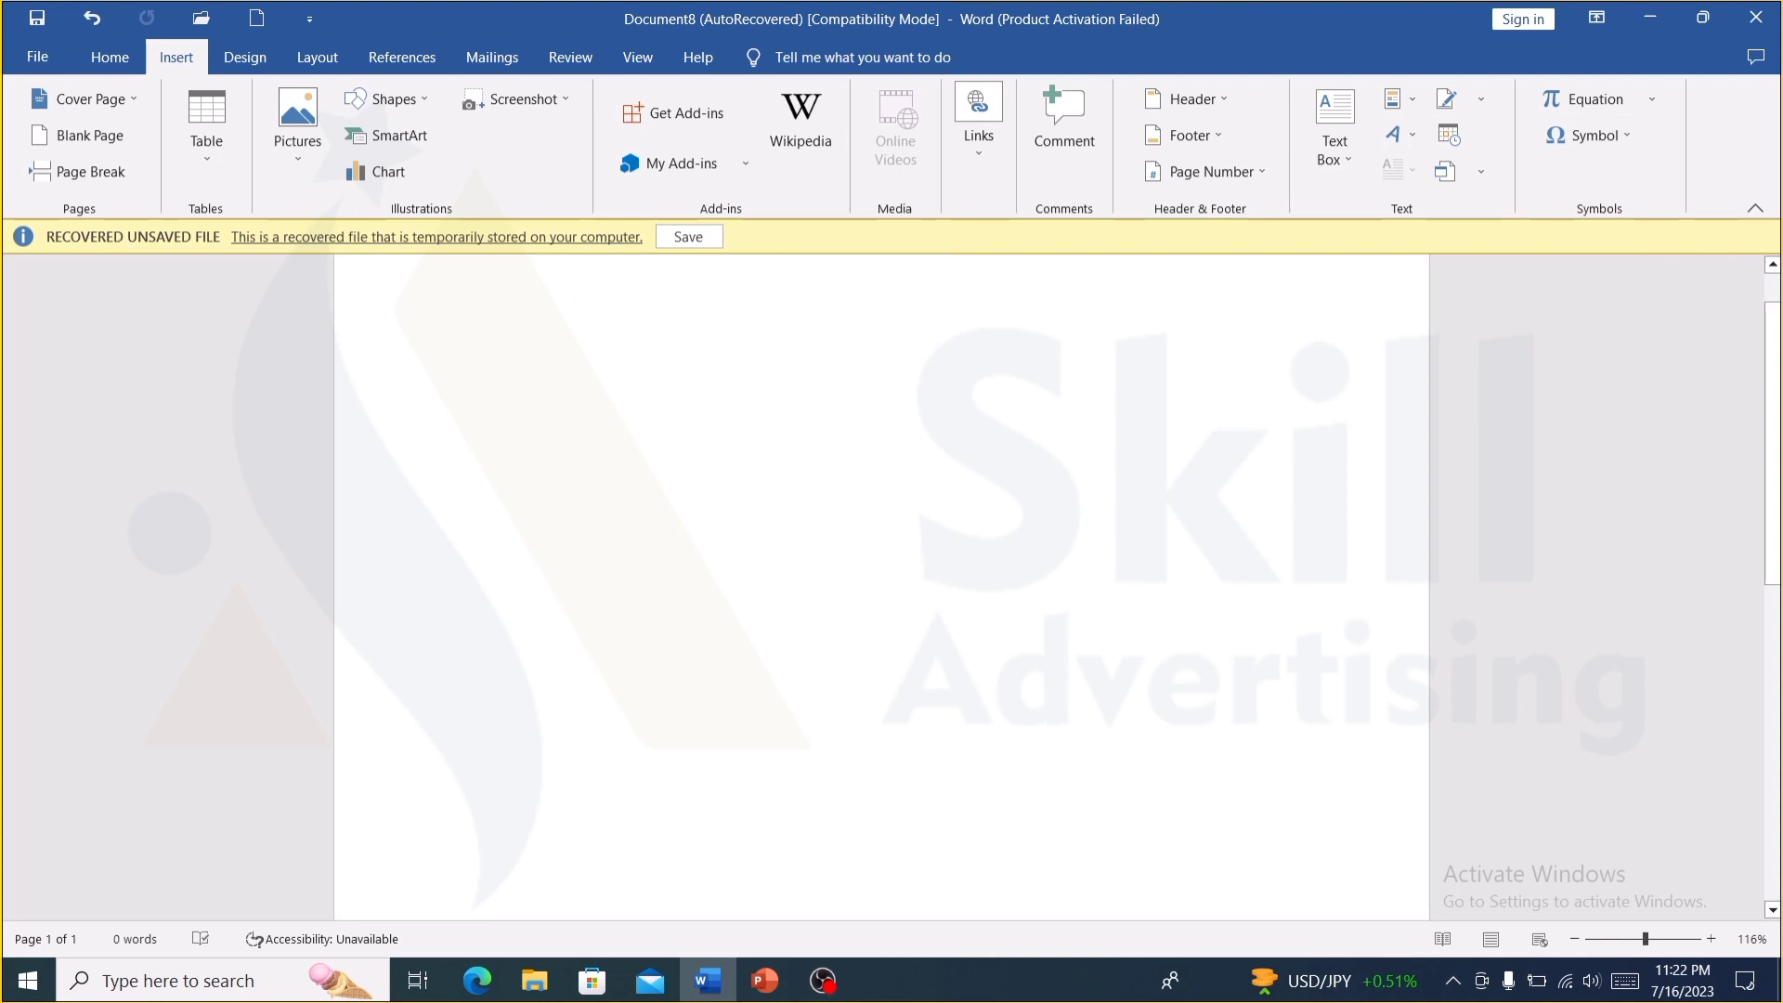
pyautogui.write('=ra()')
pyautogui.press('Return')
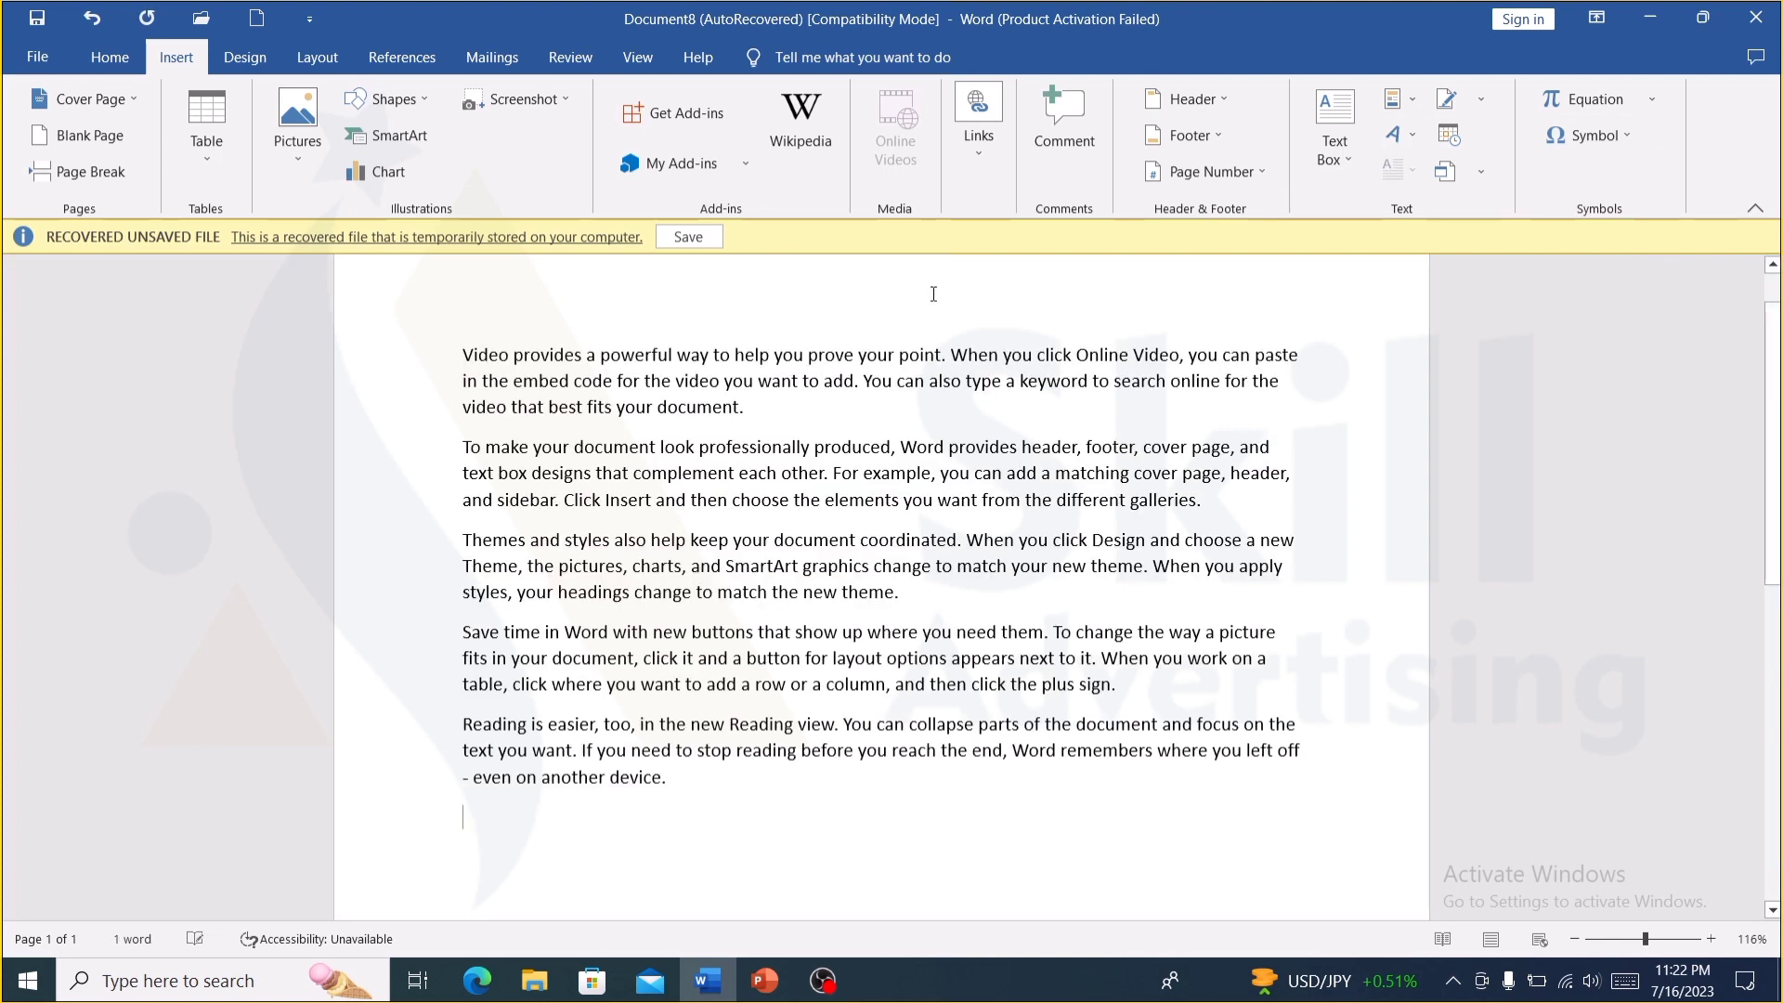
# - Insert Author, Company (inside 'prove') and Company Address (over 'help') document property fields
pyautogui.click(1412, 103)
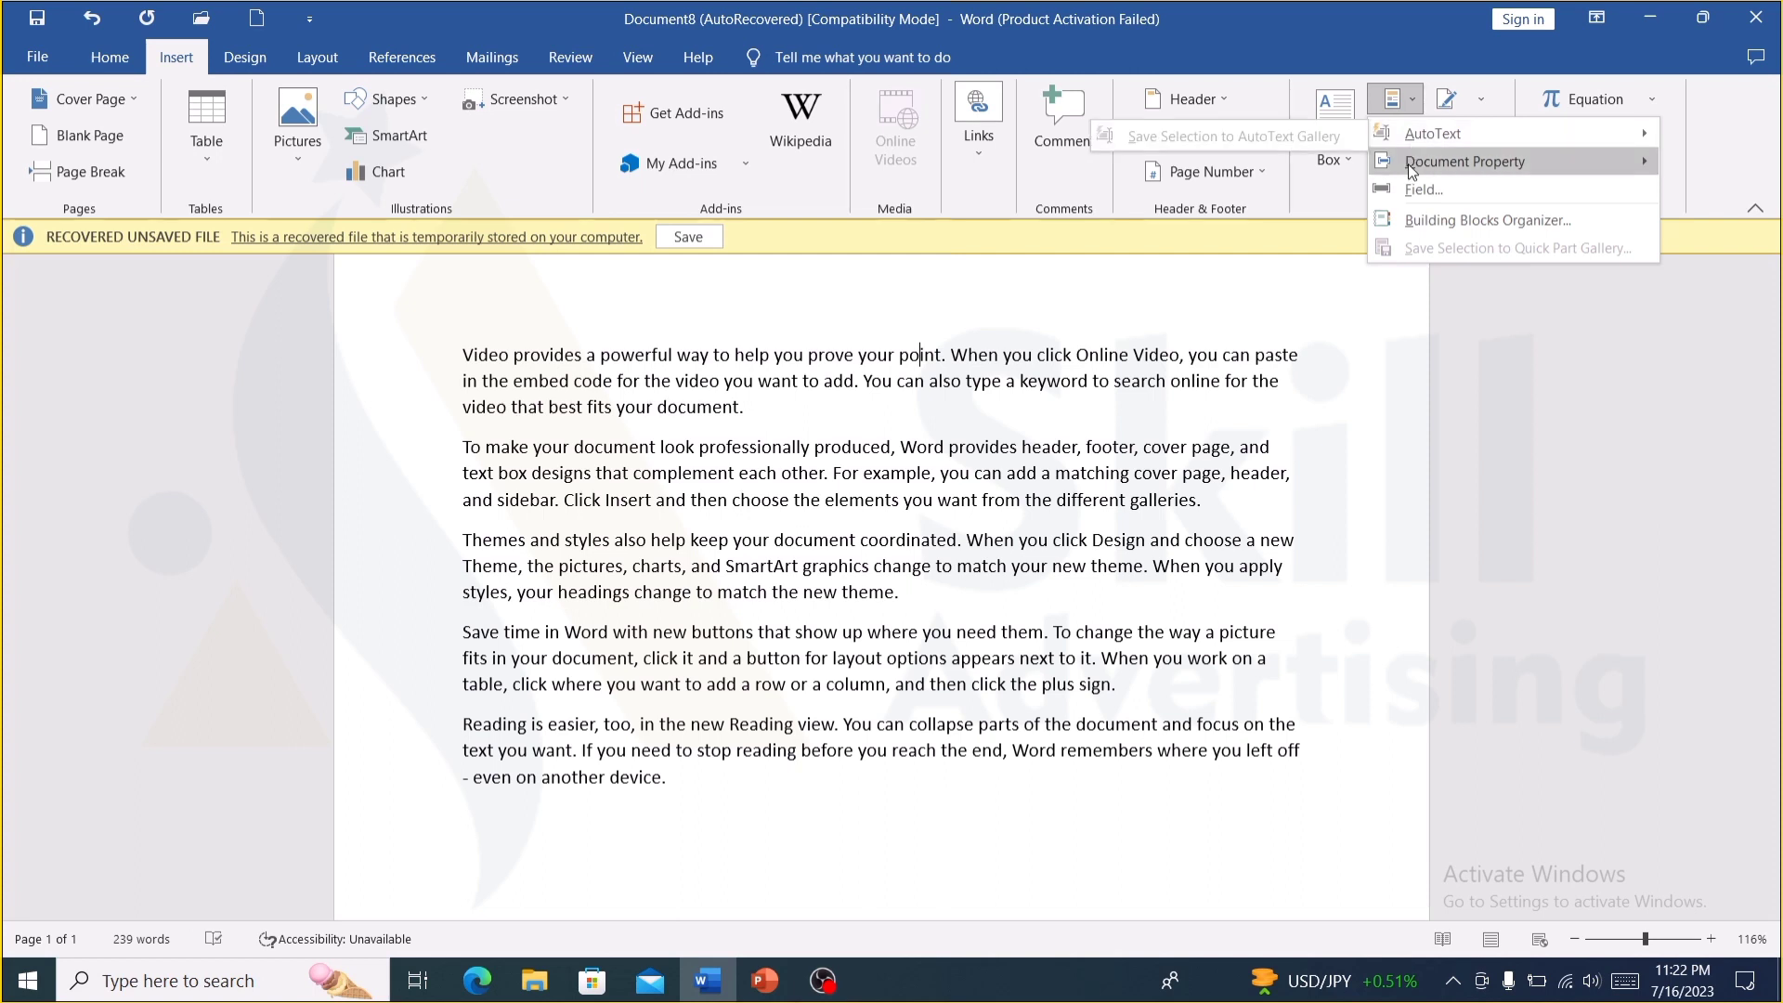
pyautogui.moveTo(1464, 161)
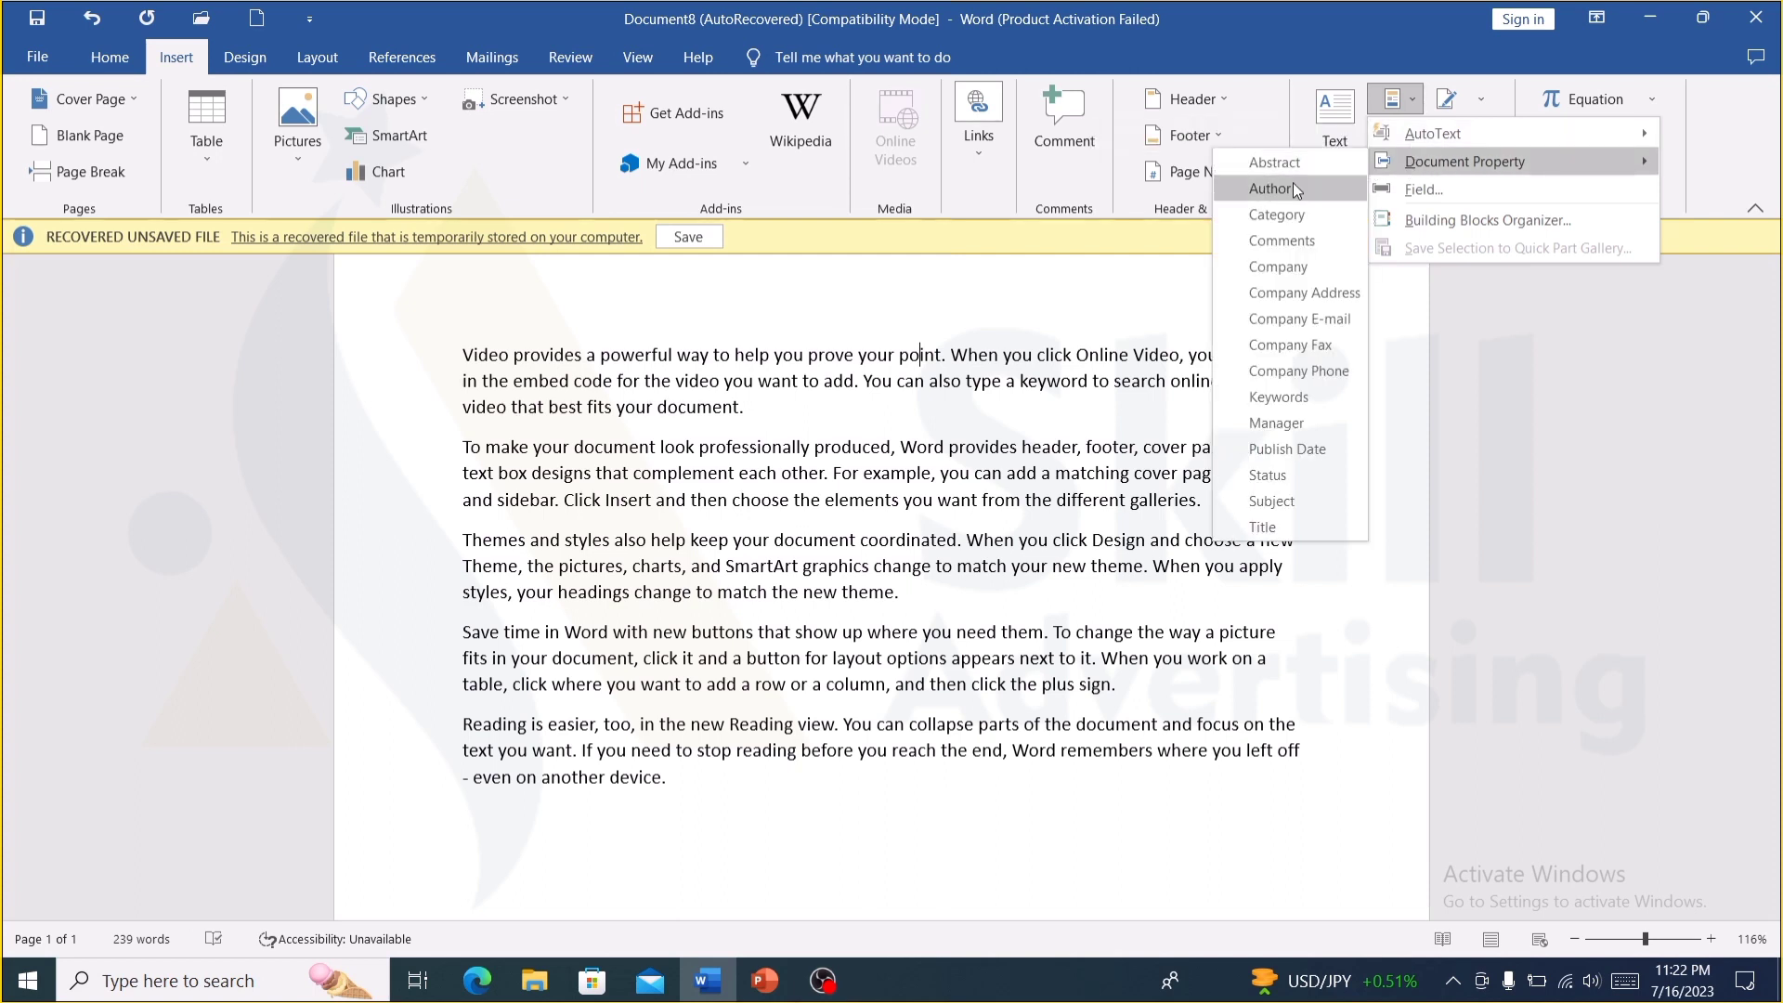
pyautogui.click(1292, 185)
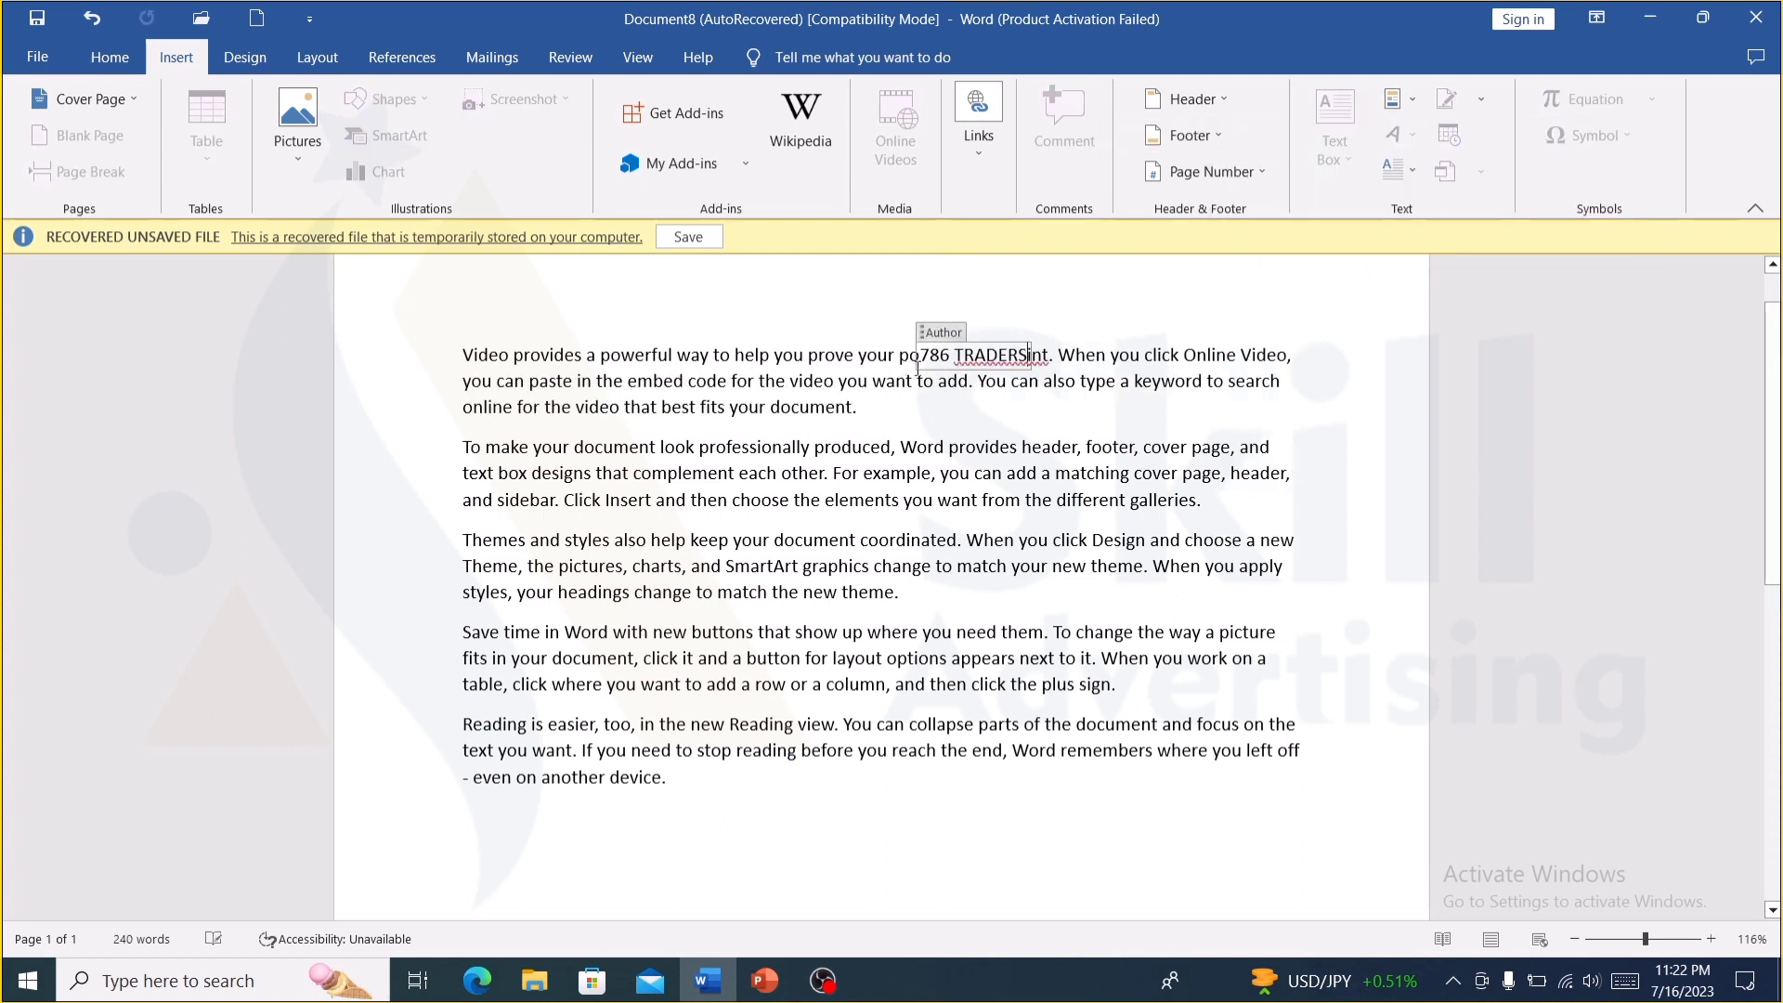
pyautogui.click(822, 366)
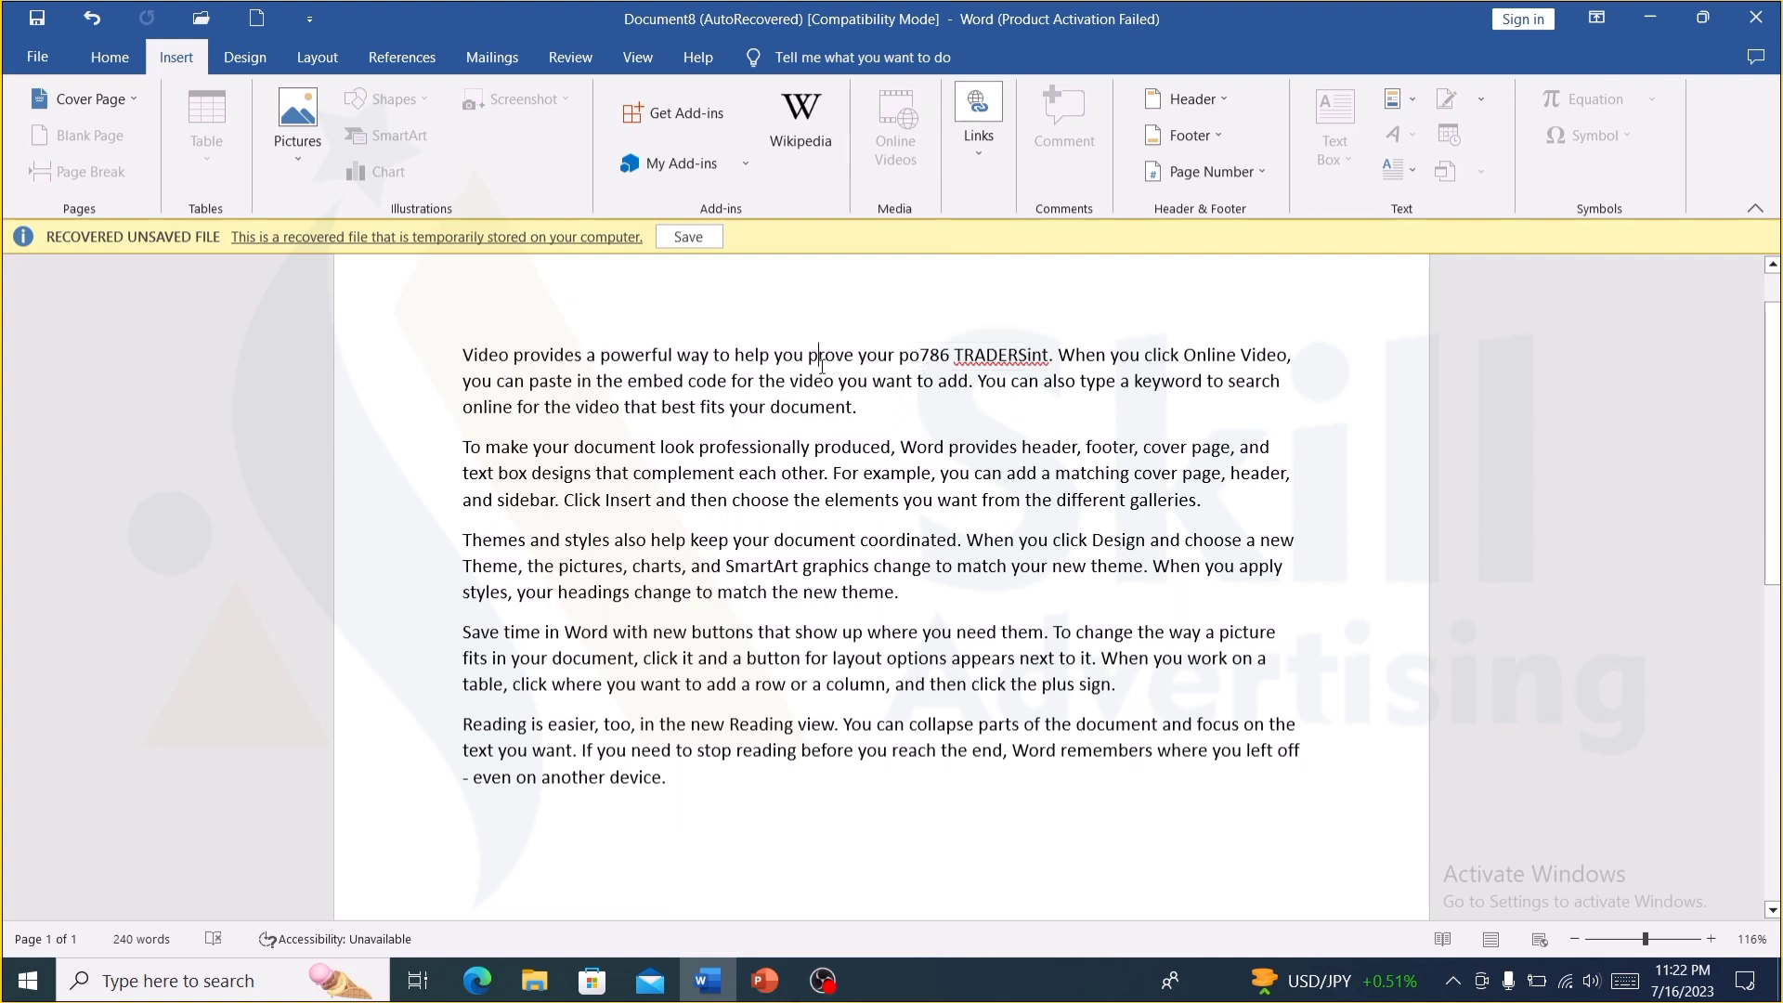
pyautogui.click(1402, 104)
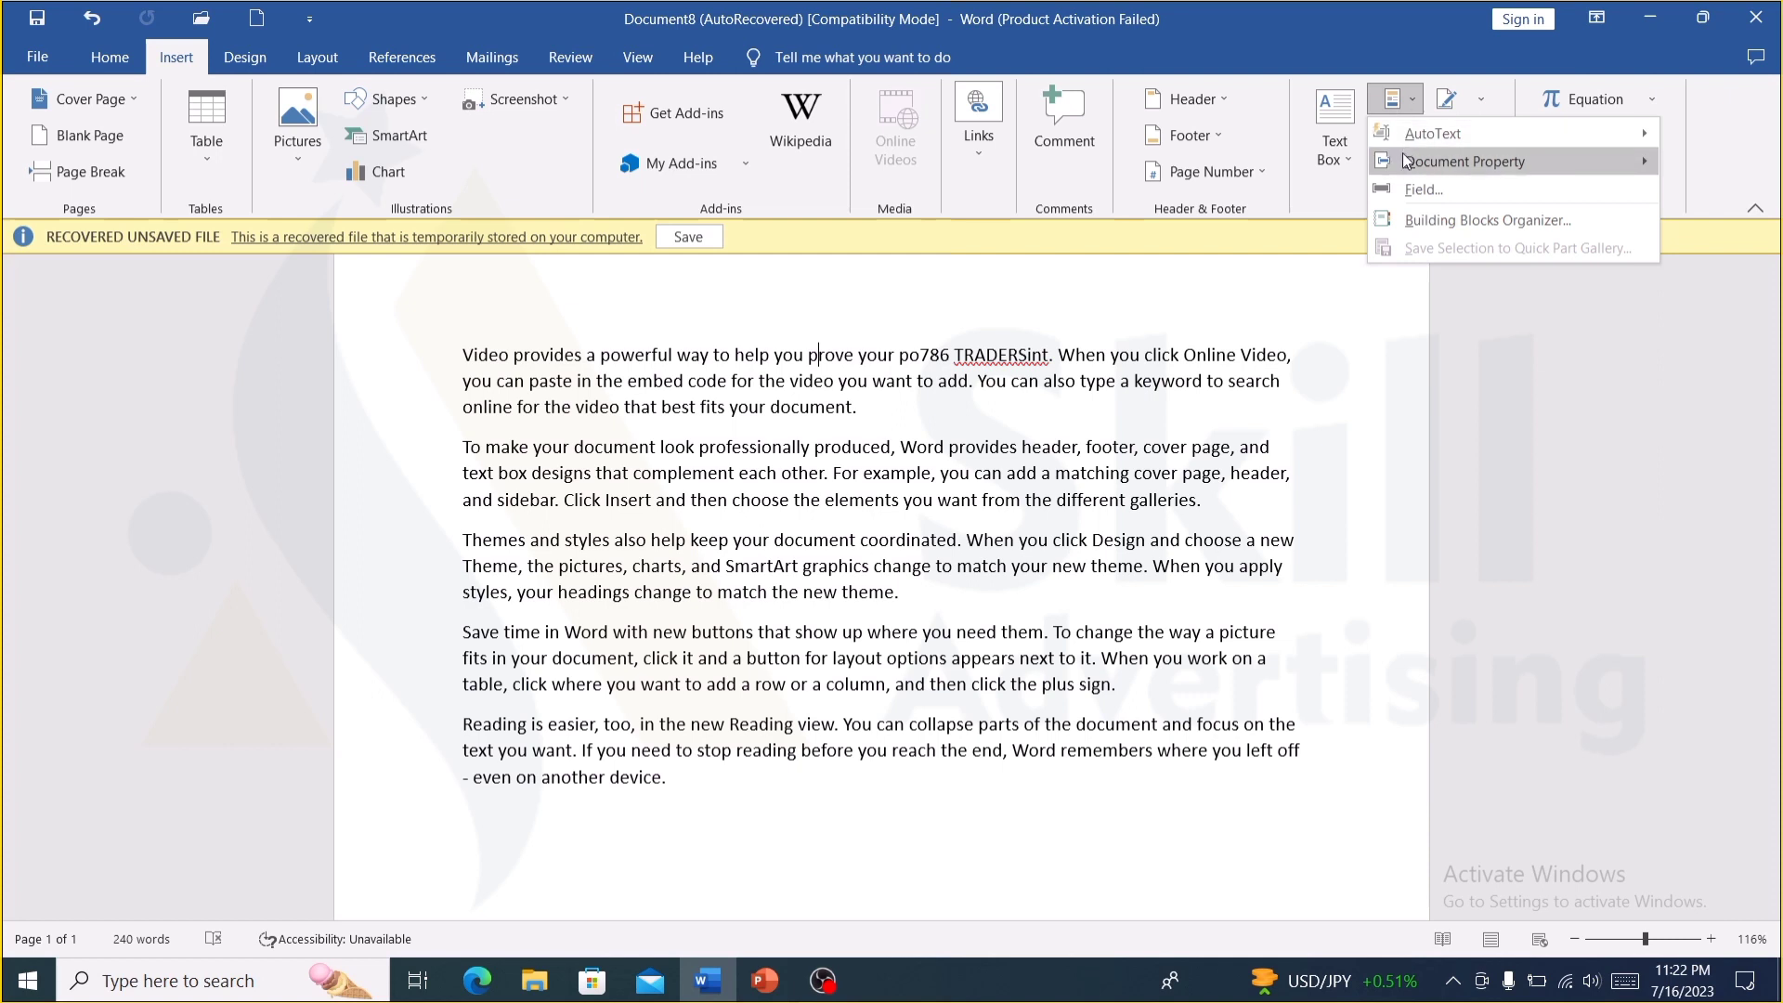
pyautogui.moveTo(1463, 162)
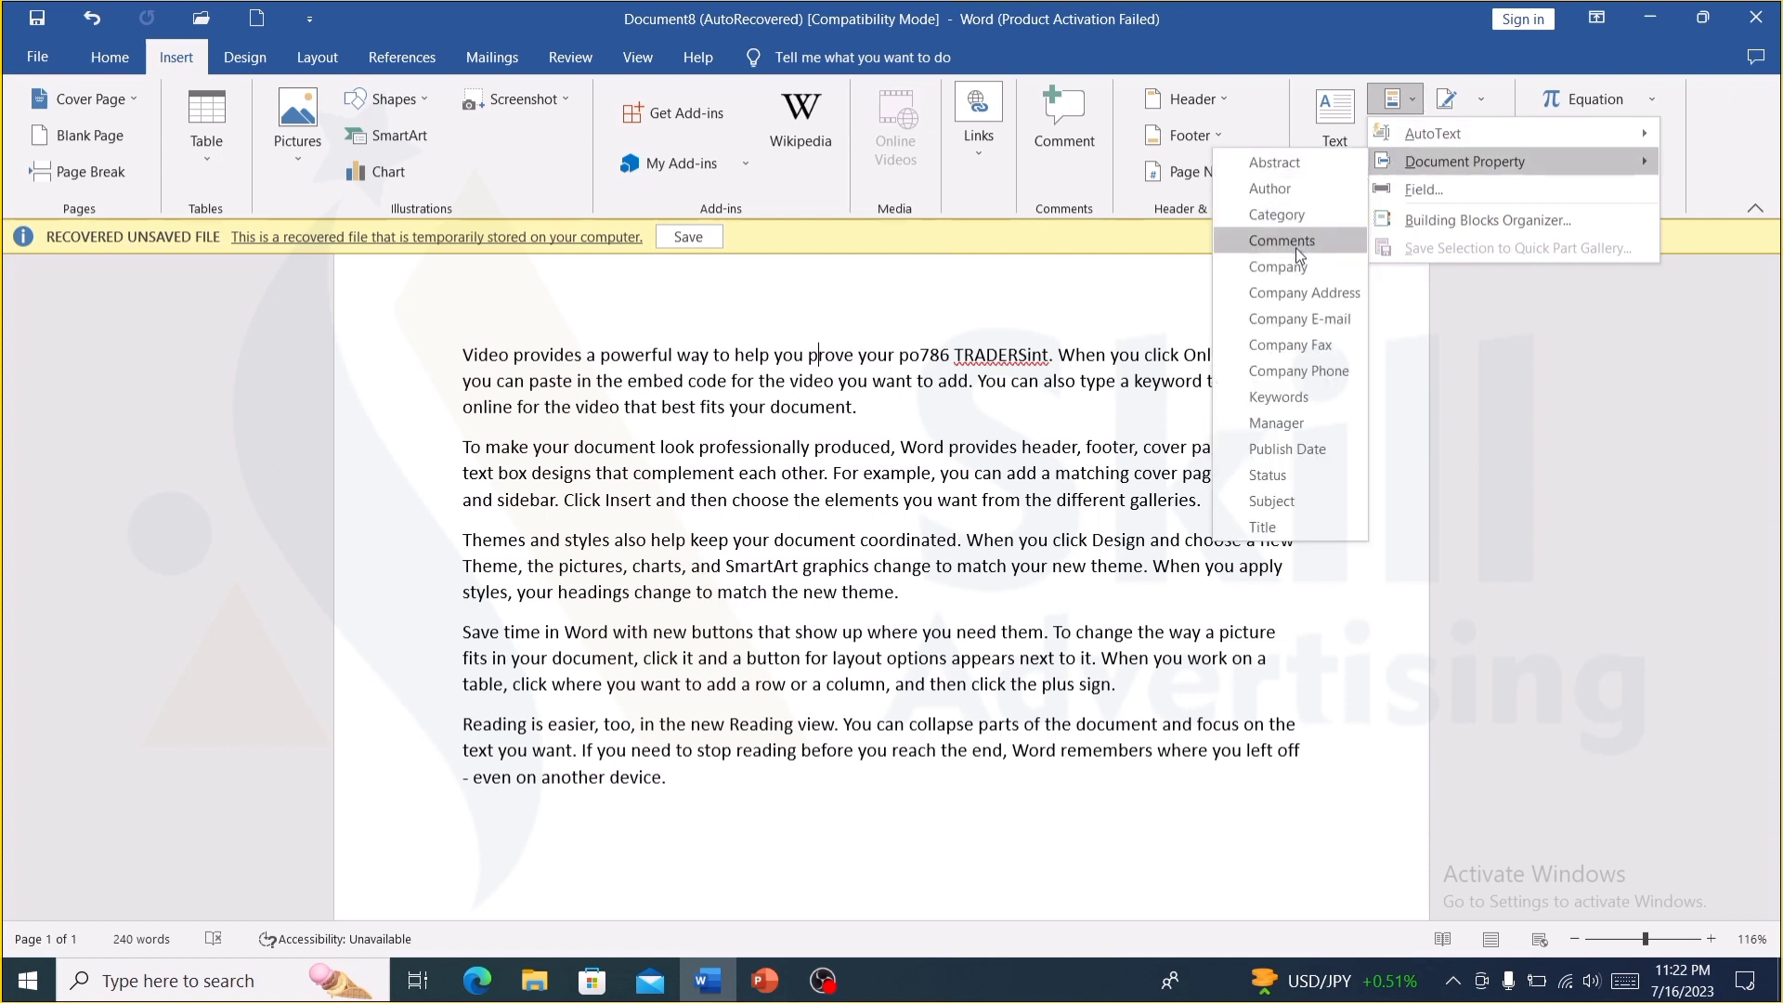
pyautogui.click(1290, 266)
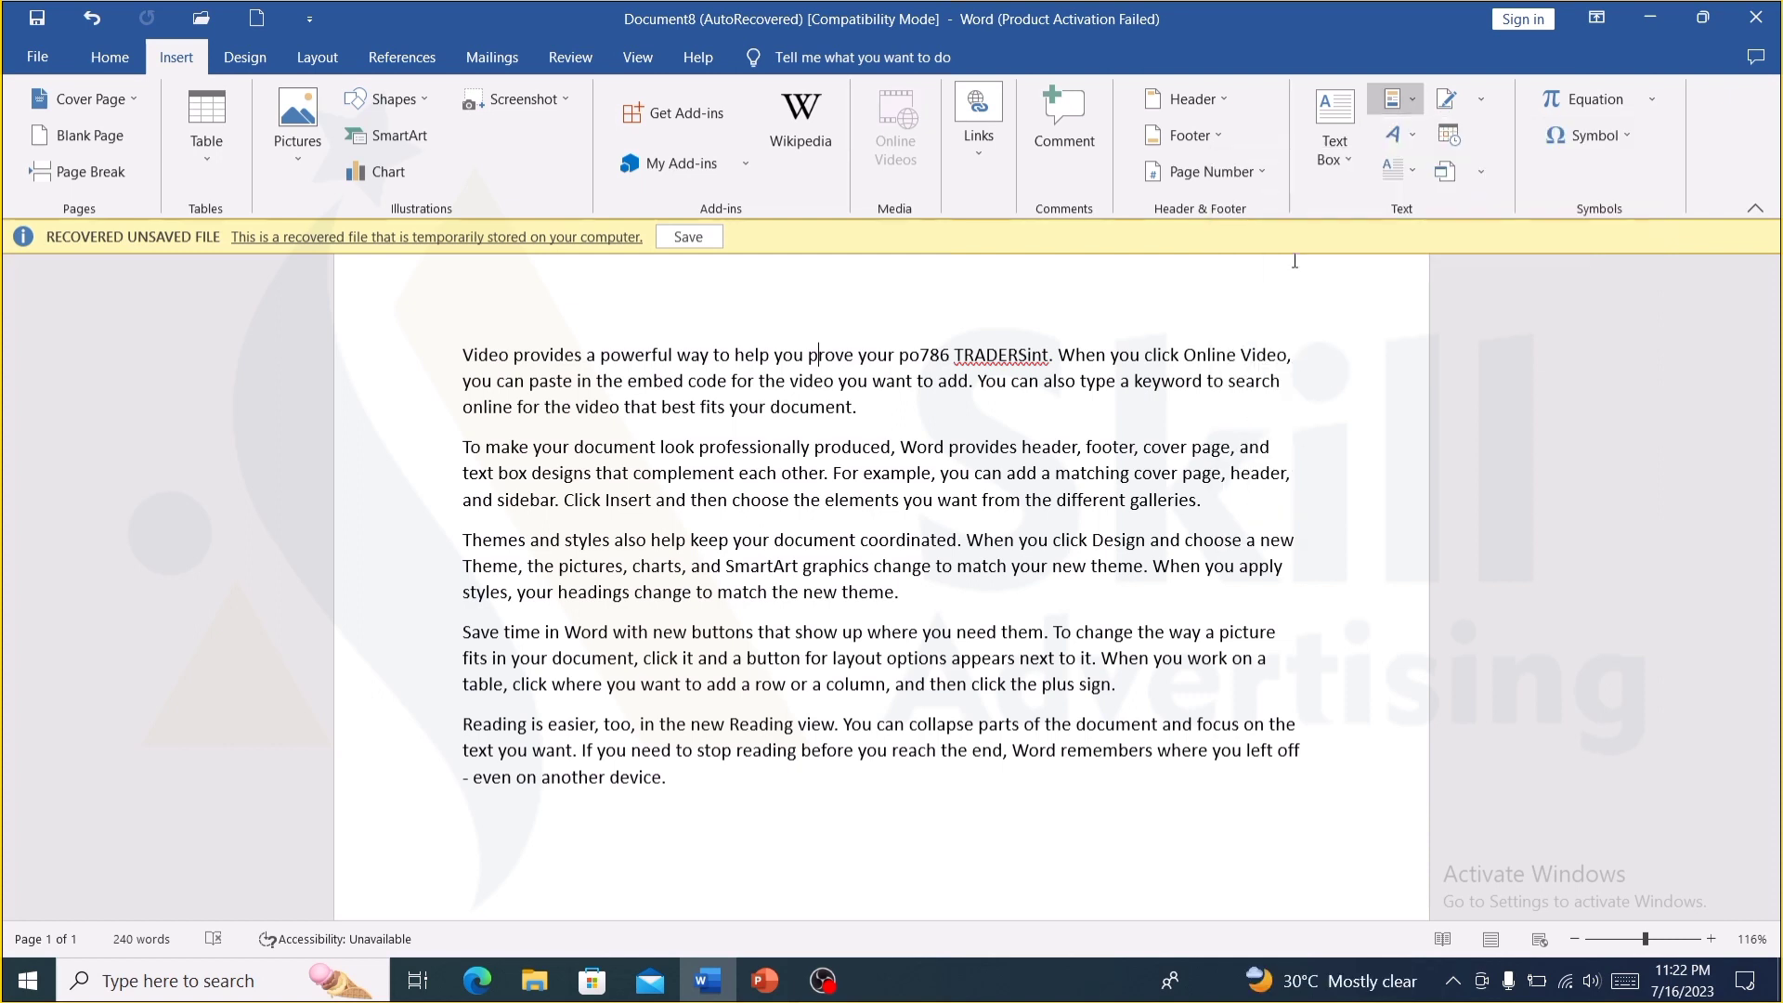
pyautogui.doubleClick(754, 357)
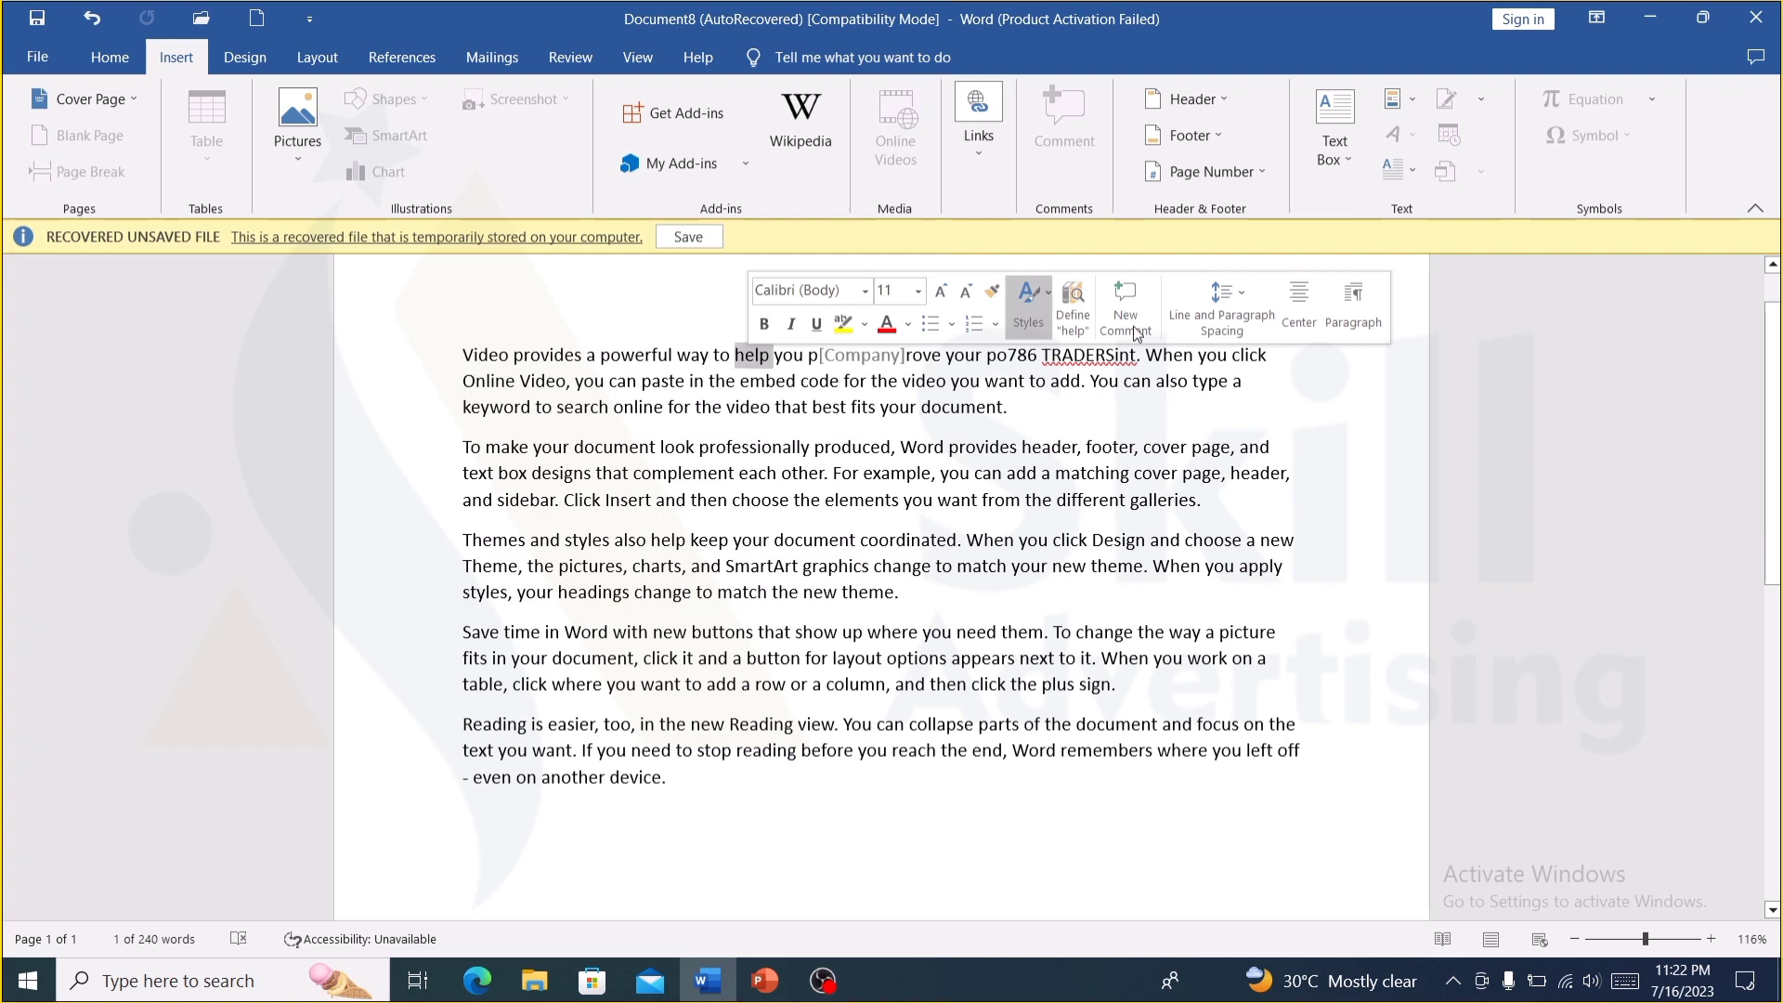
pyautogui.click(1391, 98)
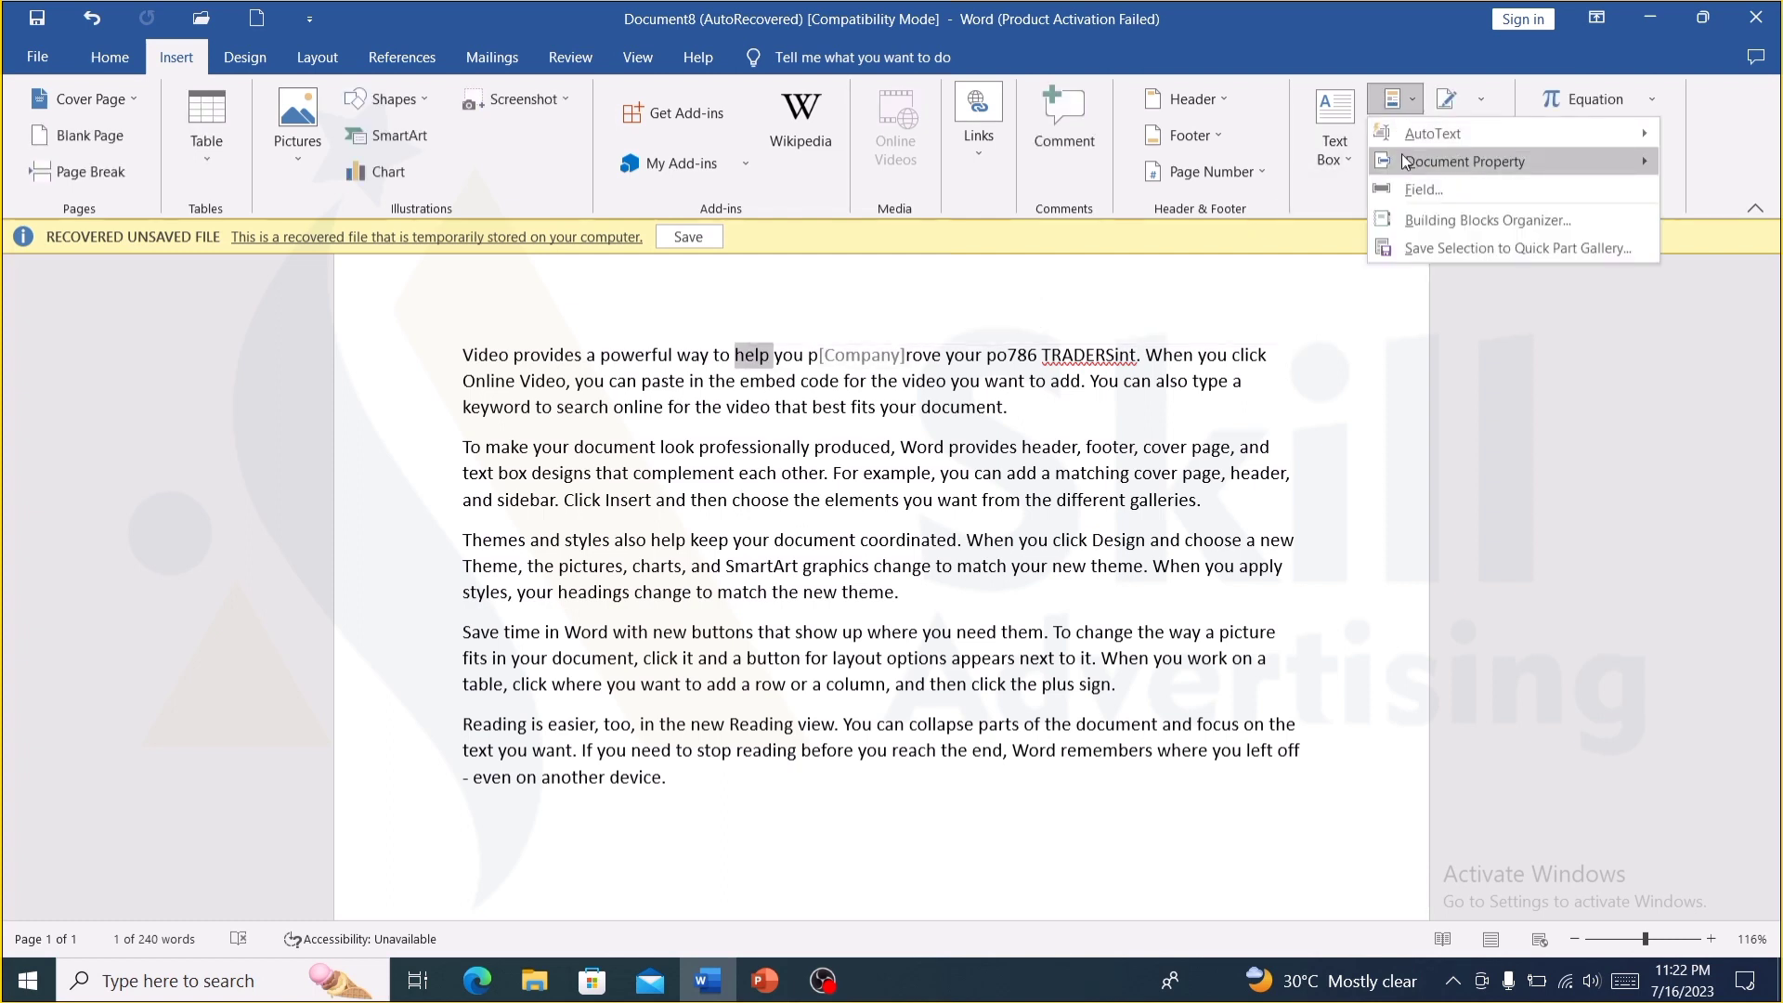
pyautogui.click(1307, 296)
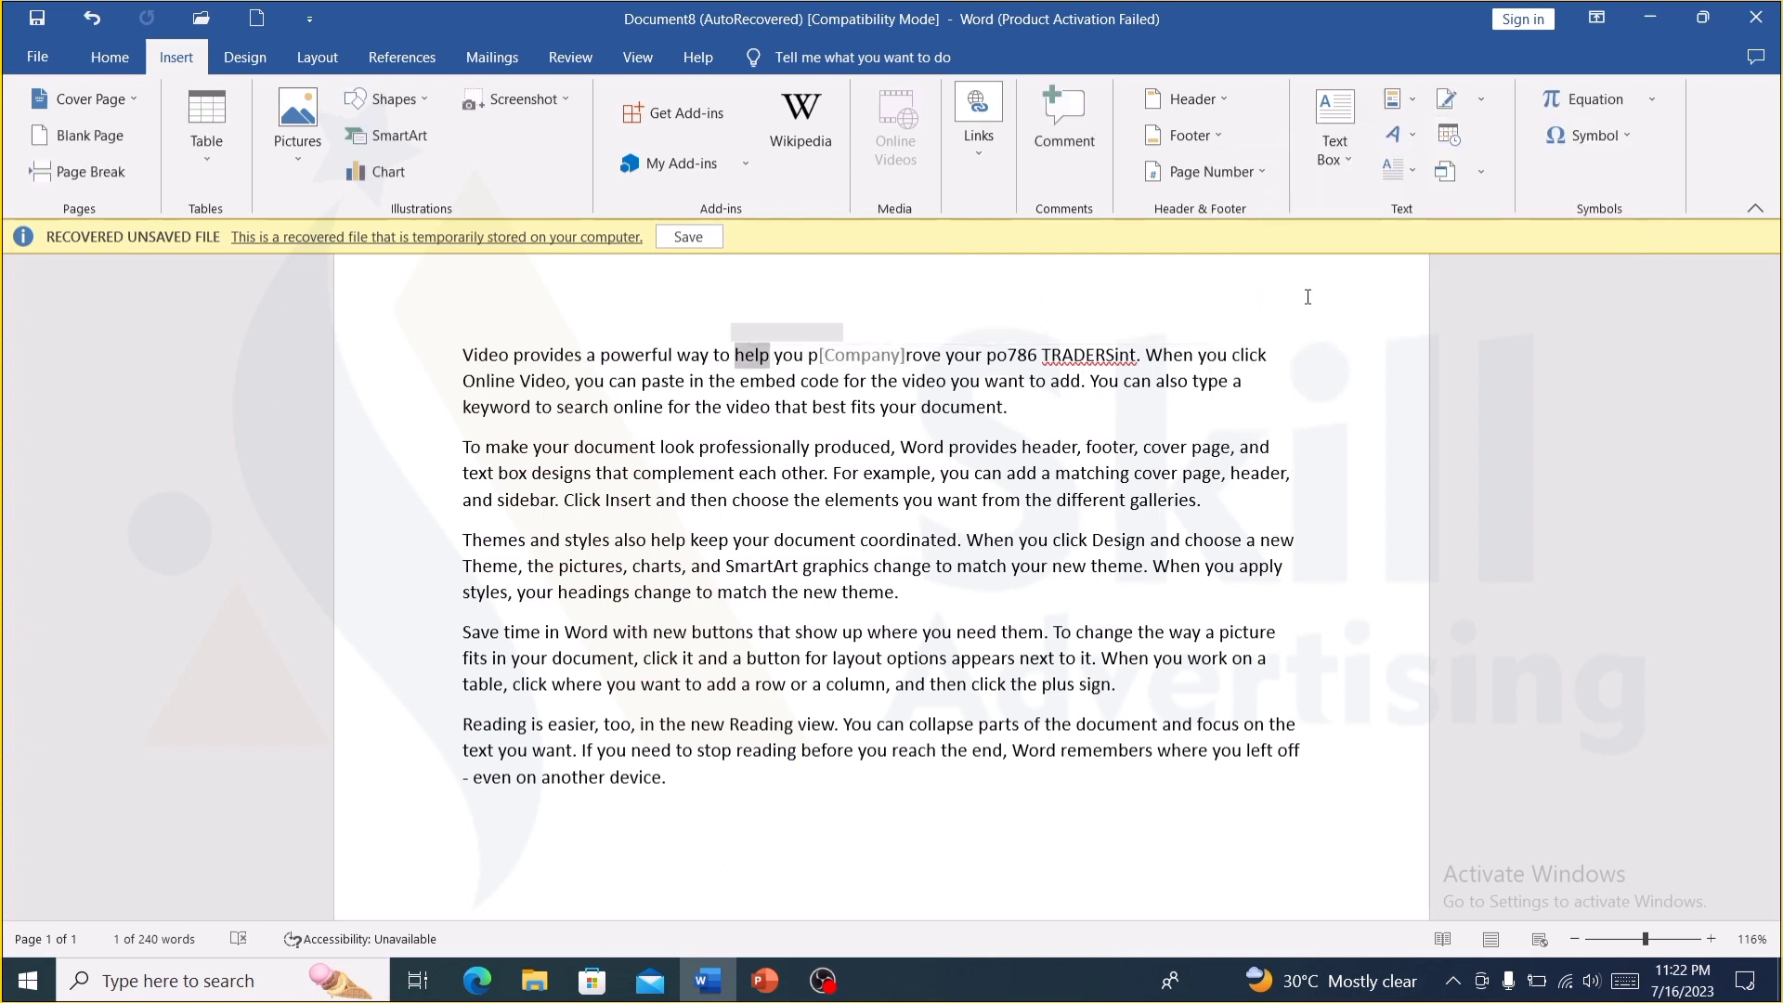
# - Insert Manager after 'your' and Publish Date inside 'example' property fields
pyautogui.click(1015, 404)
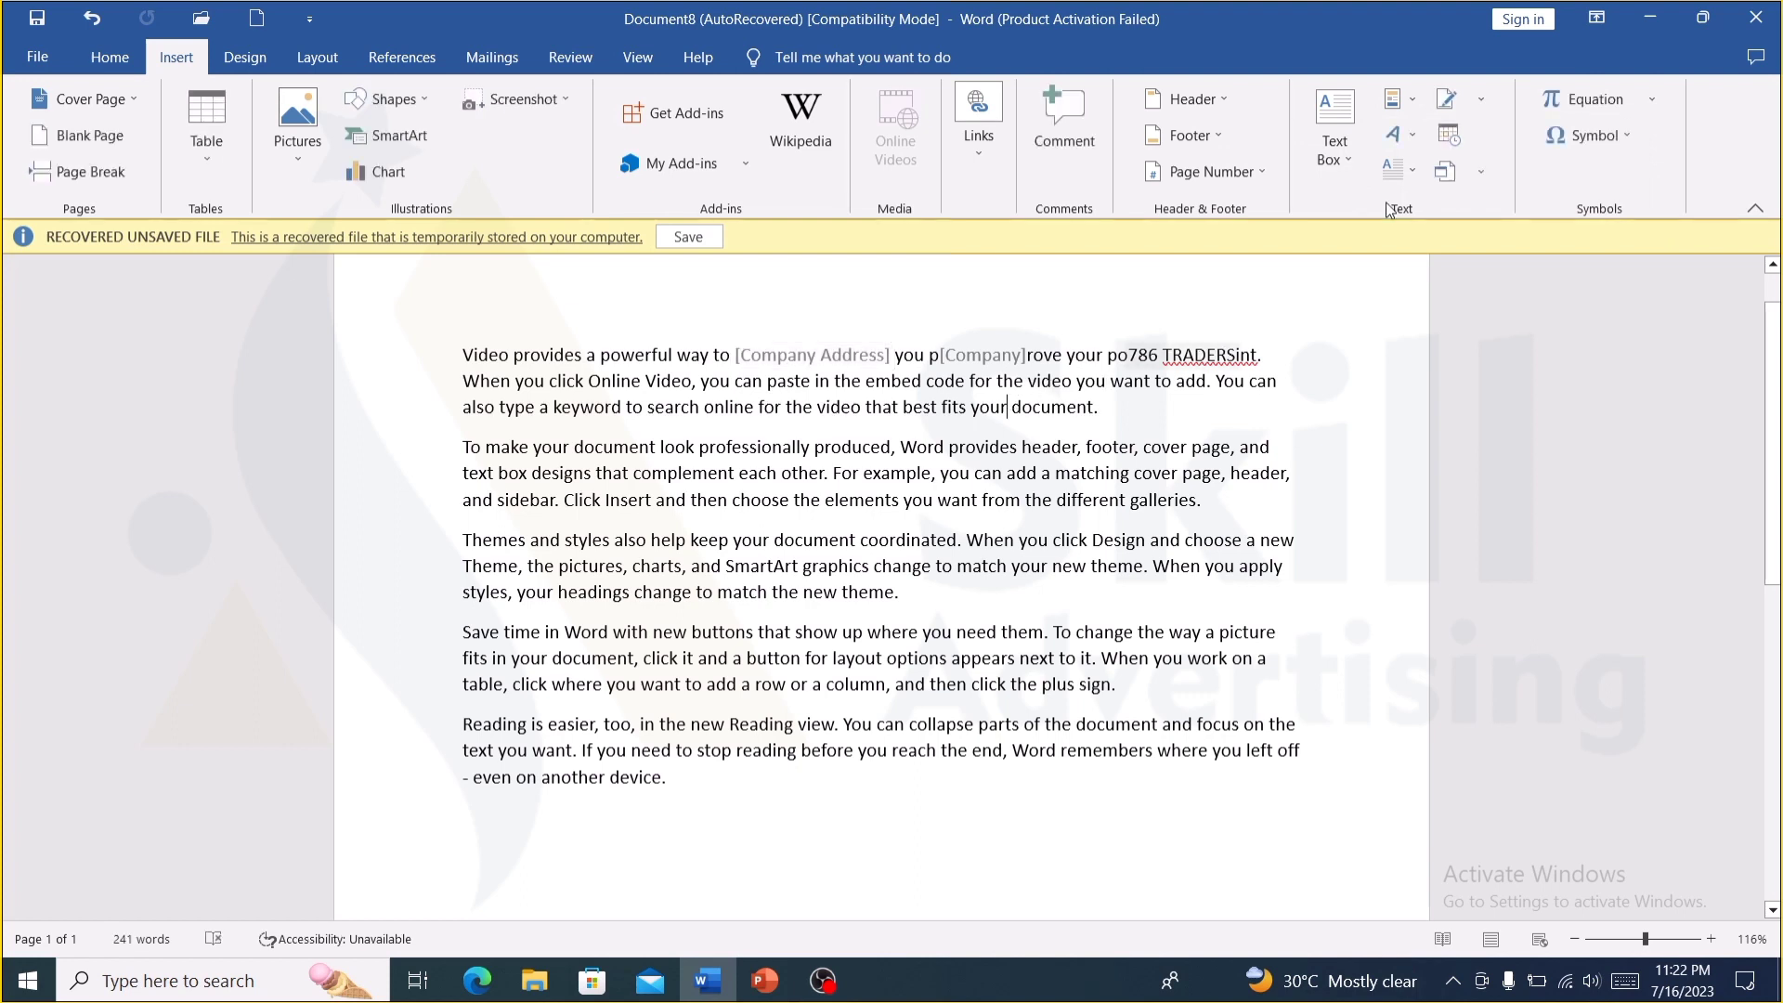
pyautogui.click(1401, 111)
pyautogui.moveTo(1462, 162)
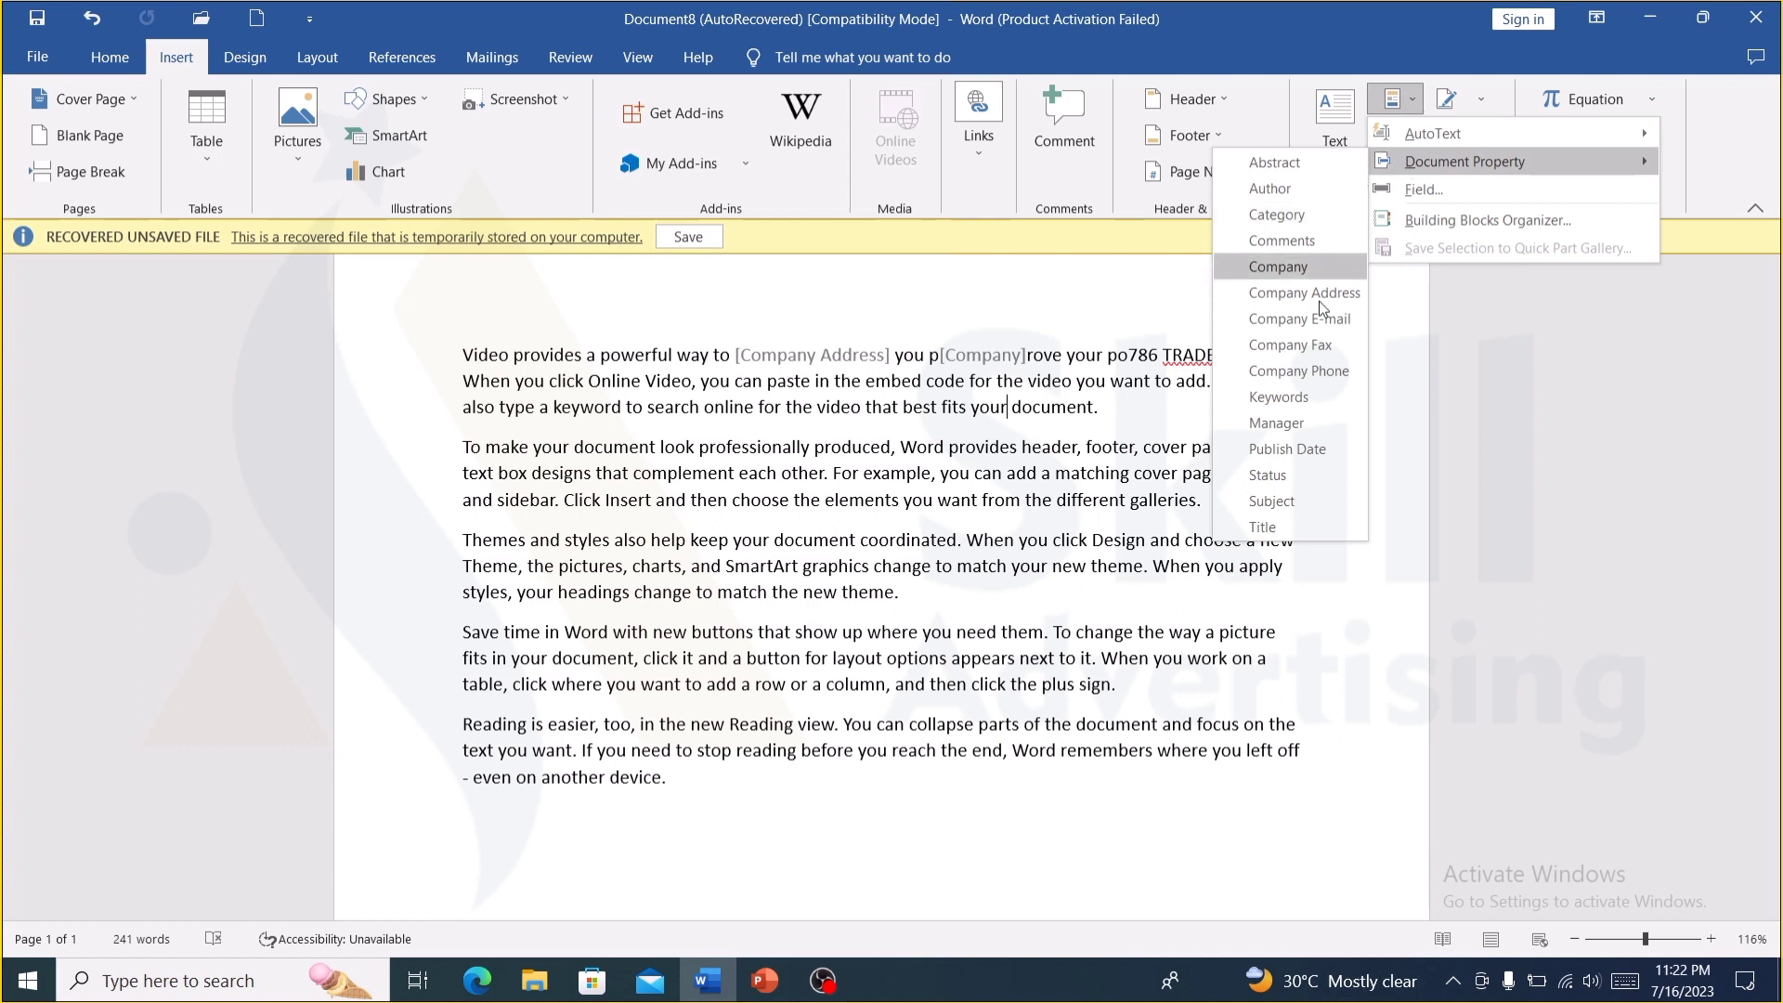
pyautogui.click(1306, 421)
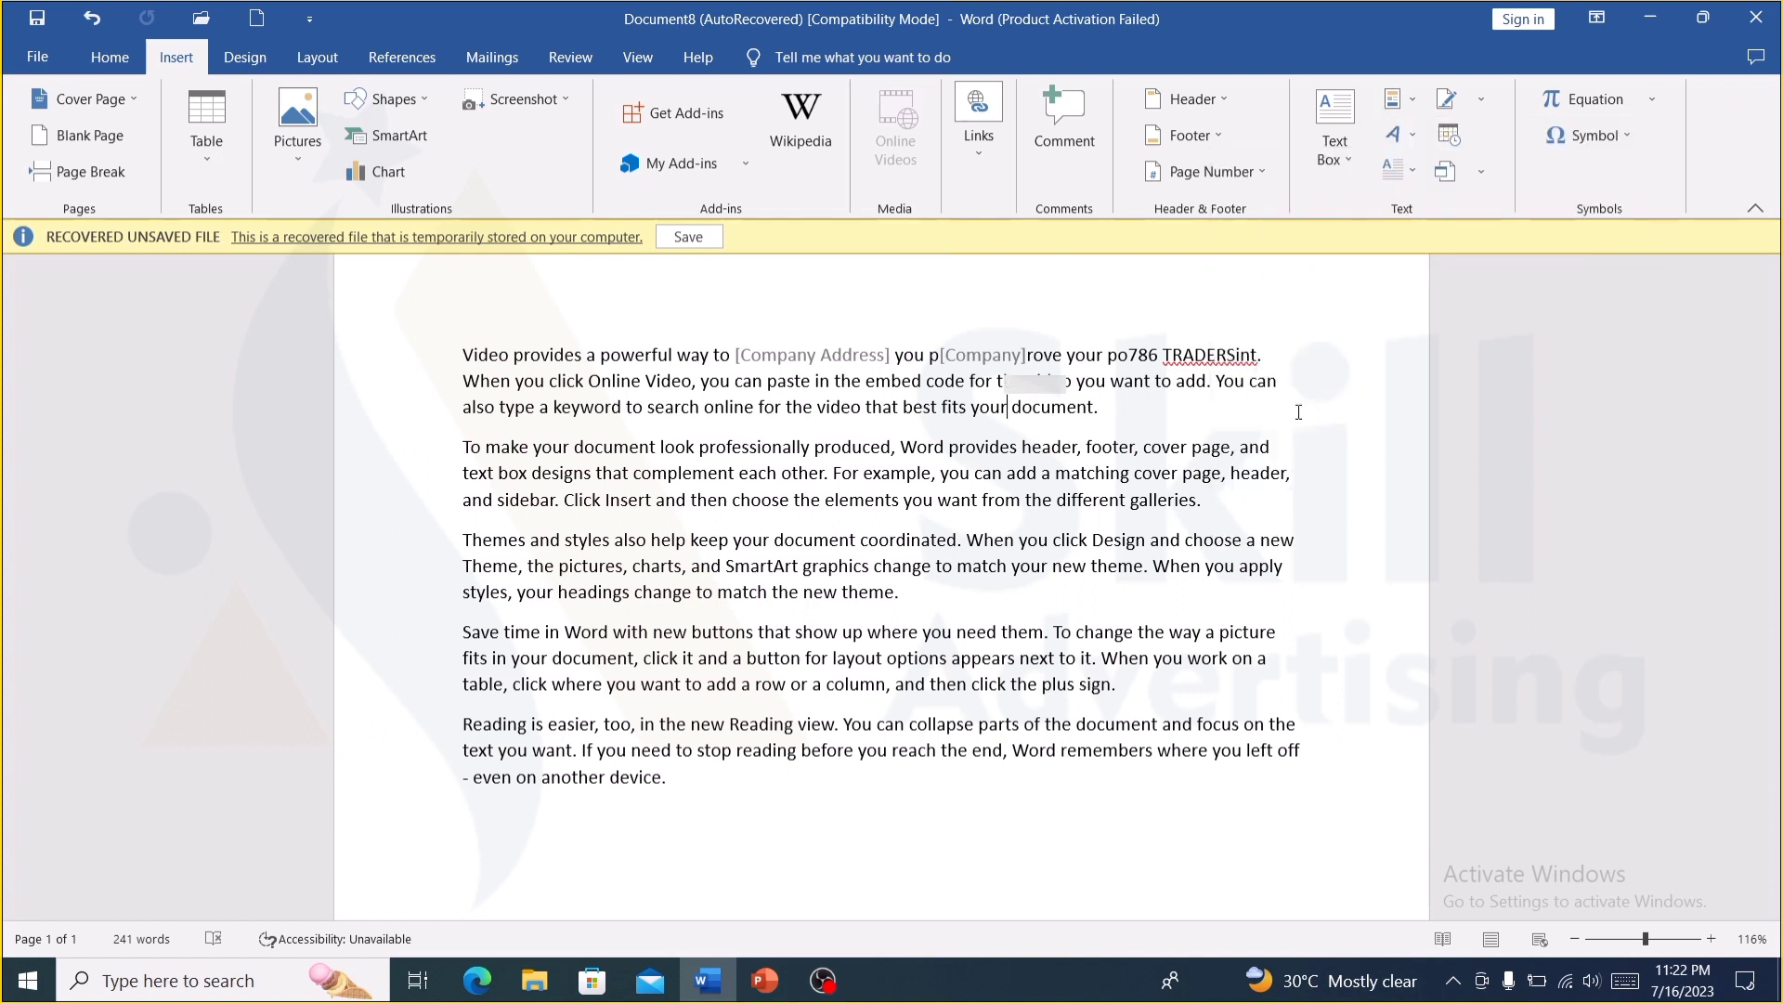
pyautogui.click(909, 475)
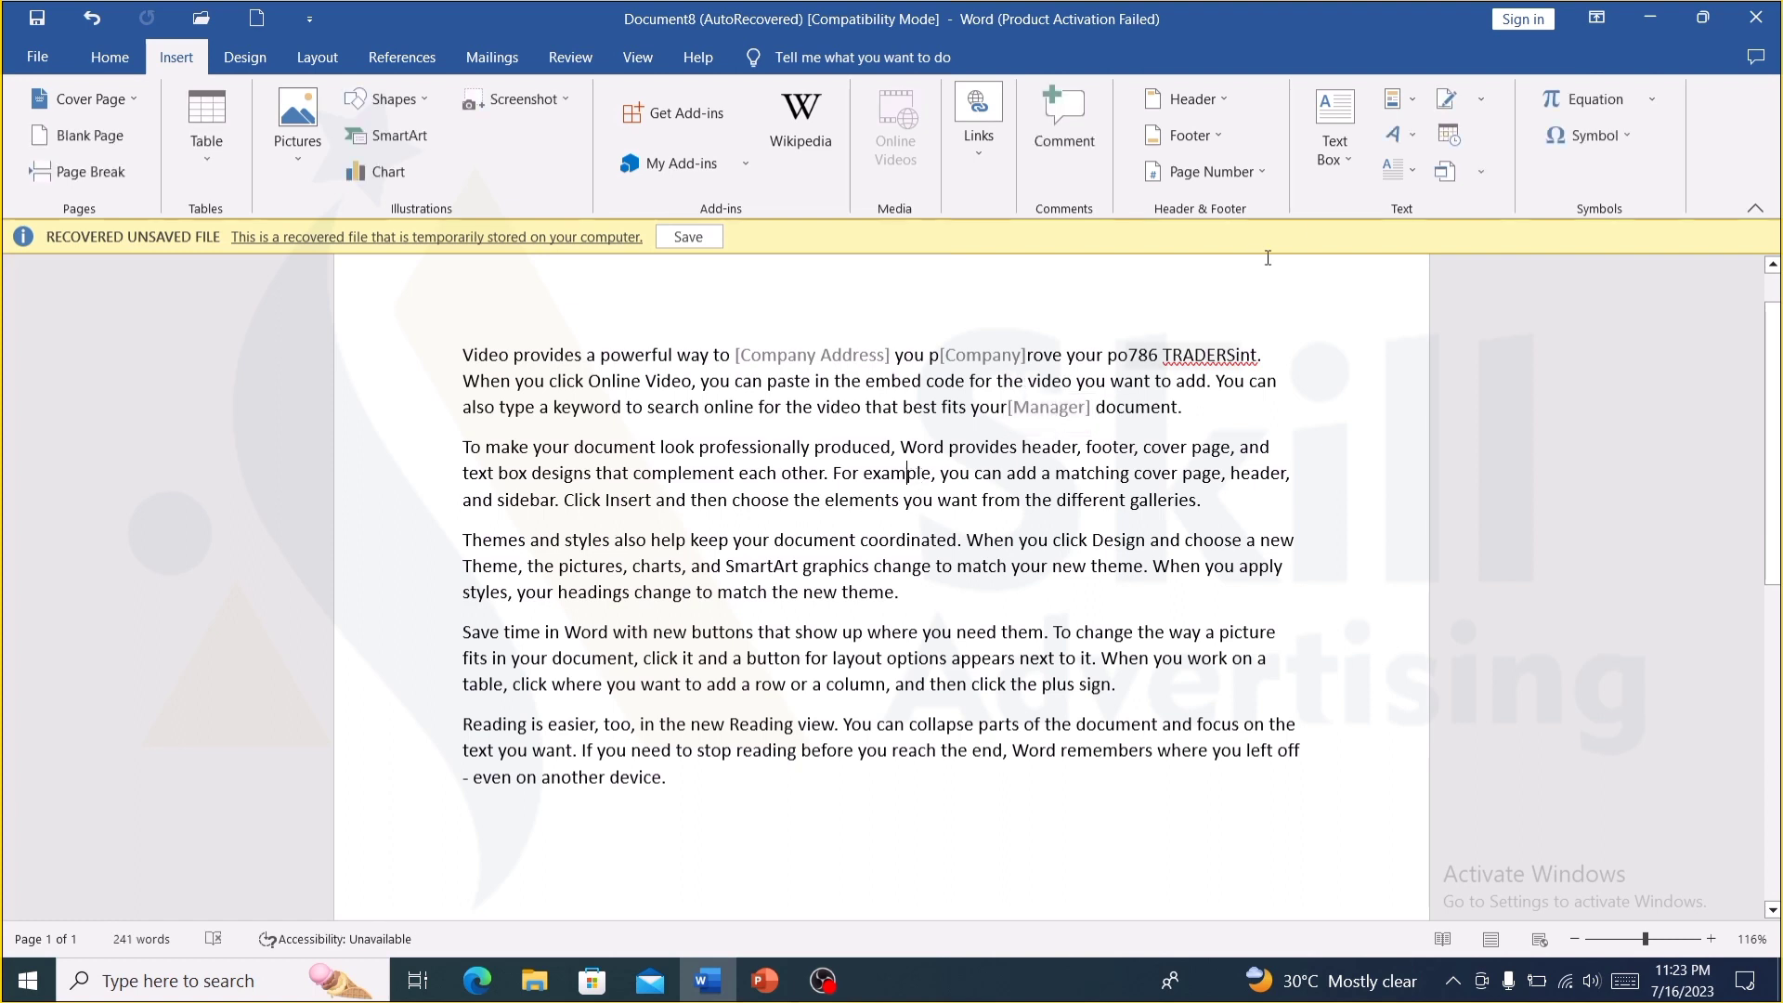
pyautogui.click(1411, 96)
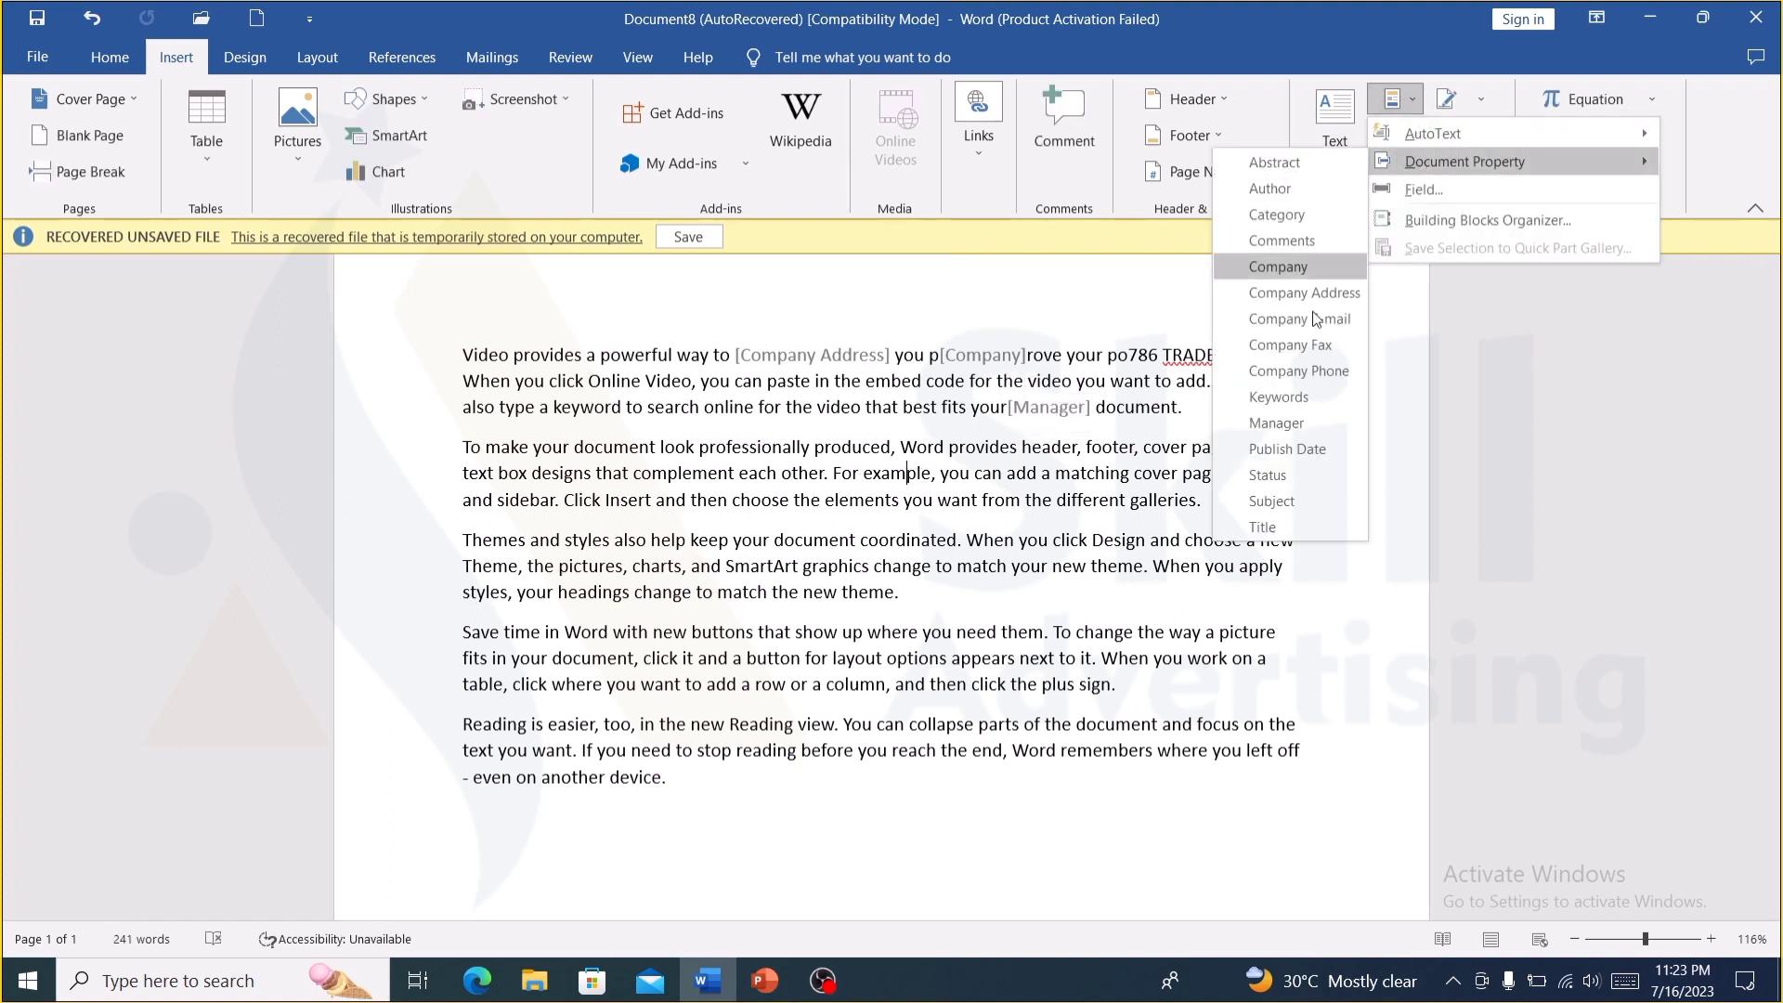
pyautogui.moveTo(1464, 161)
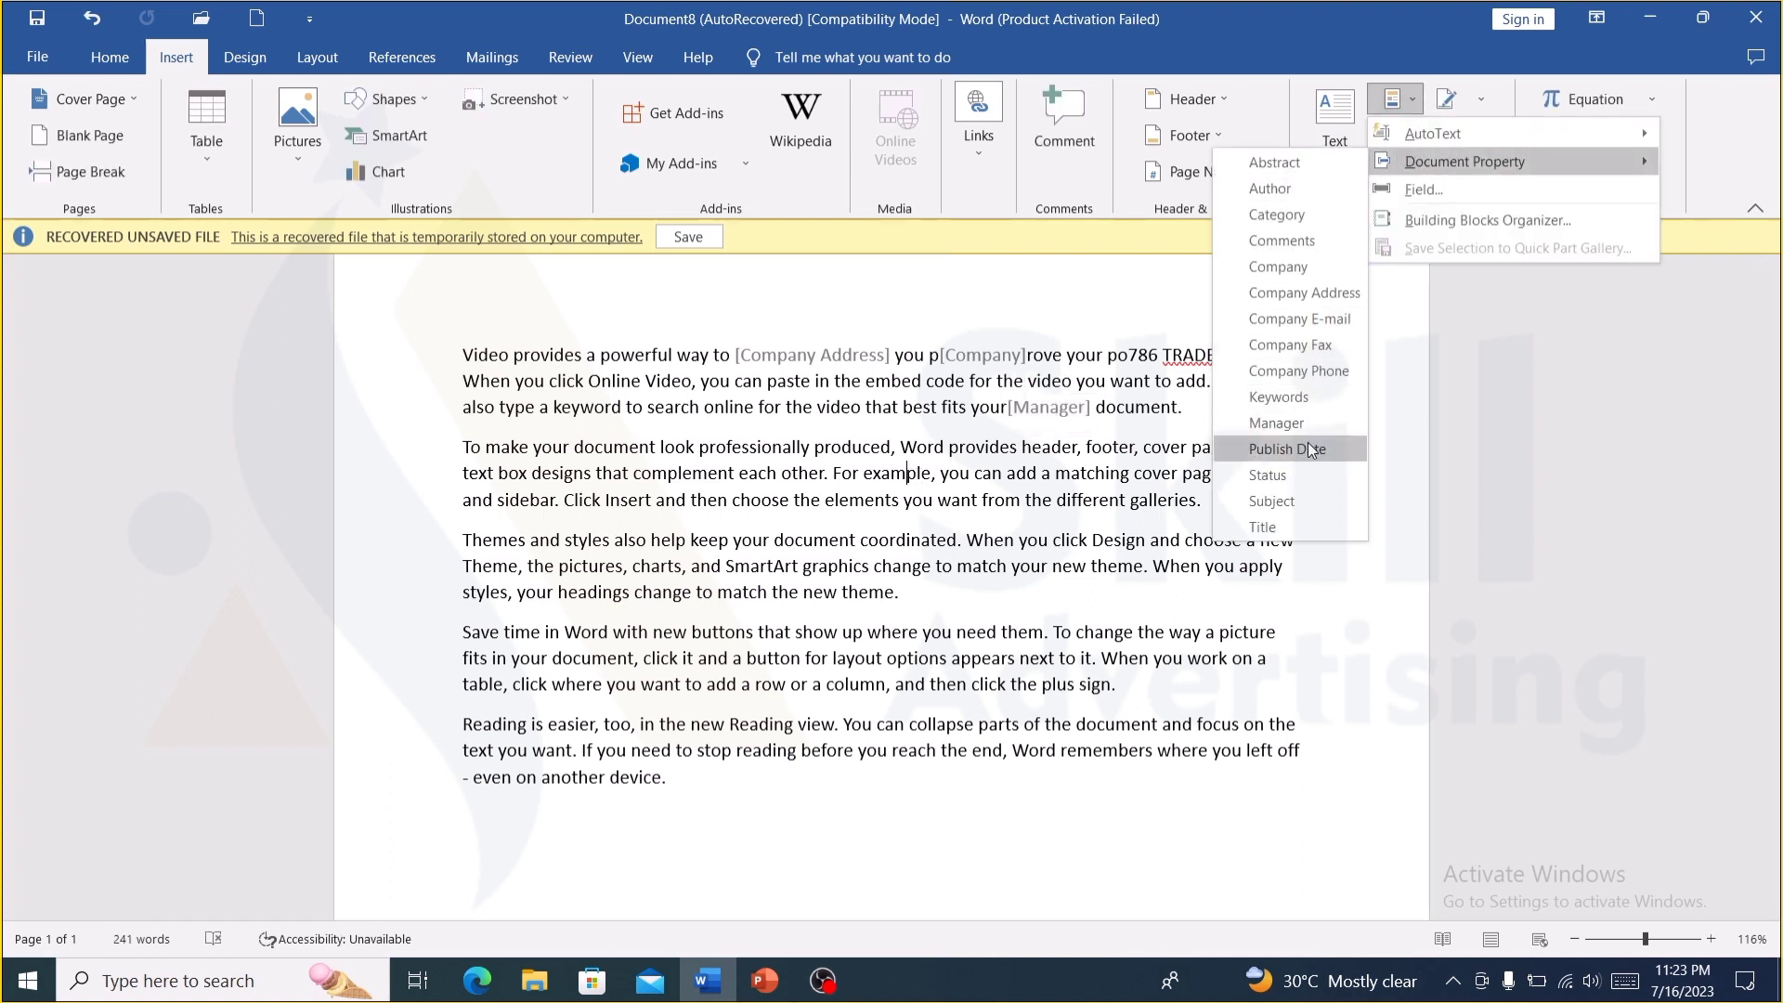
pyautogui.click(1311, 450)
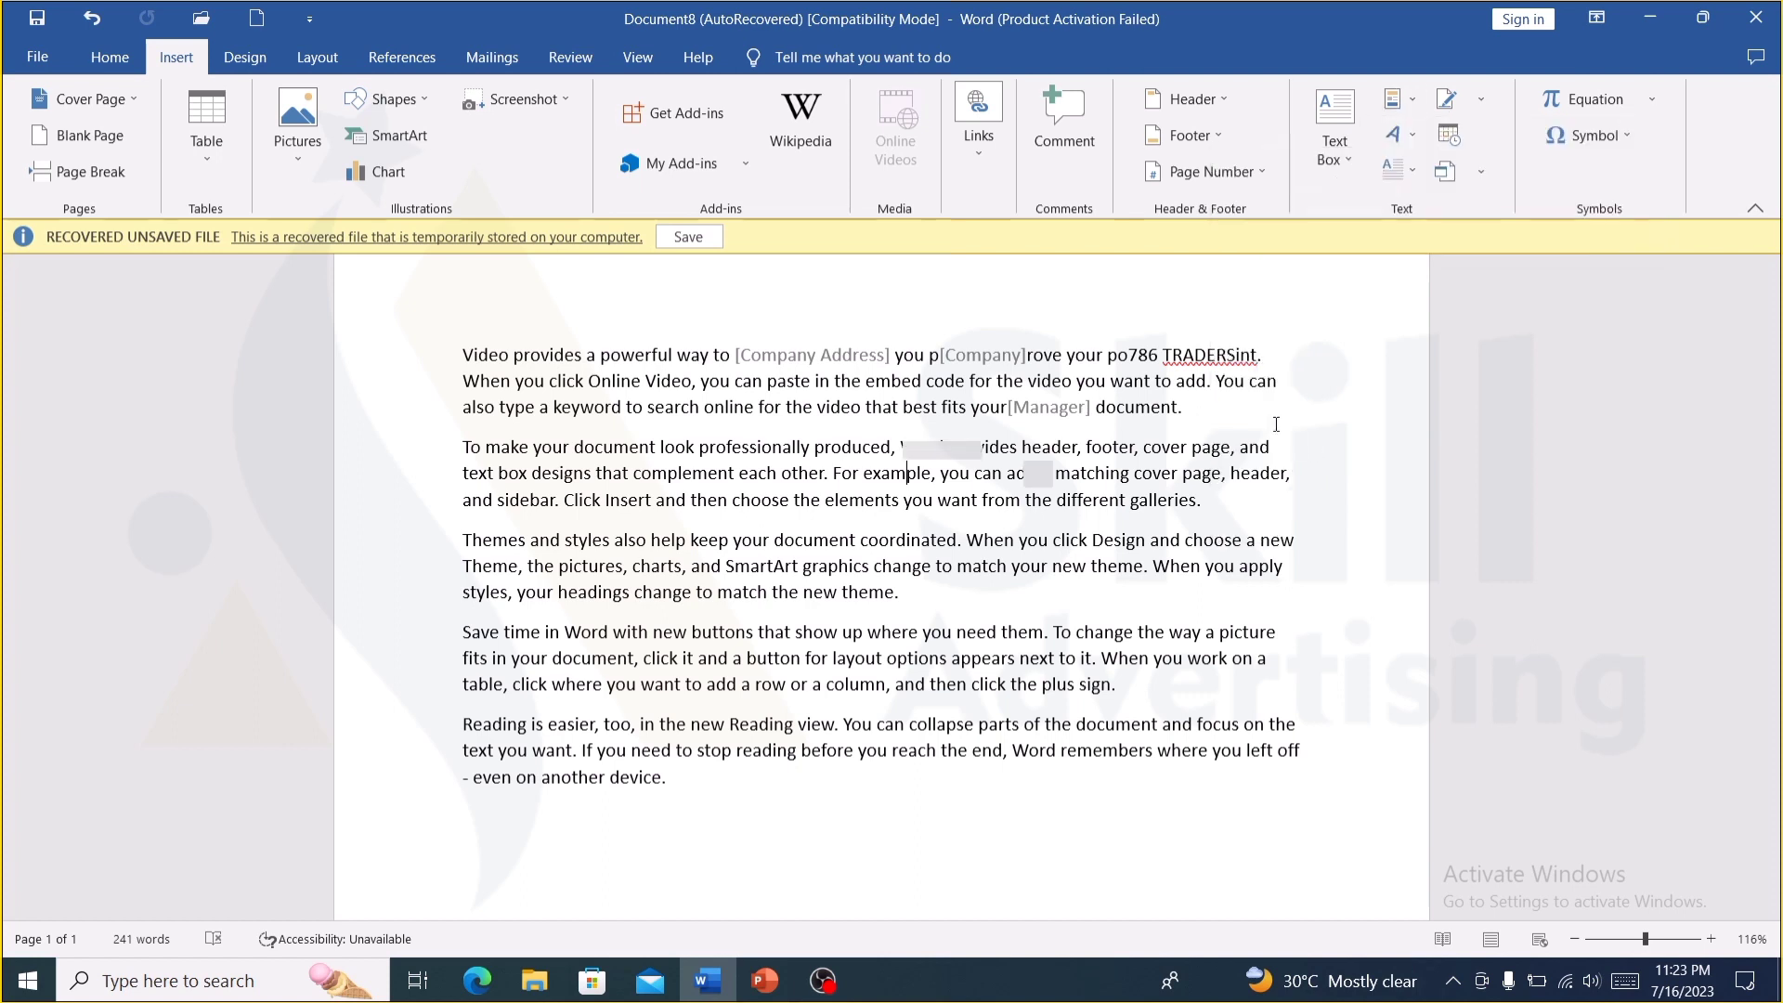
pyautogui.click(1399, 109)
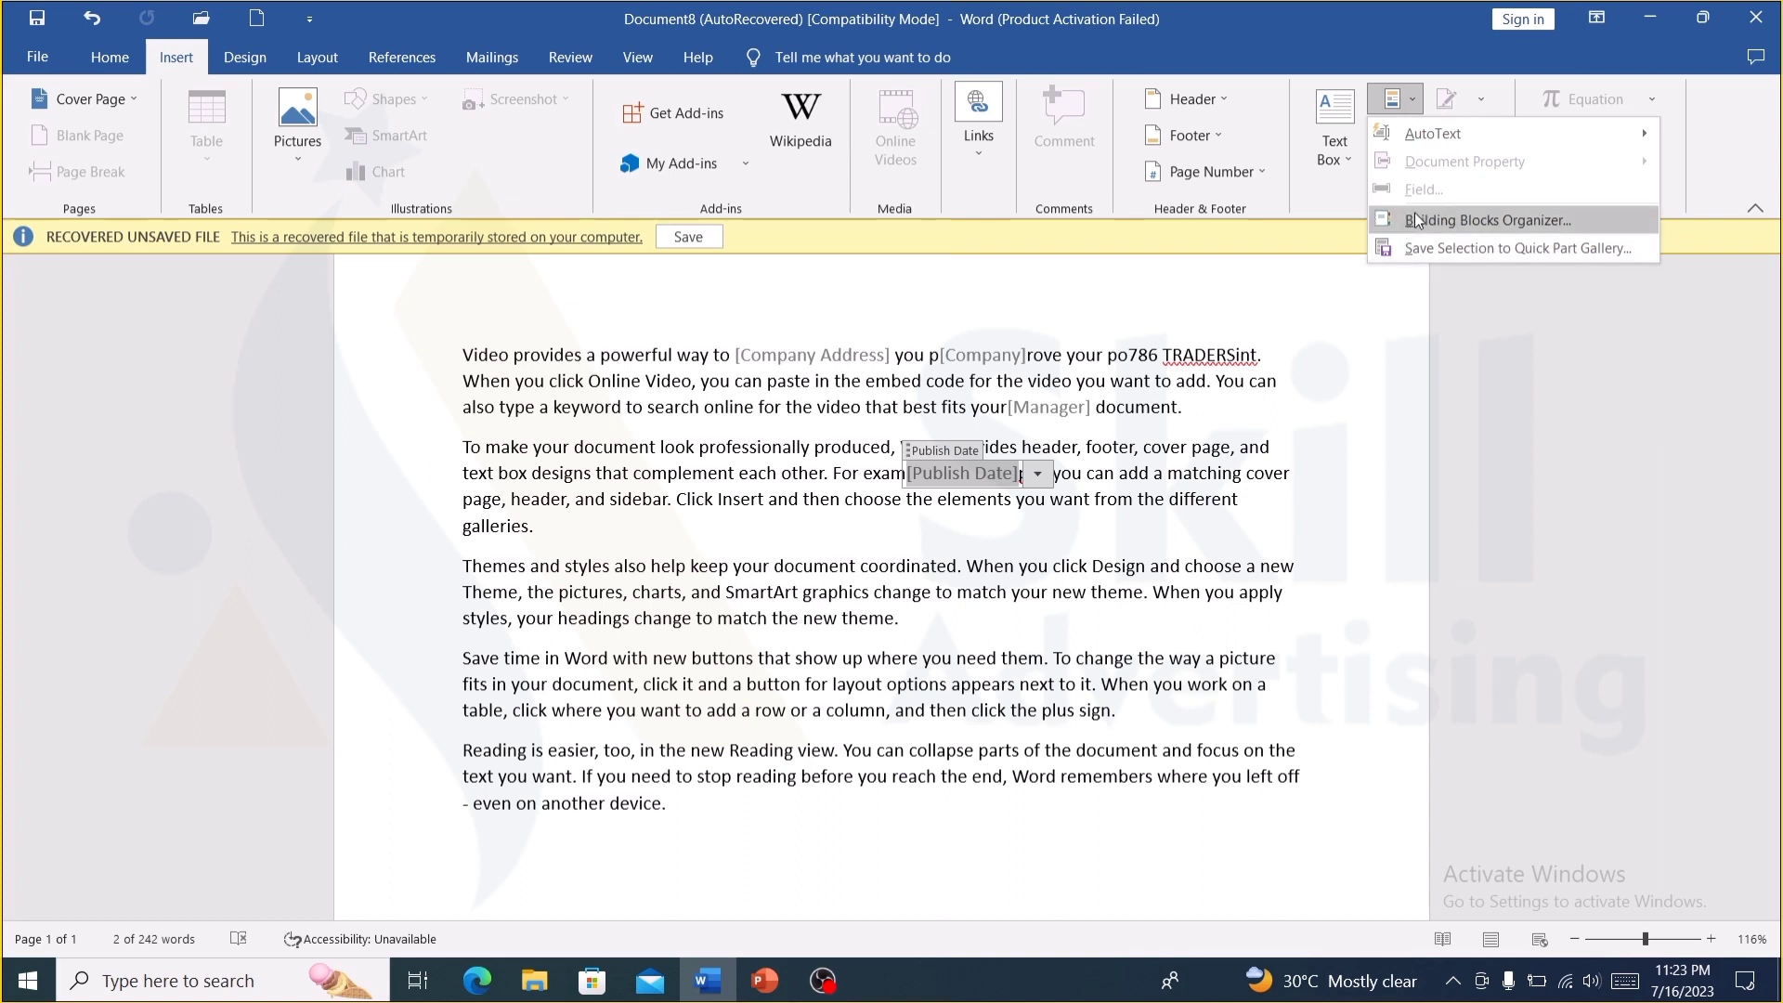
pyautogui.press('Escape')
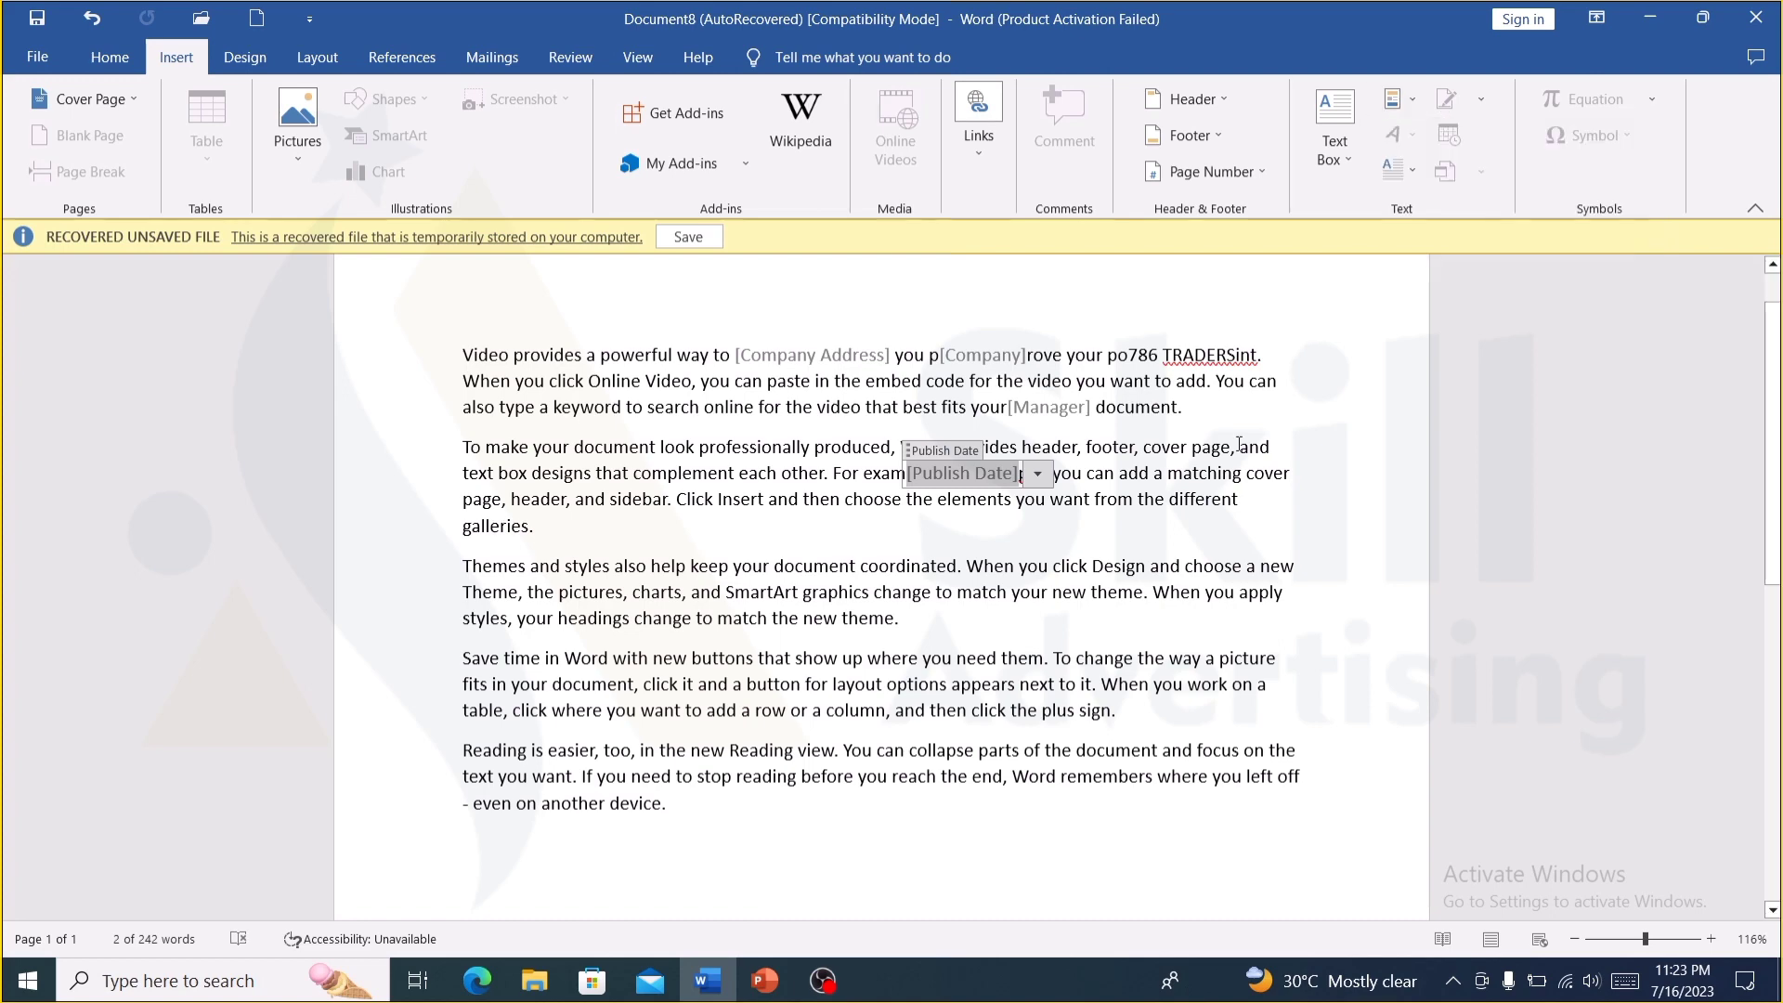
pyautogui.scroll(-4, 939, 612)
pyautogui.click(939, 613)
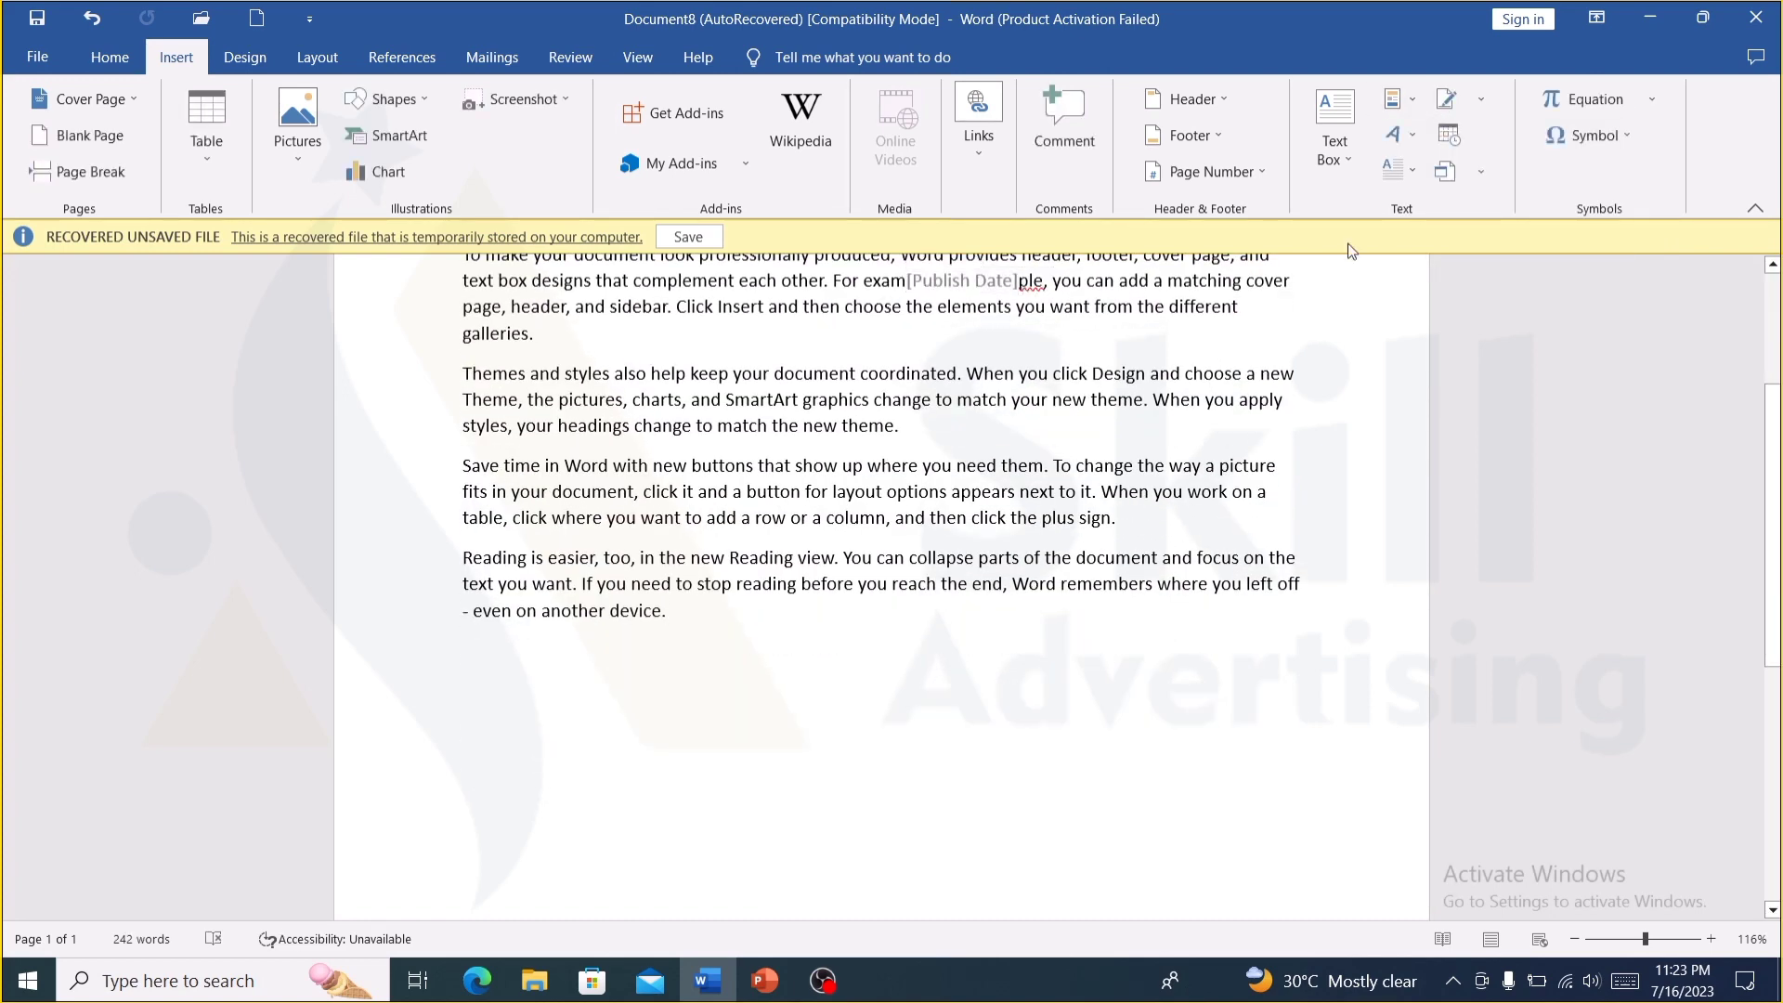
# - Insert a rainbow-style WordArt heading containing the channel name
pyautogui.click(1409, 137)
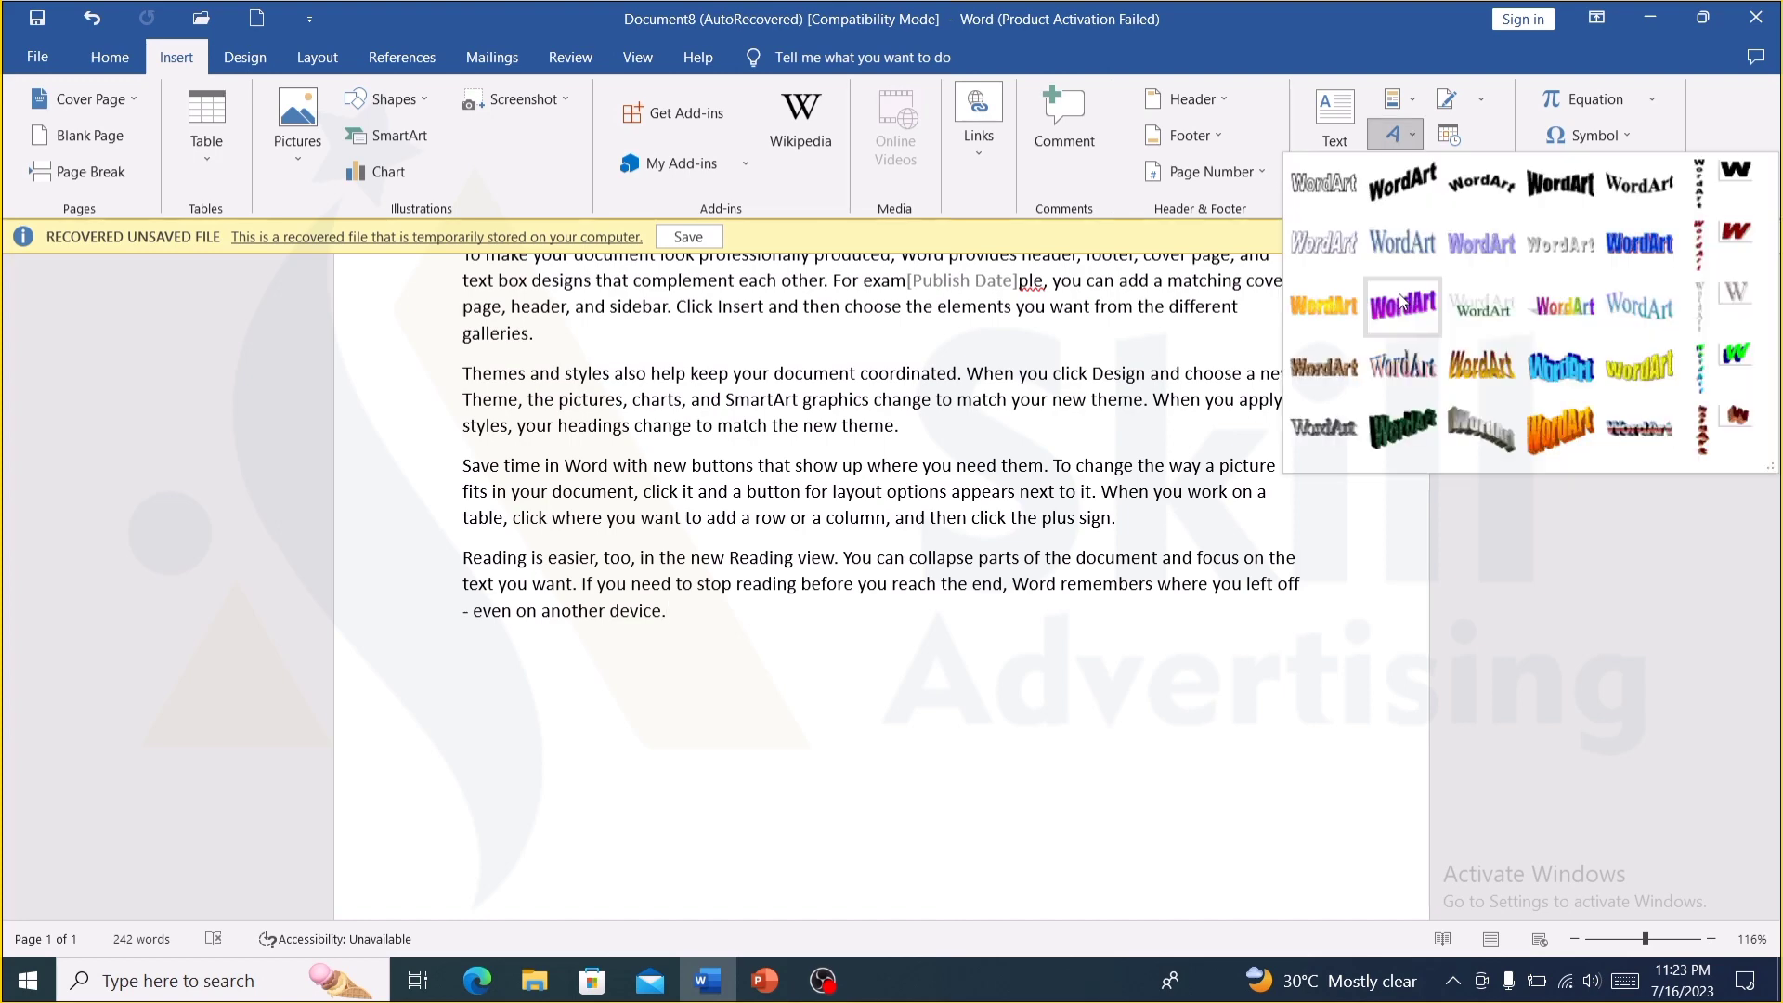
pyautogui.click(1560, 336)
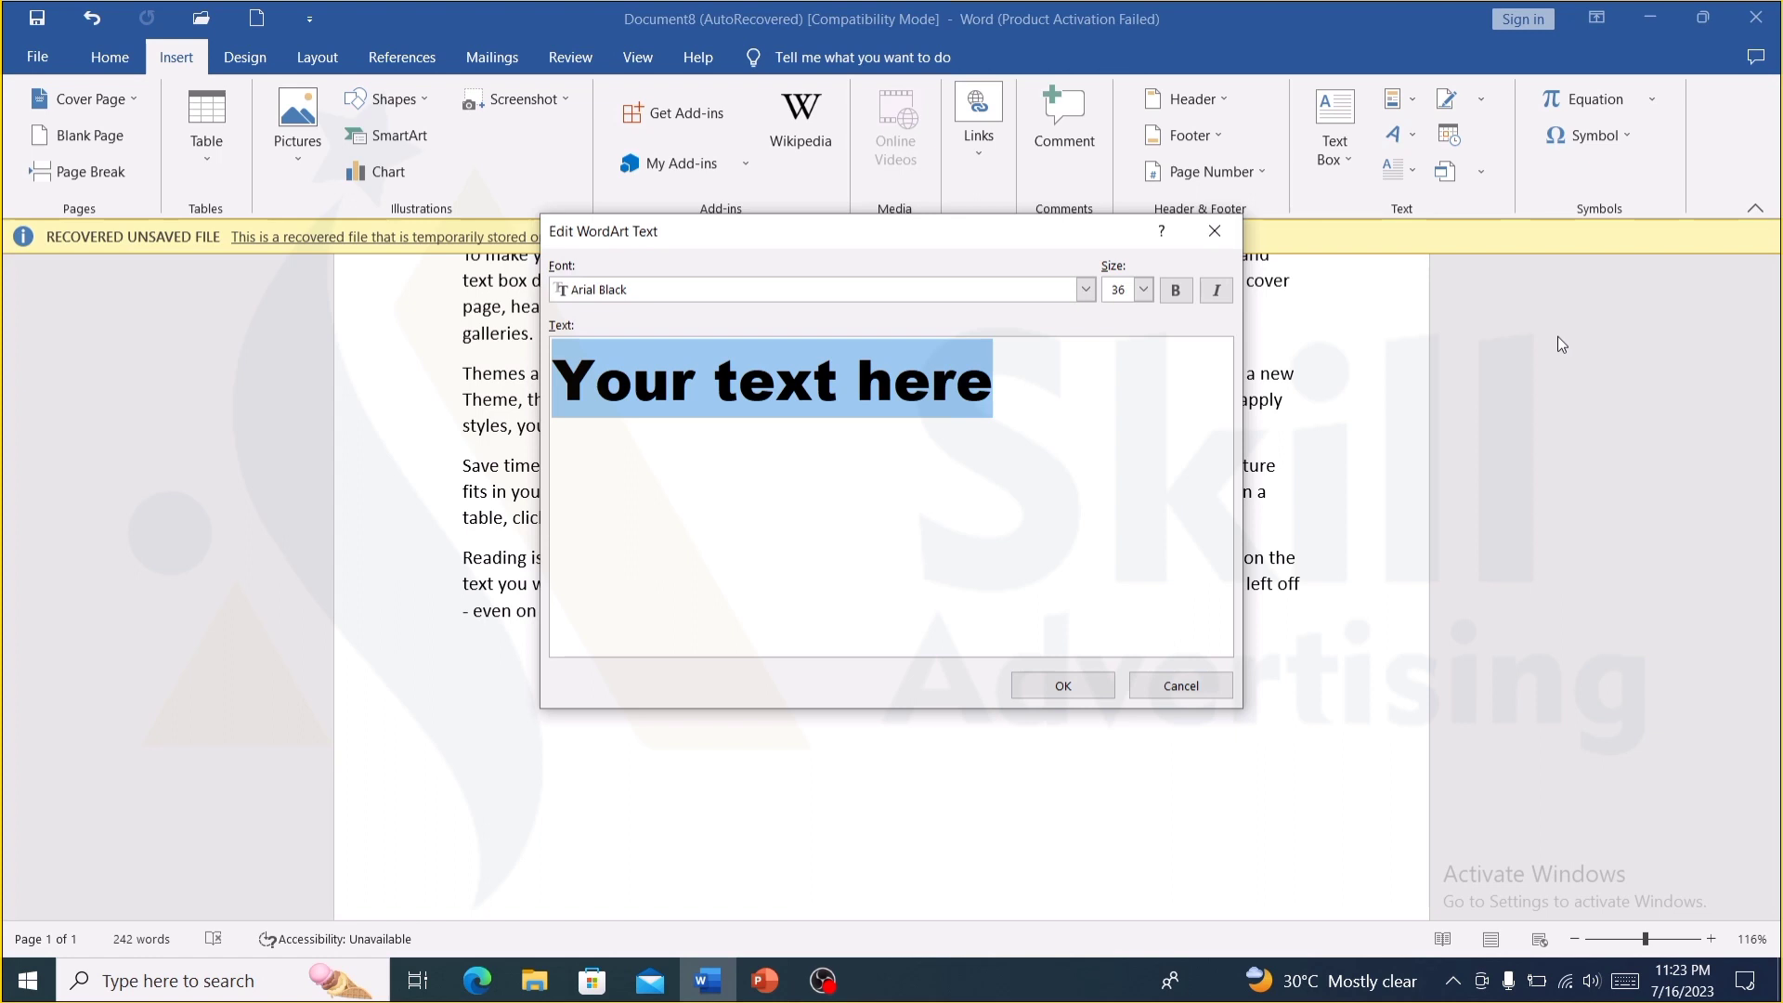
pyautogui.press('BackSpace')
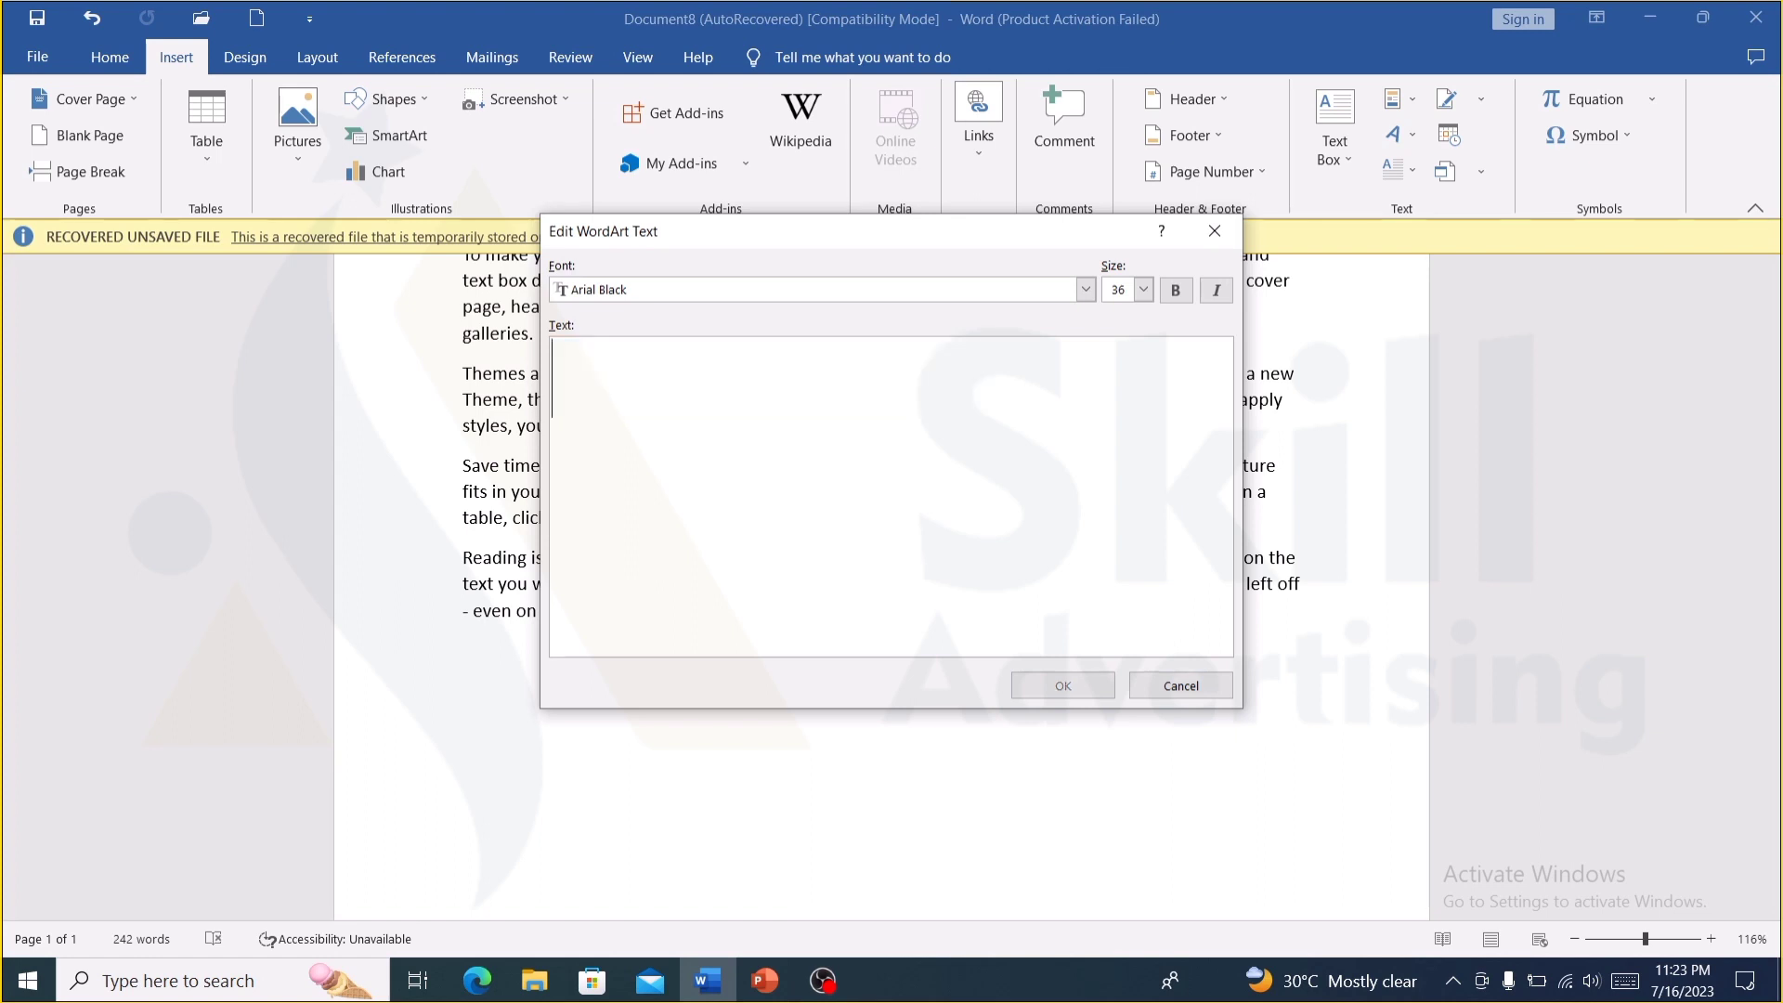
pyautogui.write('sir u')
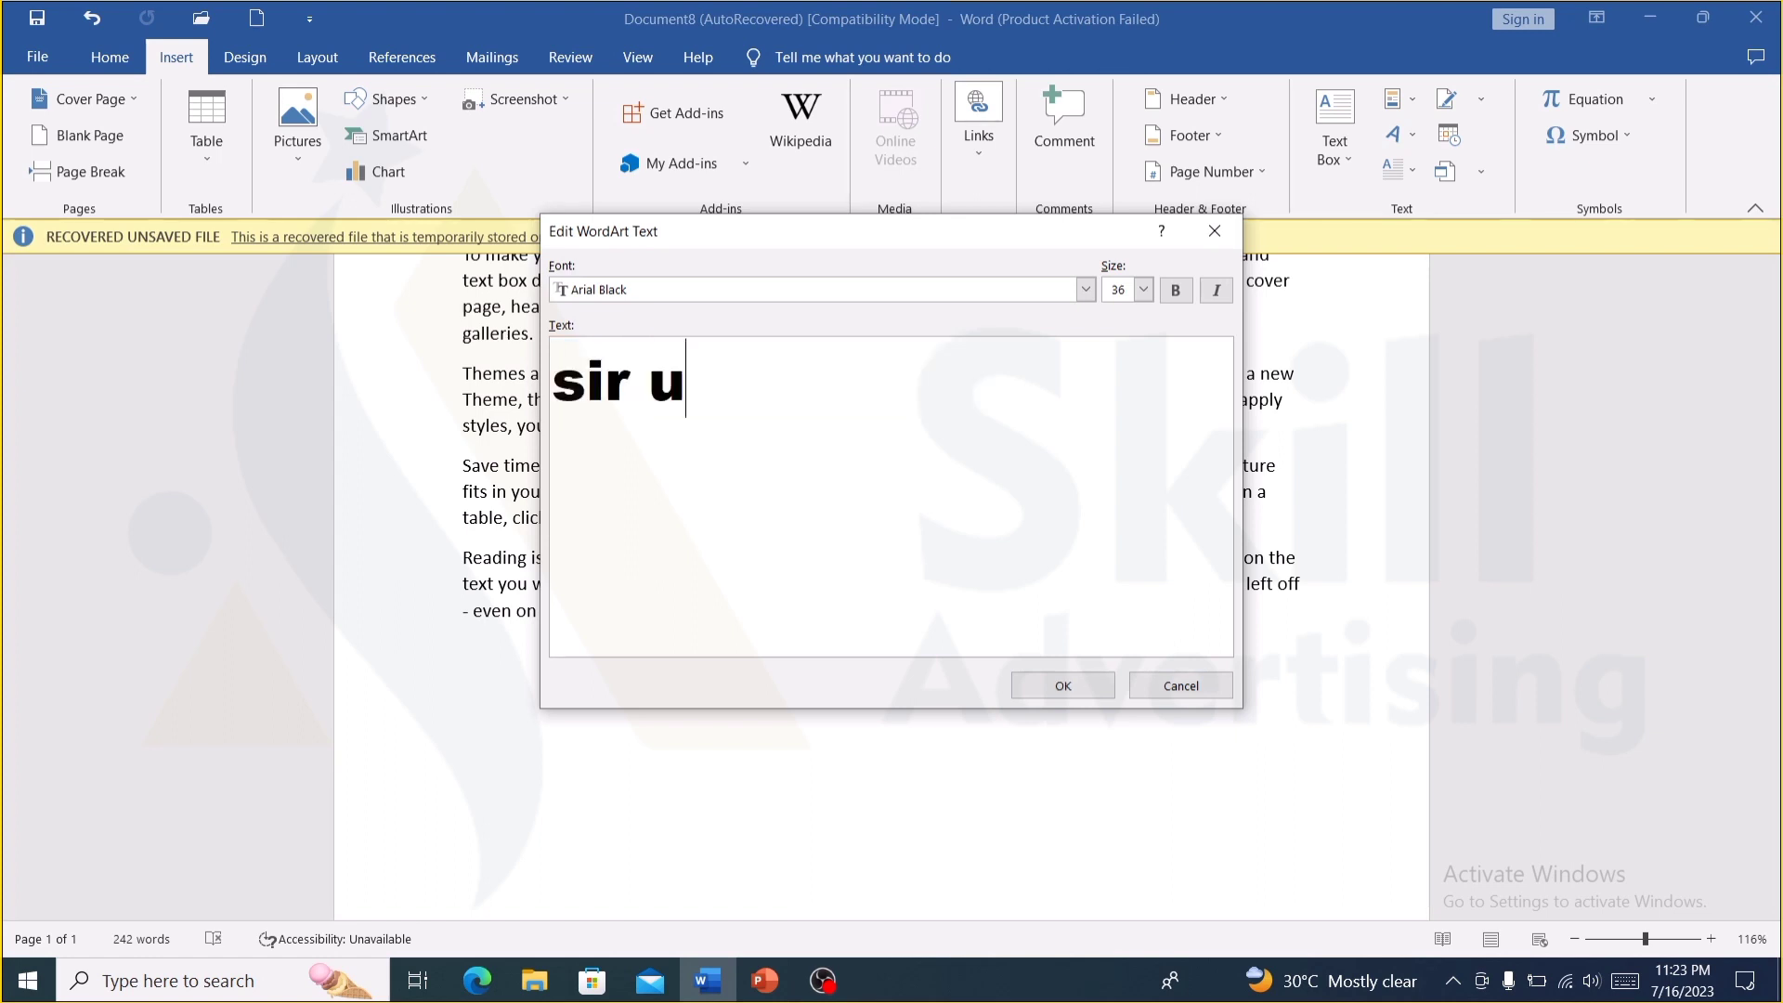
pyautogui.write('sman officia')
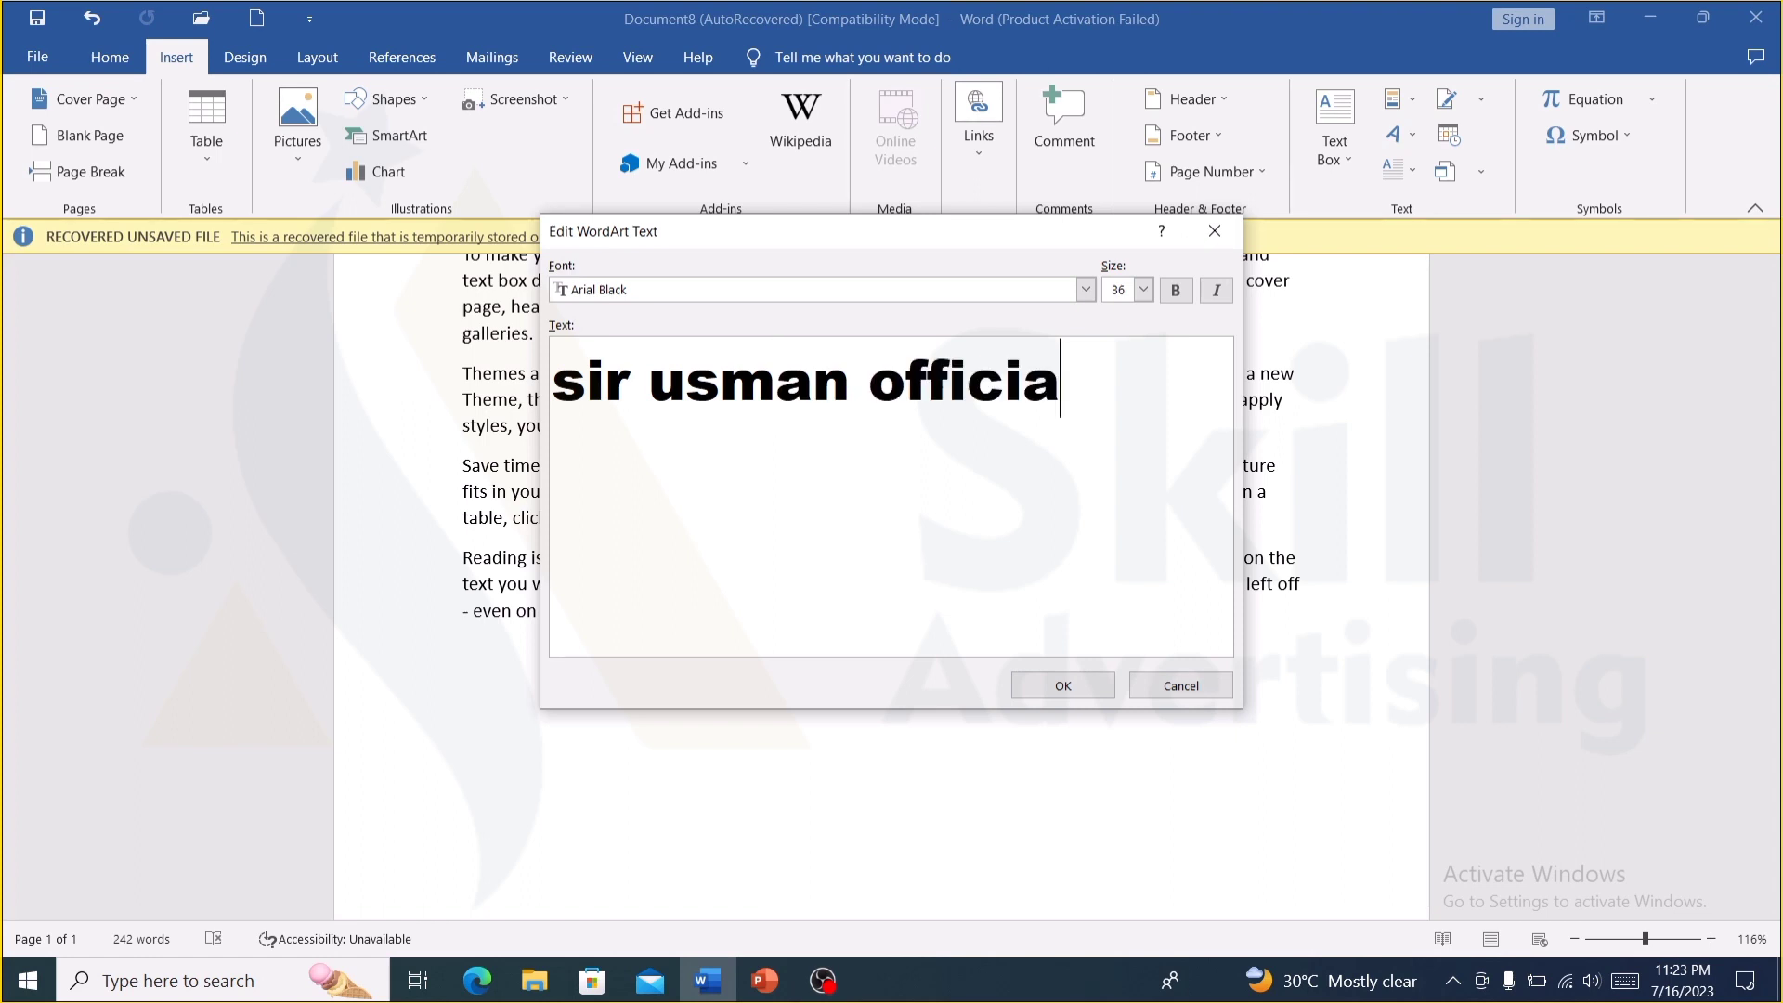
pyautogui.write('l')
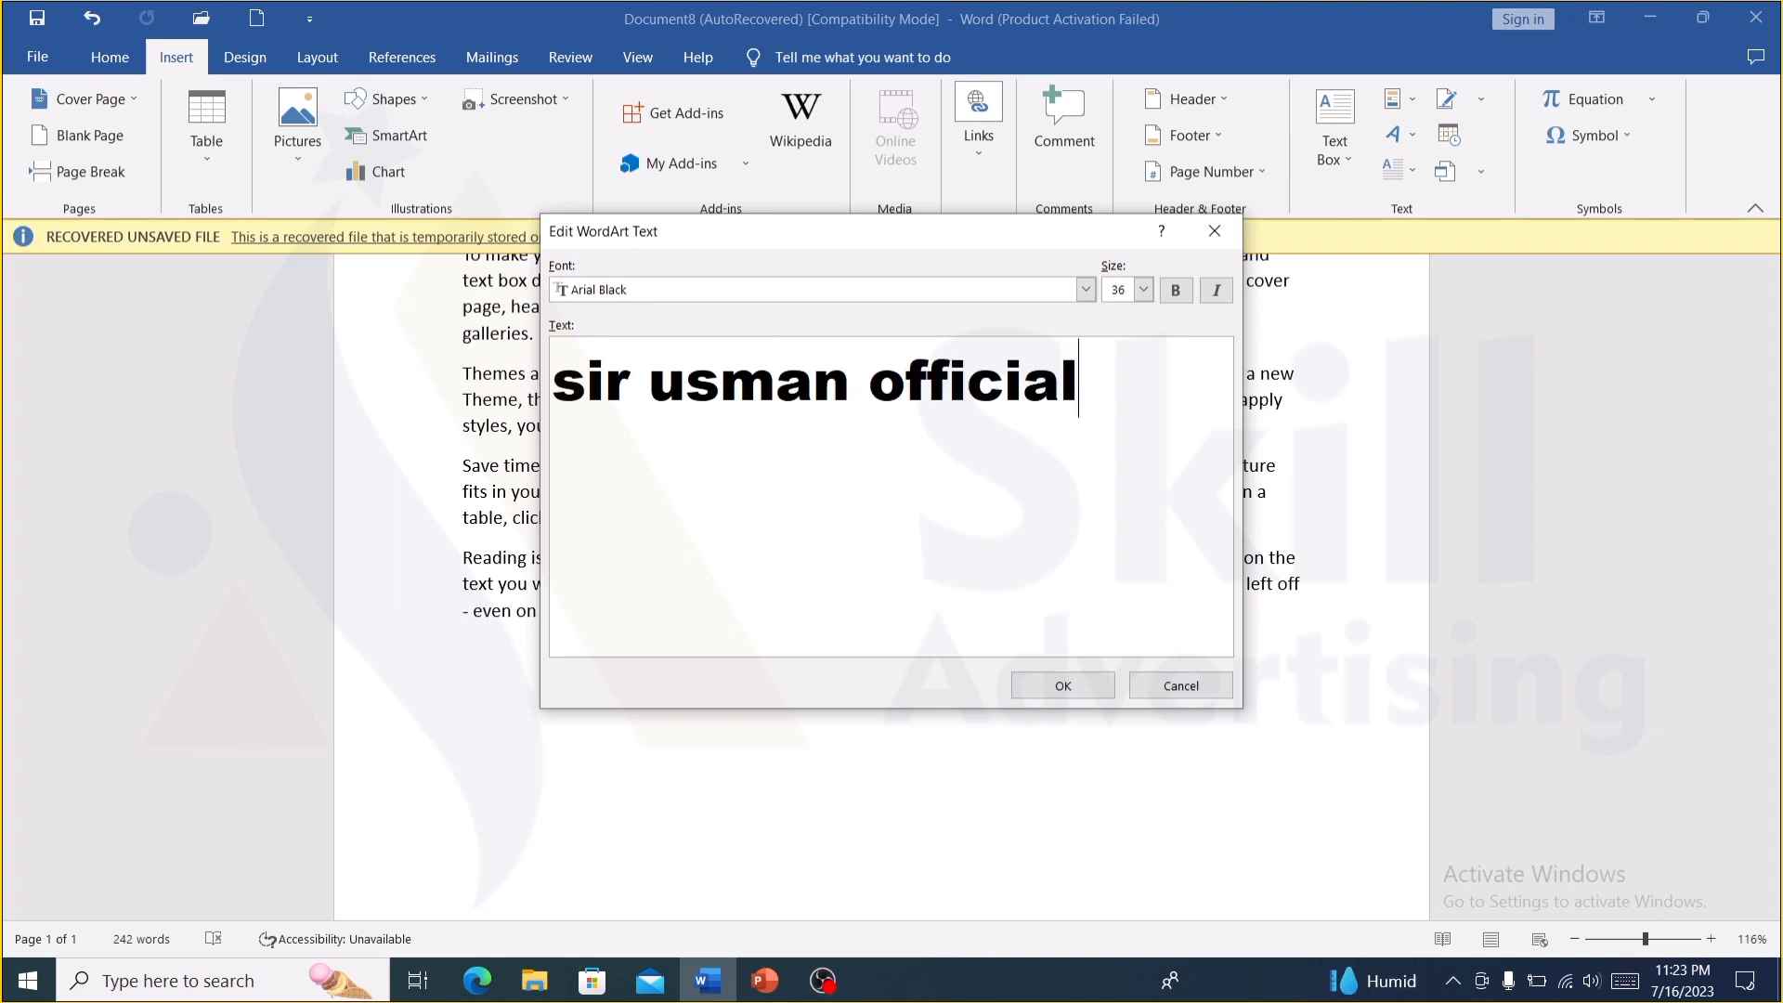
pyautogui.press('Return')
pyautogui.click(1063, 685)
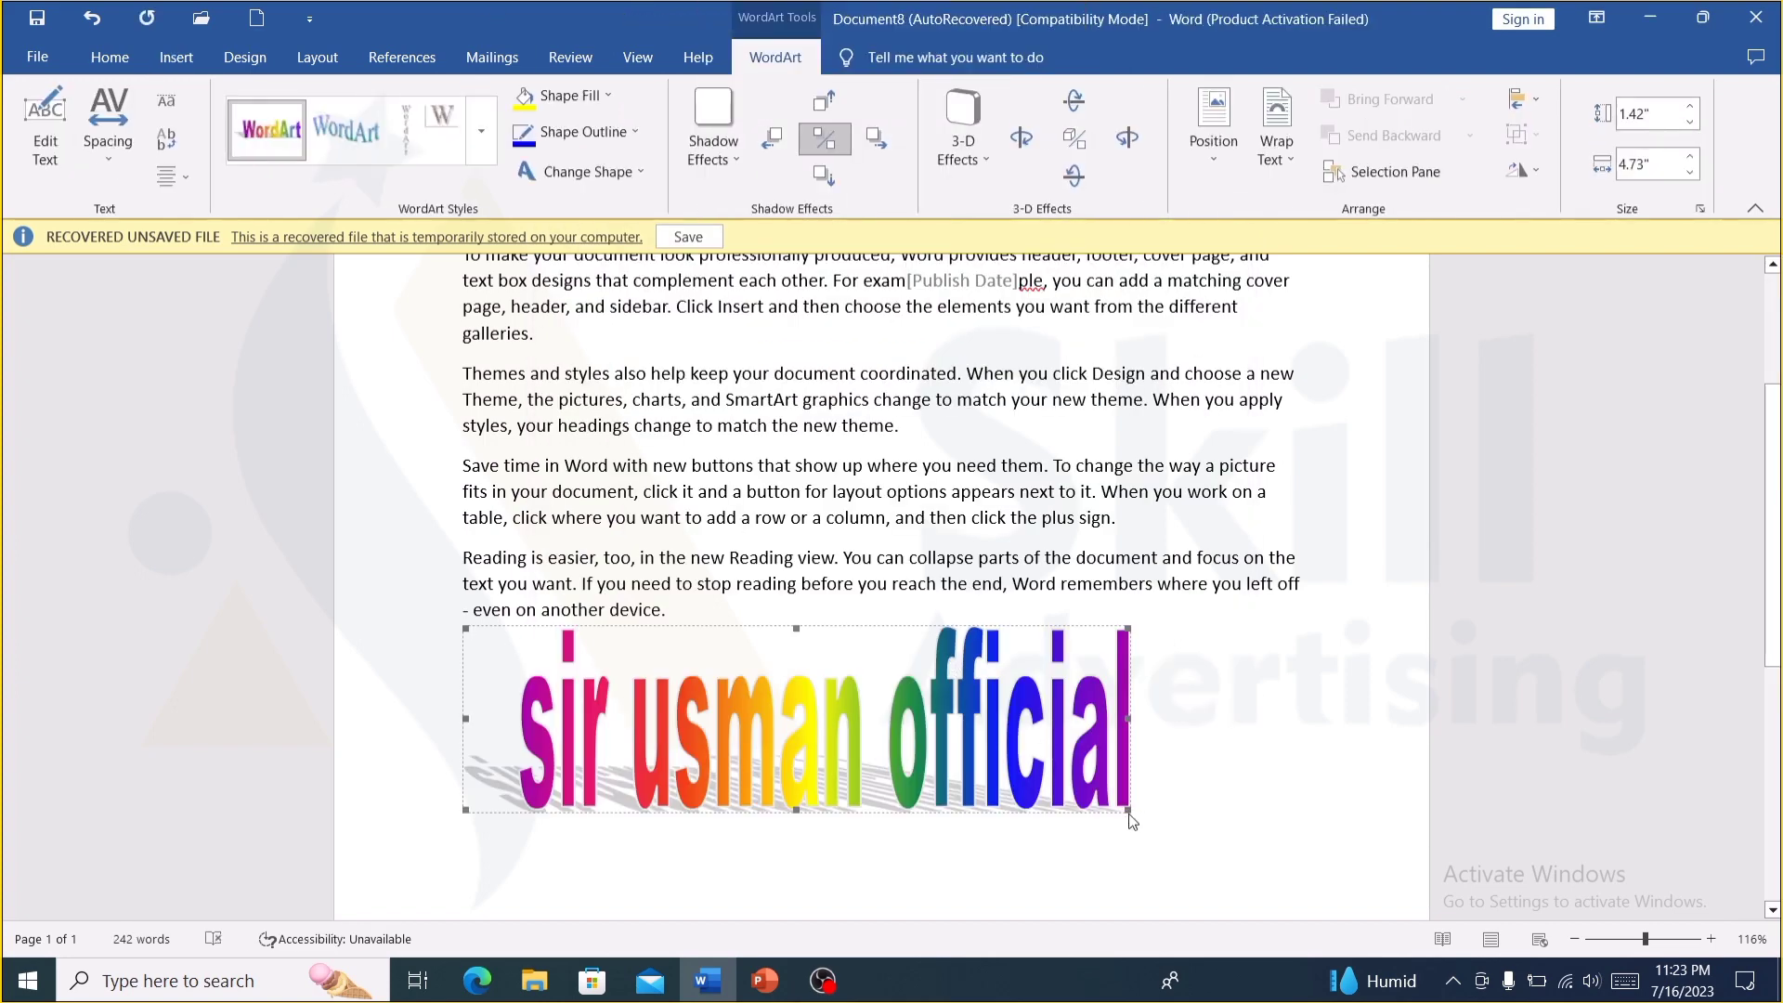
# - Select the WordArt heading and undo its insertion
pyautogui.click(1134, 751)
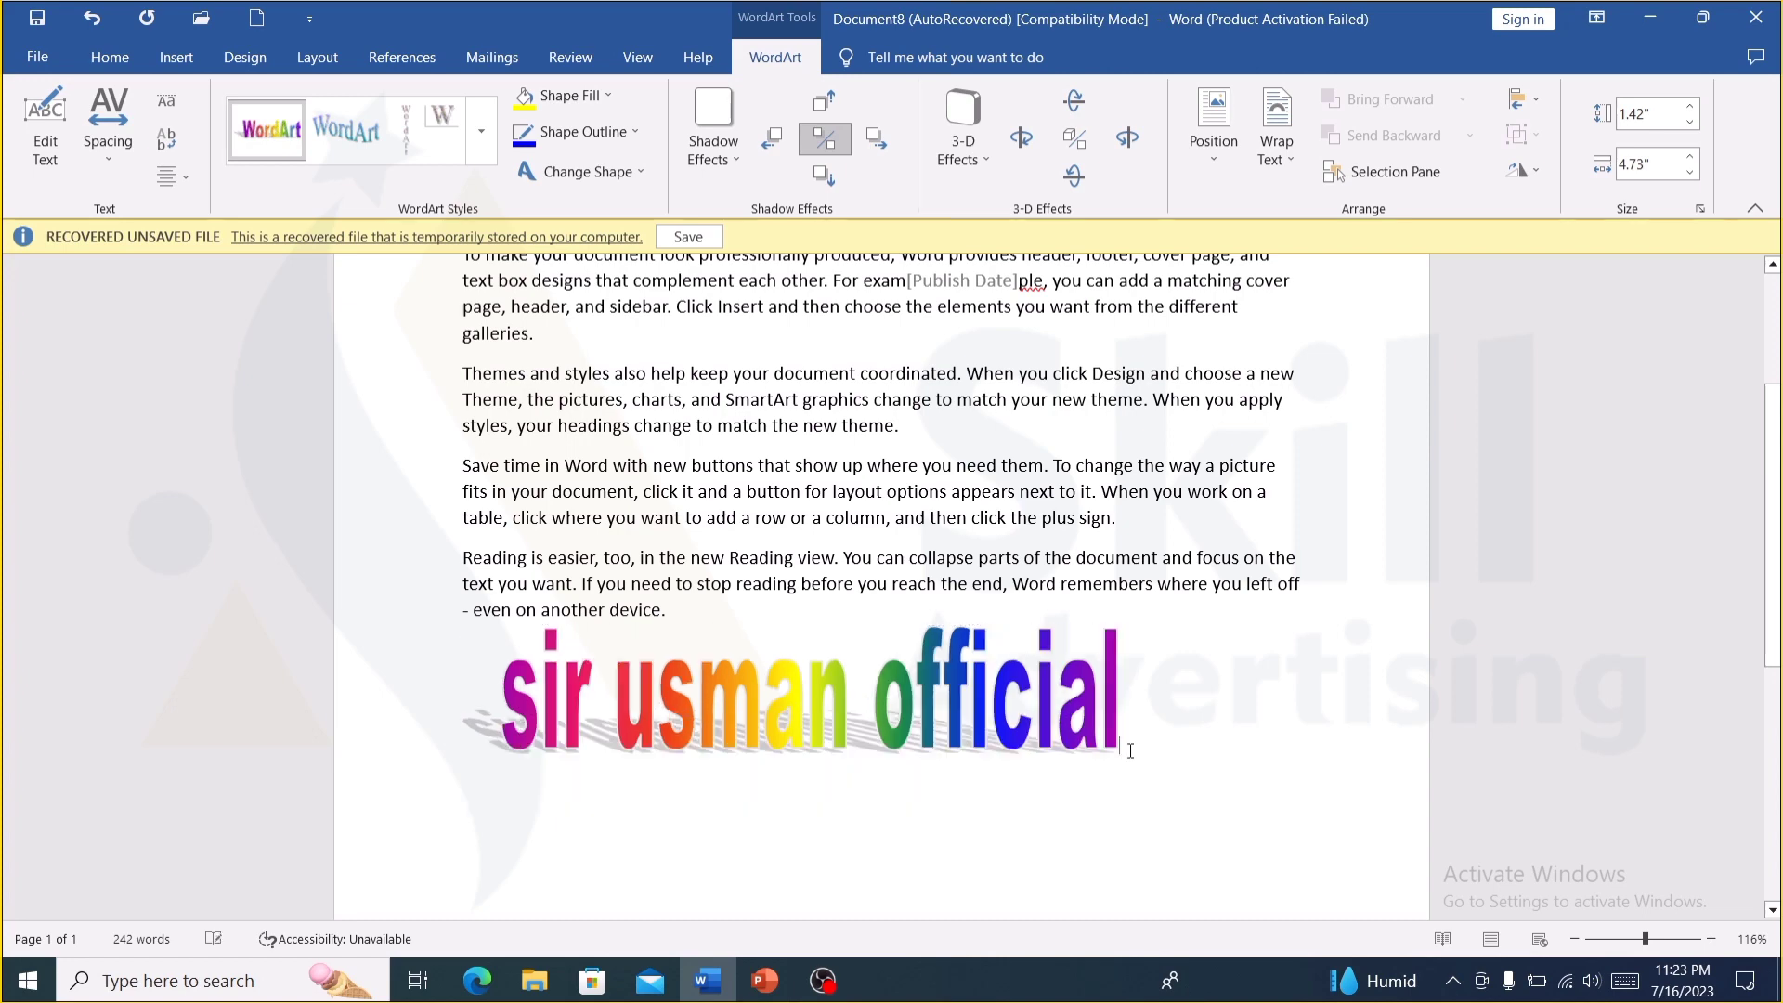
pyautogui.click(1012, 725)
pyautogui.hotkey('ctrl', 'z')
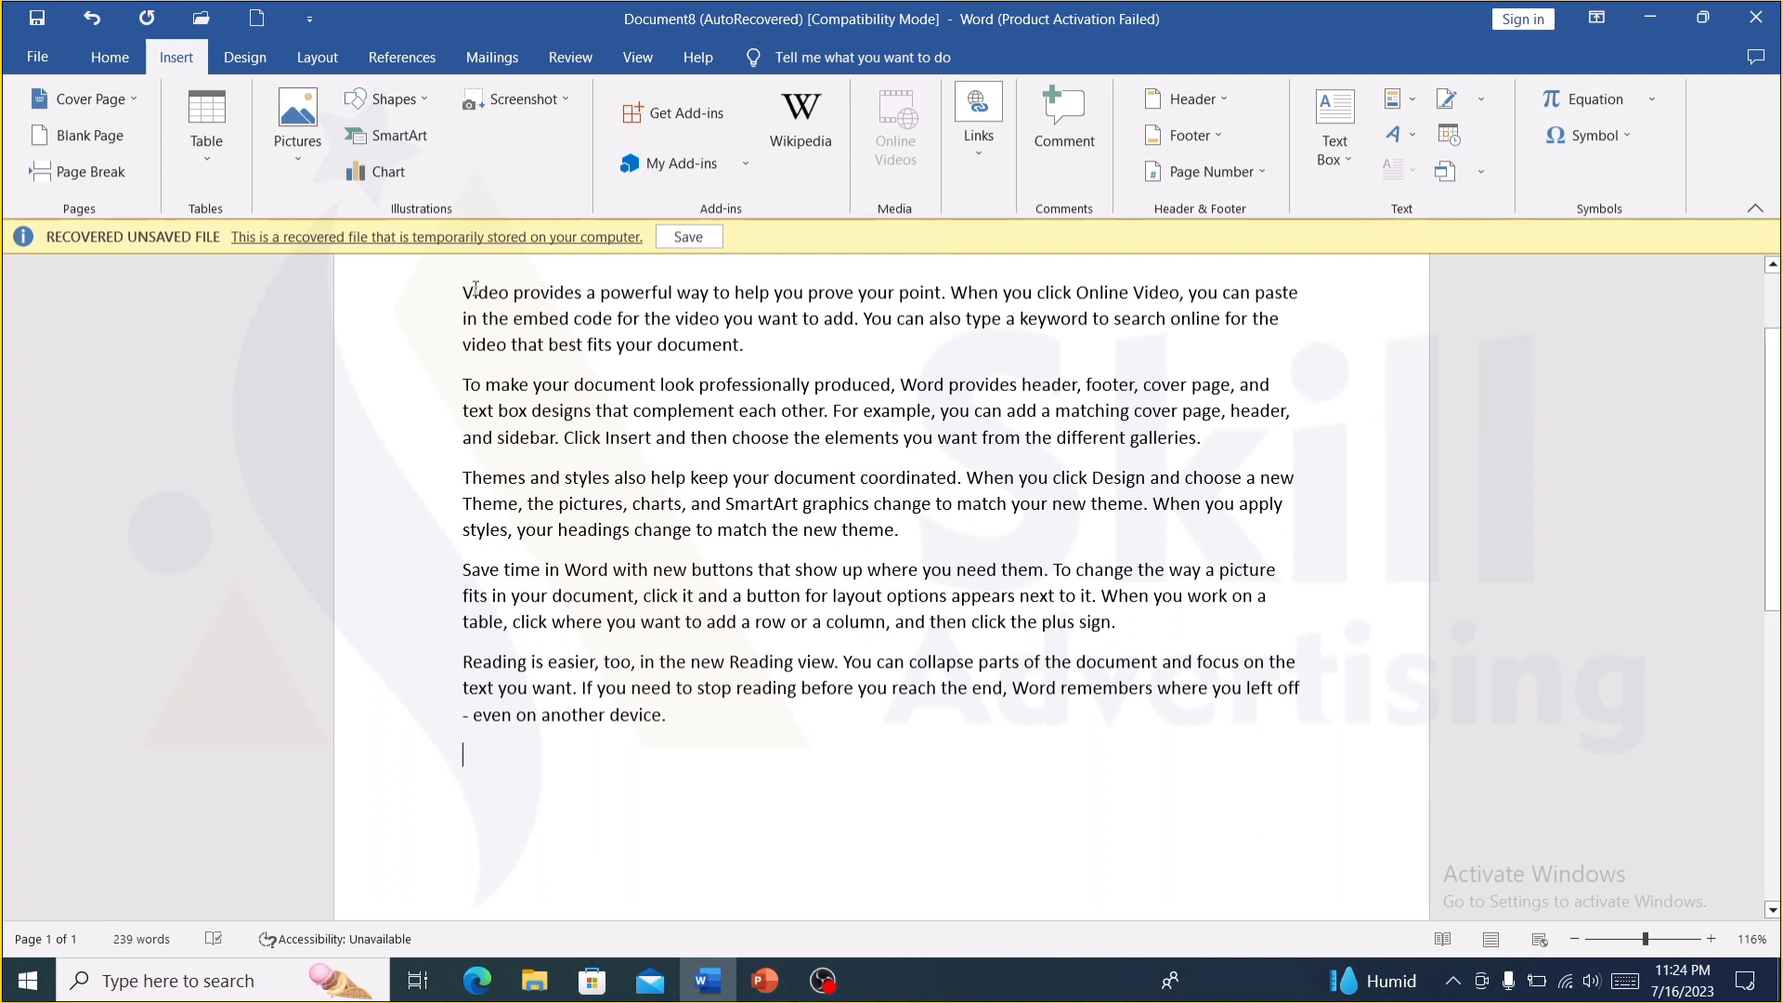
# - Make the first paragraph's V a Dropped capital with 8 lines to drop
pyautogui.moveTo(473, 288); pyautogui.dragTo(465, 291)
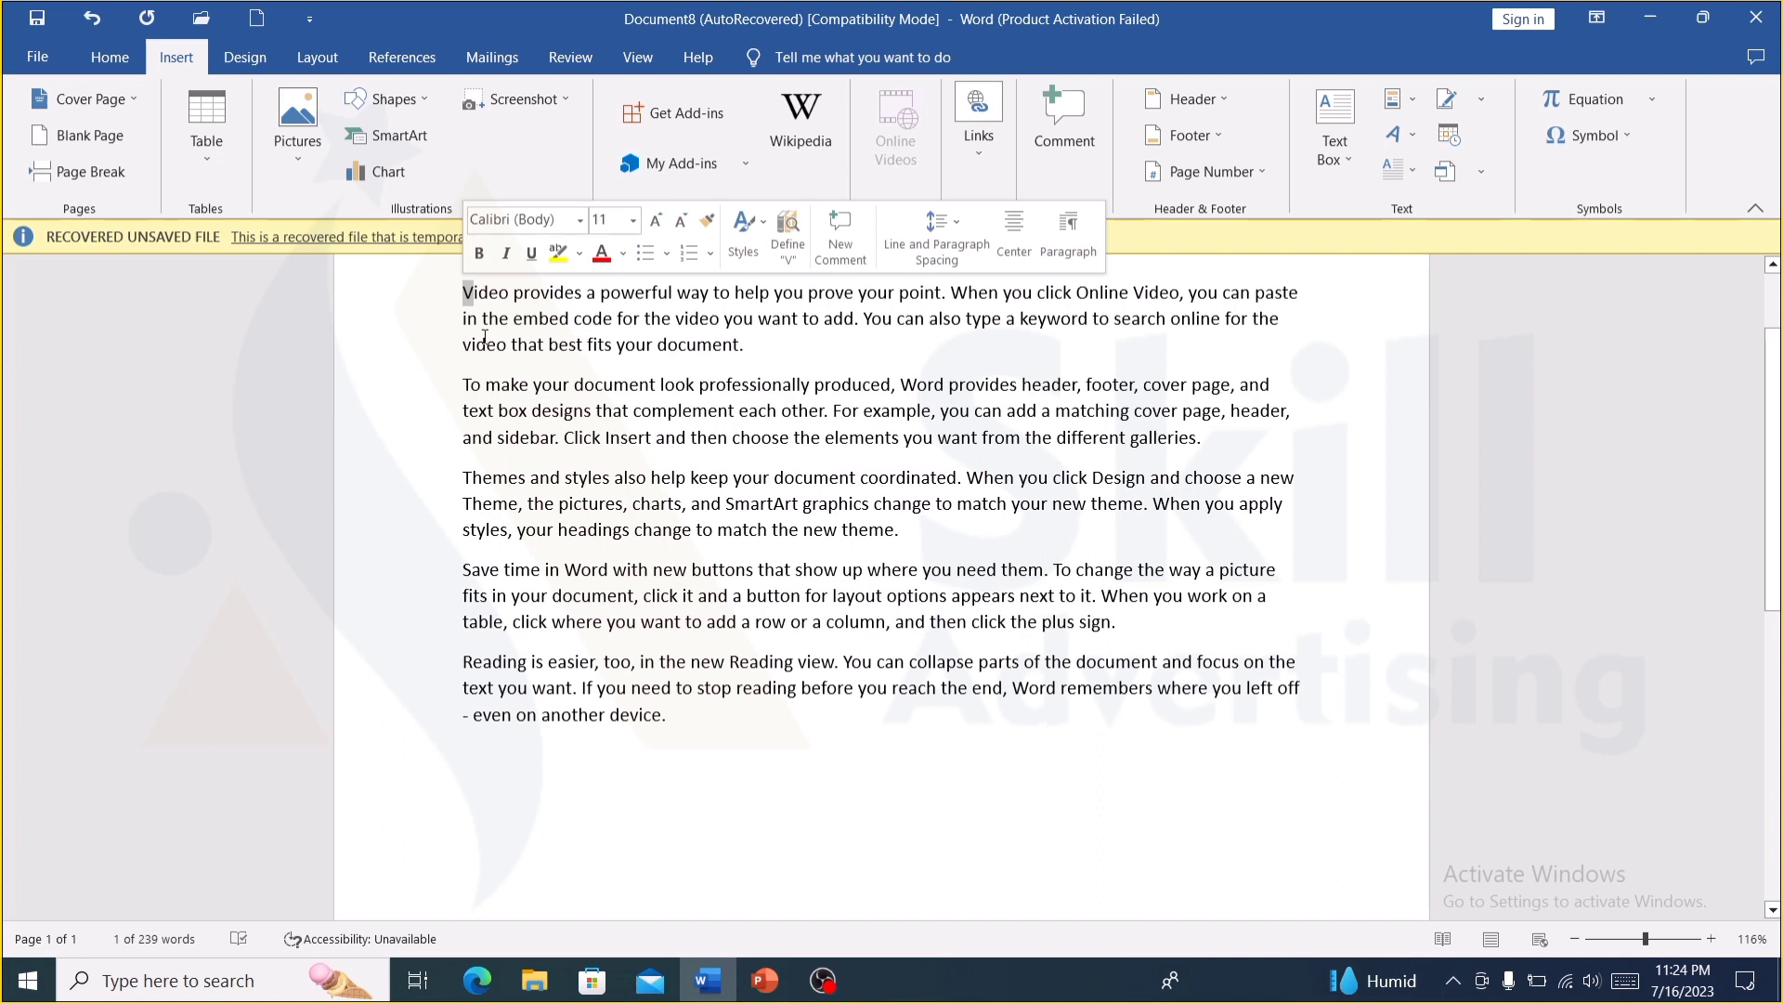
pyautogui.click(1396, 180)
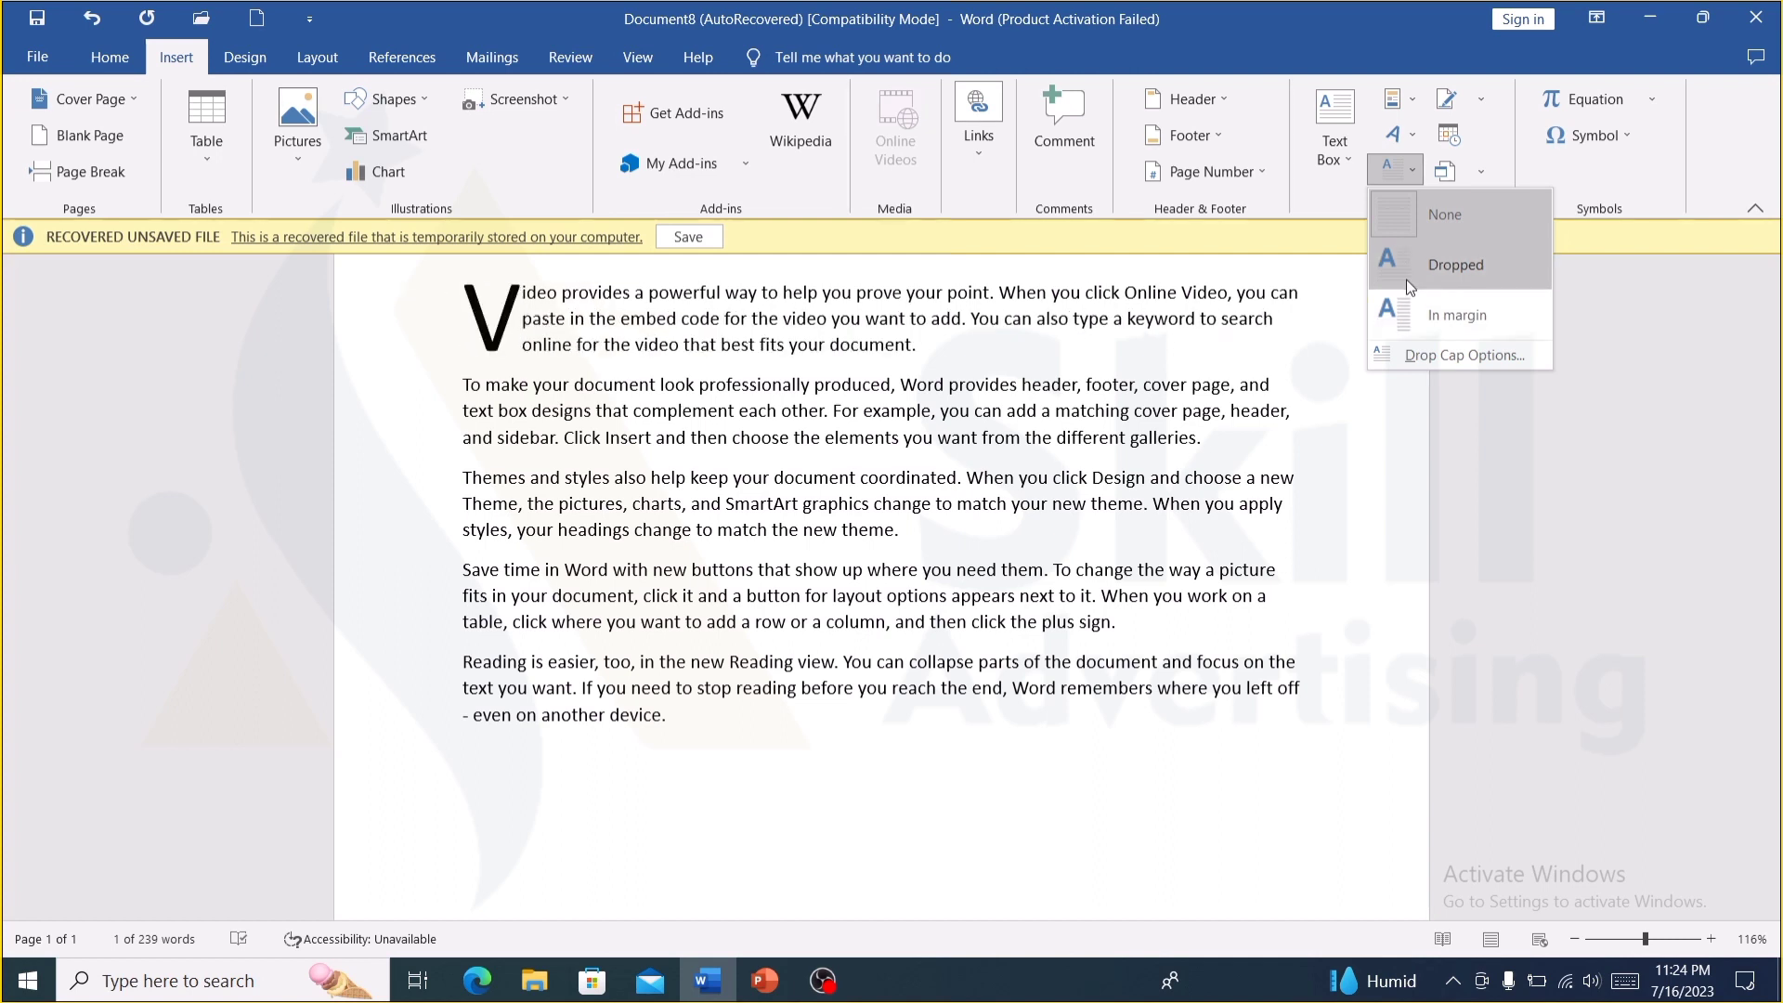
pyautogui.click(1416, 354)
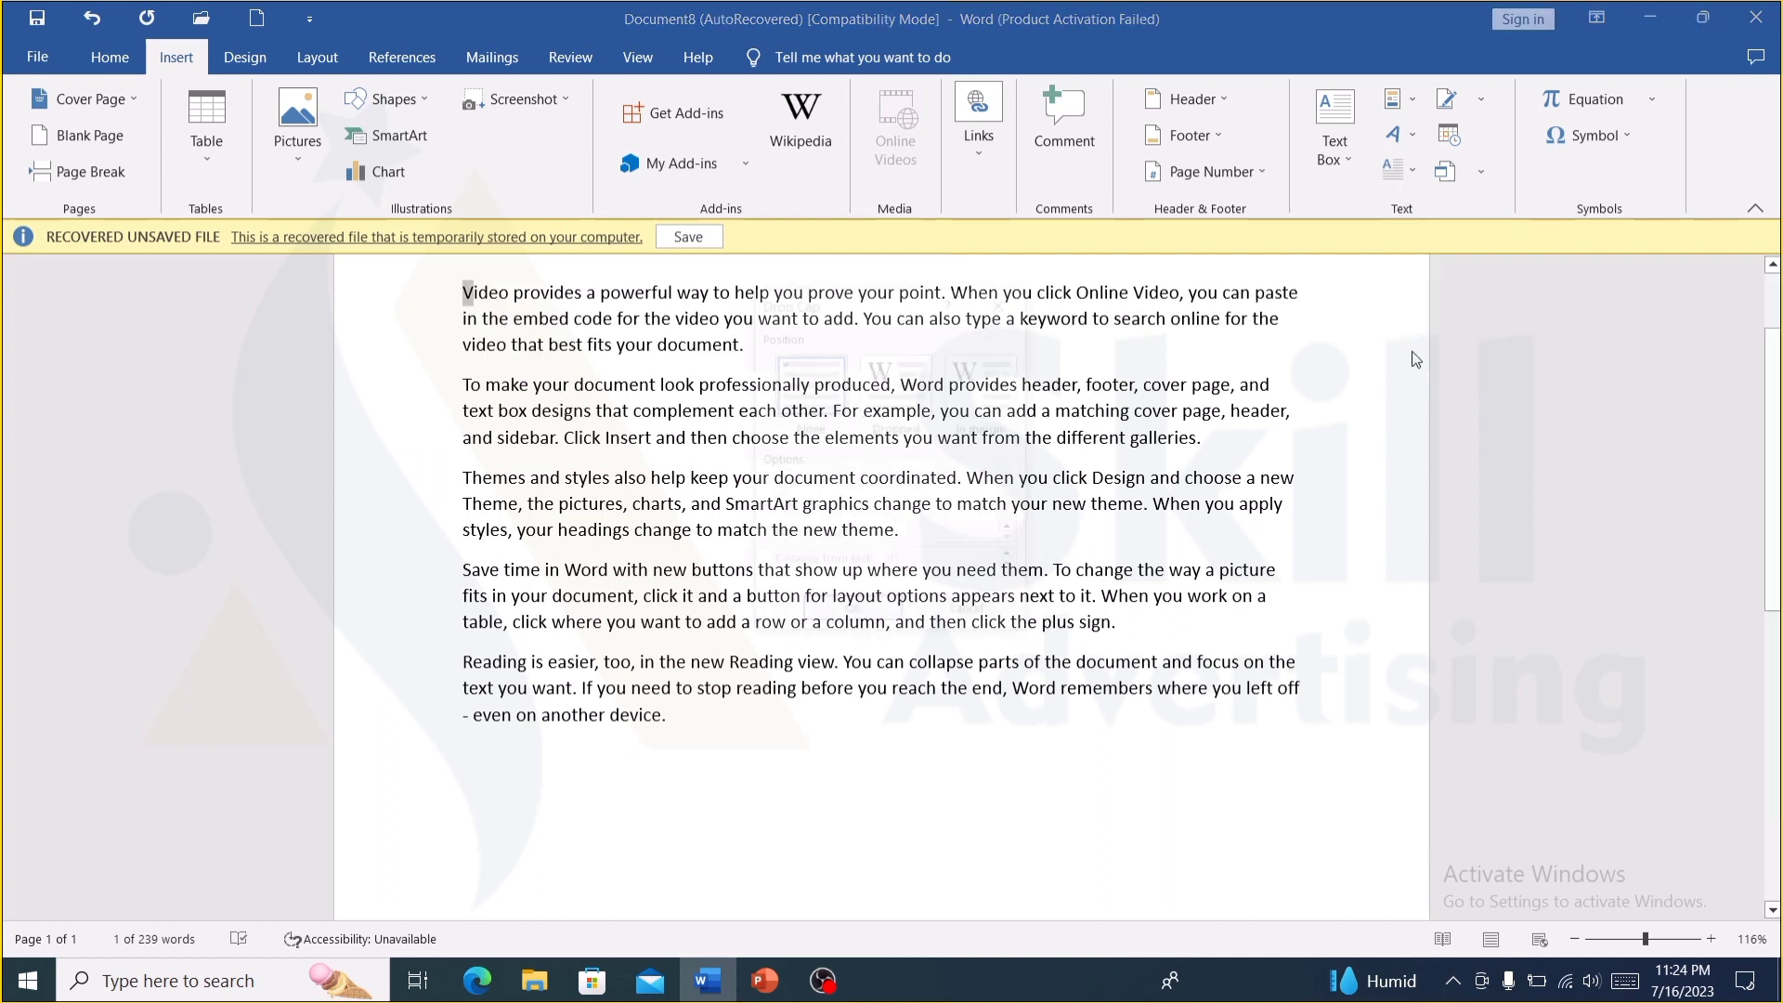
pyautogui.click(869, 374)
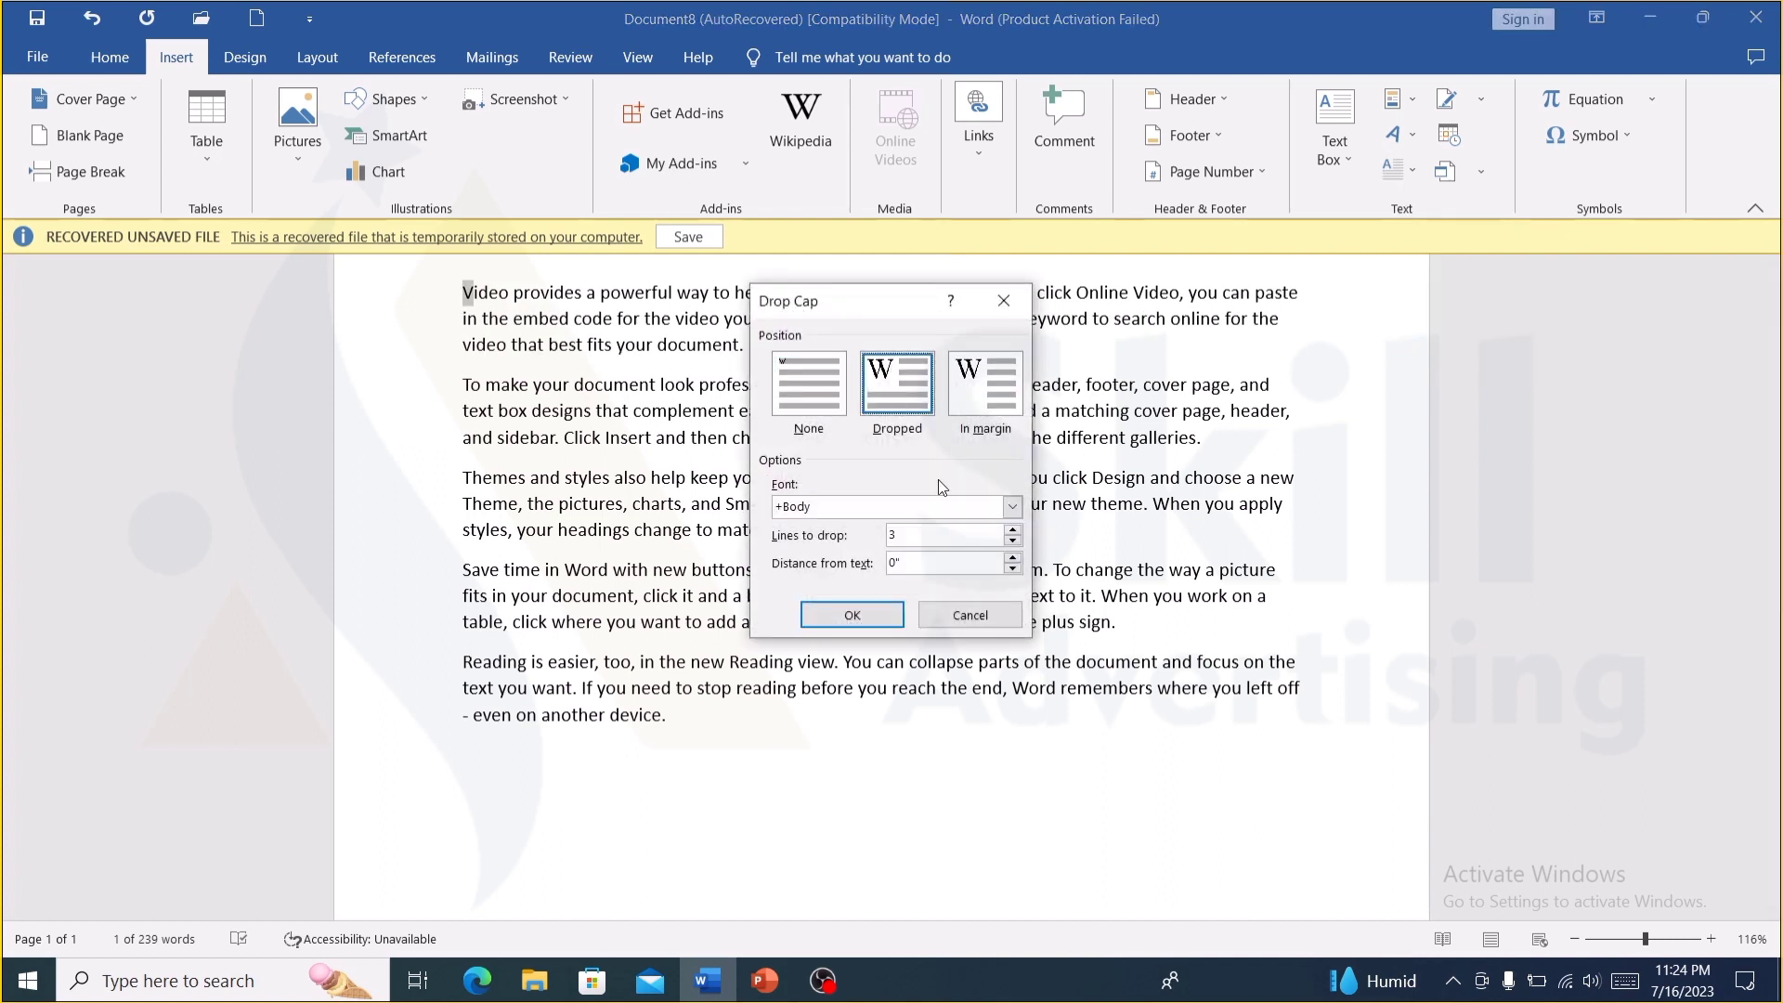
pyautogui.moveTo(921, 529); pyautogui.dragTo(889, 534)
pyautogui.write('8')
pyautogui.click(896, 620)
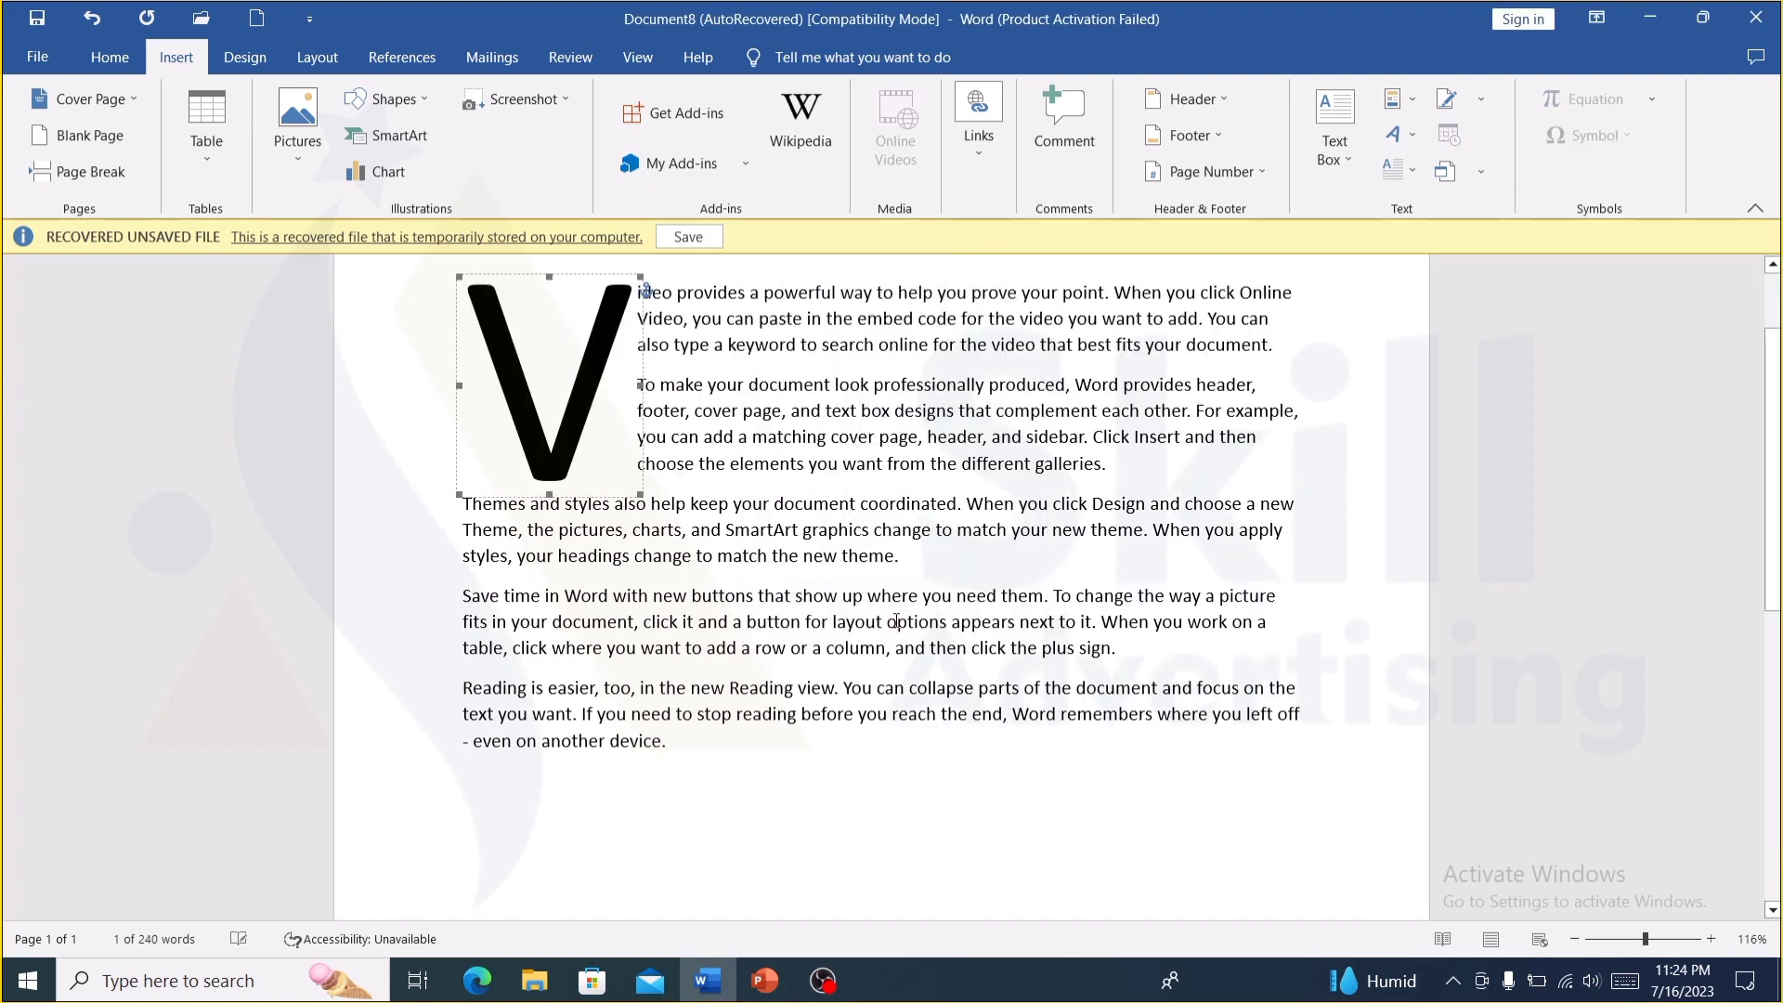
# - Reapply the Dropped drop cap with a 1" distance from text
pyautogui.click(1394, 170)
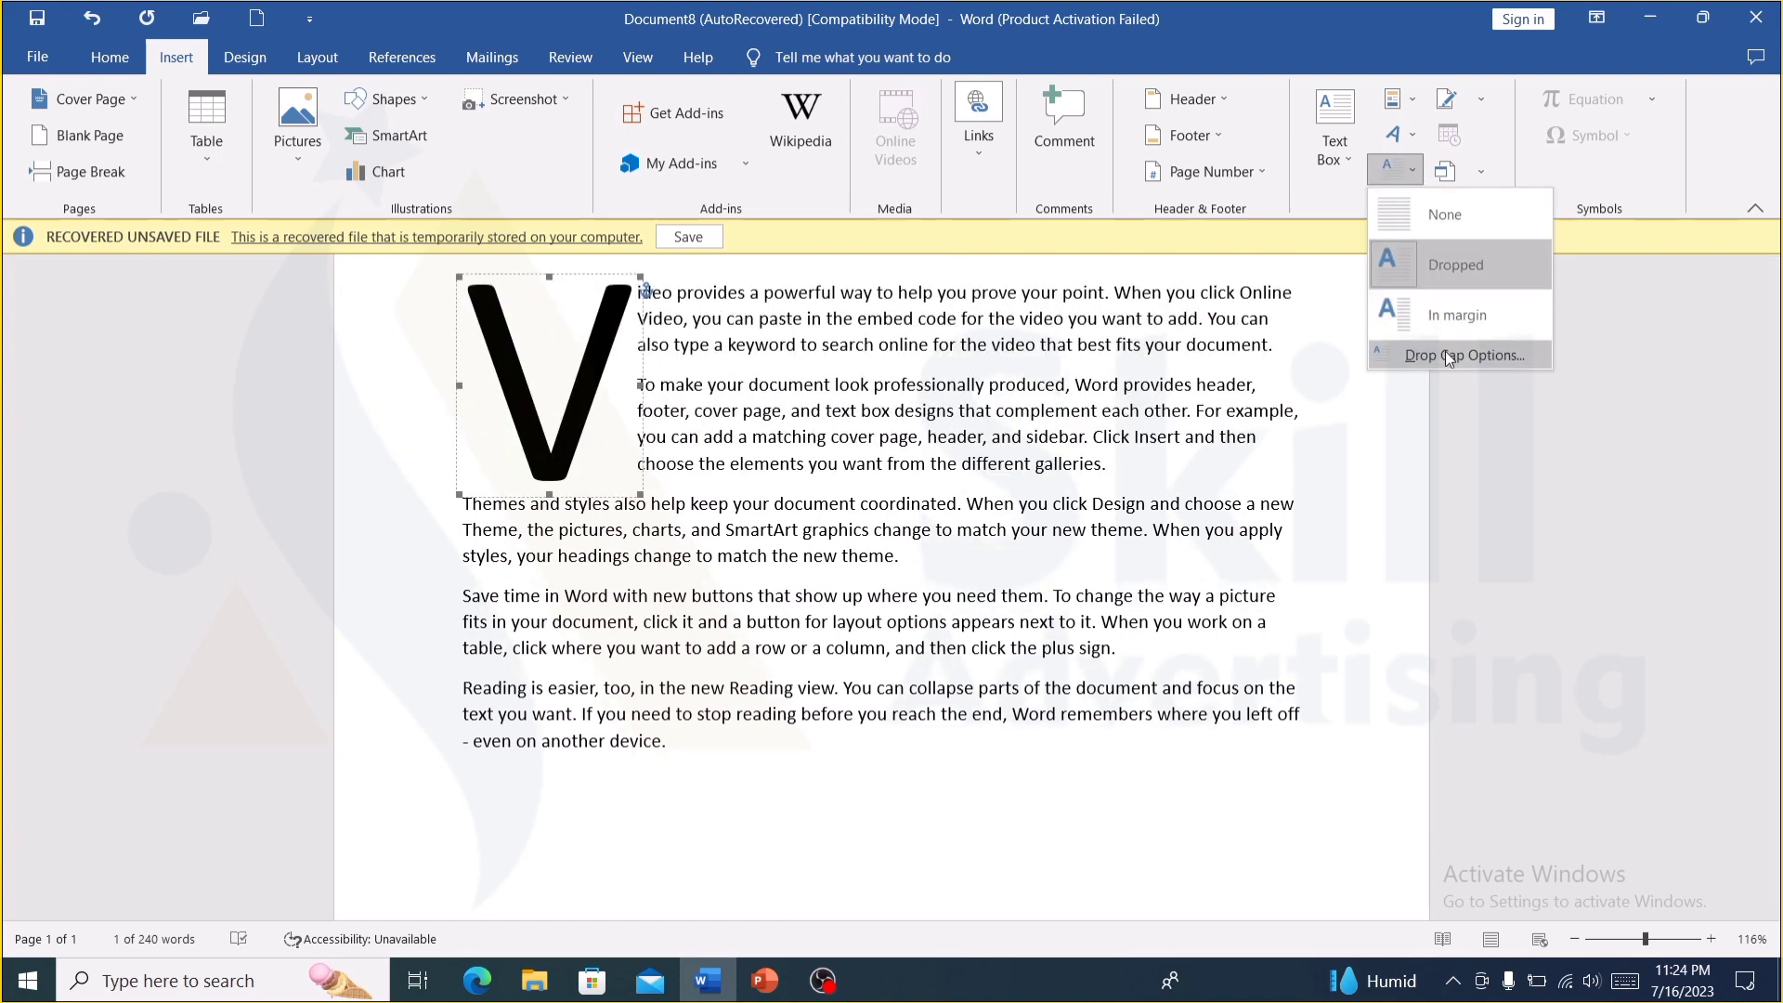
pyautogui.click(1446, 355)
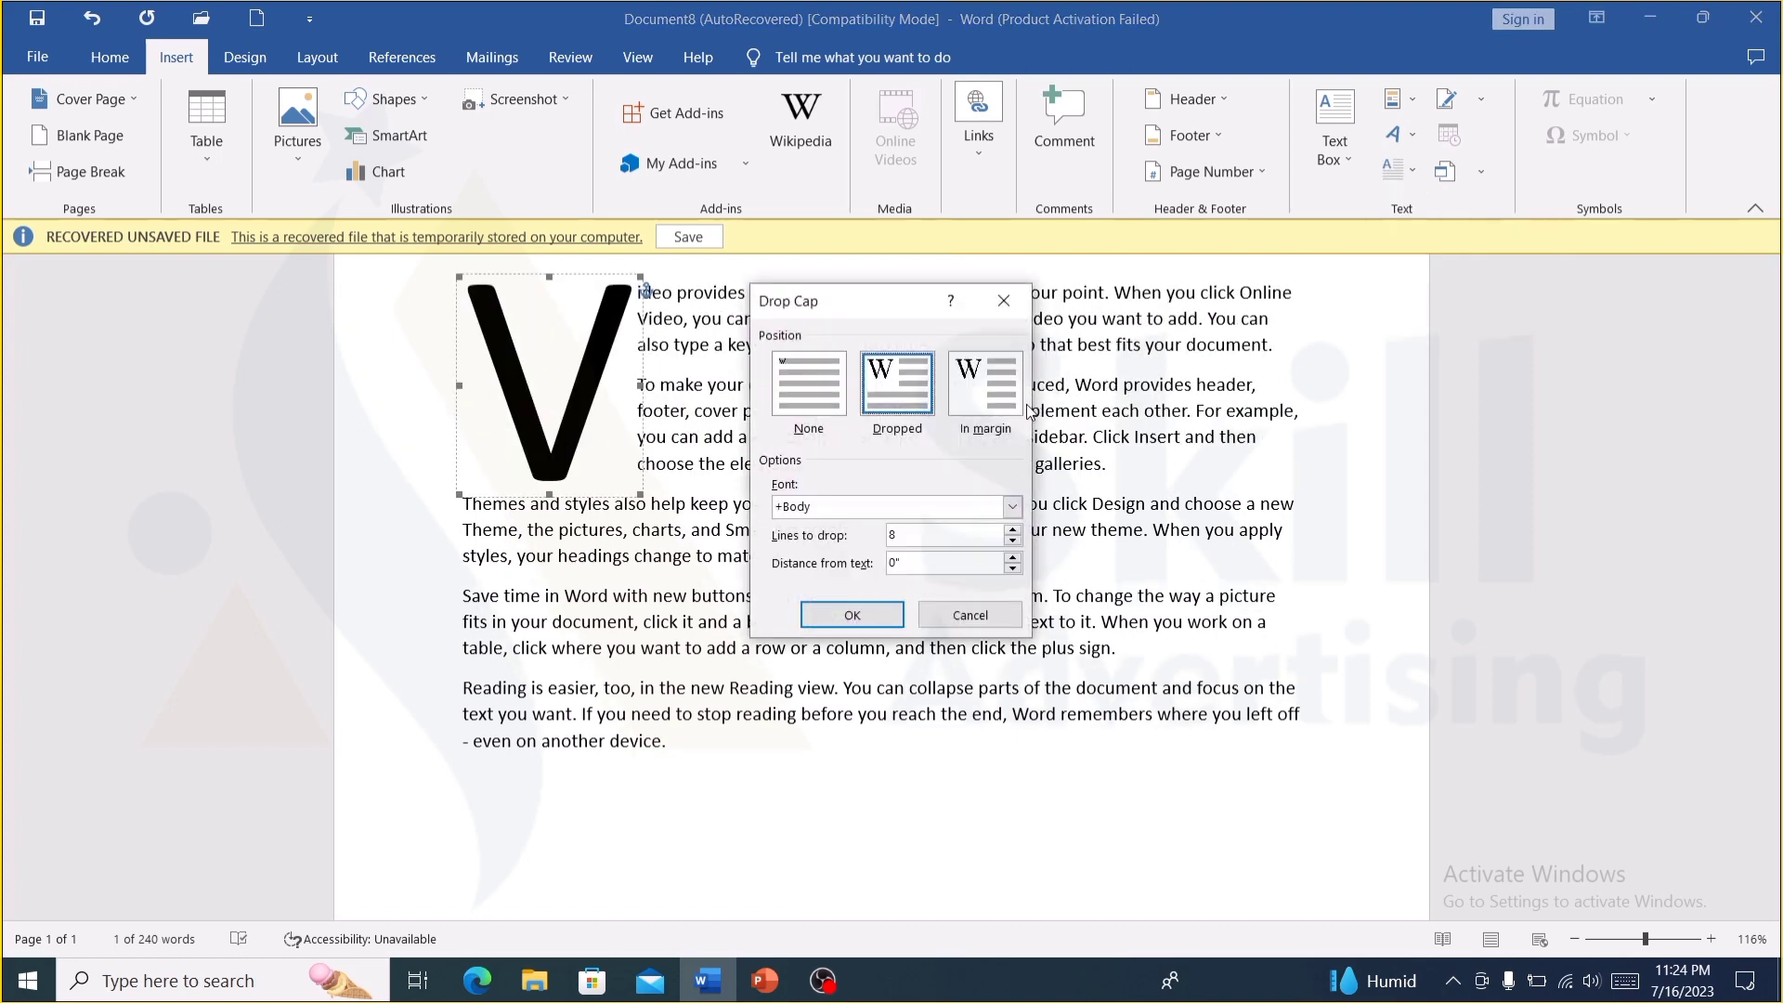
pyautogui.click(1008, 411)
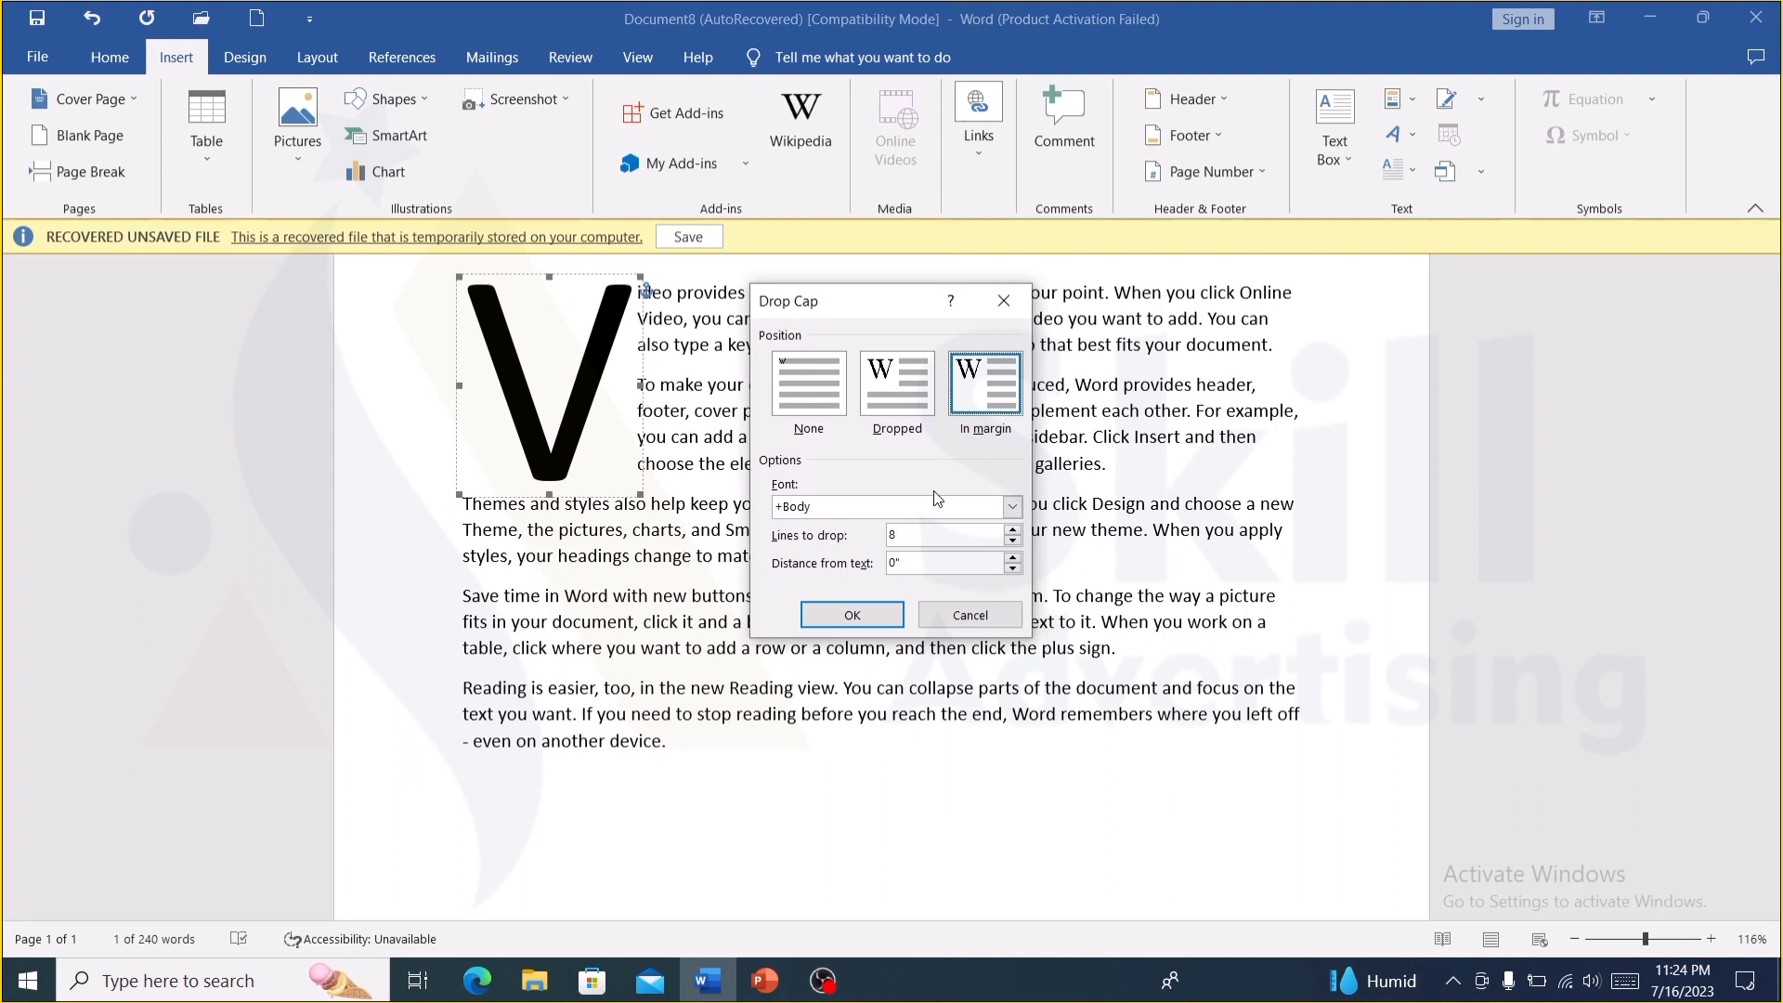
pyautogui.click(914, 411)
pyautogui.moveTo(910, 560); pyautogui.dragTo(846, 563)
pyautogui.write('1')
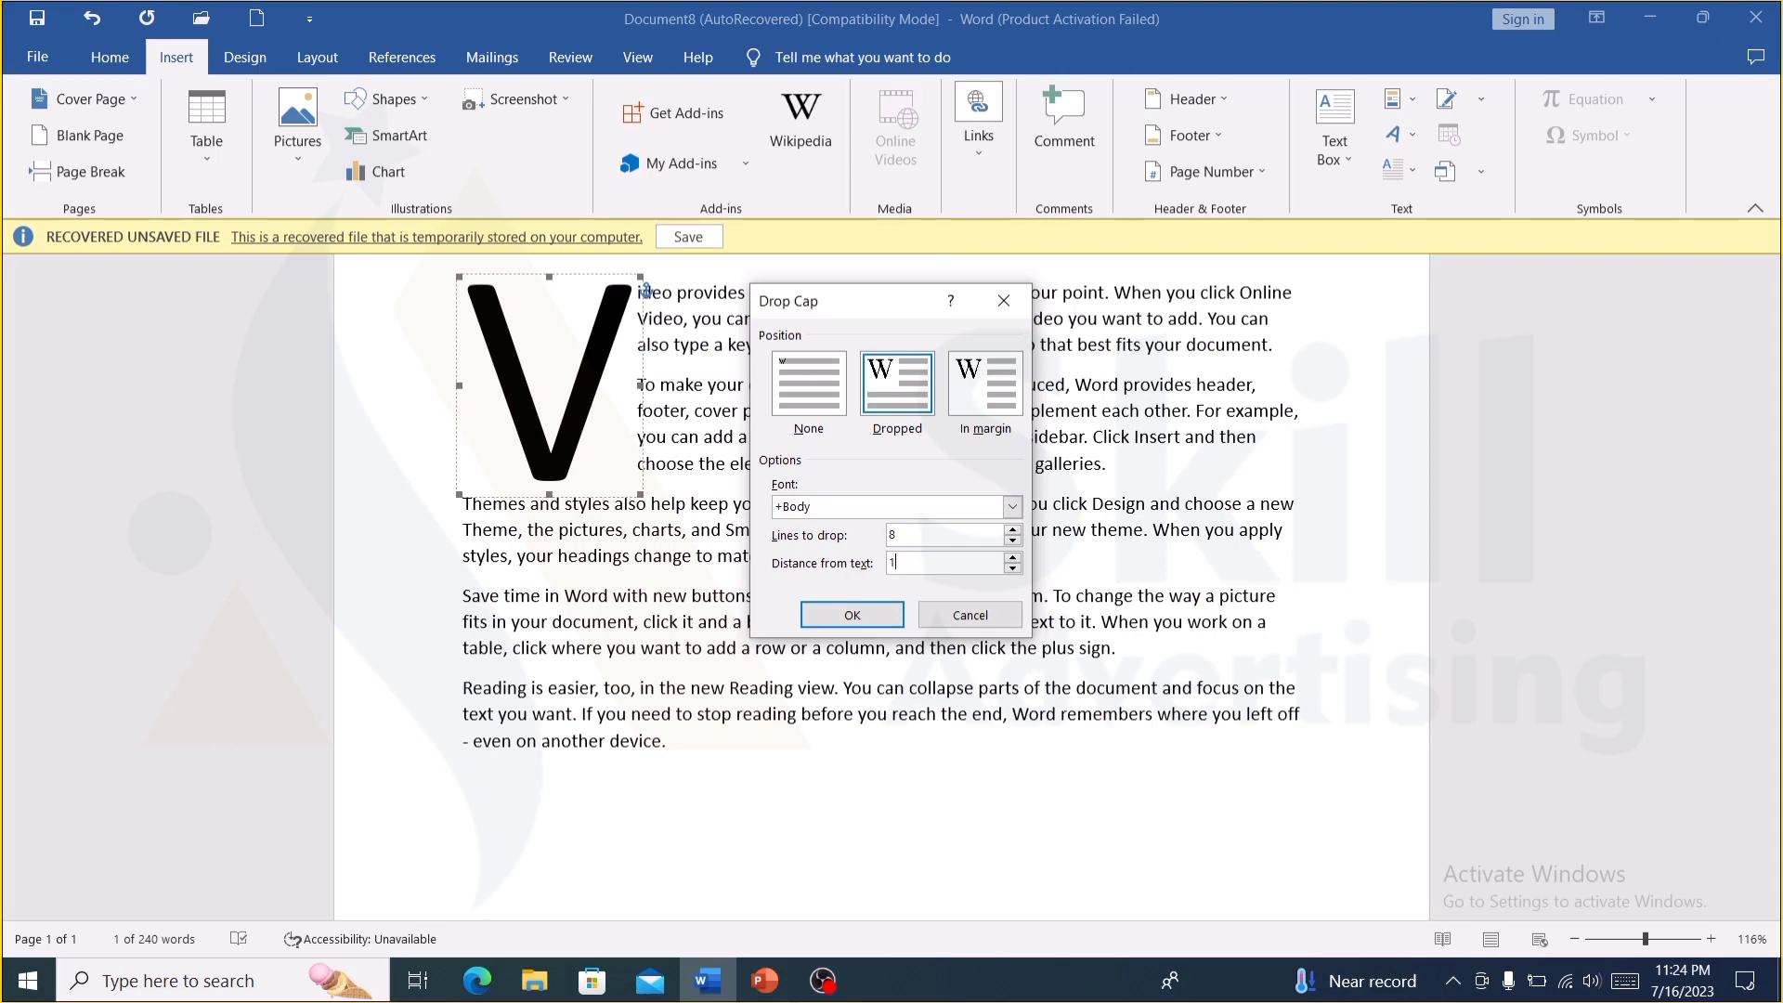
pyautogui.click(890, 613)
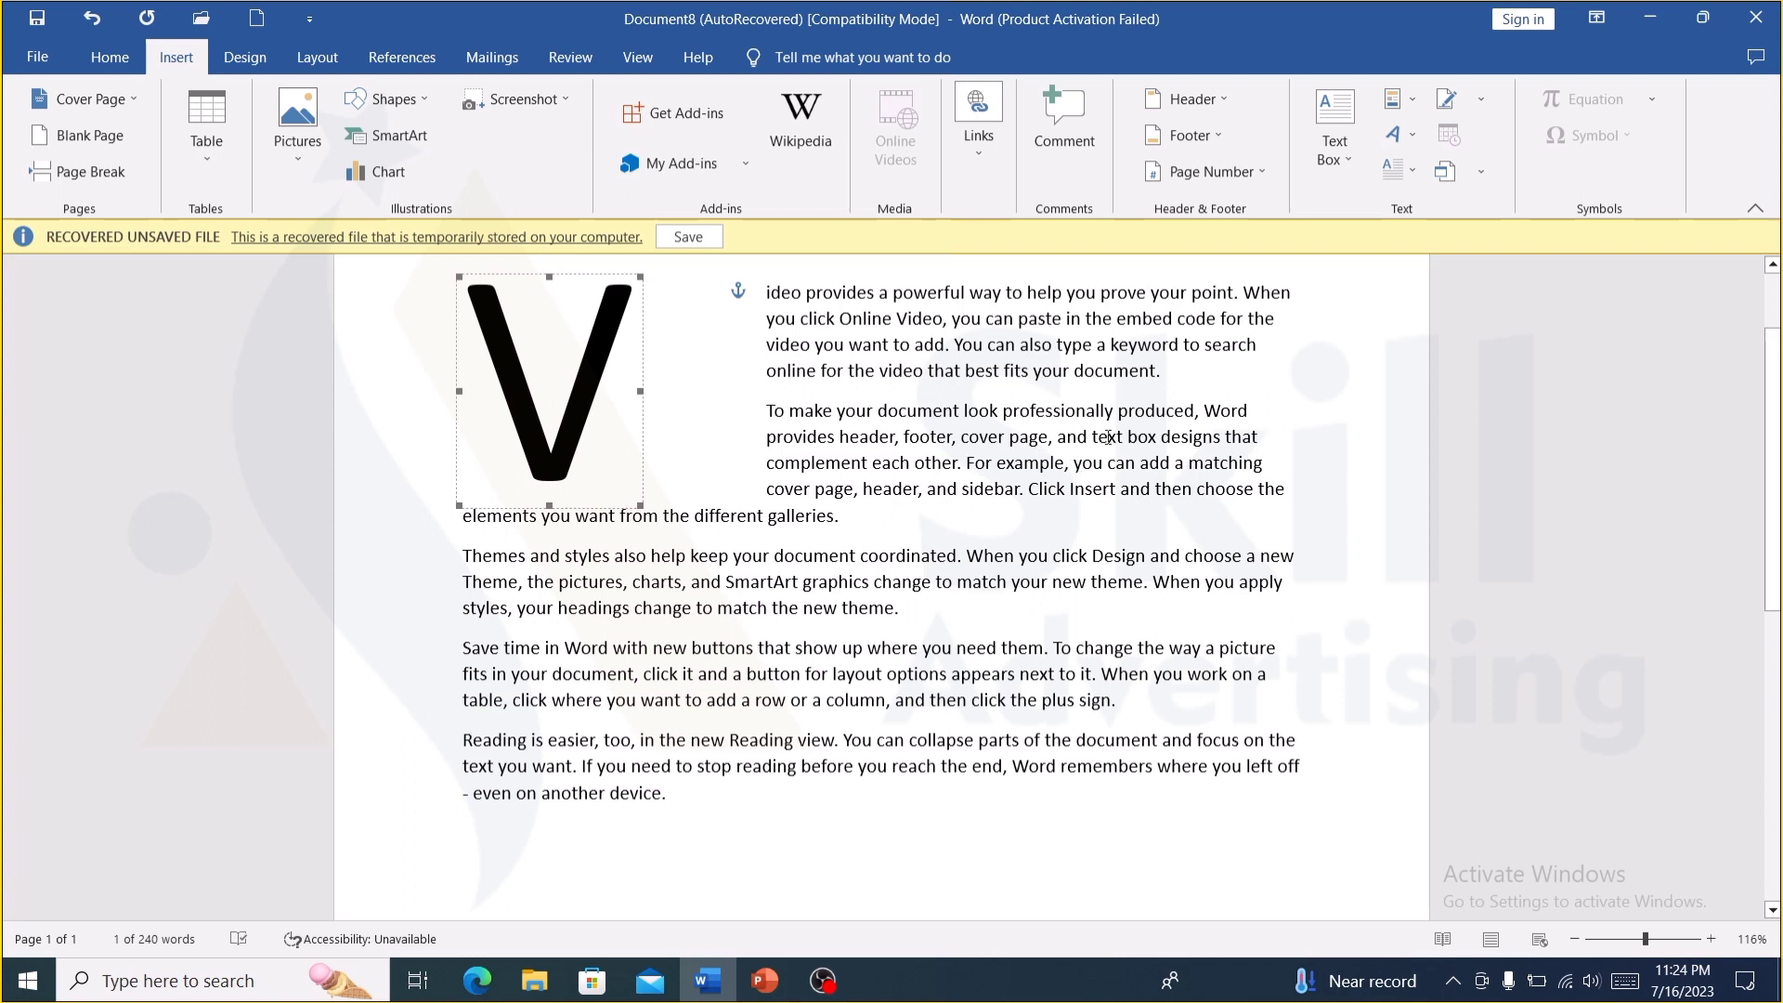
pyautogui.doubleClick(1108, 436)
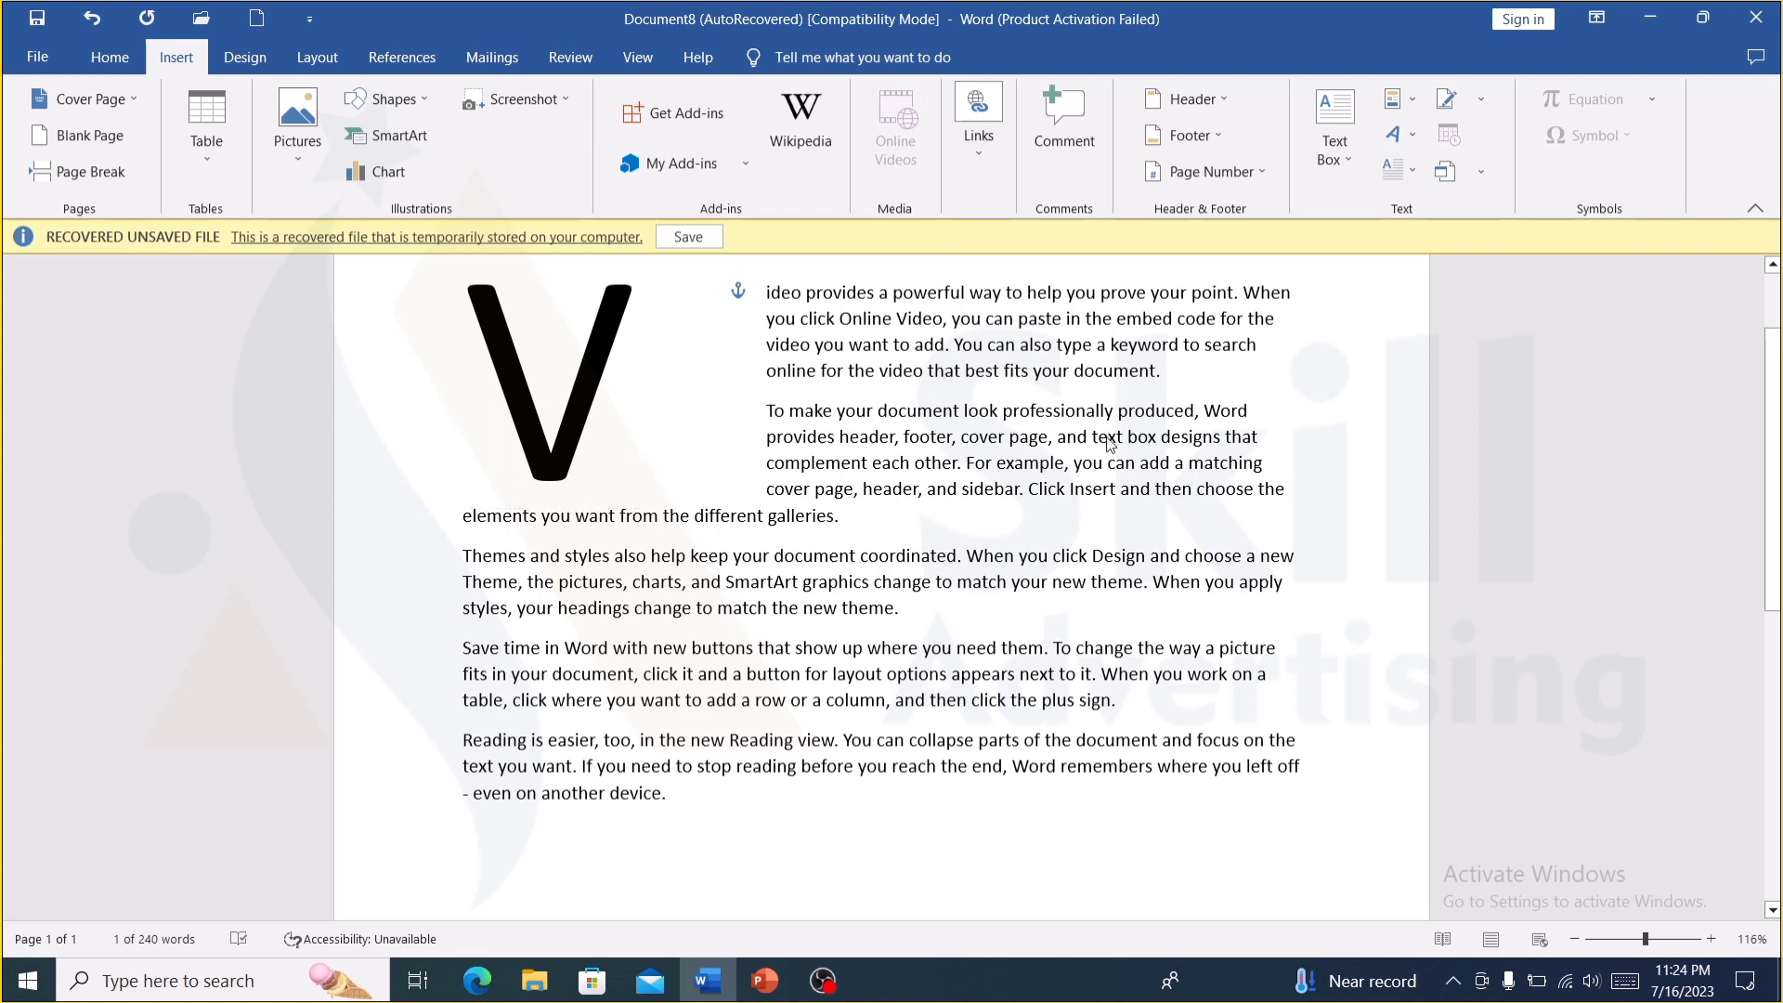
# - Set the drop cap to None, restoring 'Video' as normal text
pyautogui.click(1385, 172)
pyautogui.click(732, 288)
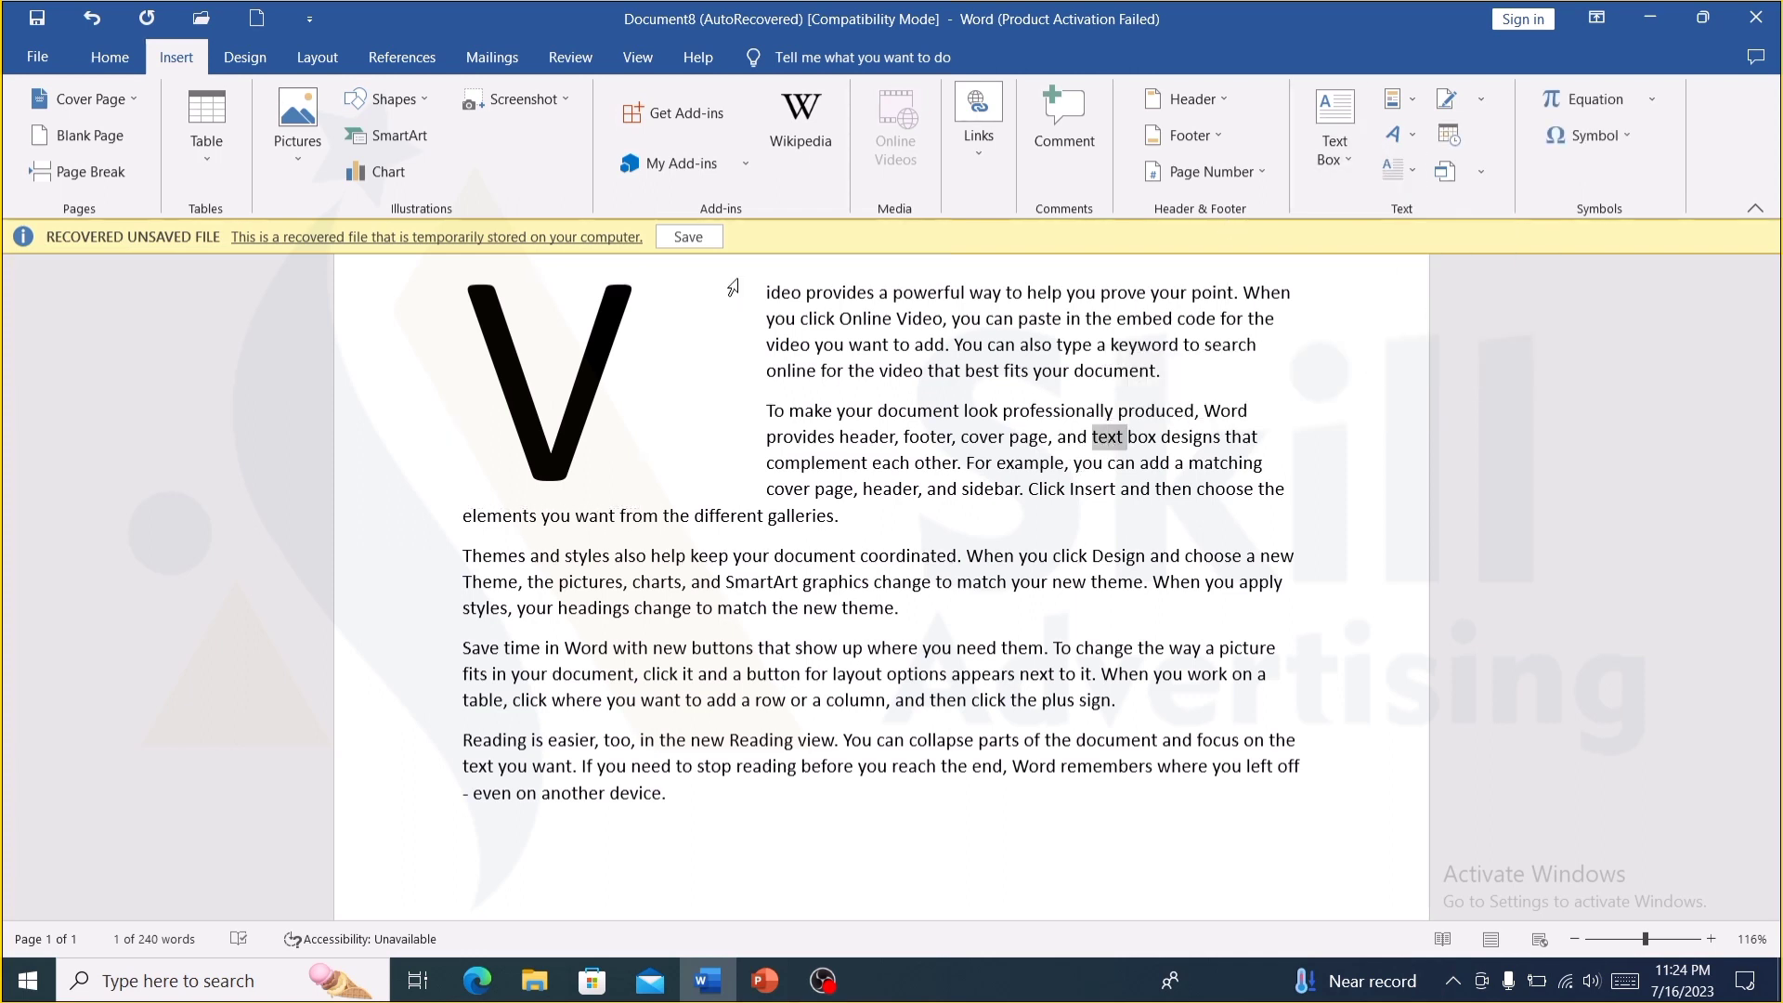
pyautogui.click(670, 362)
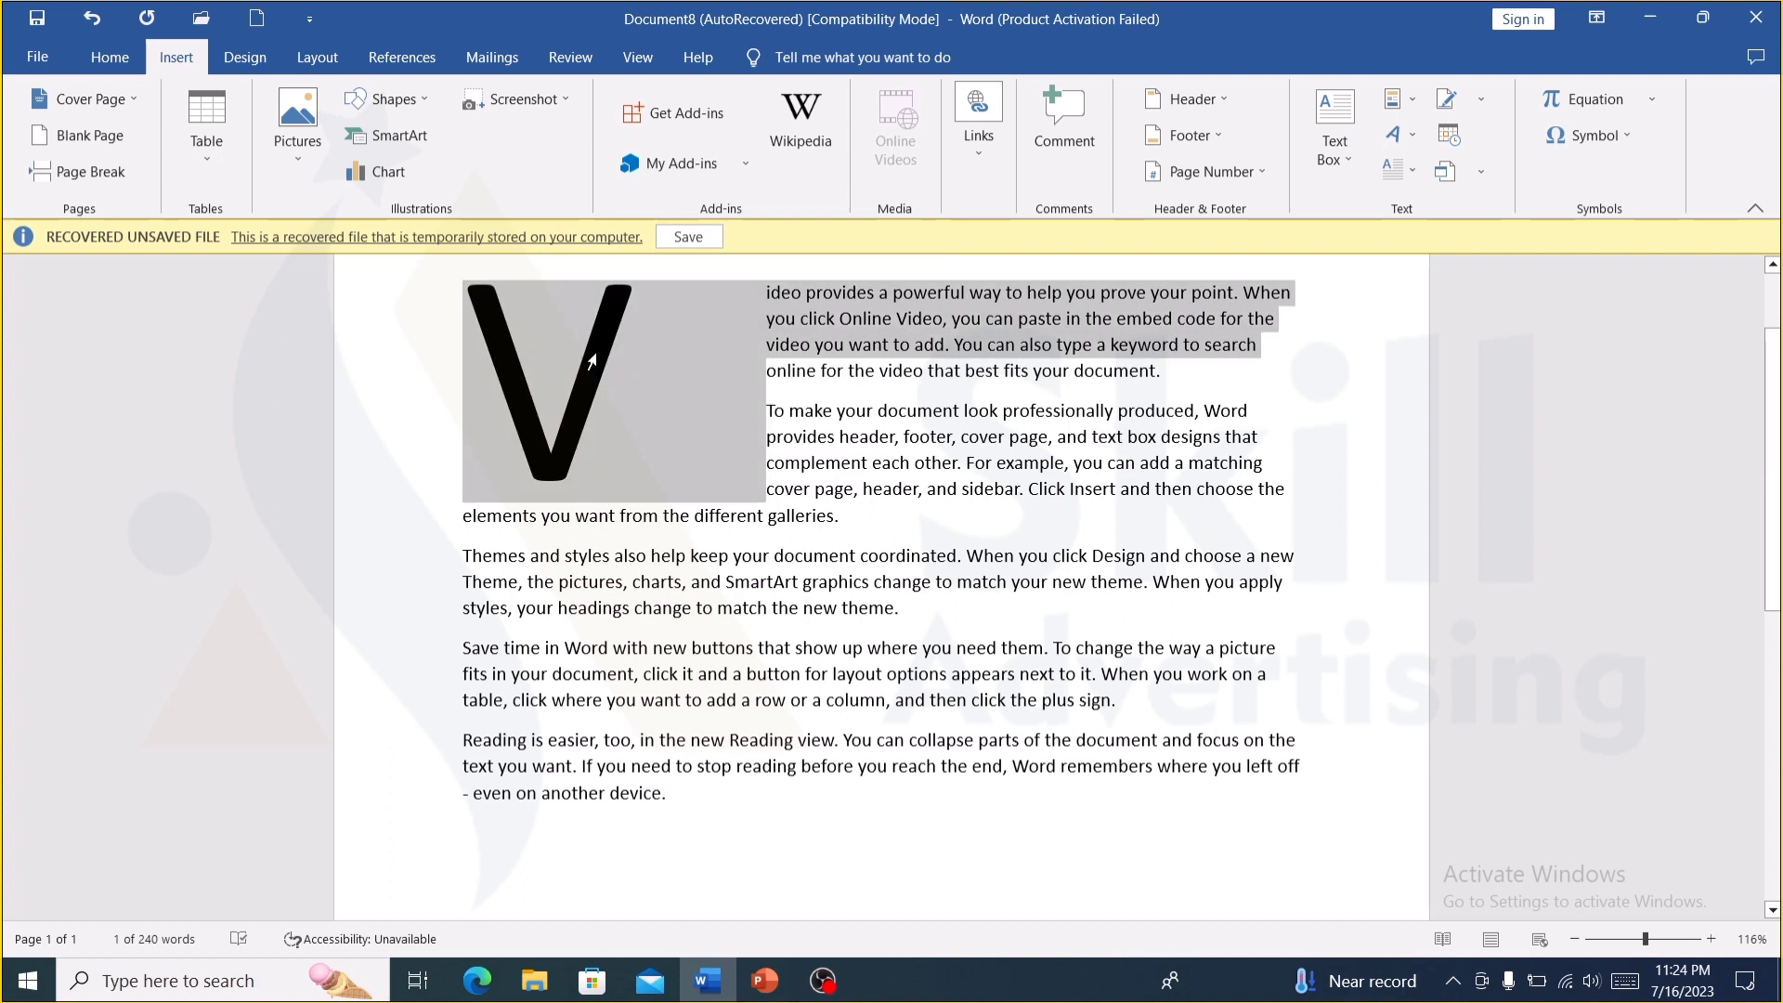
pyautogui.click(1410, 182)
pyautogui.click(1434, 212)
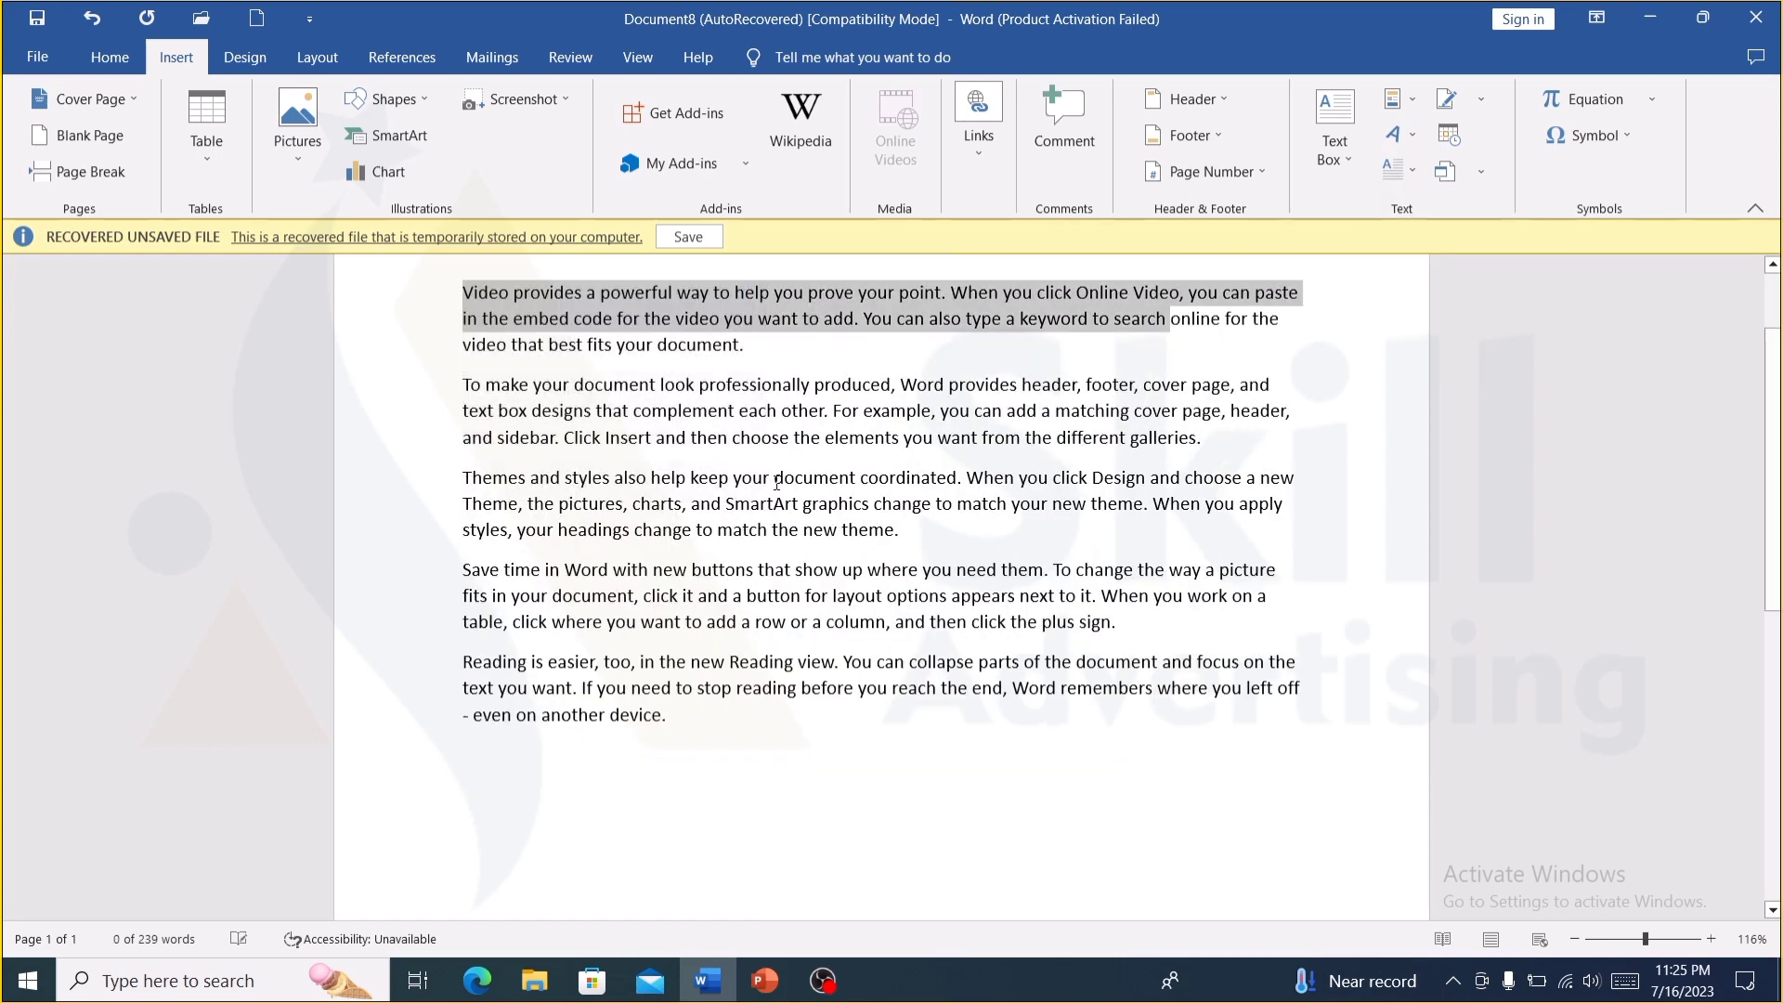
# - Insert a signature line on the empty last line with the signer's name and the title 'manager'
pyautogui.scroll(-3, 776, 483)
pyautogui.click(704, 743)
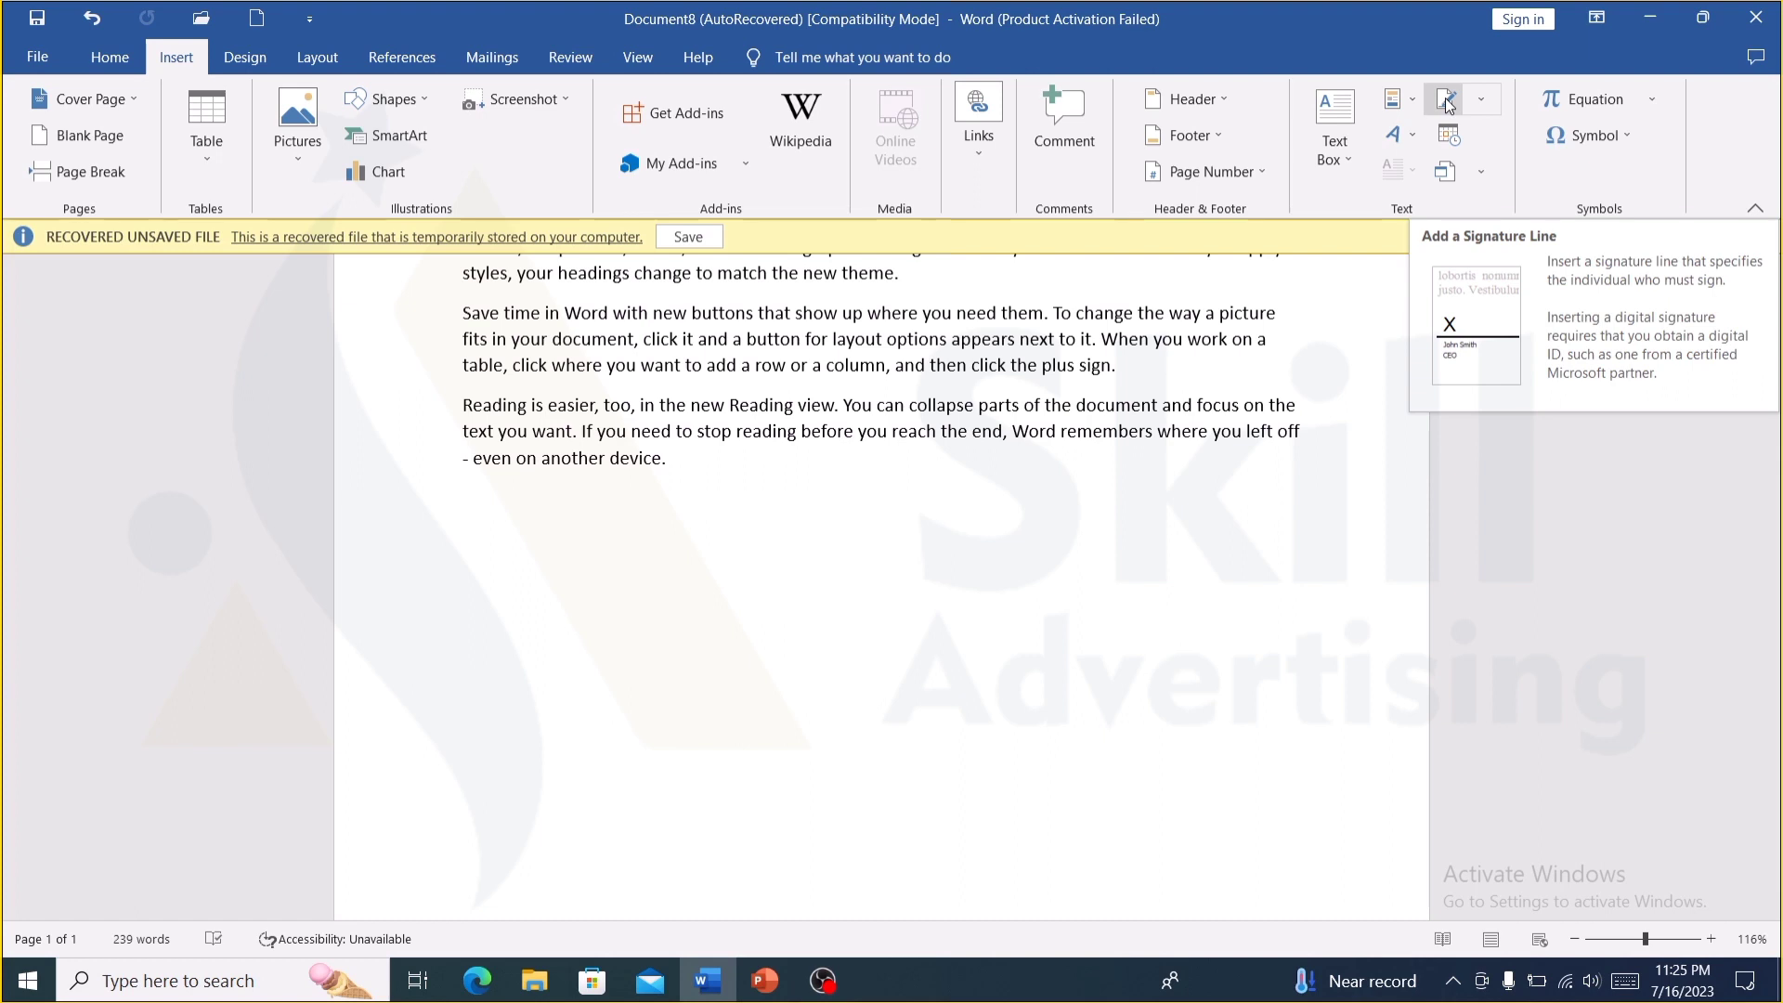
pyautogui.click(1448, 102)
pyautogui.write('asad')
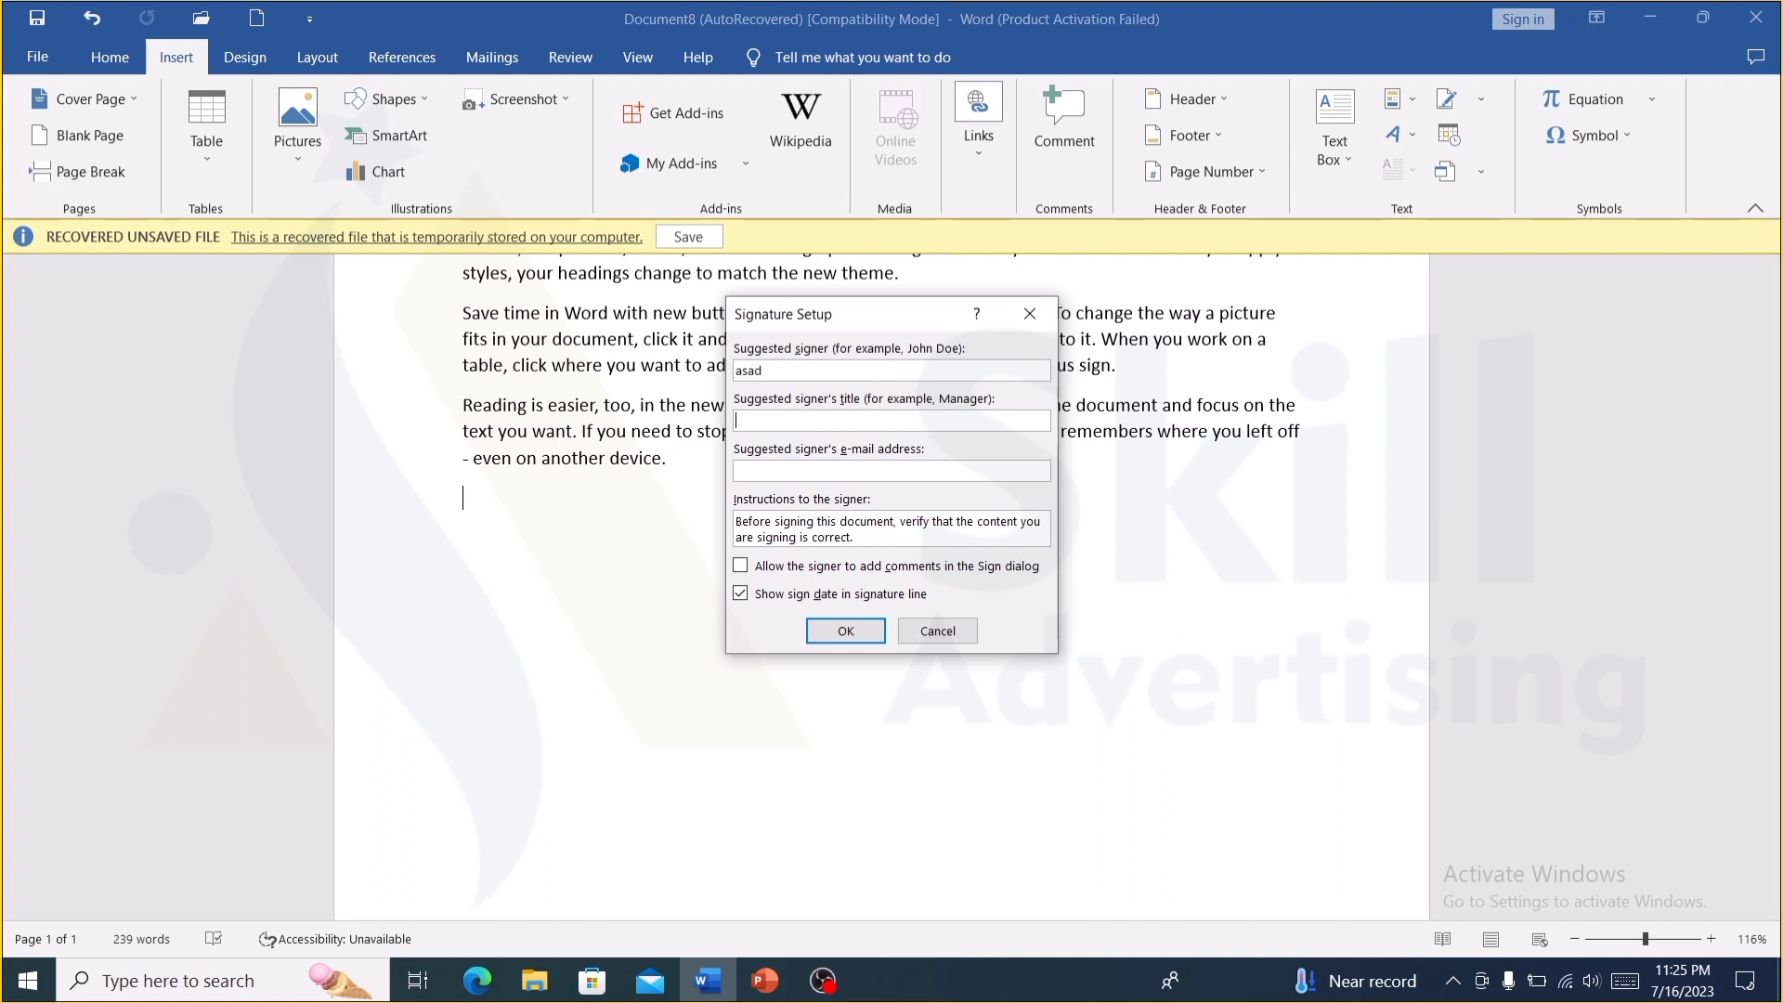
pyautogui.write('manager')
pyautogui.press('Return')
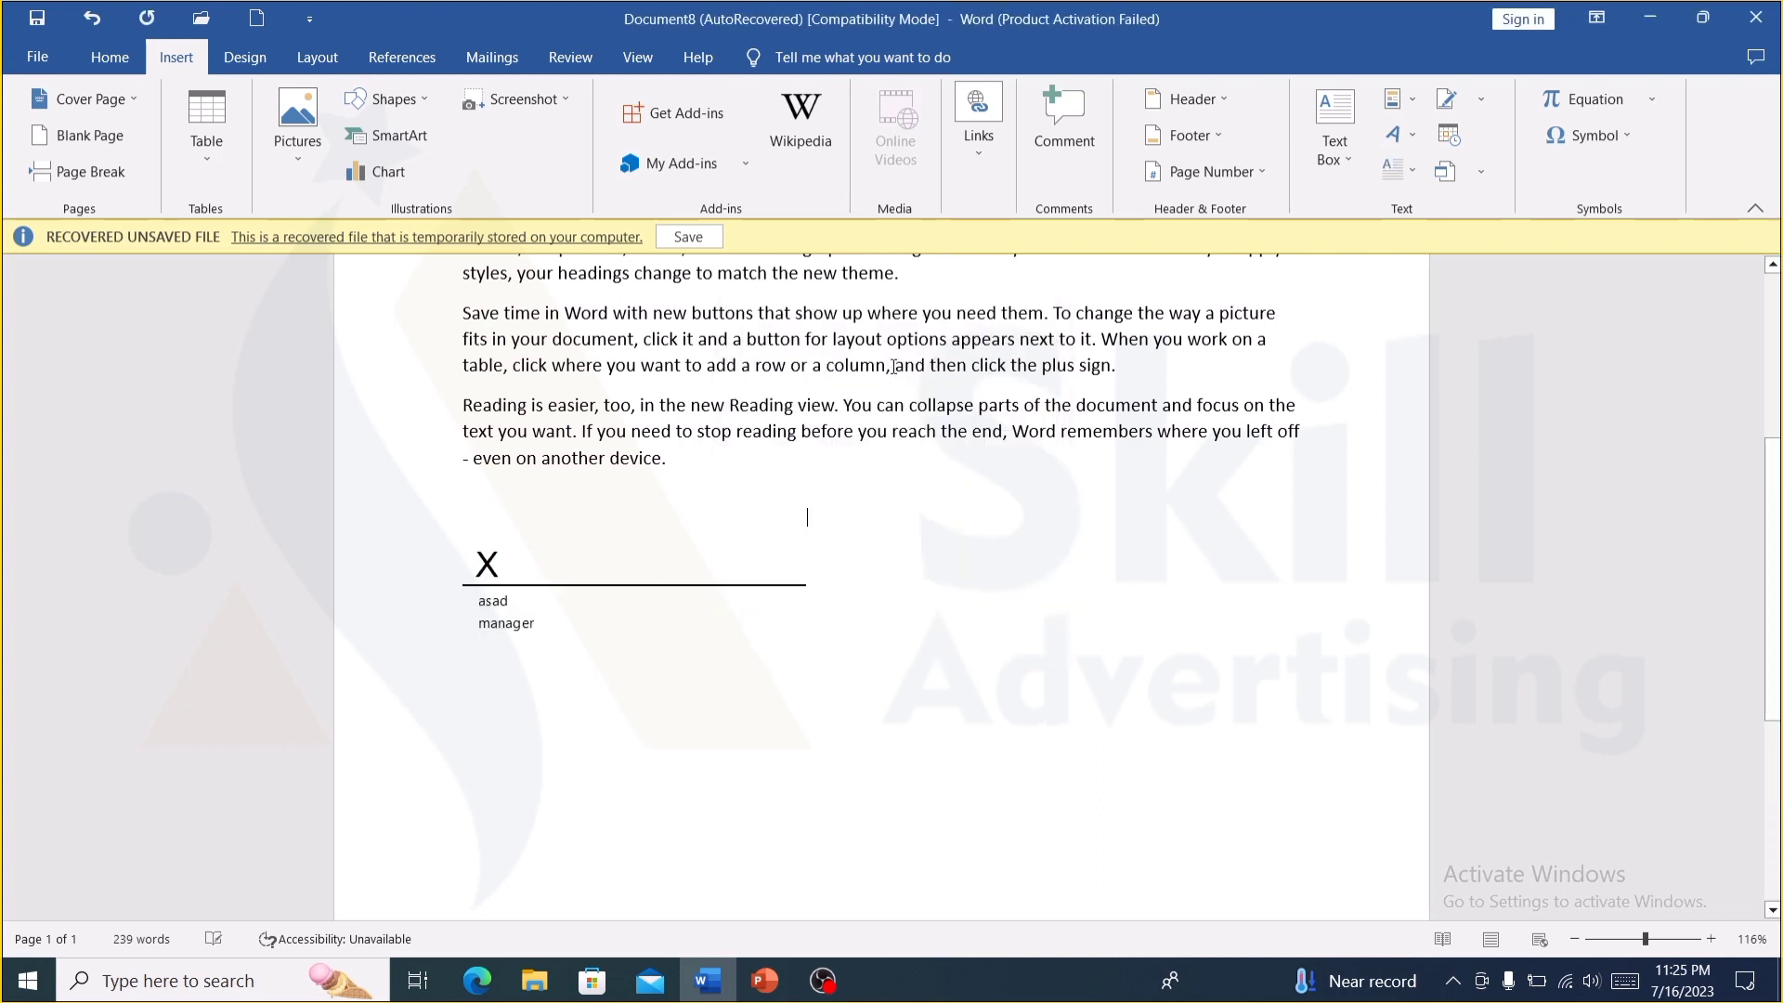
pyautogui.click(569, 578)
pyautogui.doubleClick(546, 604)
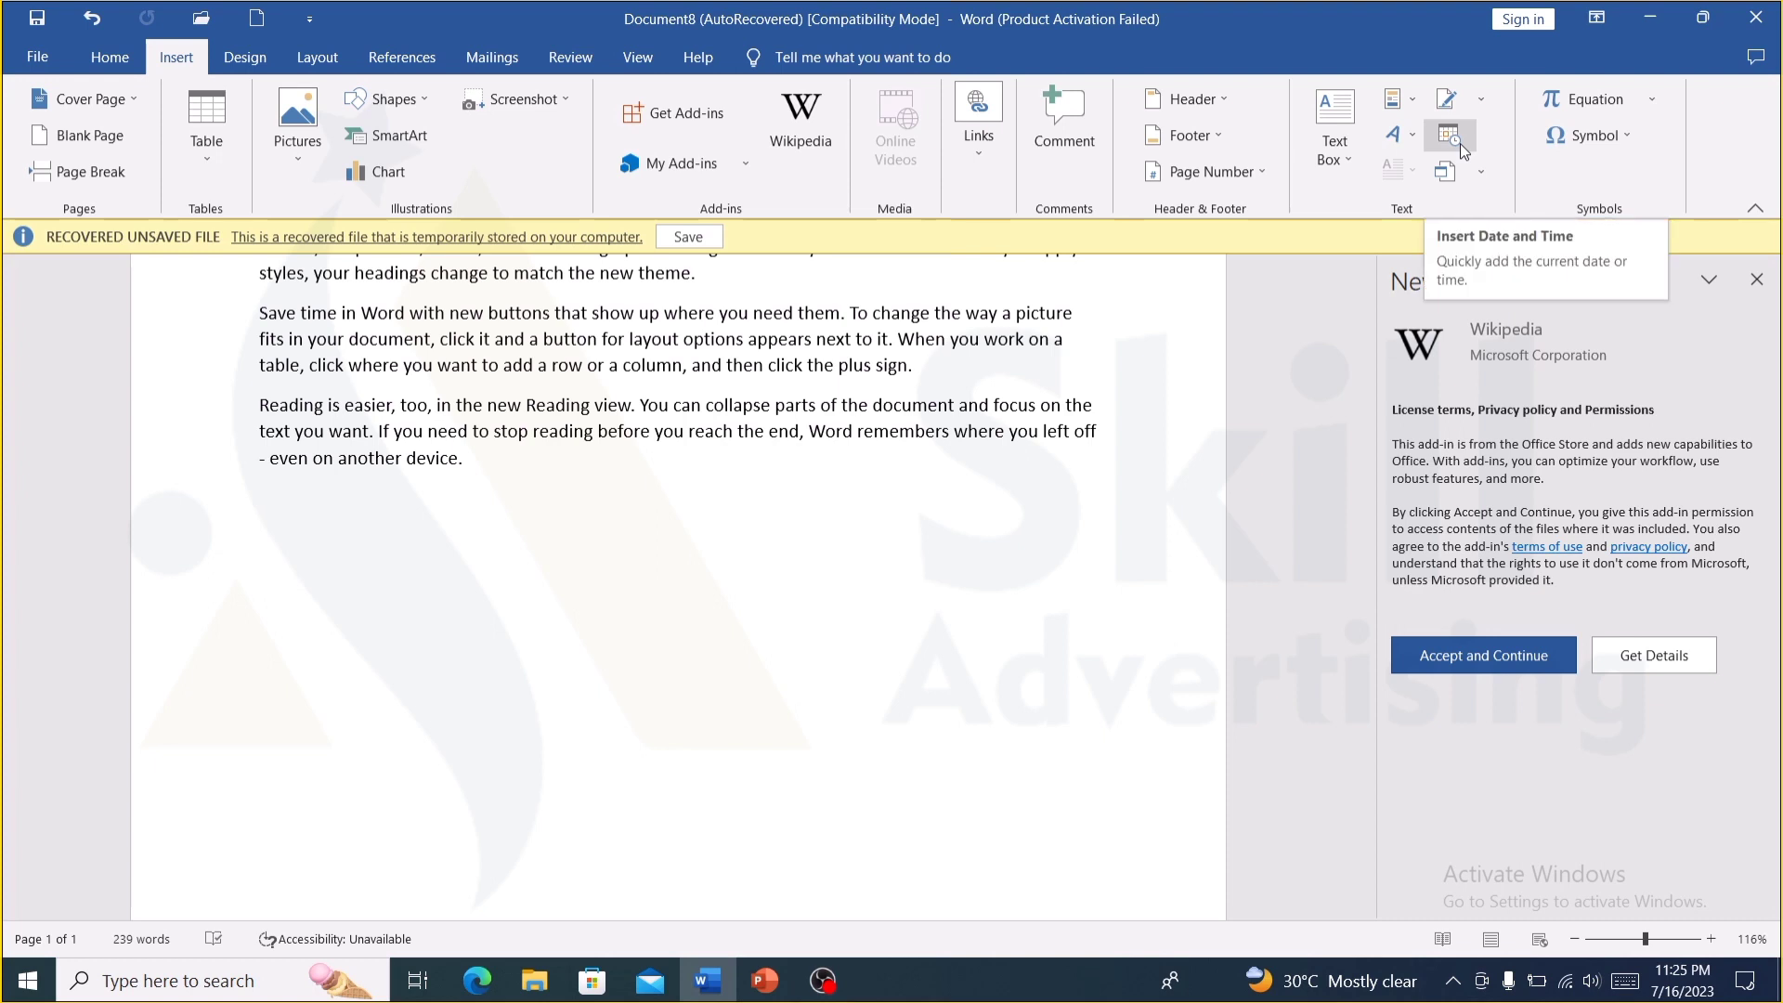
# - Insert the date 'Sunday, July 16, 2023' on a new line below the last paragraph
pyautogui.click(1460, 143)
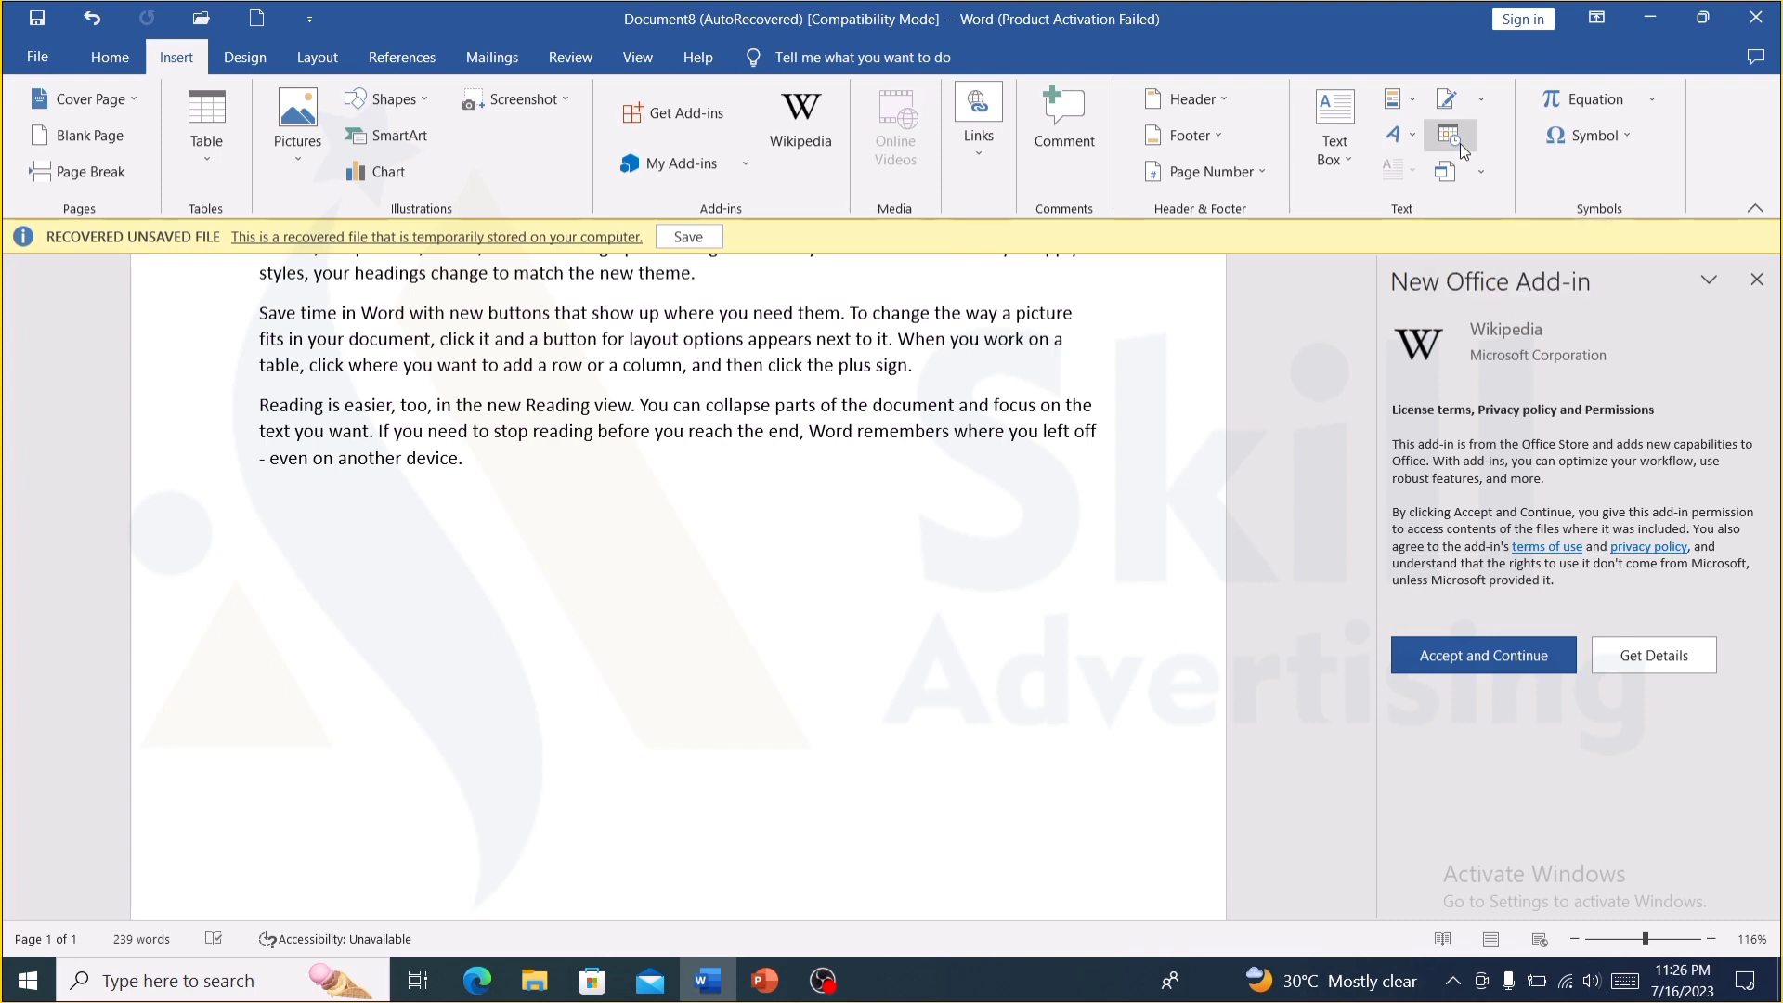
pyautogui.click(688, 348)
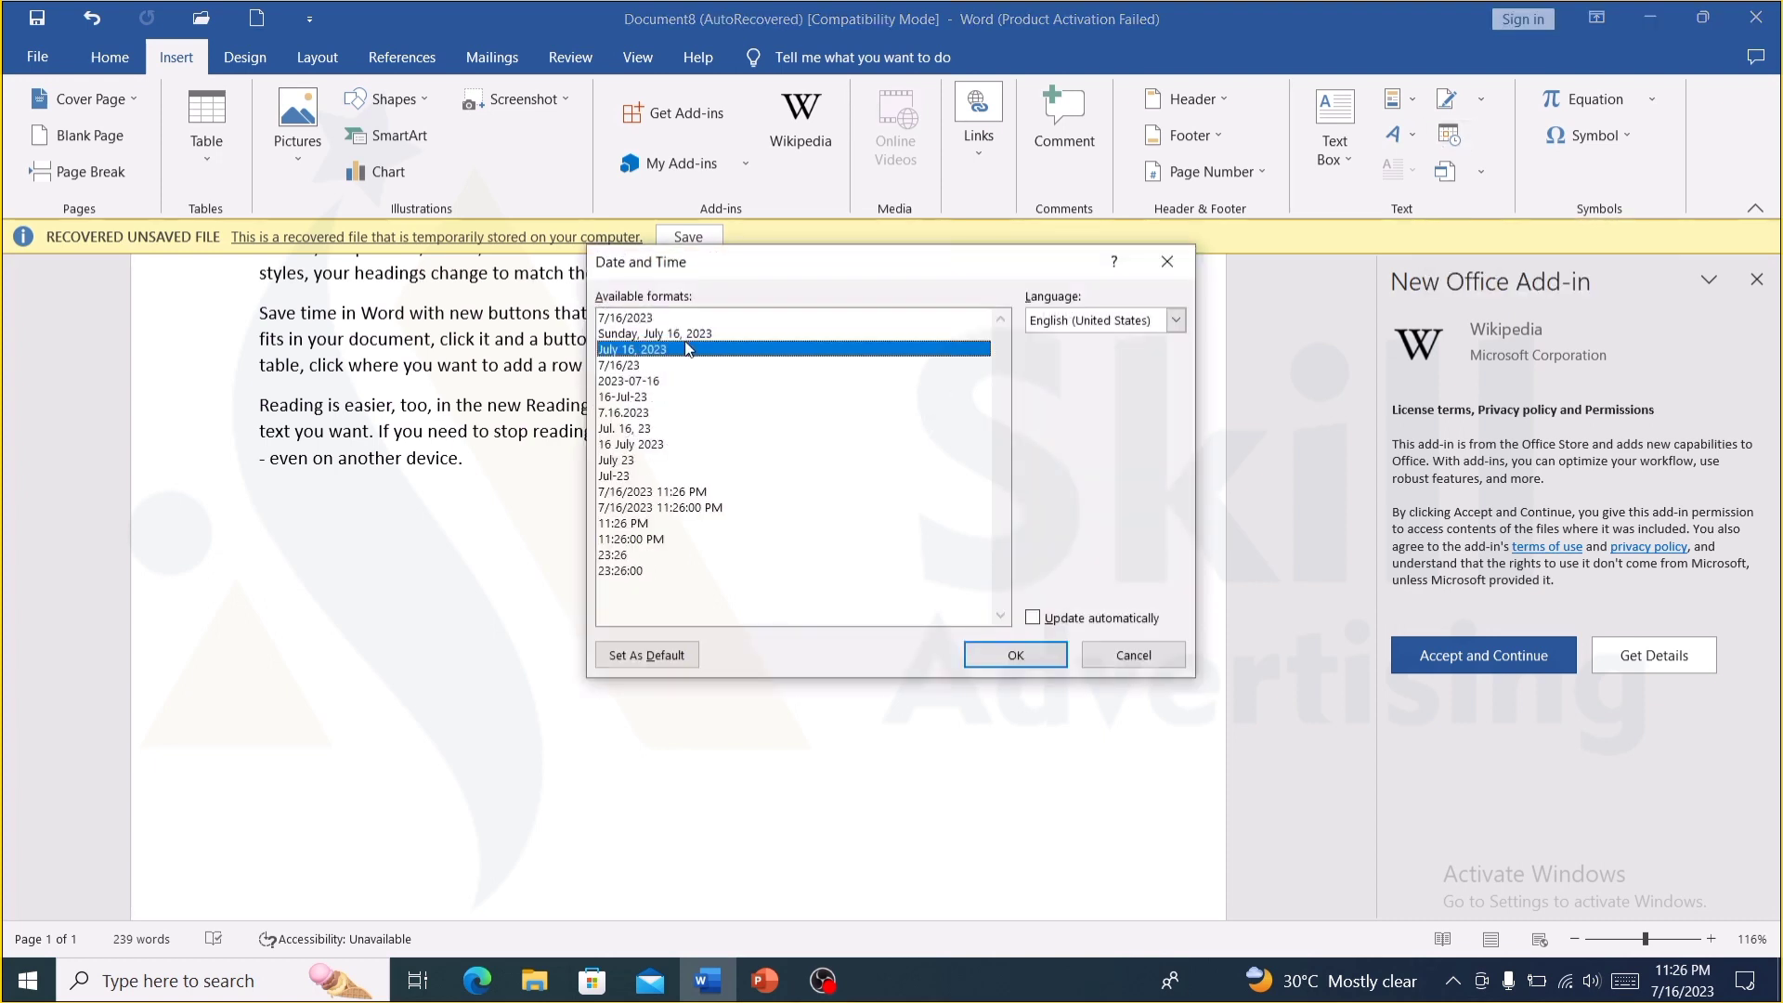
pyautogui.click(690, 335)
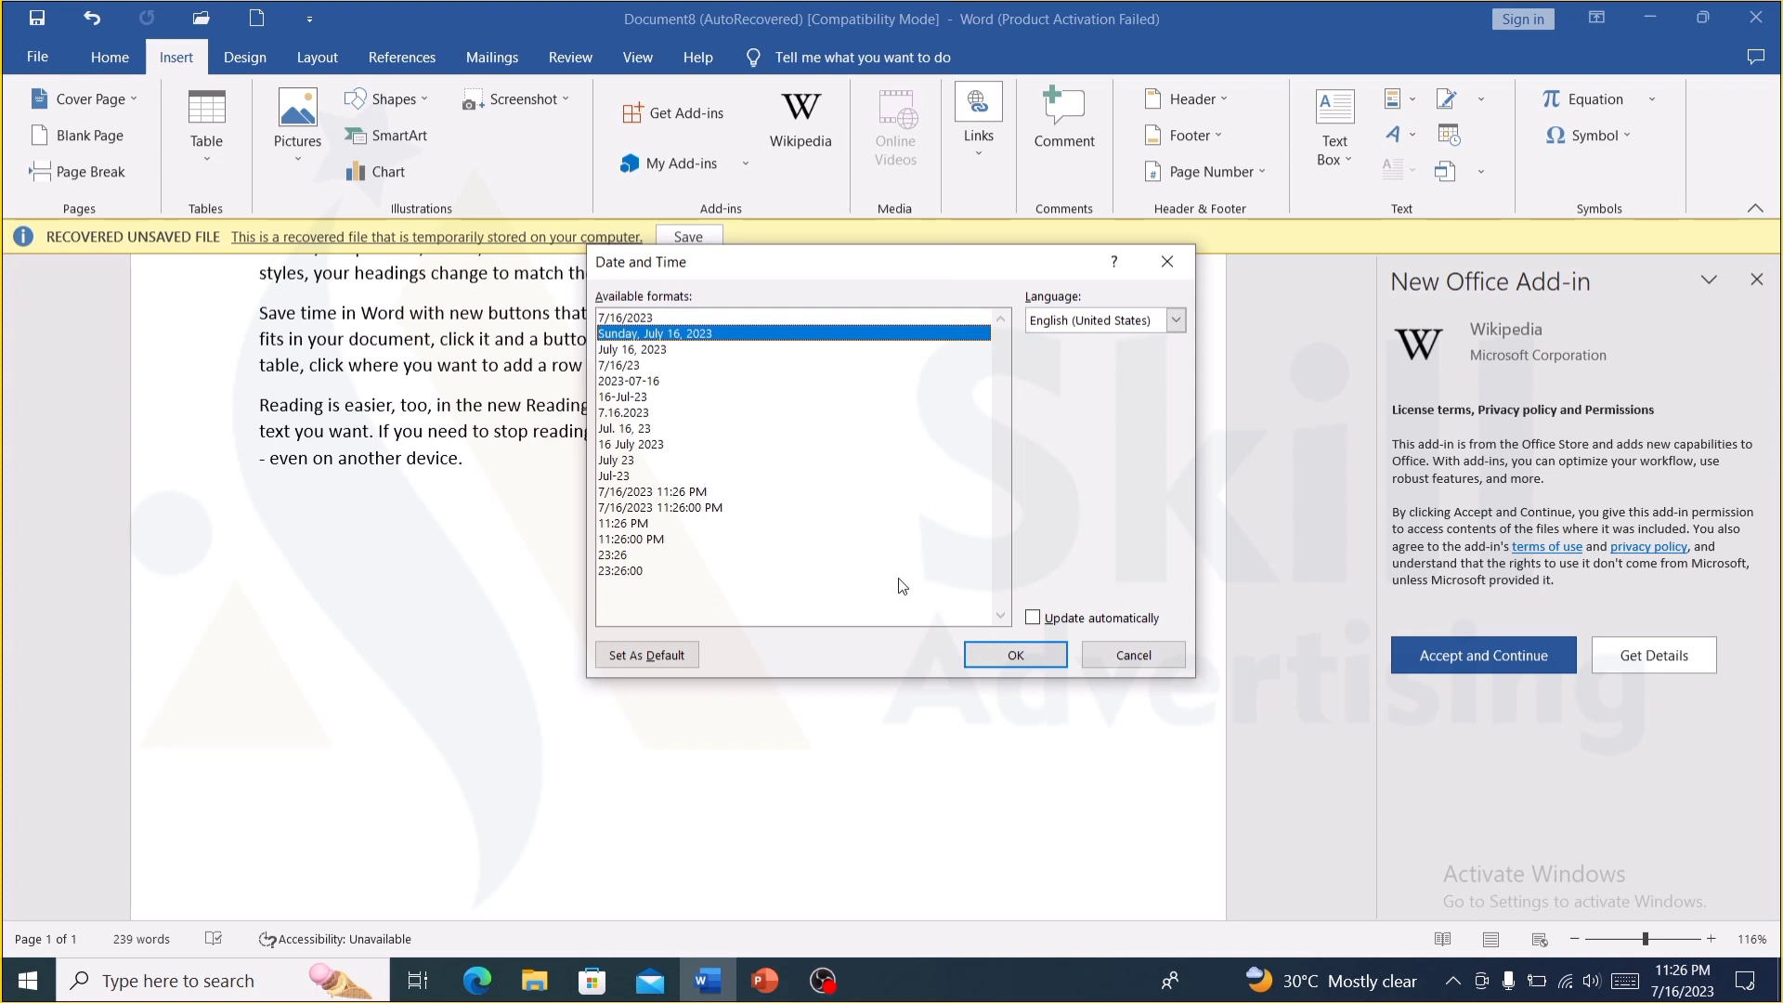
pyautogui.click(1002, 660)
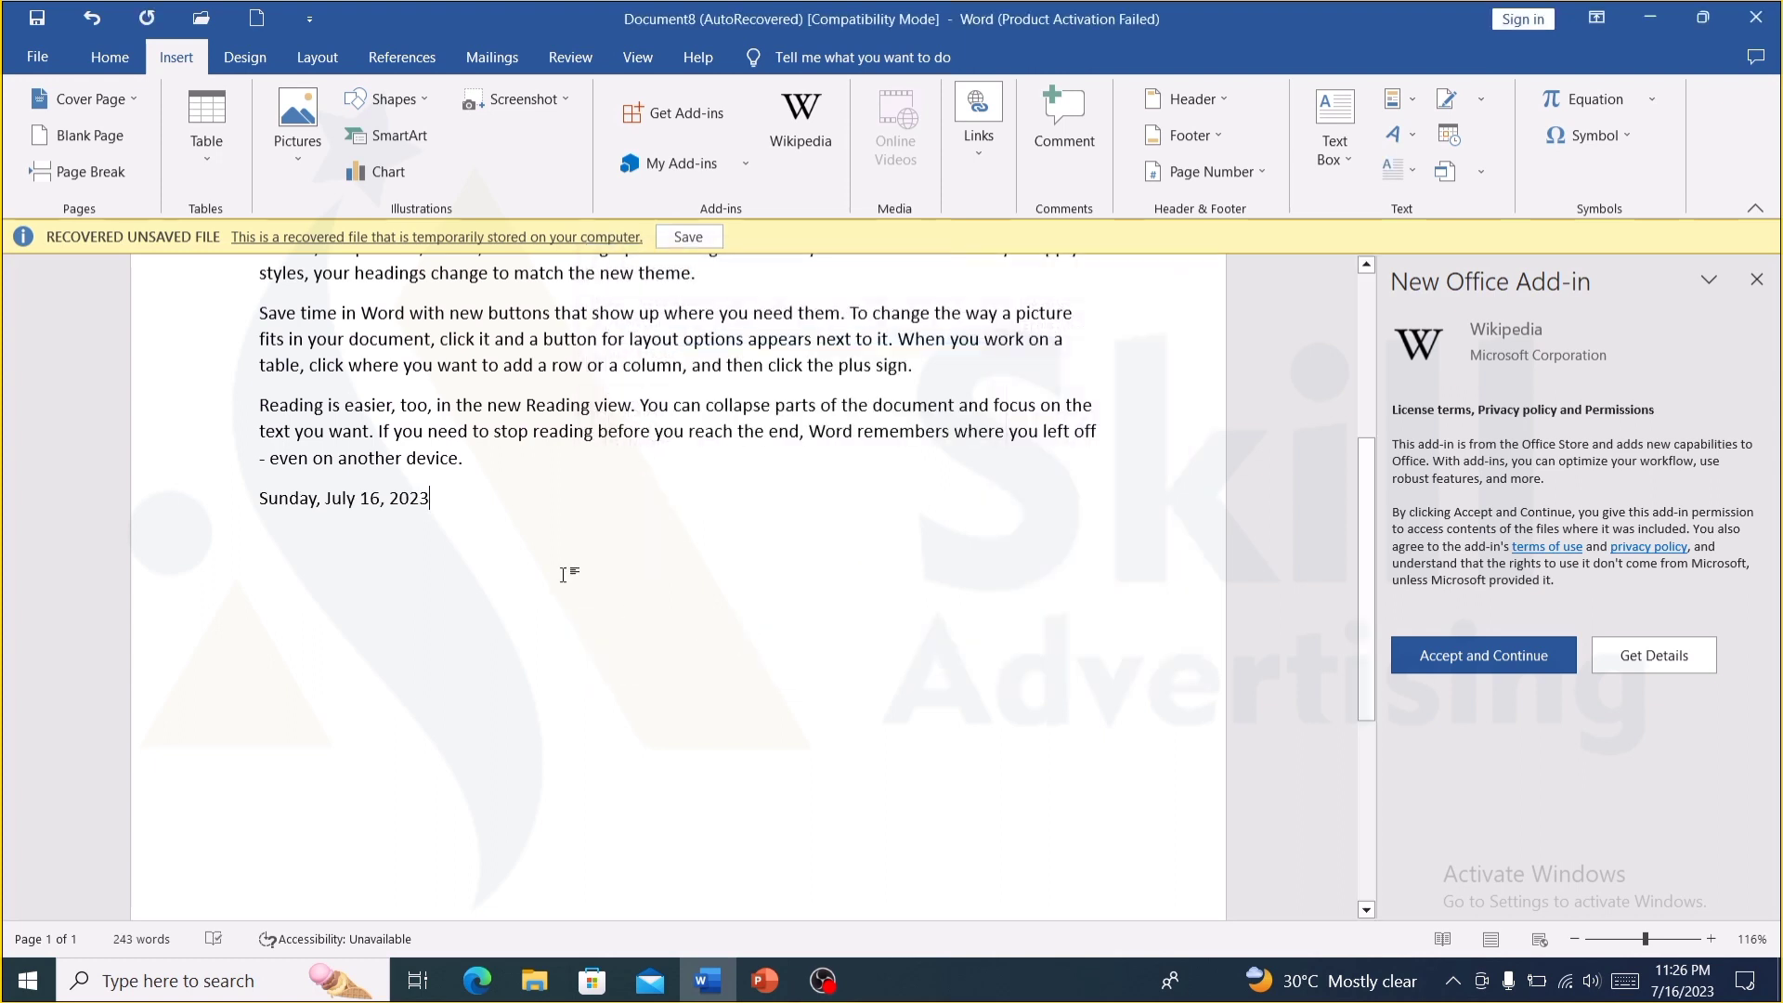
pyautogui.click(492, 537)
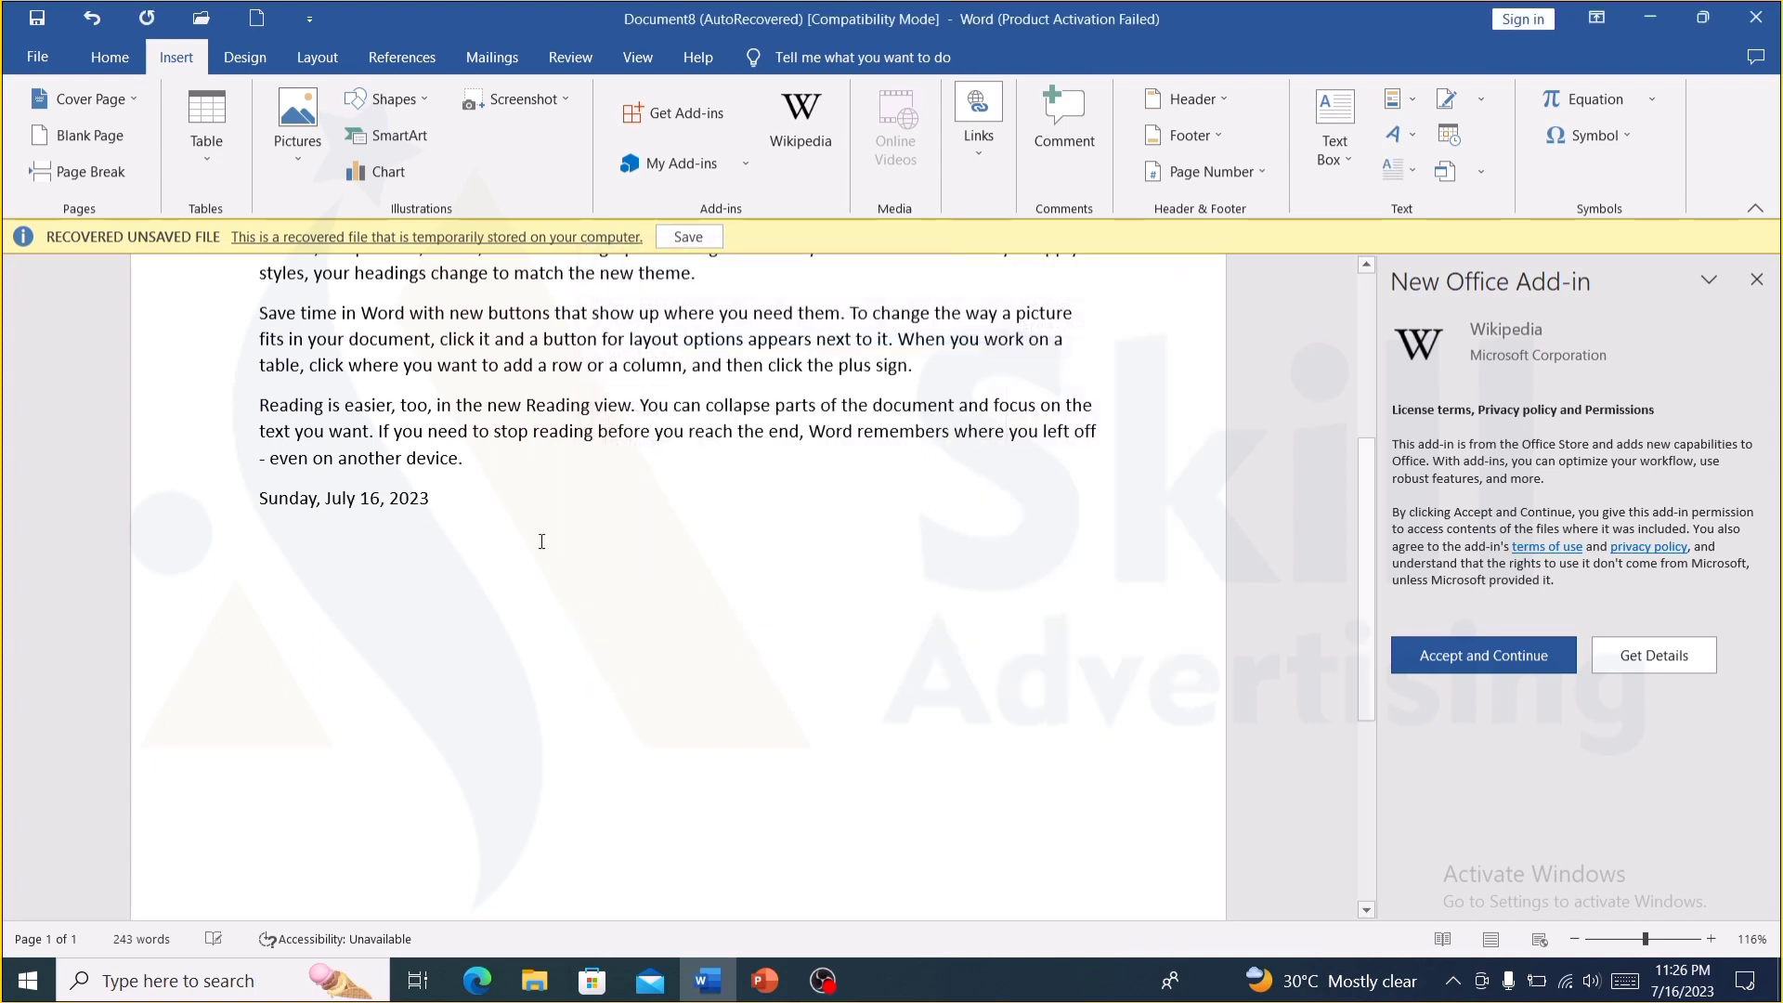
pyautogui.click(1473, 178)
# - Embed a new Bitmap Image object and draw a gold-filled five-point star in Paint
pyautogui.click(1474, 199)
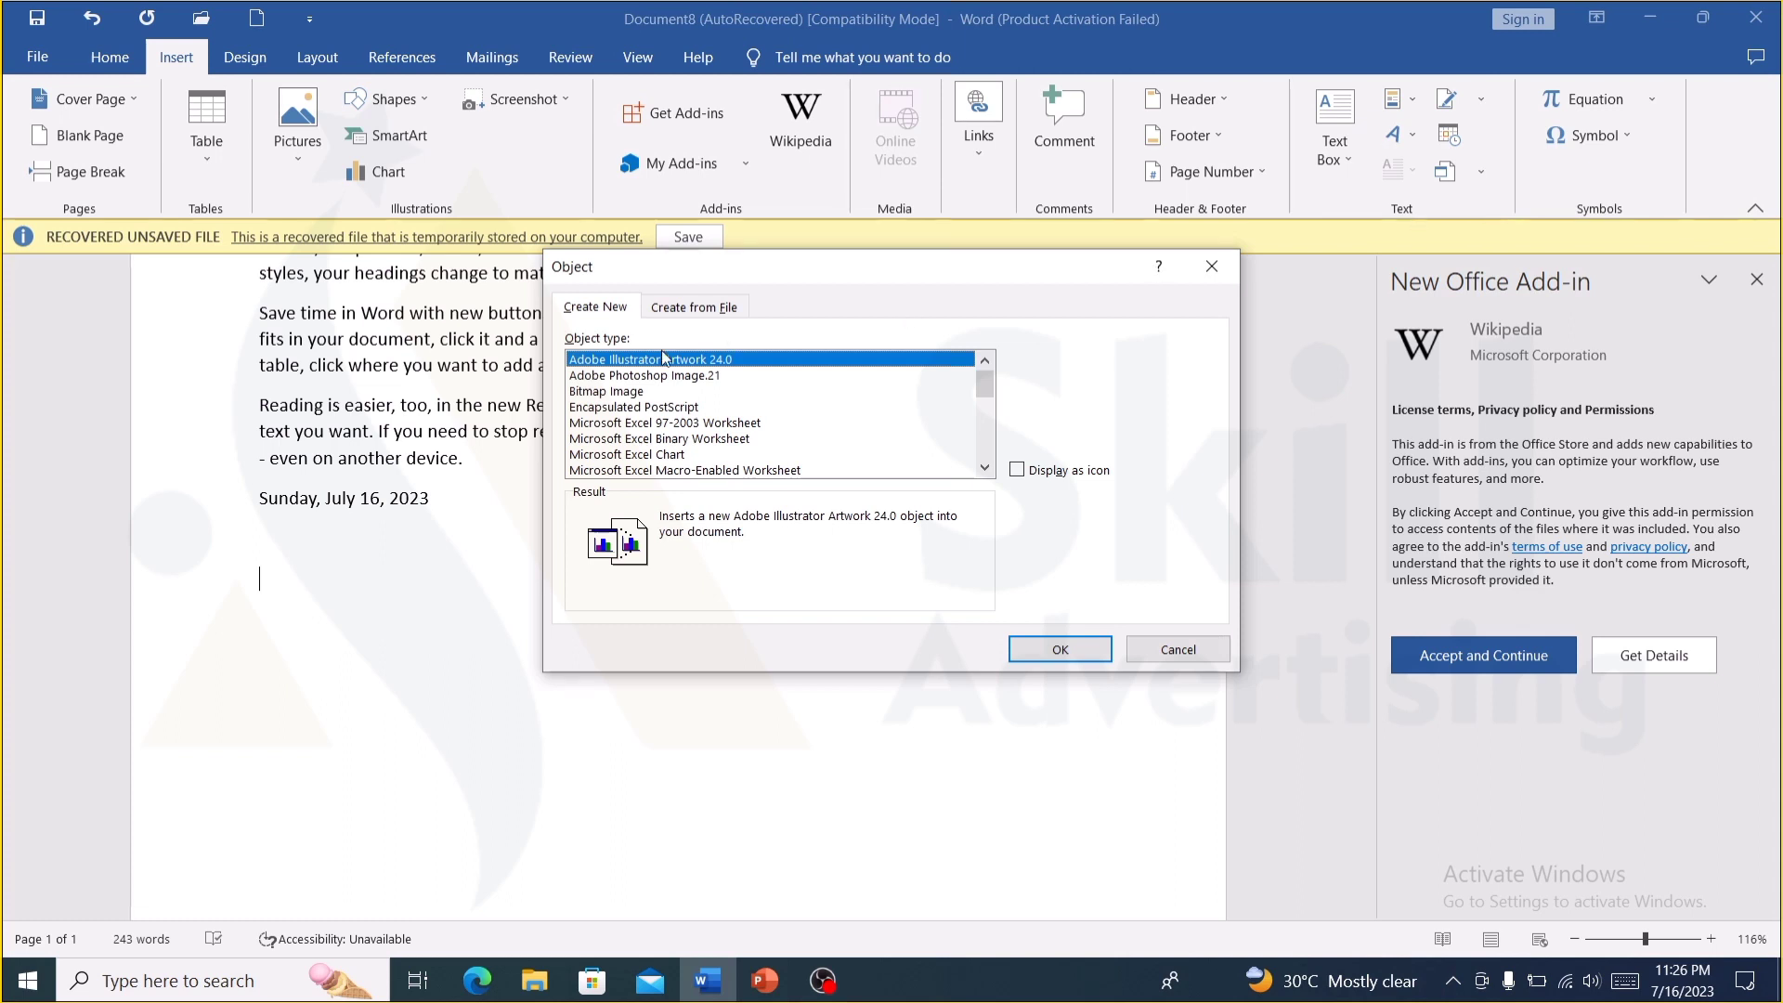
pyautogui.click(609, 391)
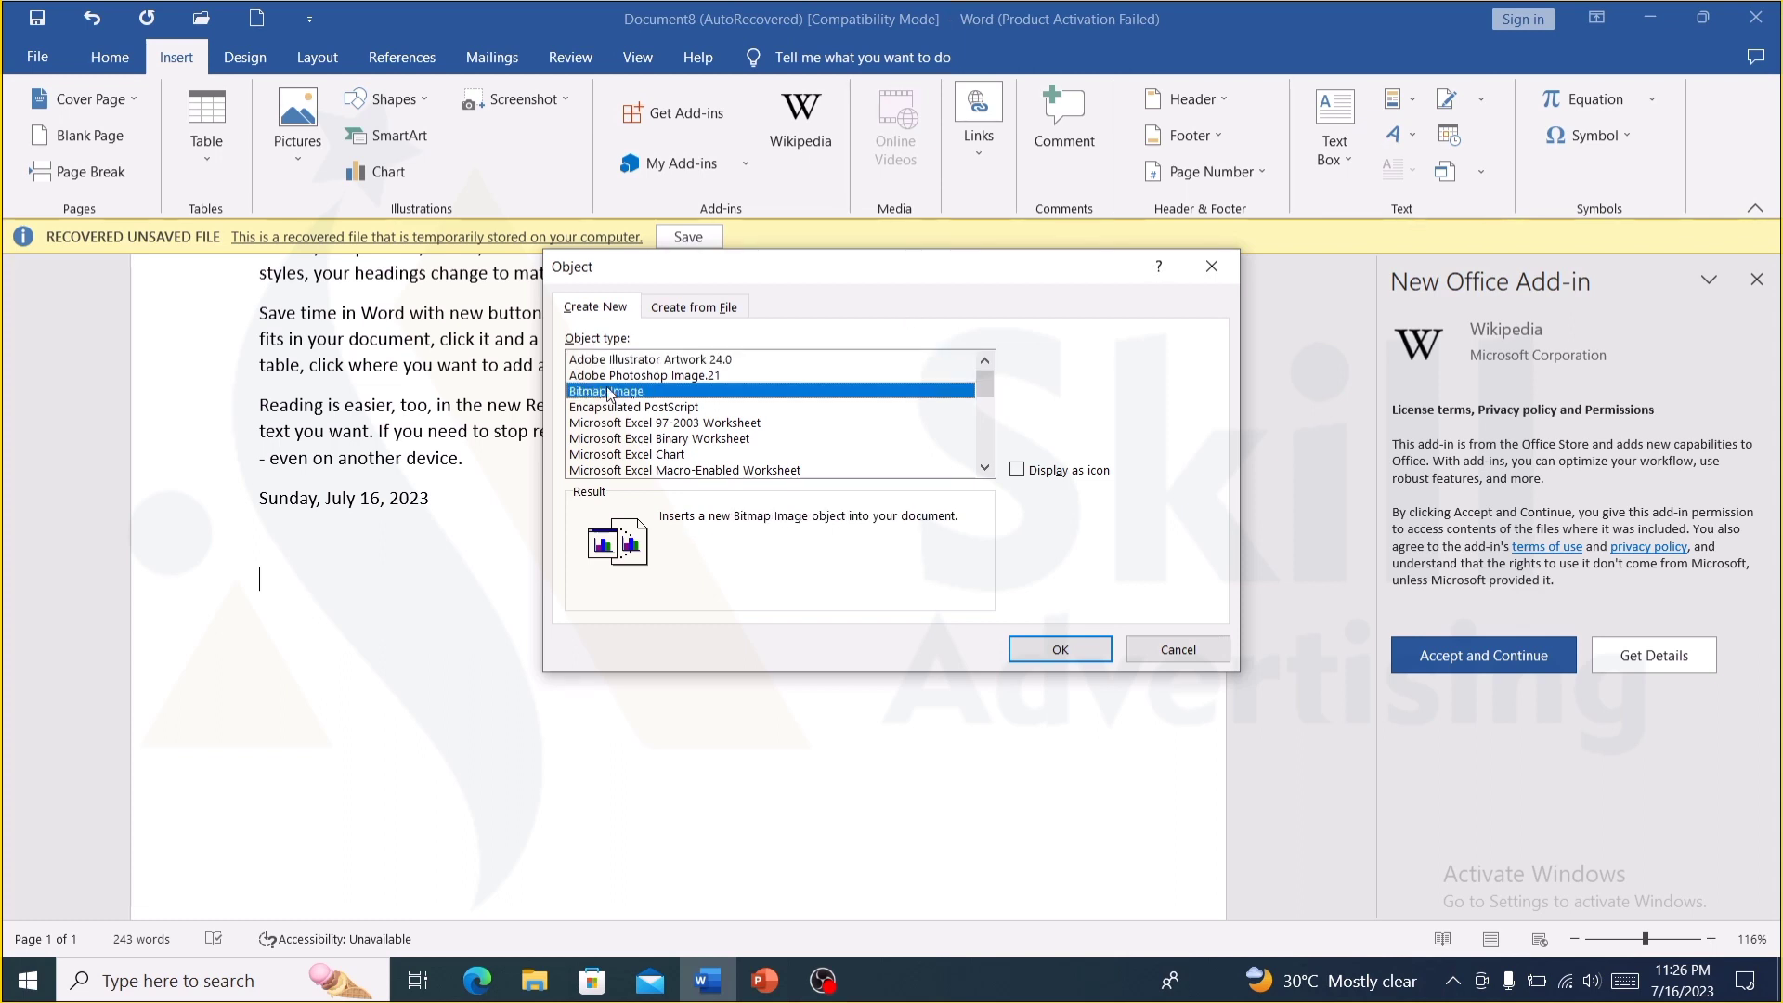
pyautogui.click(1060, 650)
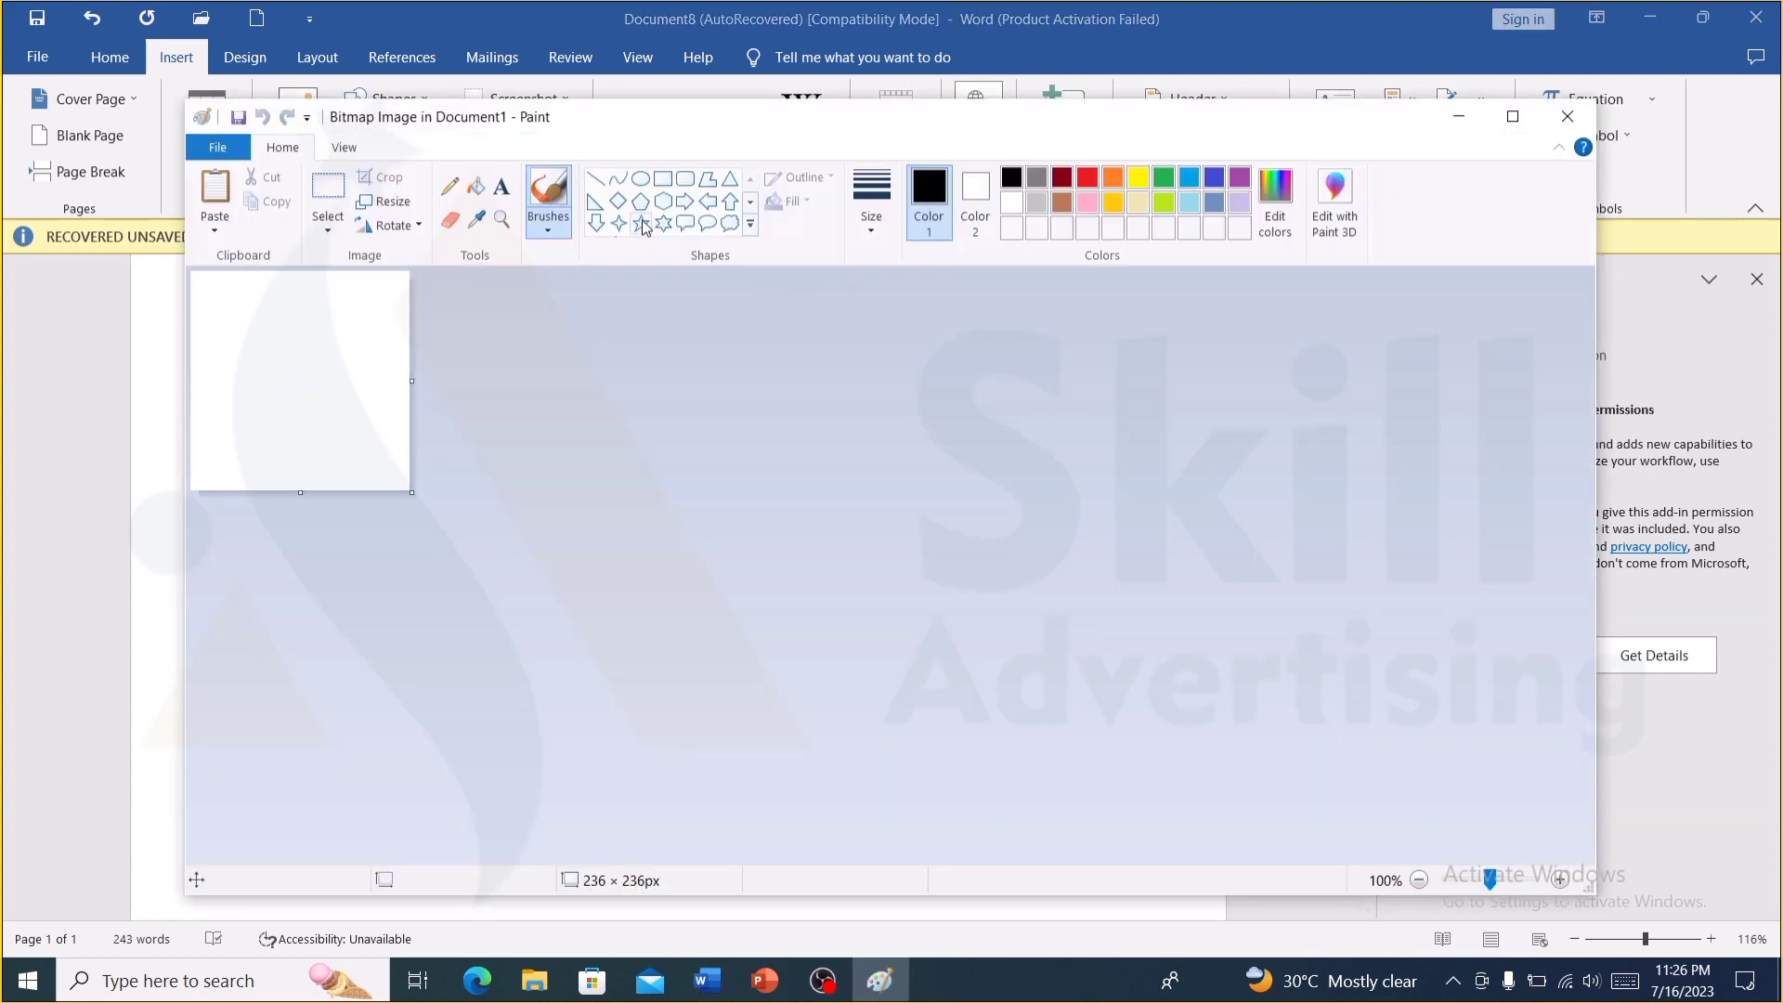
pyautogui.click(641, 223)
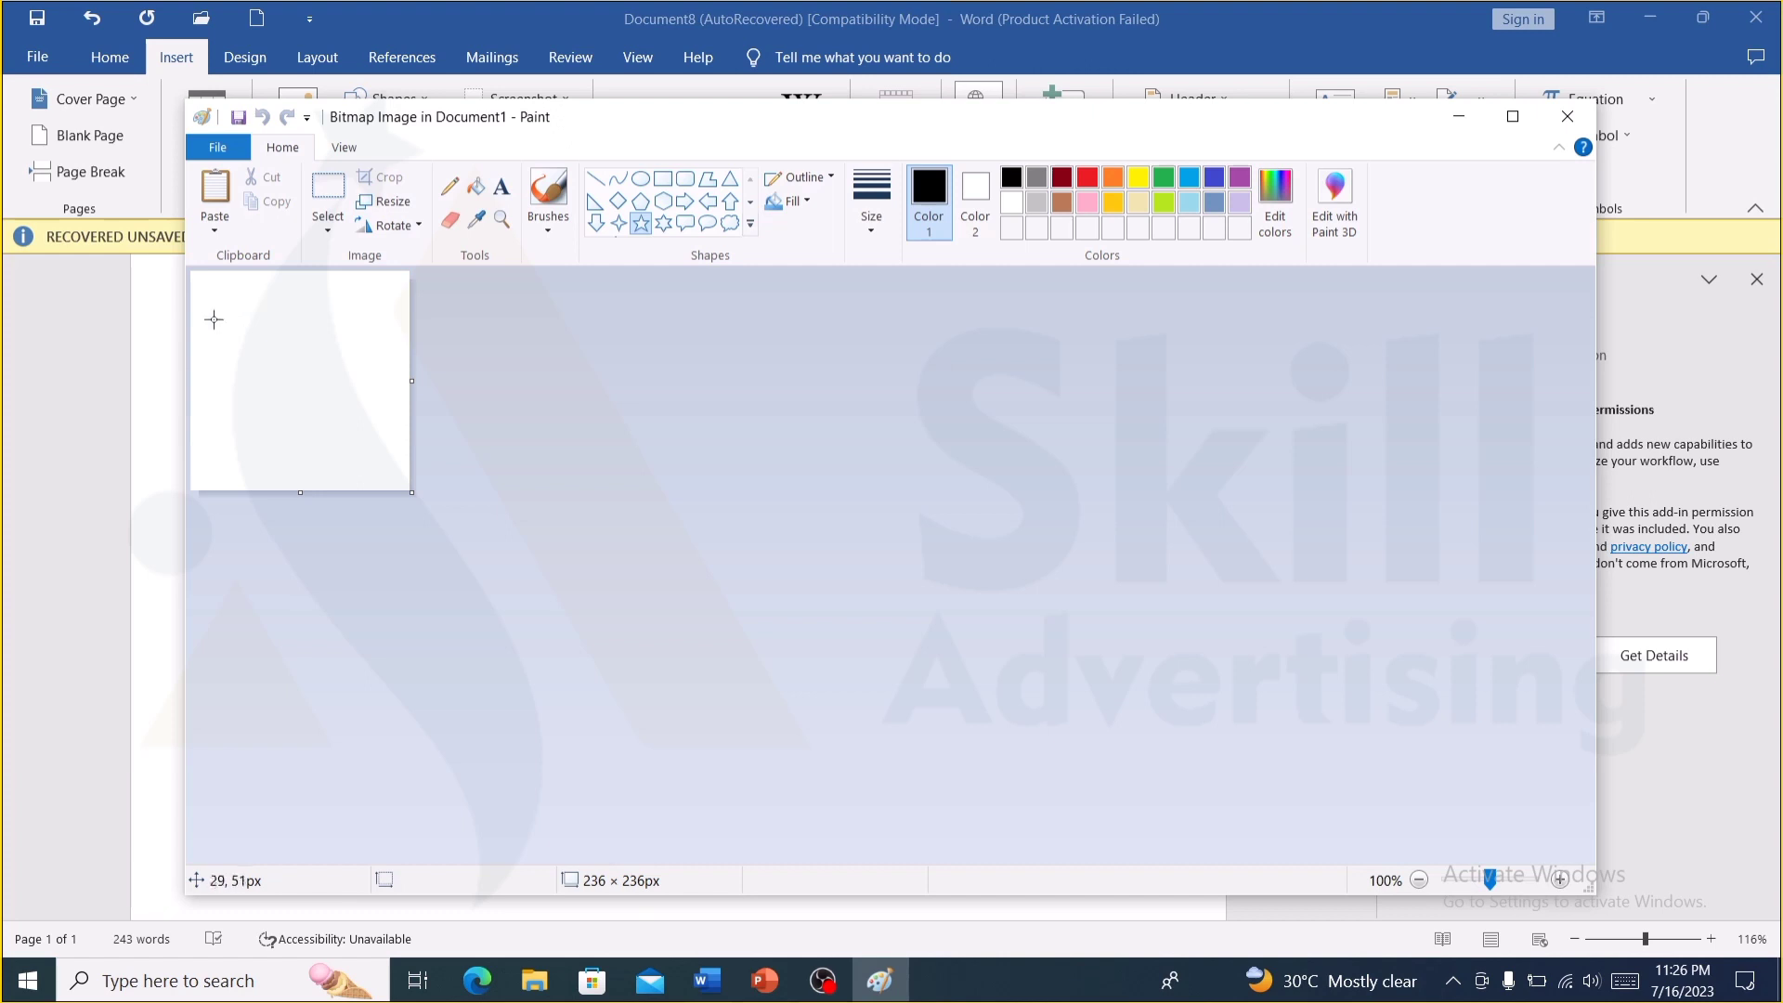
pyautogui.moveTo(208, 318); pyautogui.dragTo(371, 458)
pyautogui.click(477, 190)
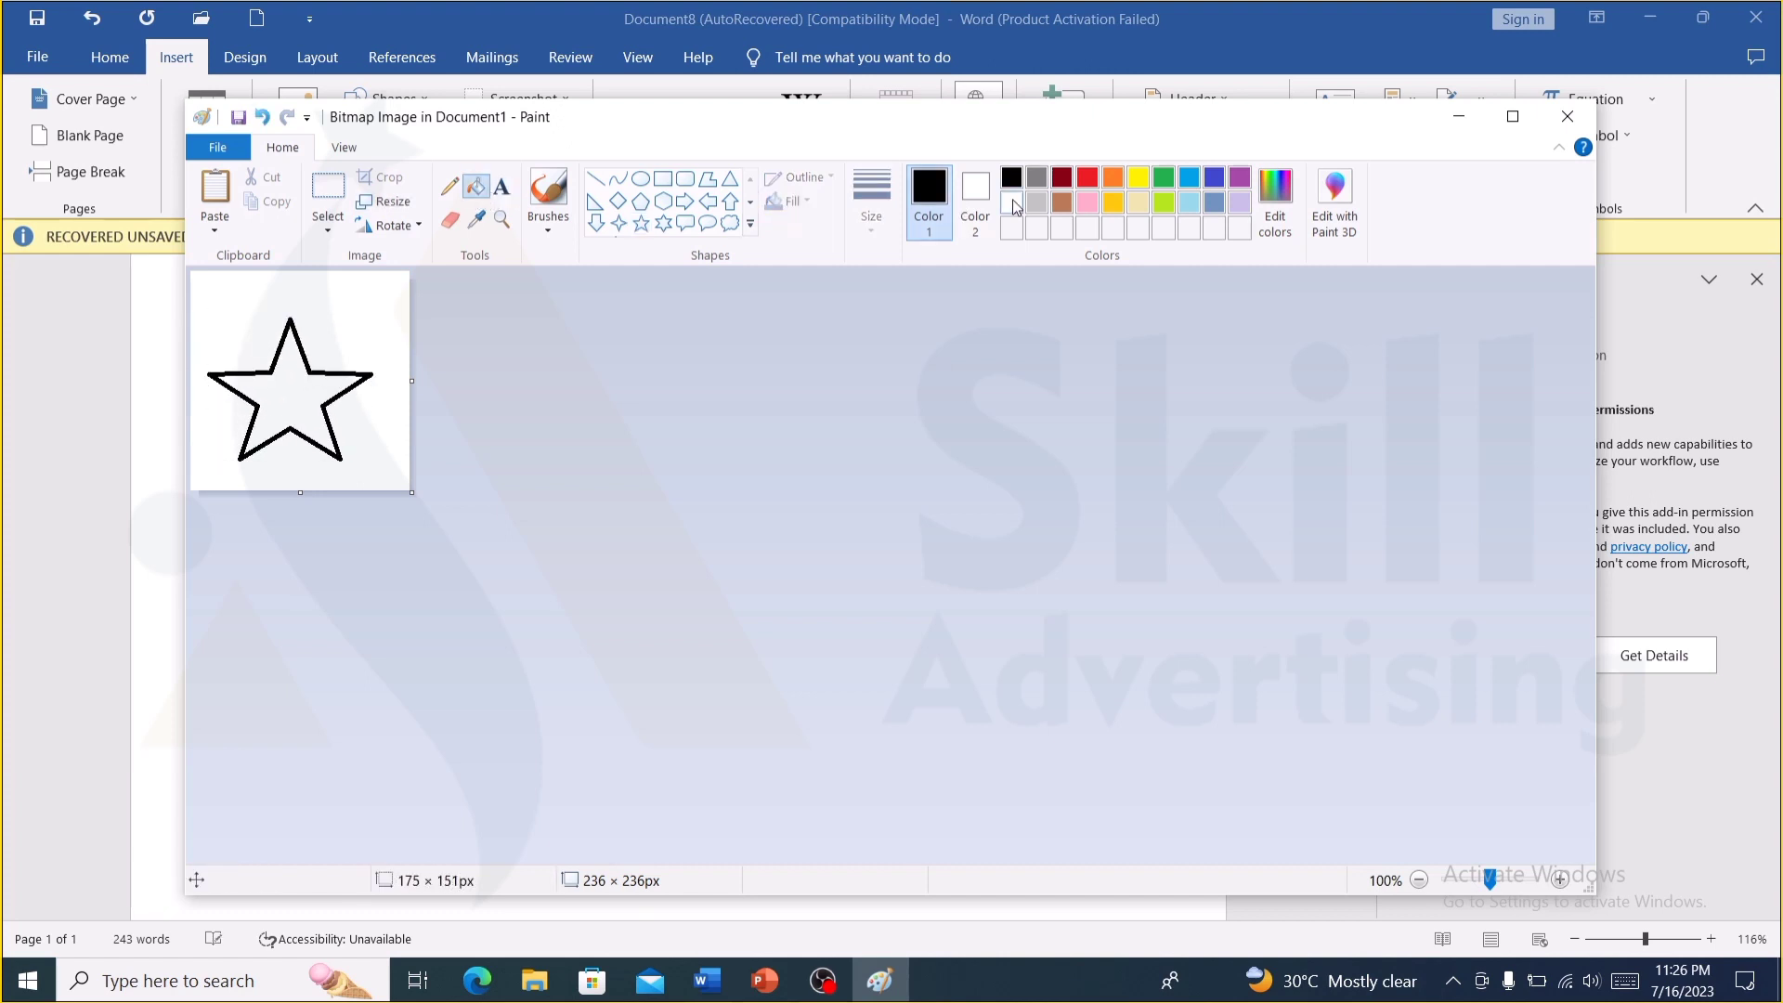
pyautogui.click(1114, 202)
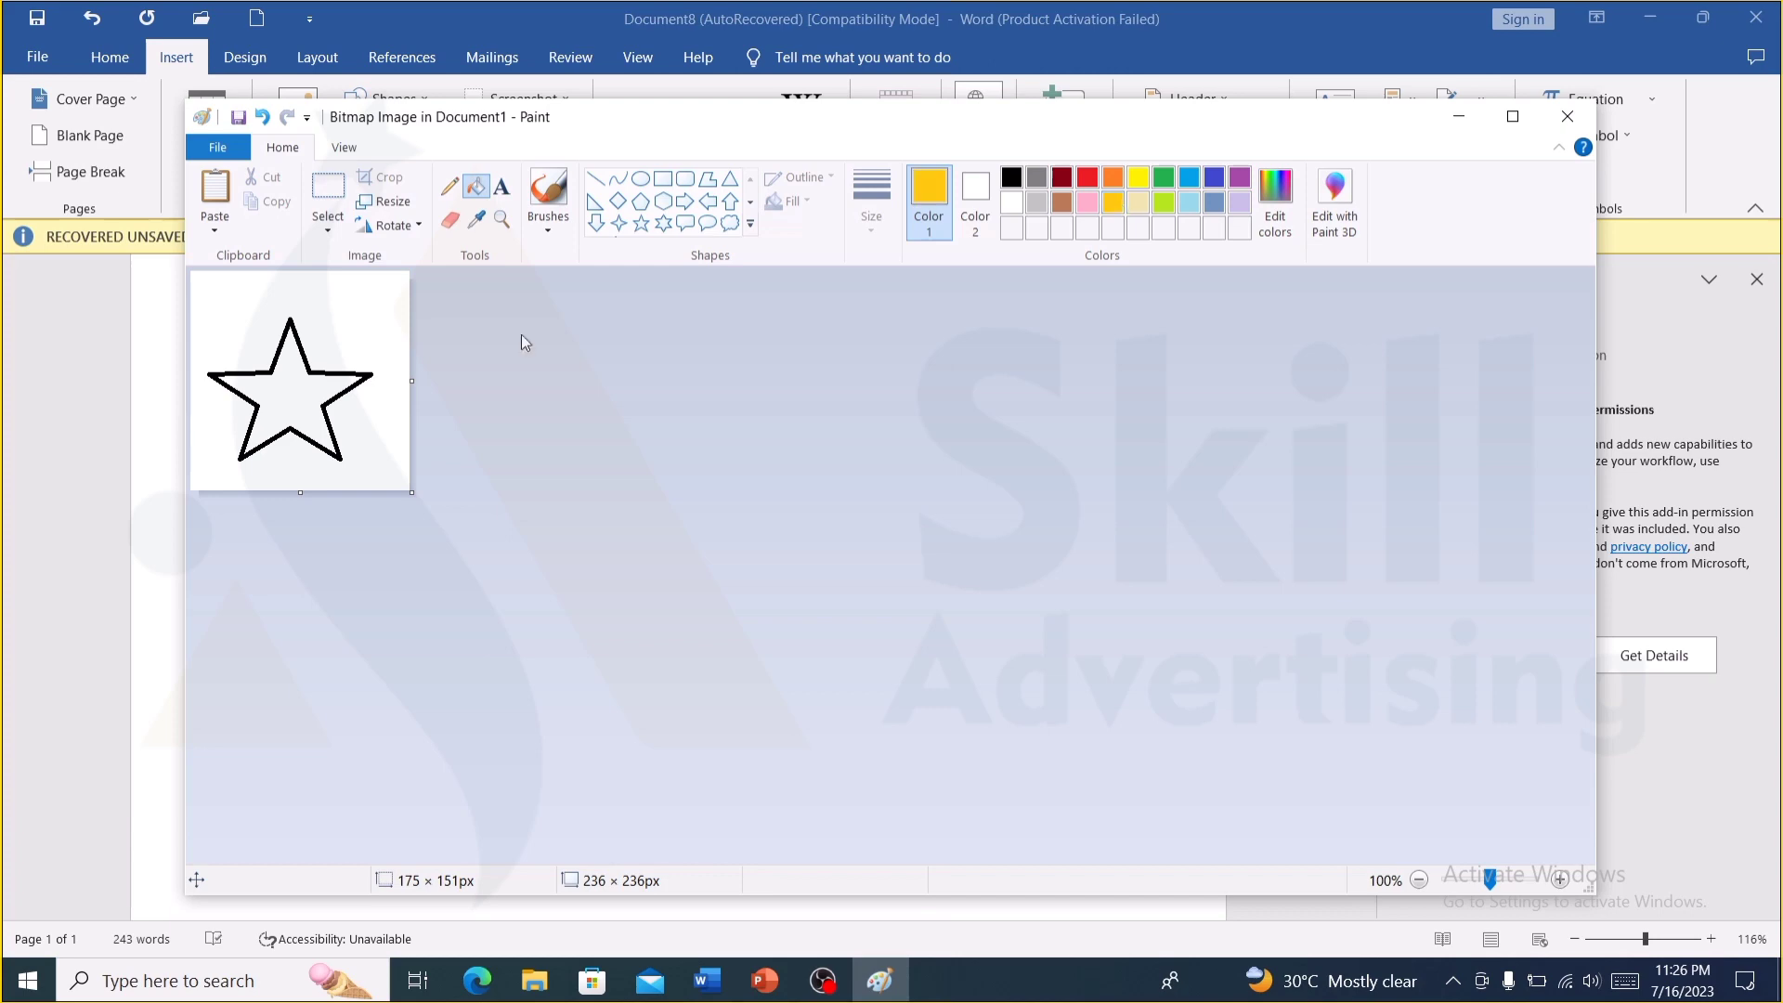
pyautogui.click(290, 367)
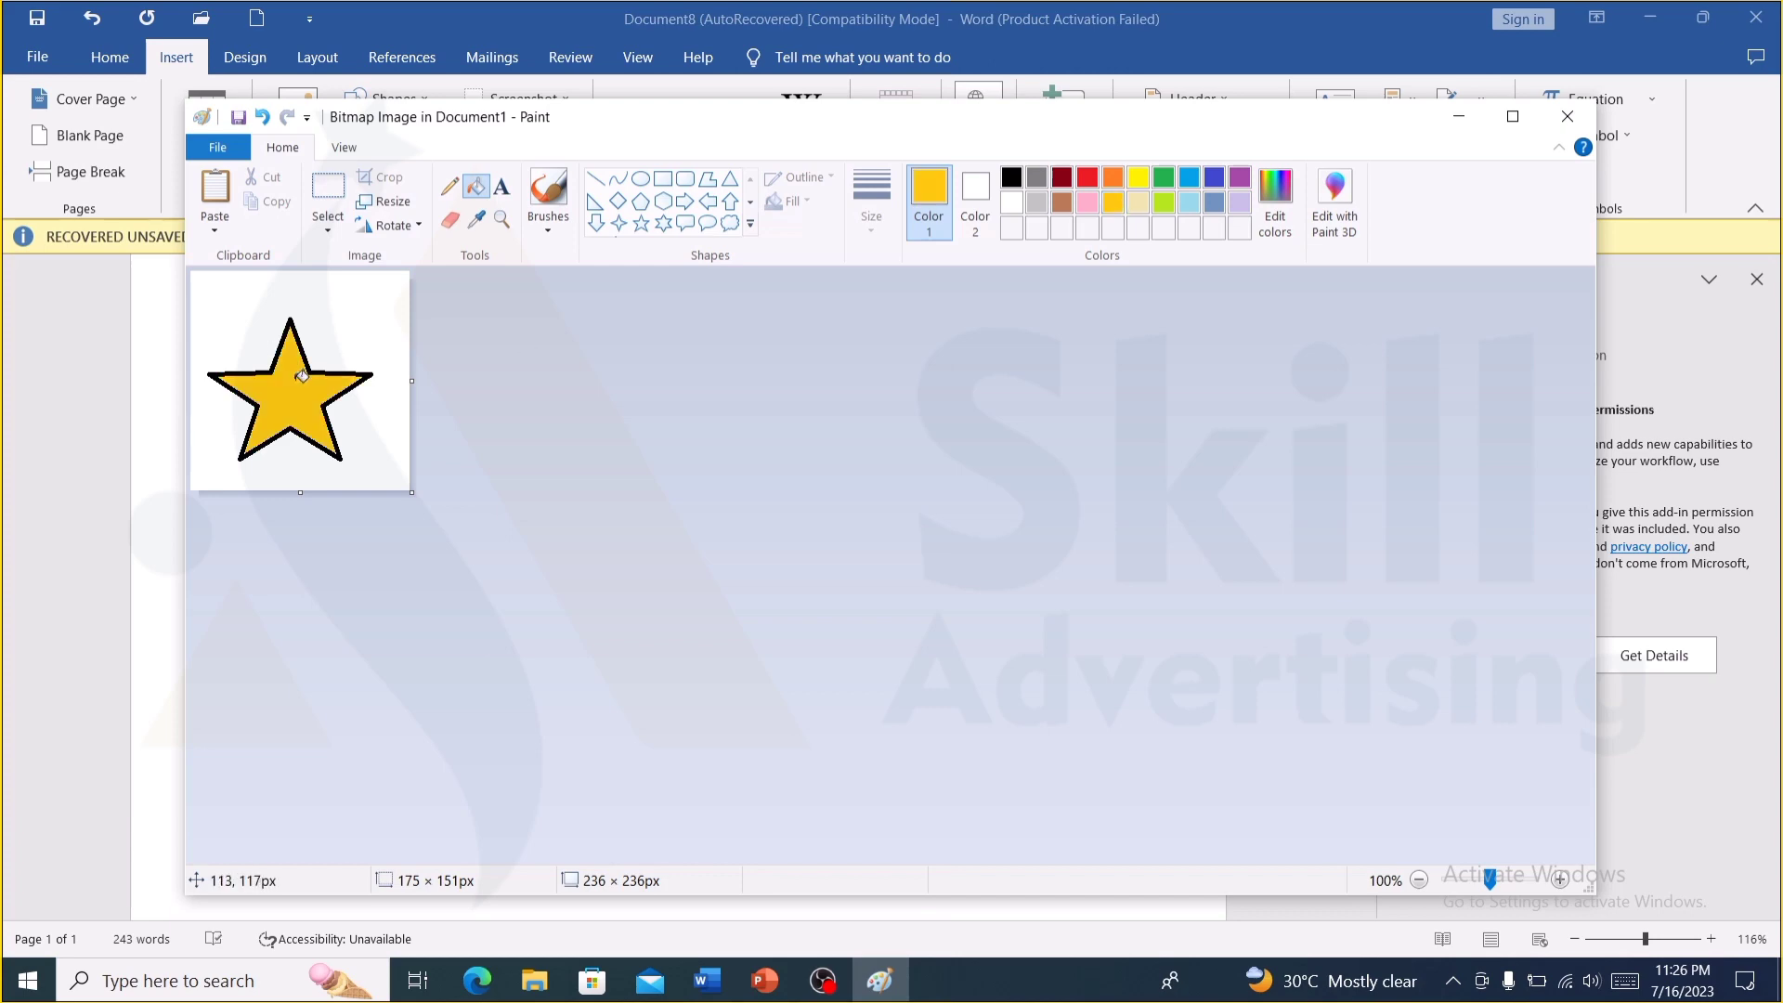
pyautogui.click(1567, 117)
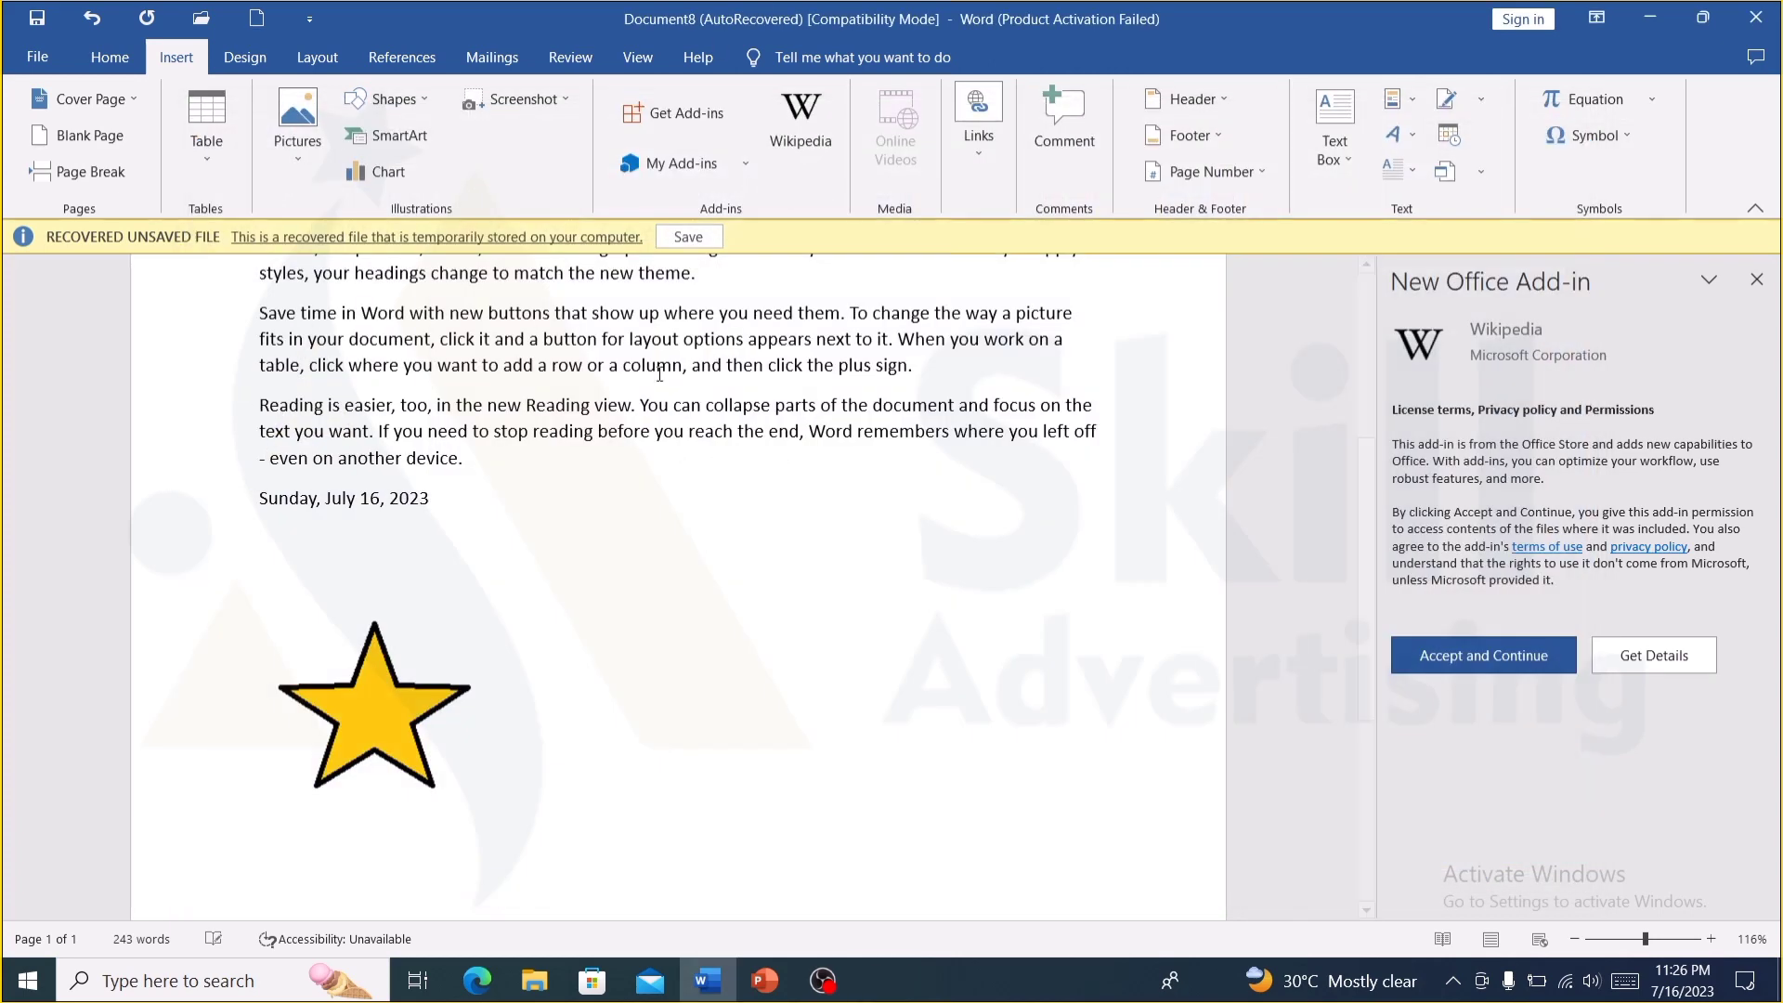
# - Fill the star picture's white background brown and return to the Word document
pyautogui.click(363, 709)
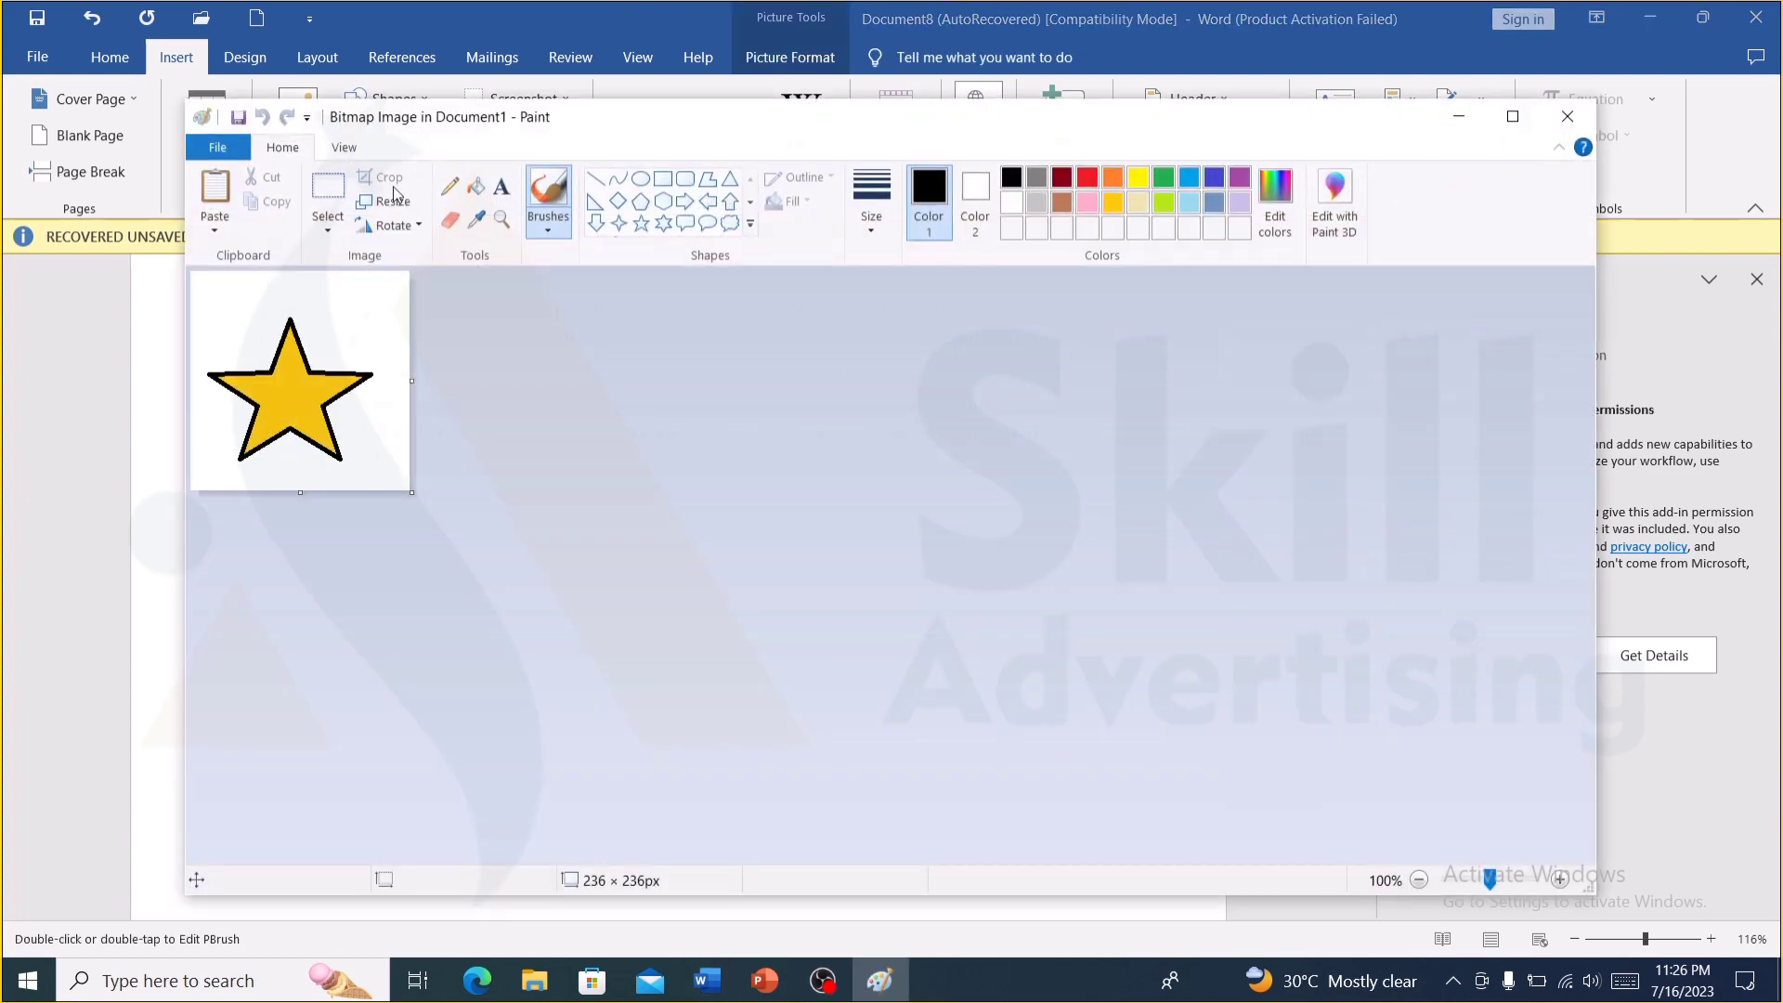
pyautogui.click(475, 186)
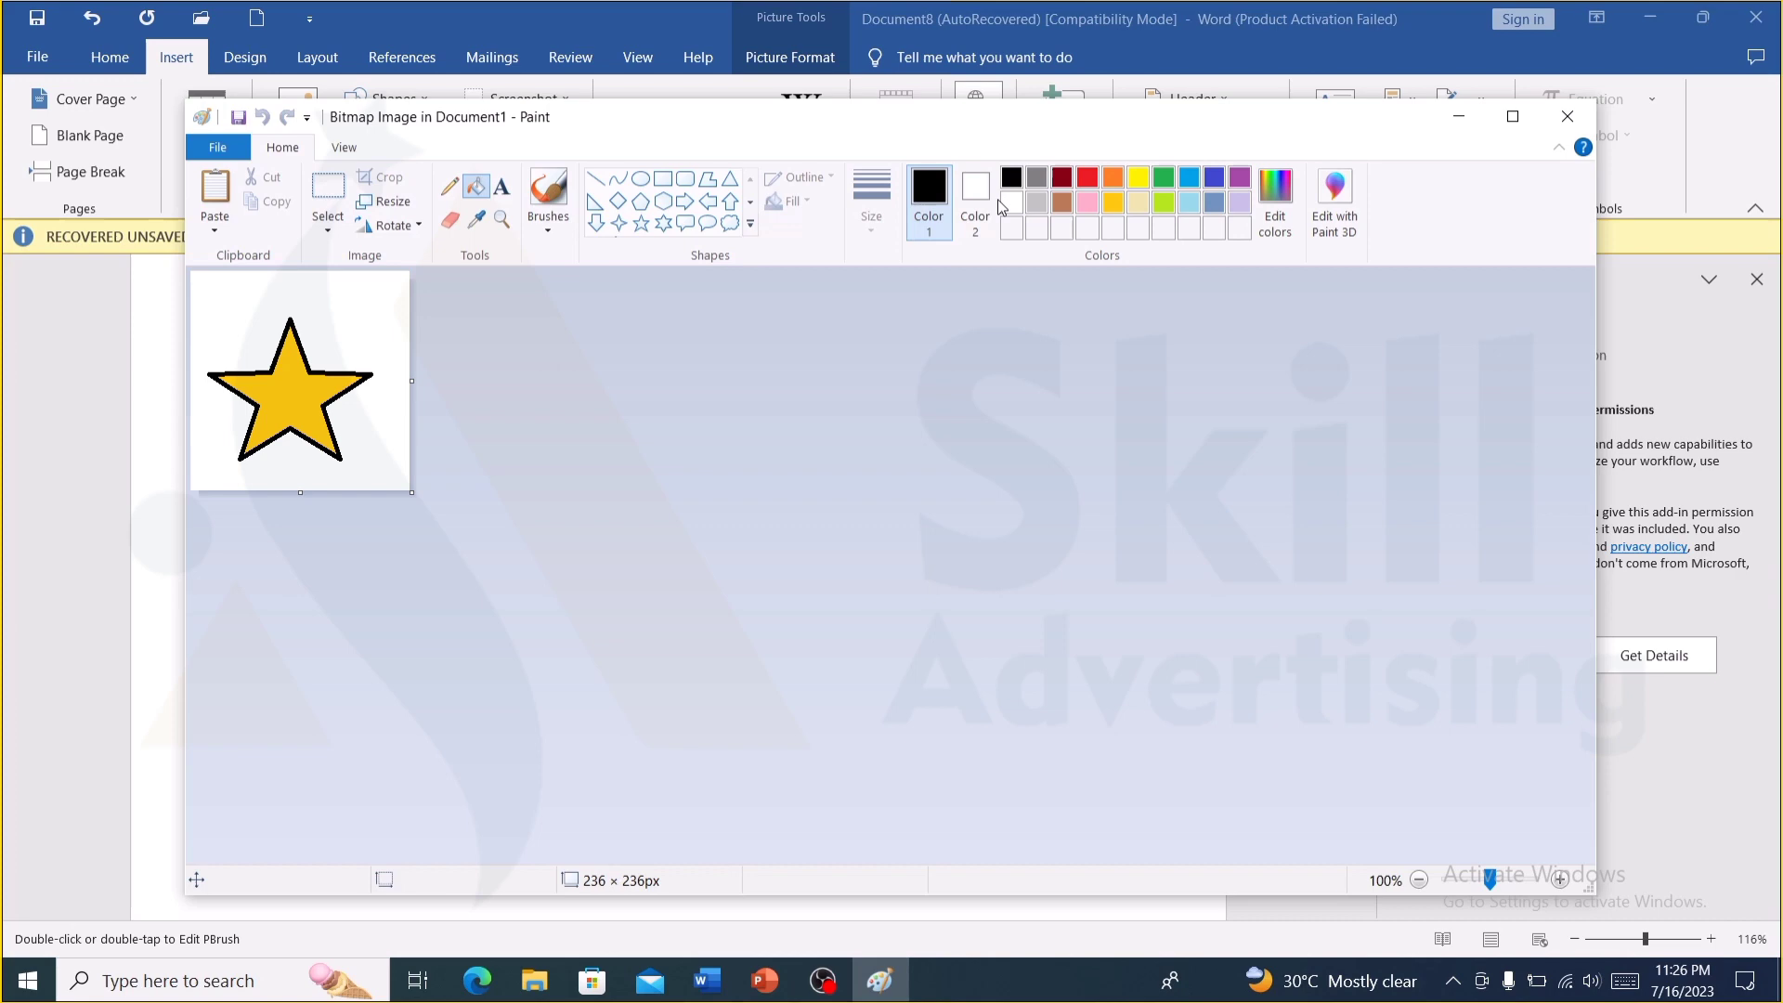
pyautogui.click(1061, 202)
pyautogui.click(223, 340)
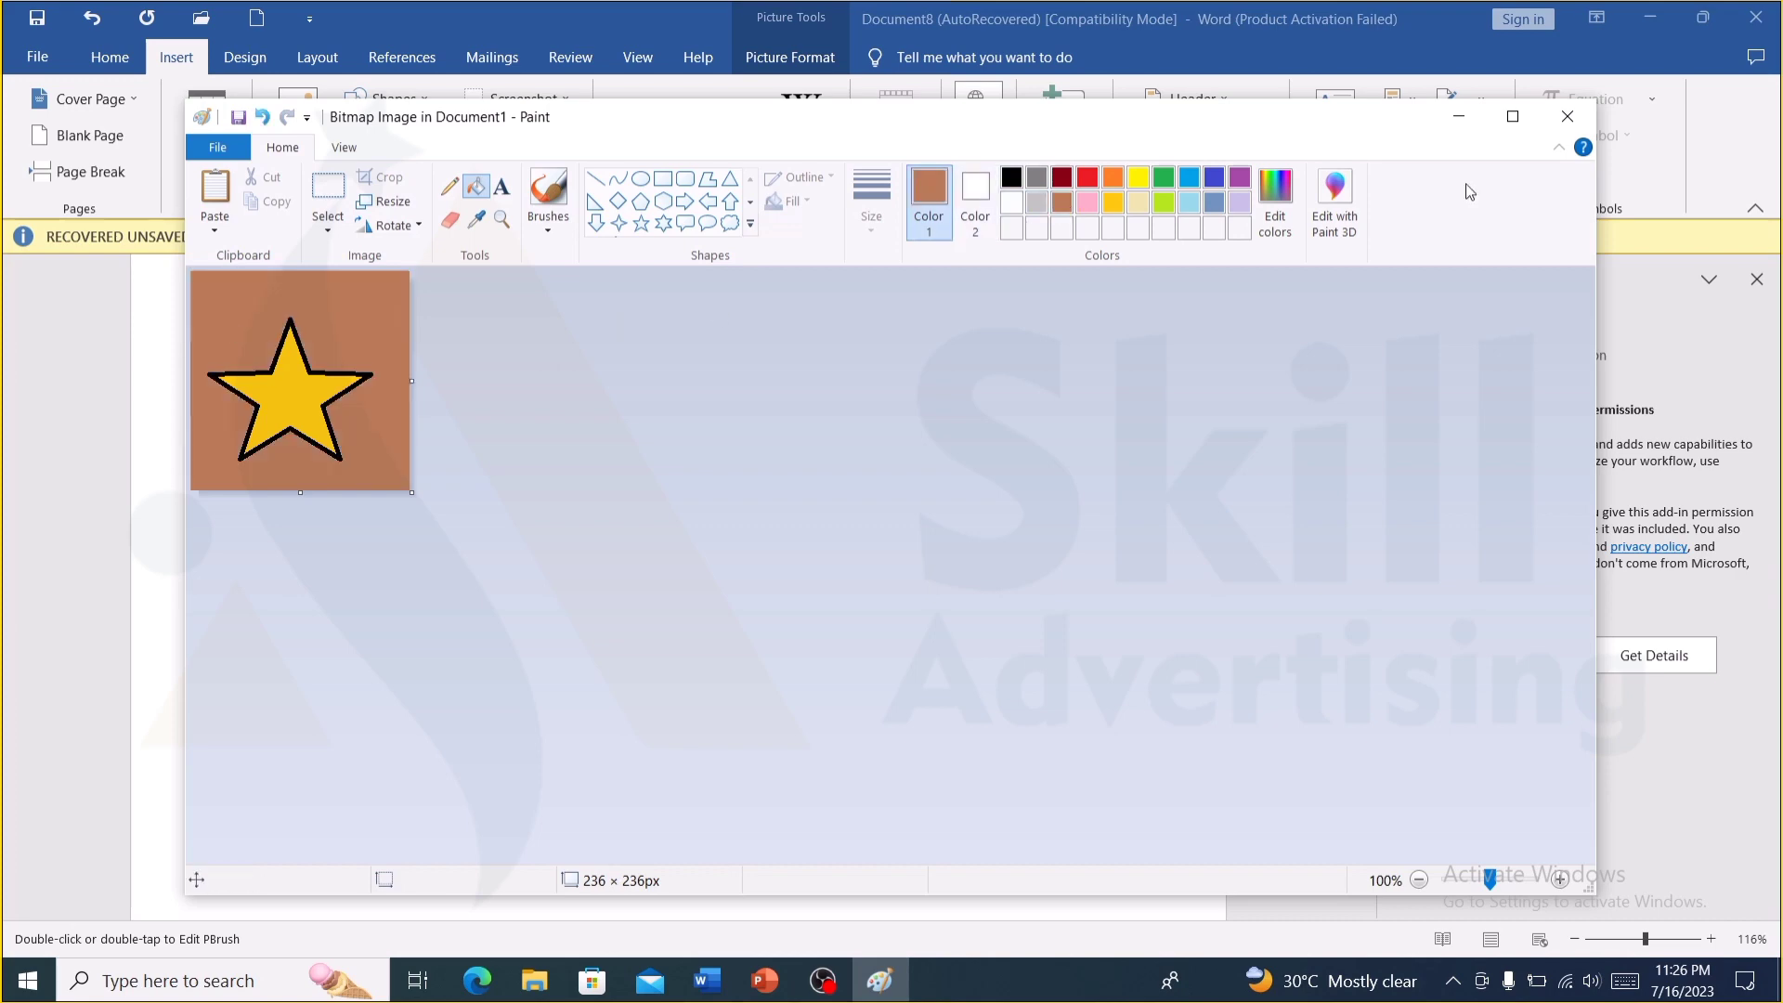
pyautogui.click(1567, 116)
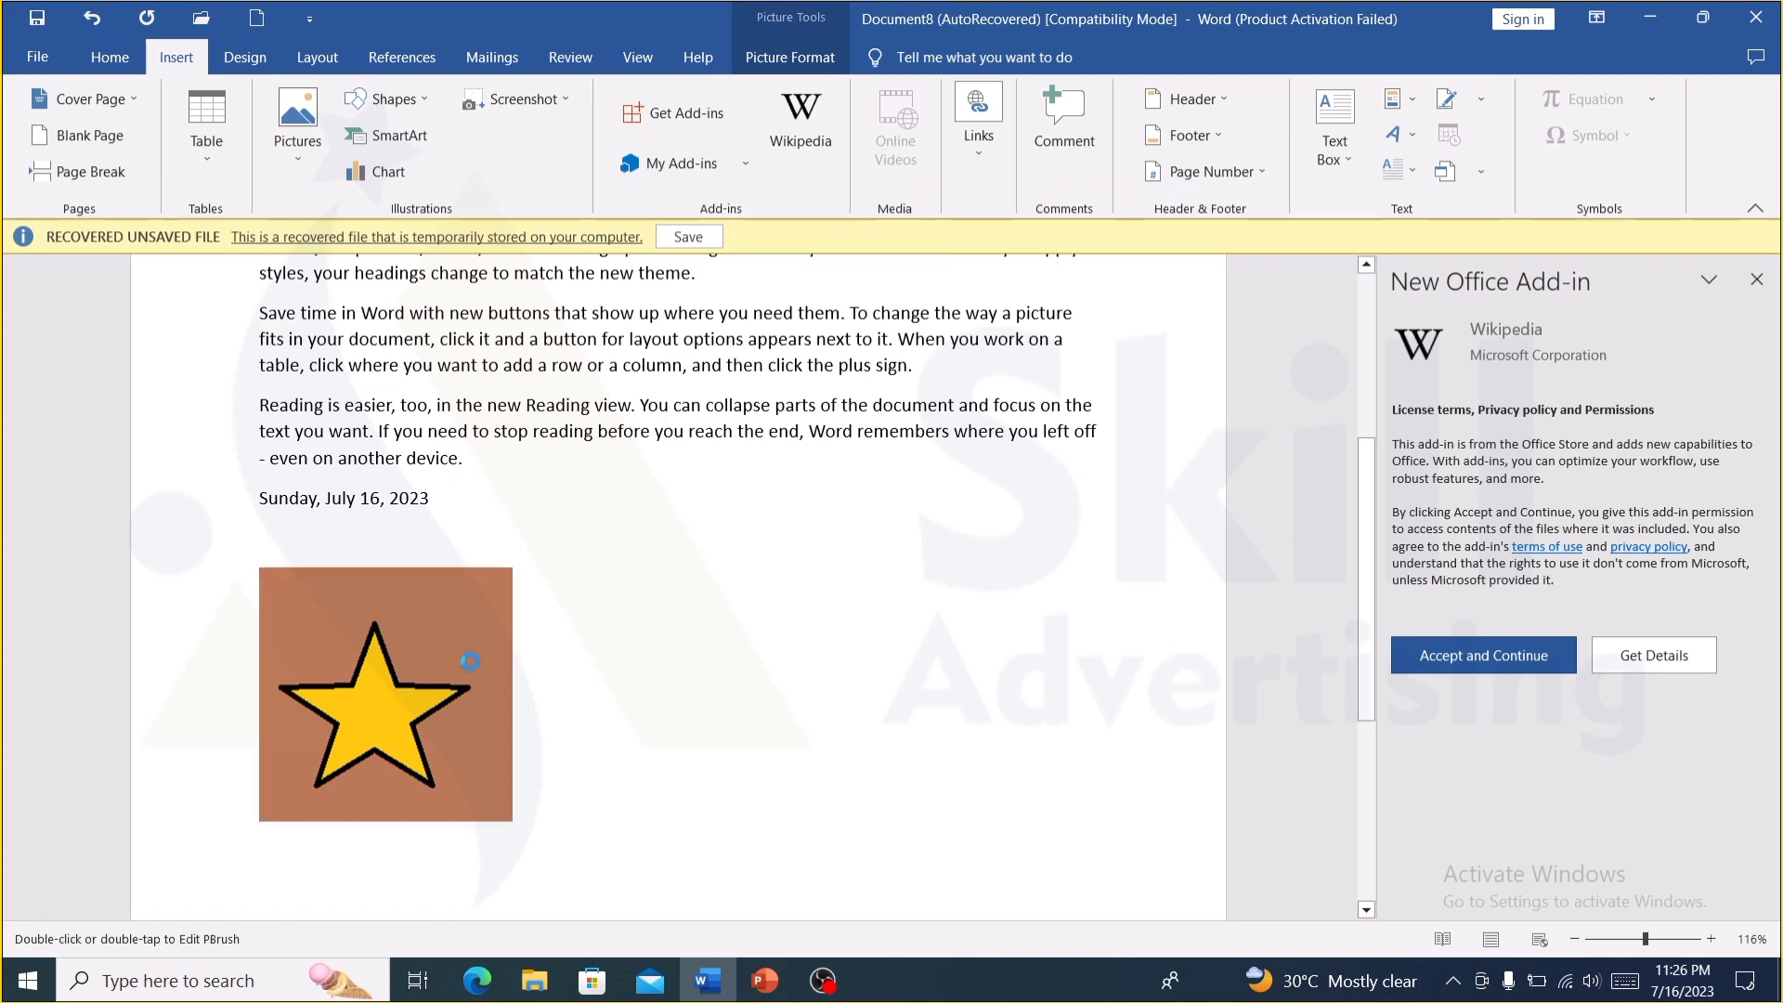
pyautogui.doubleClick(470, 661)
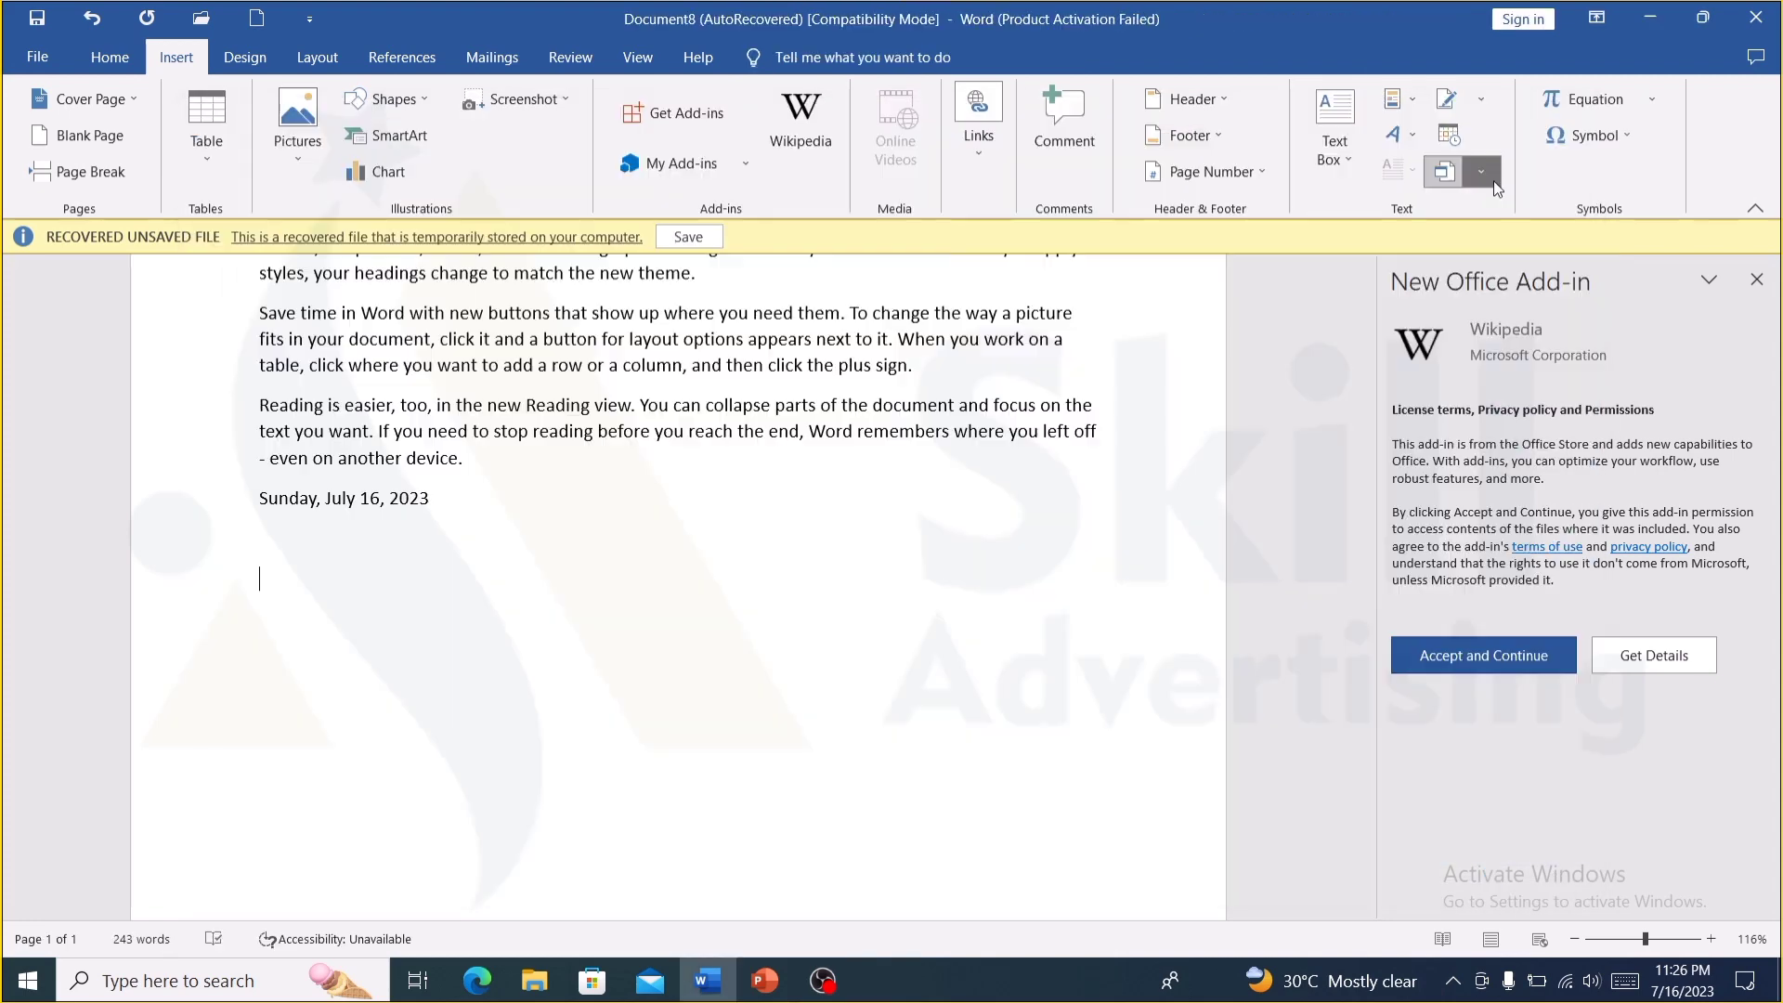
pyautogui.click(1481, 171)
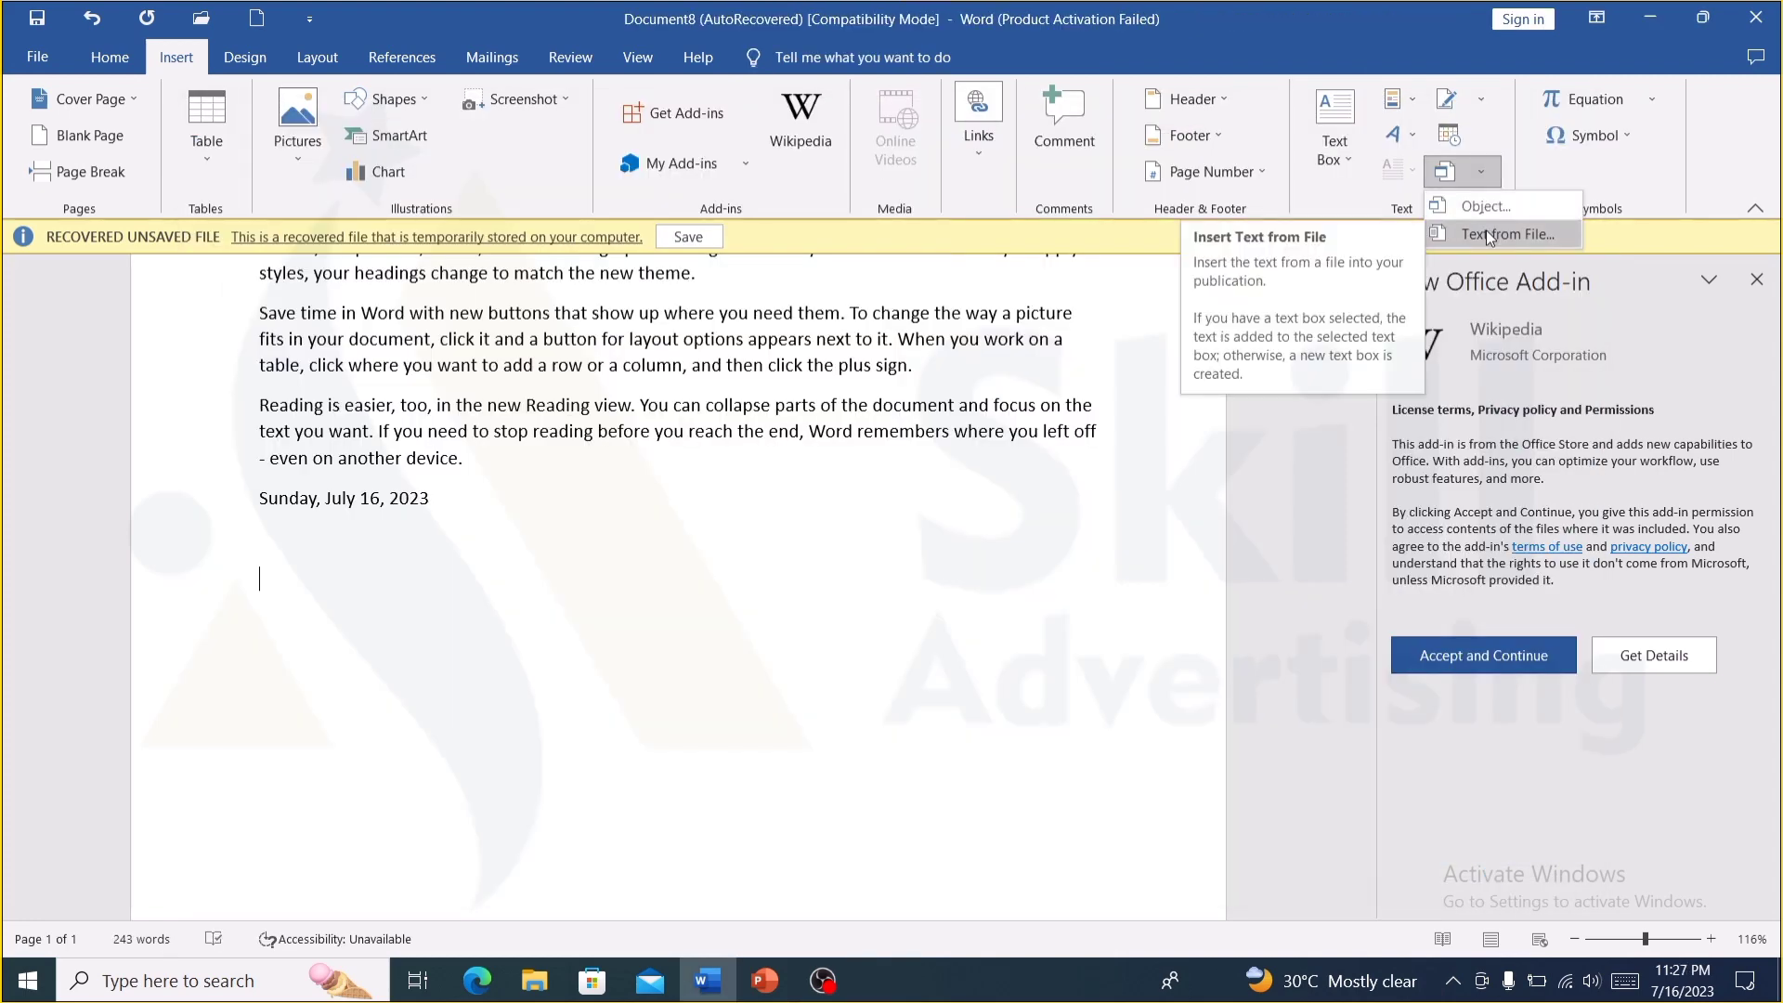
# - Colour the 'Save time in Word' paragraph red
pyautogui.click(624, 490)
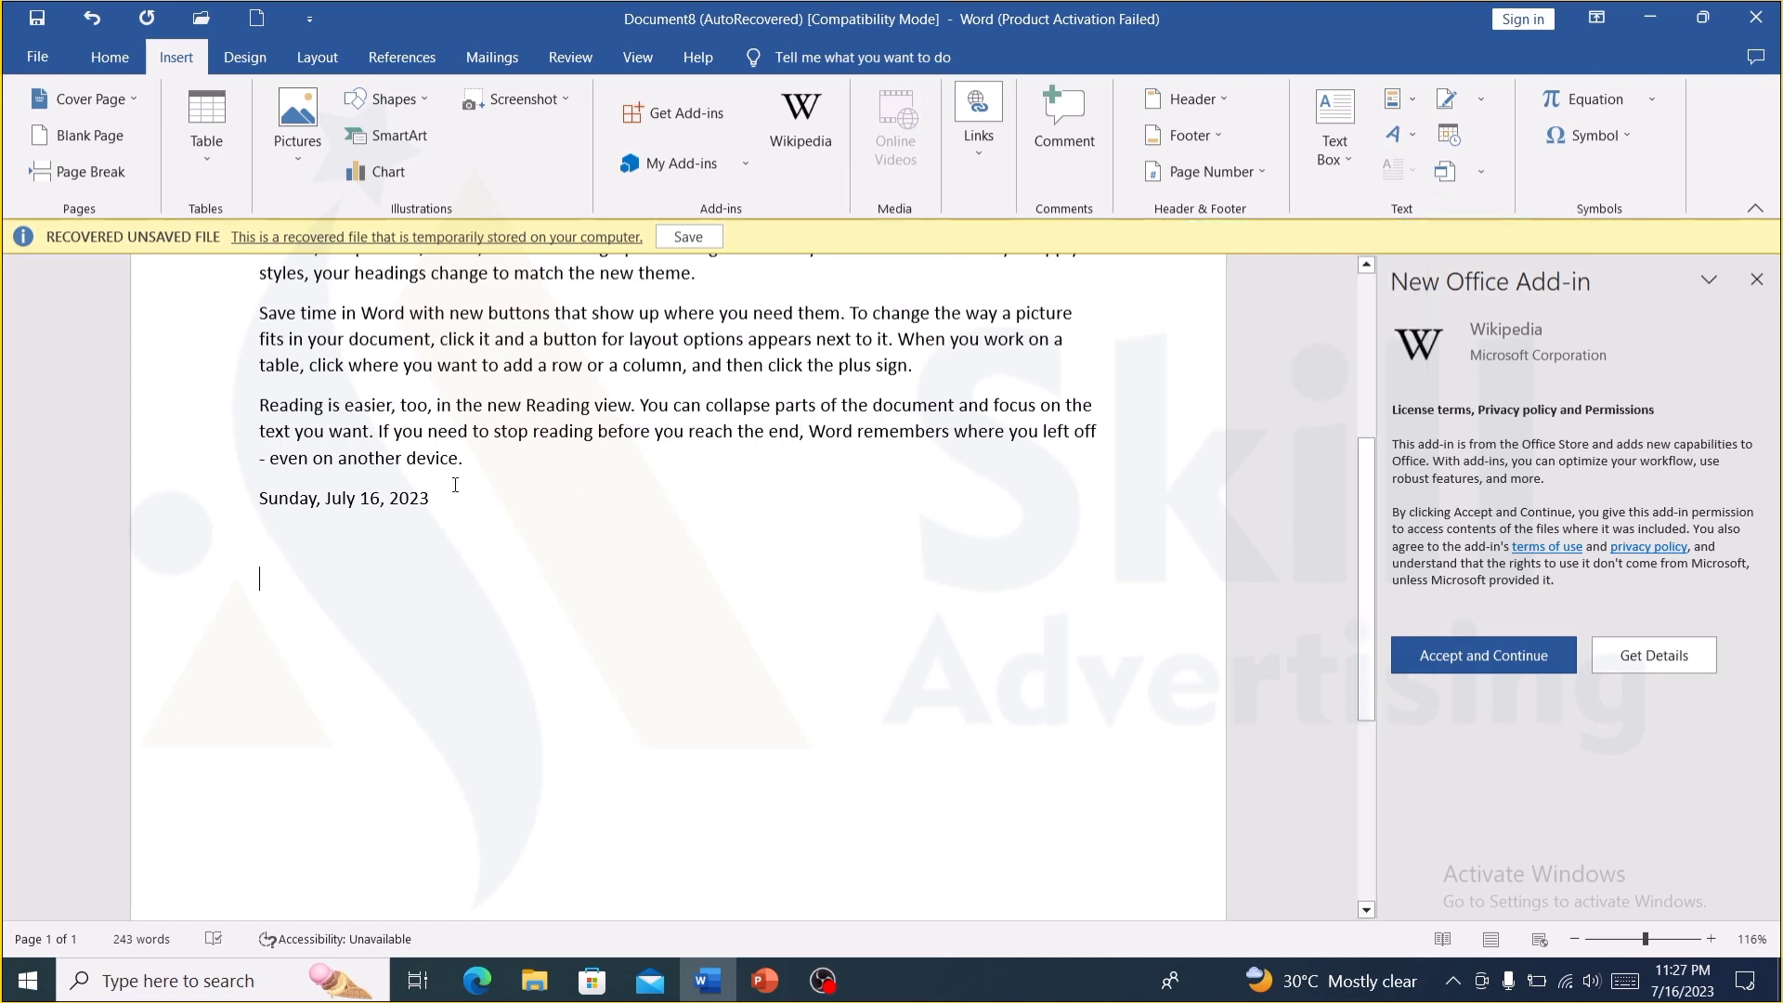
pyautogui.scroll(1, 460, 483)
pyautogui.scroll(1, 460, 482)
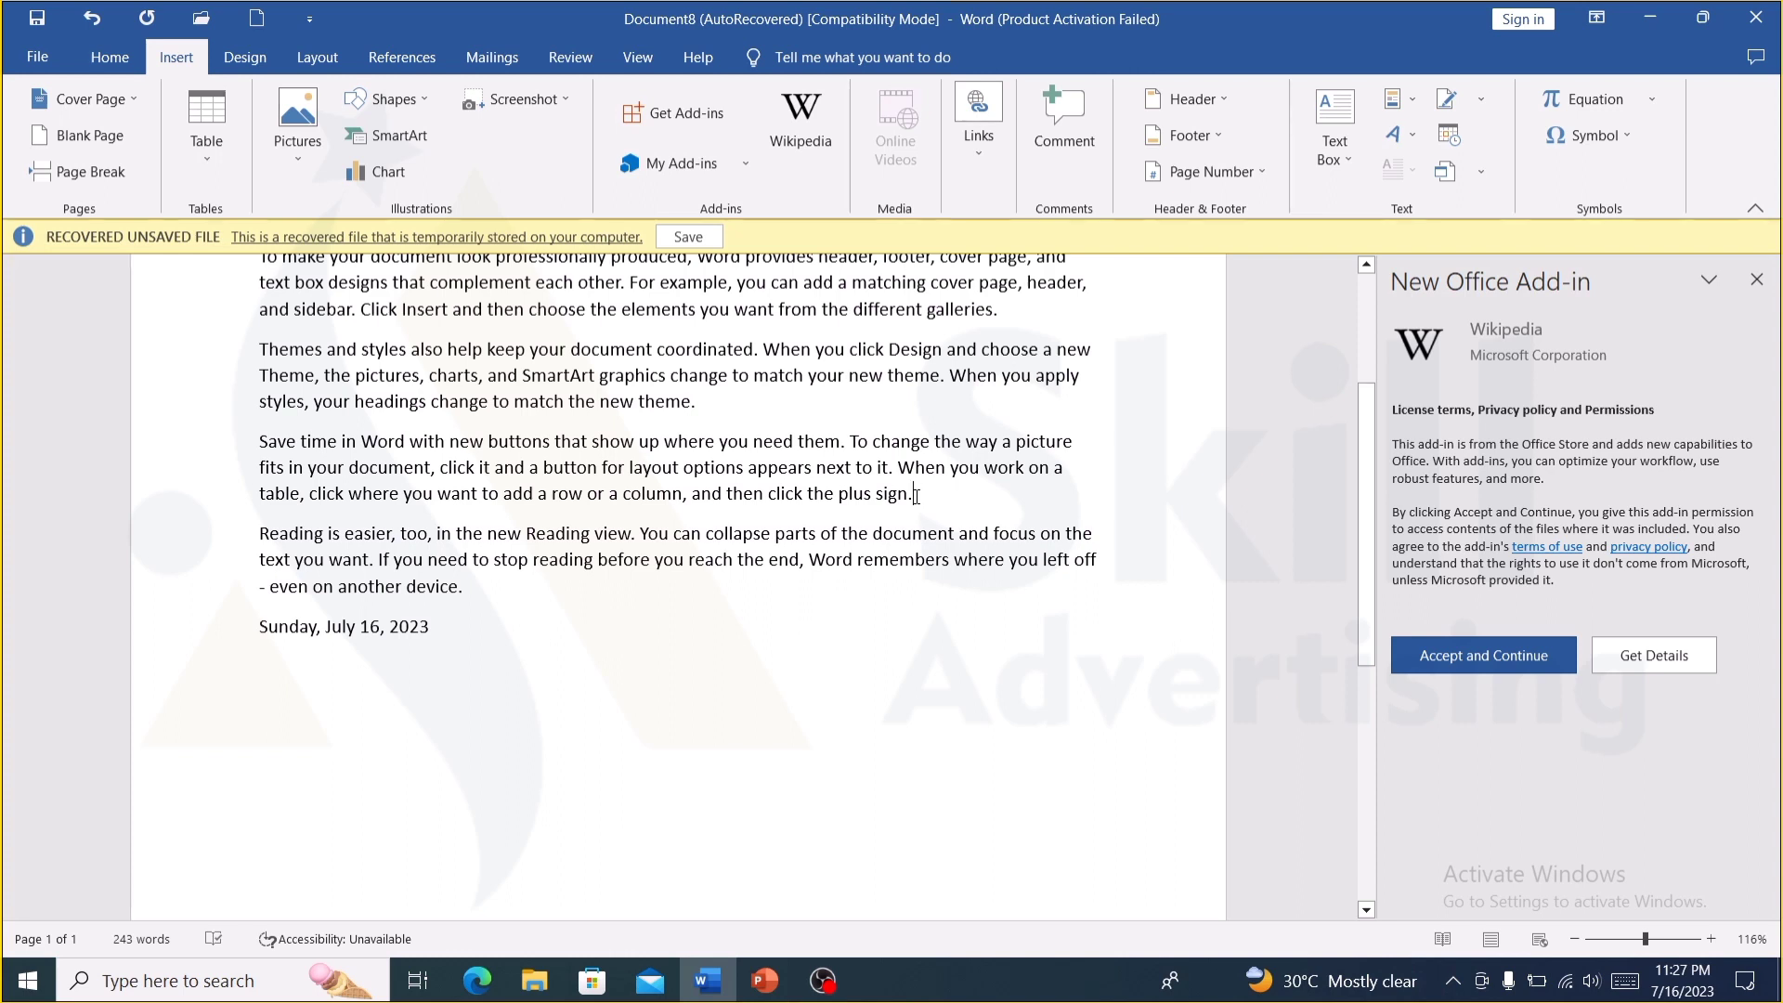
pyautogui.moveTo(915, 495); pyautogui.dragTo(258, 446)
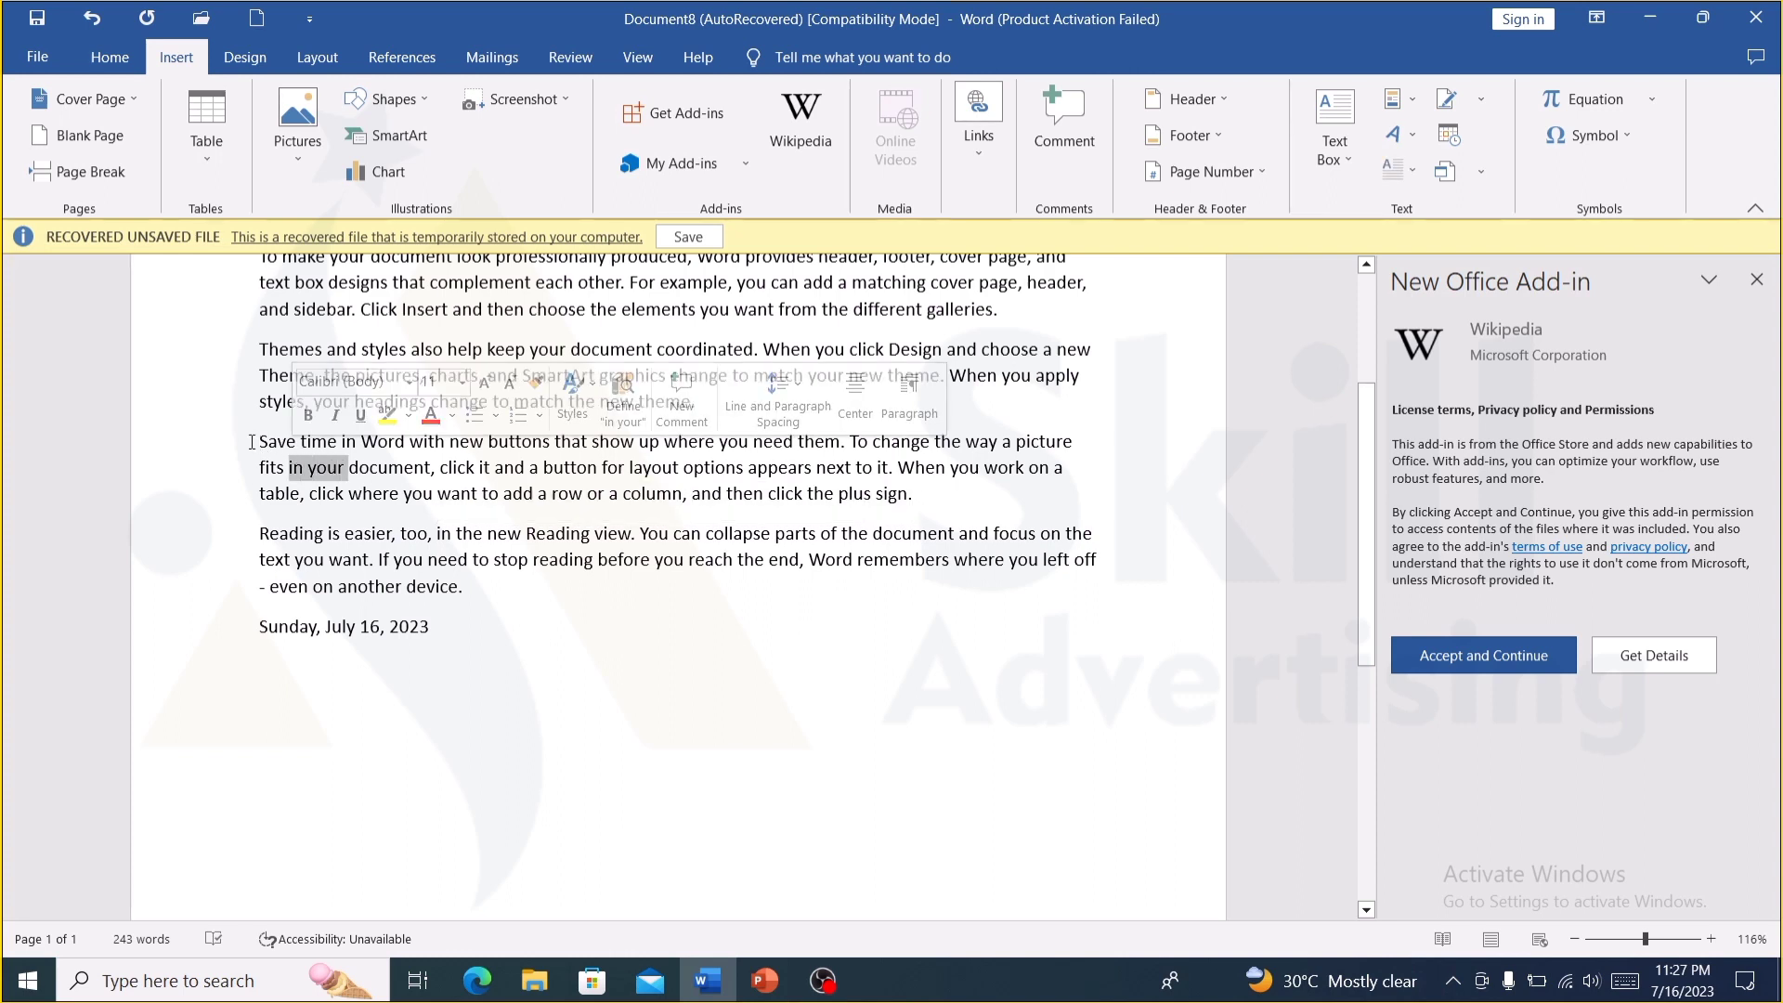
pyautogui.click(432, 466)
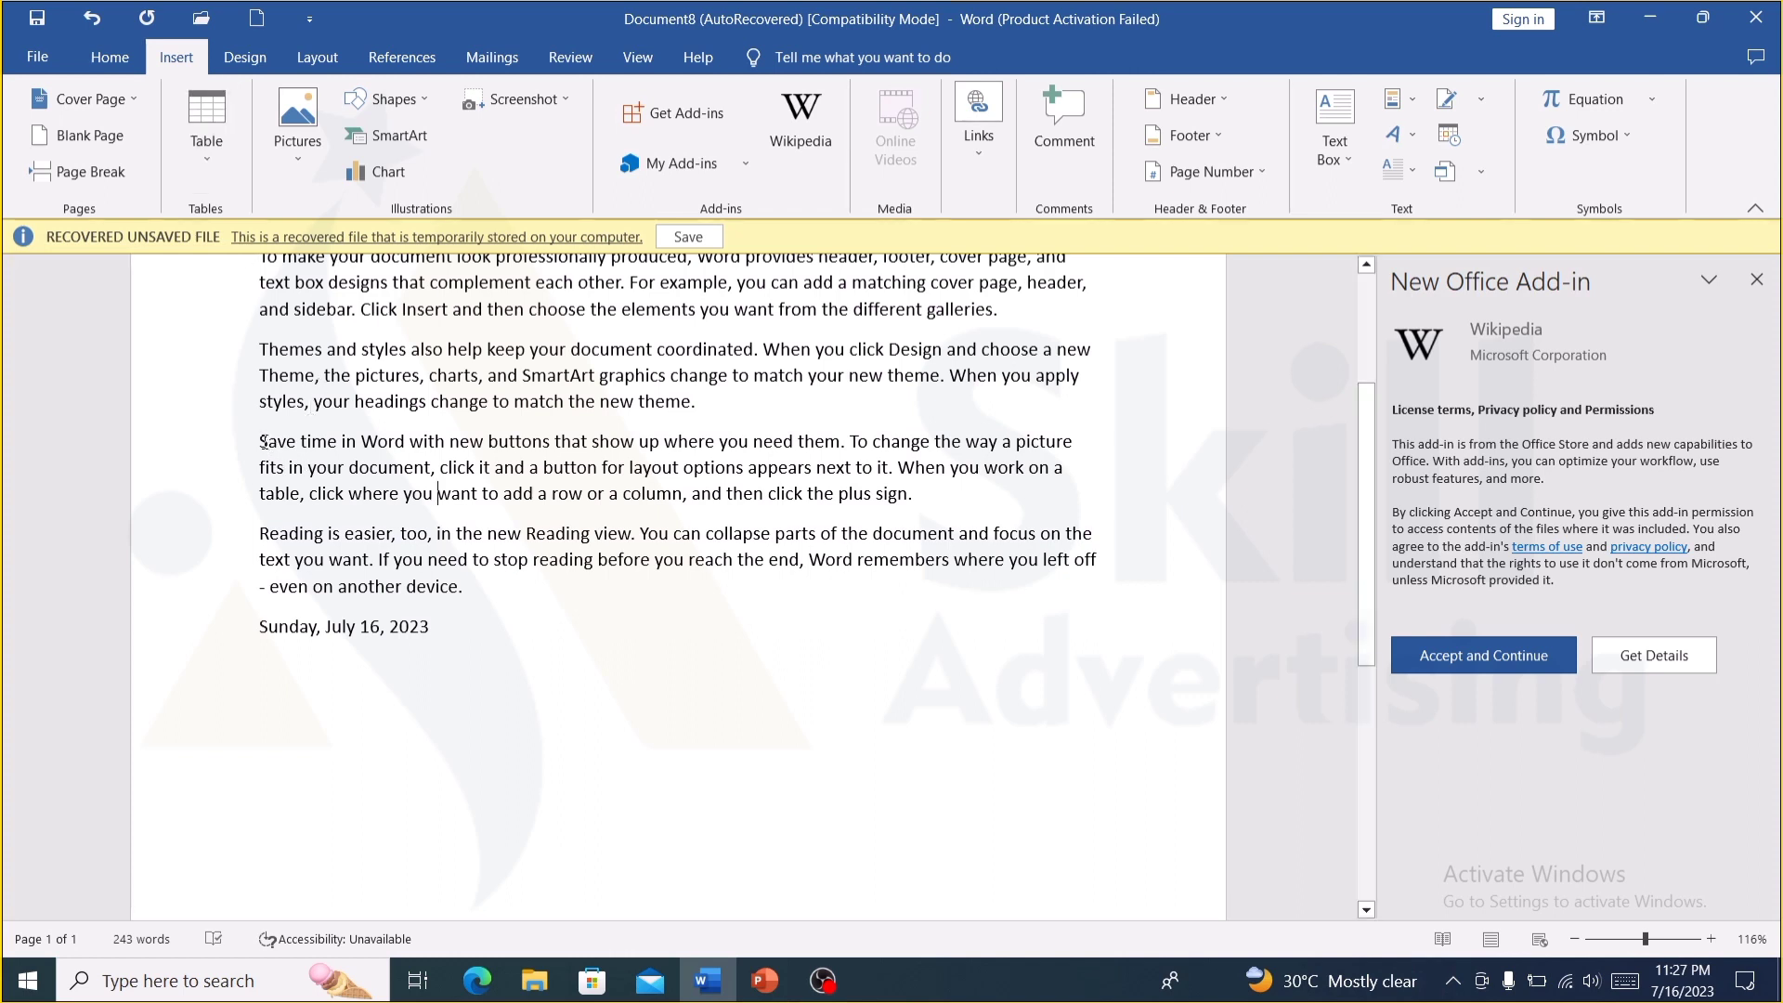
pyautogui.moveTo(259, 442); pyautogui.dragTo(940, 492)
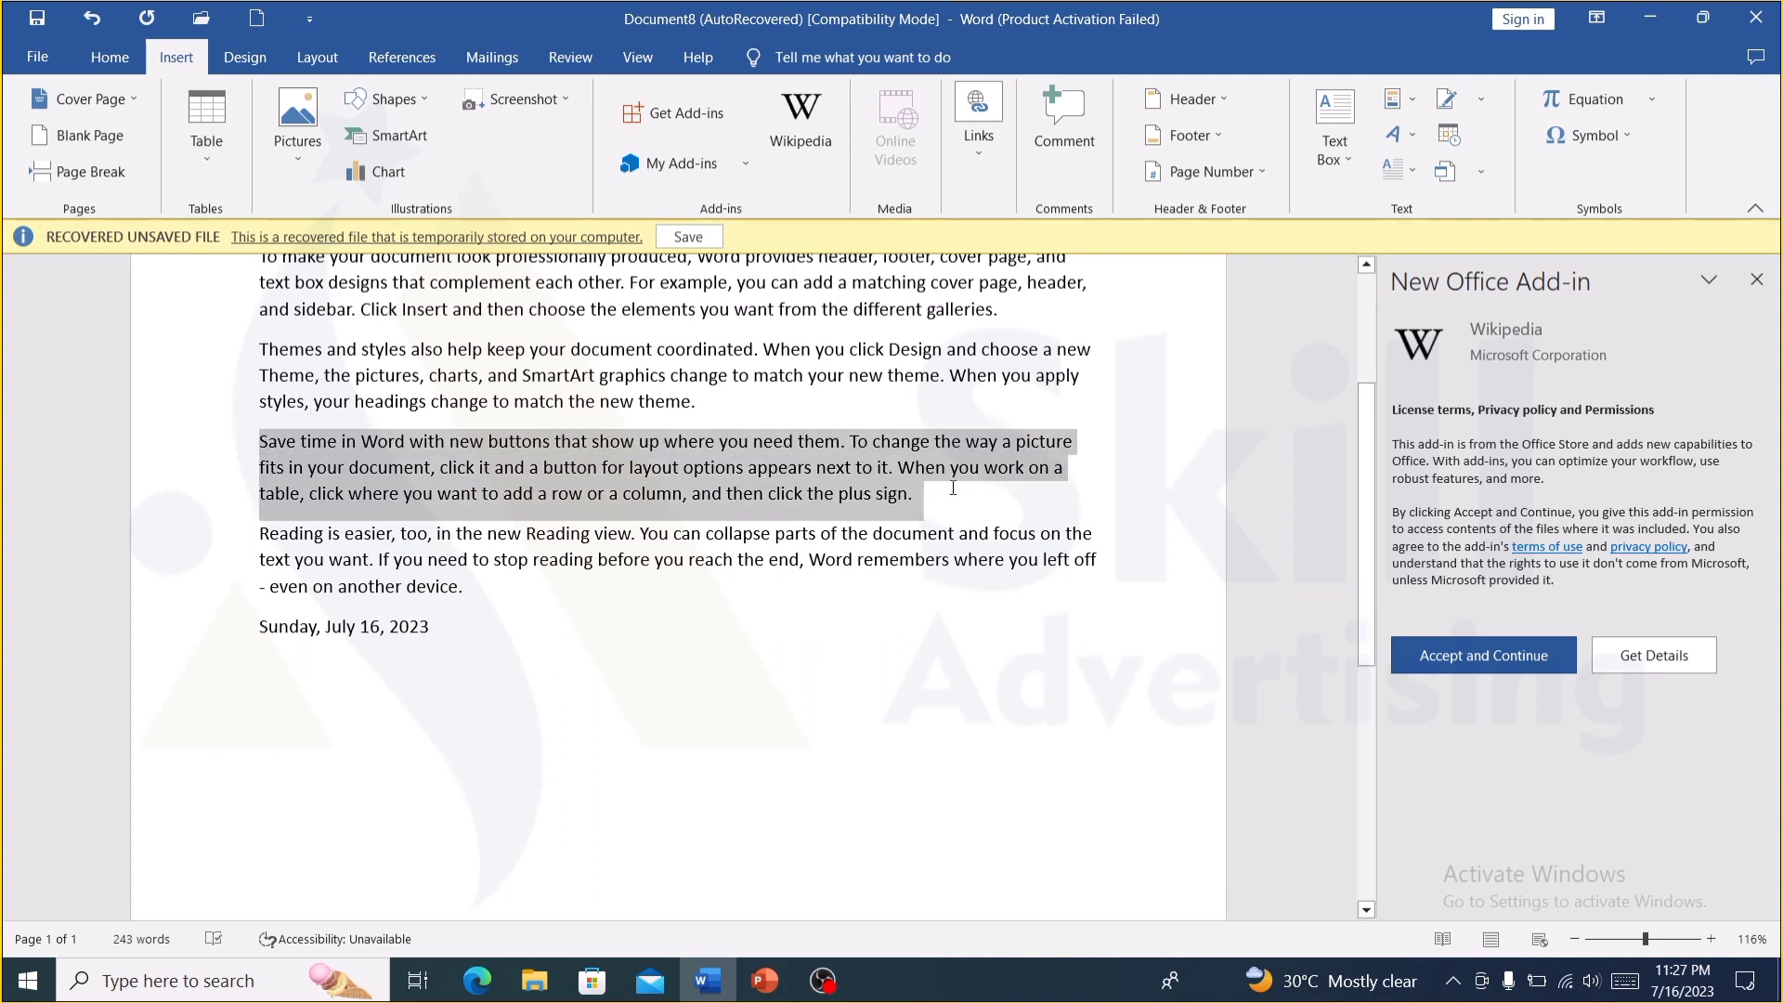
pyautogui.click(110, 58)
pyautogui.click(634, 165)
# - Colour the 'Reading is easier' paragraph red and add a blank line after 'plus sign.'
pyautogui.moveTo(461, 588)
pyautogui.mouseDown()
pyautogui.moveTo(334, 586)
pyautogui.moveTo(261, 537)
pyautogui.mouseUp()
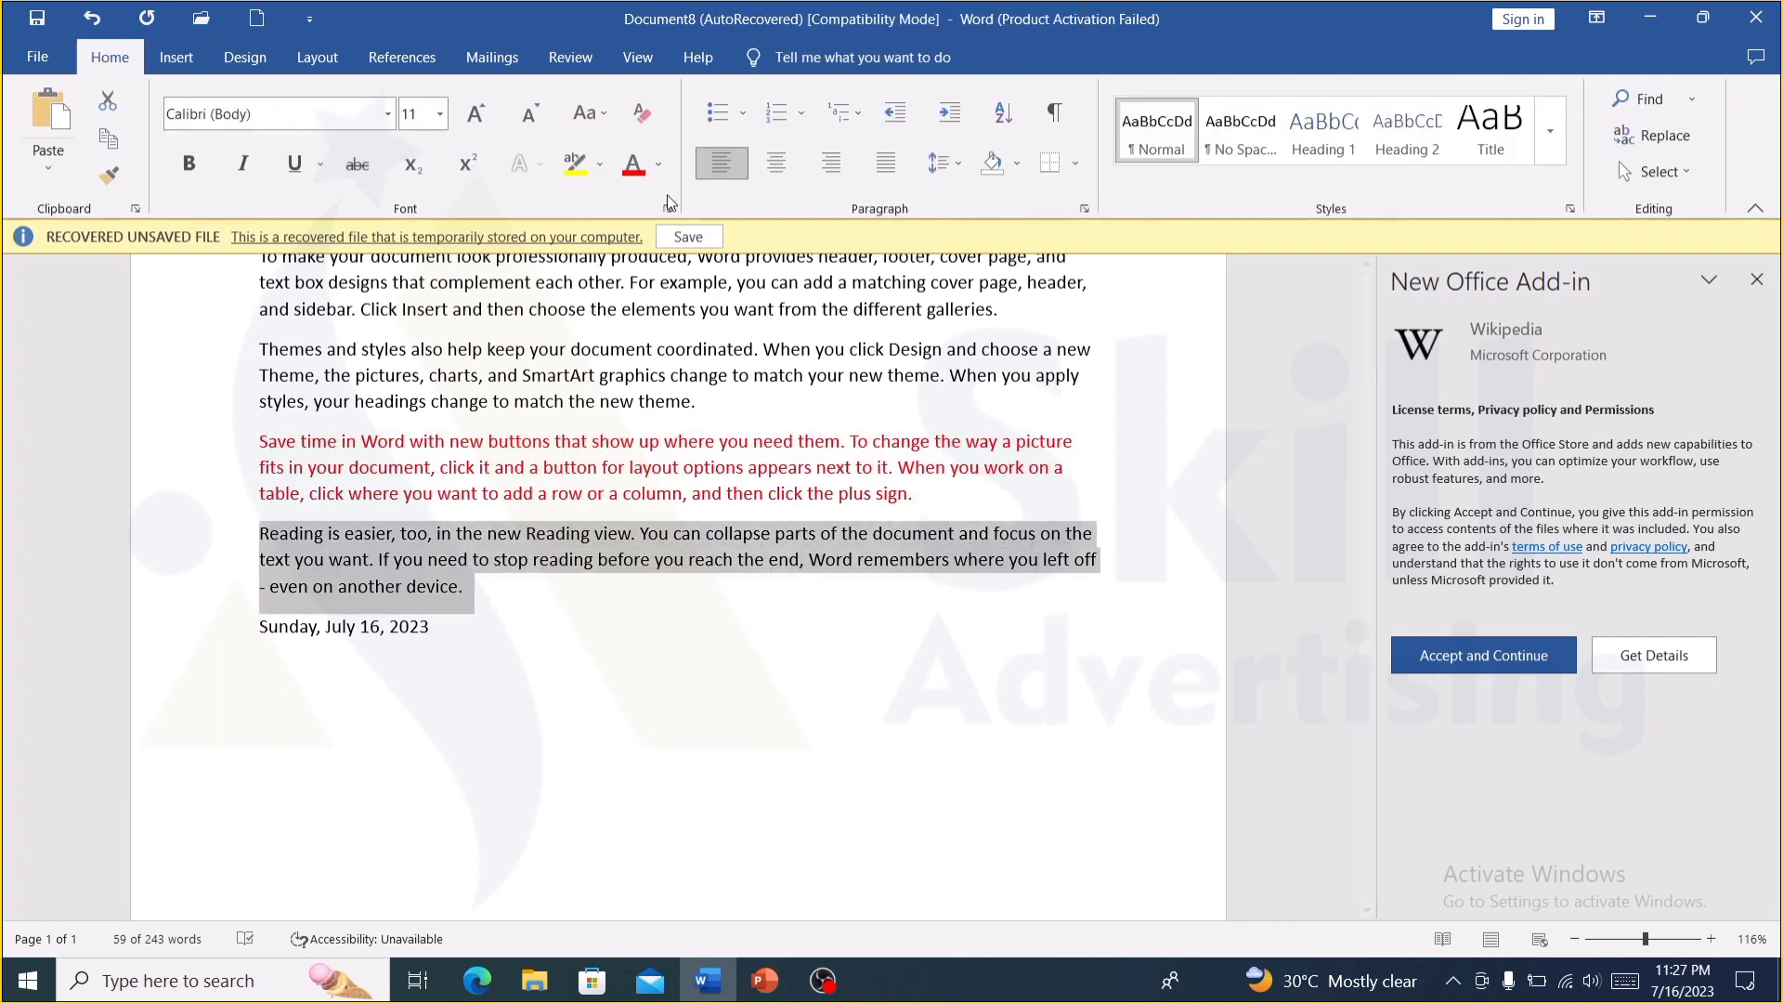
pyautogui.click(633, 164)
pyautogui.click(923, 493)
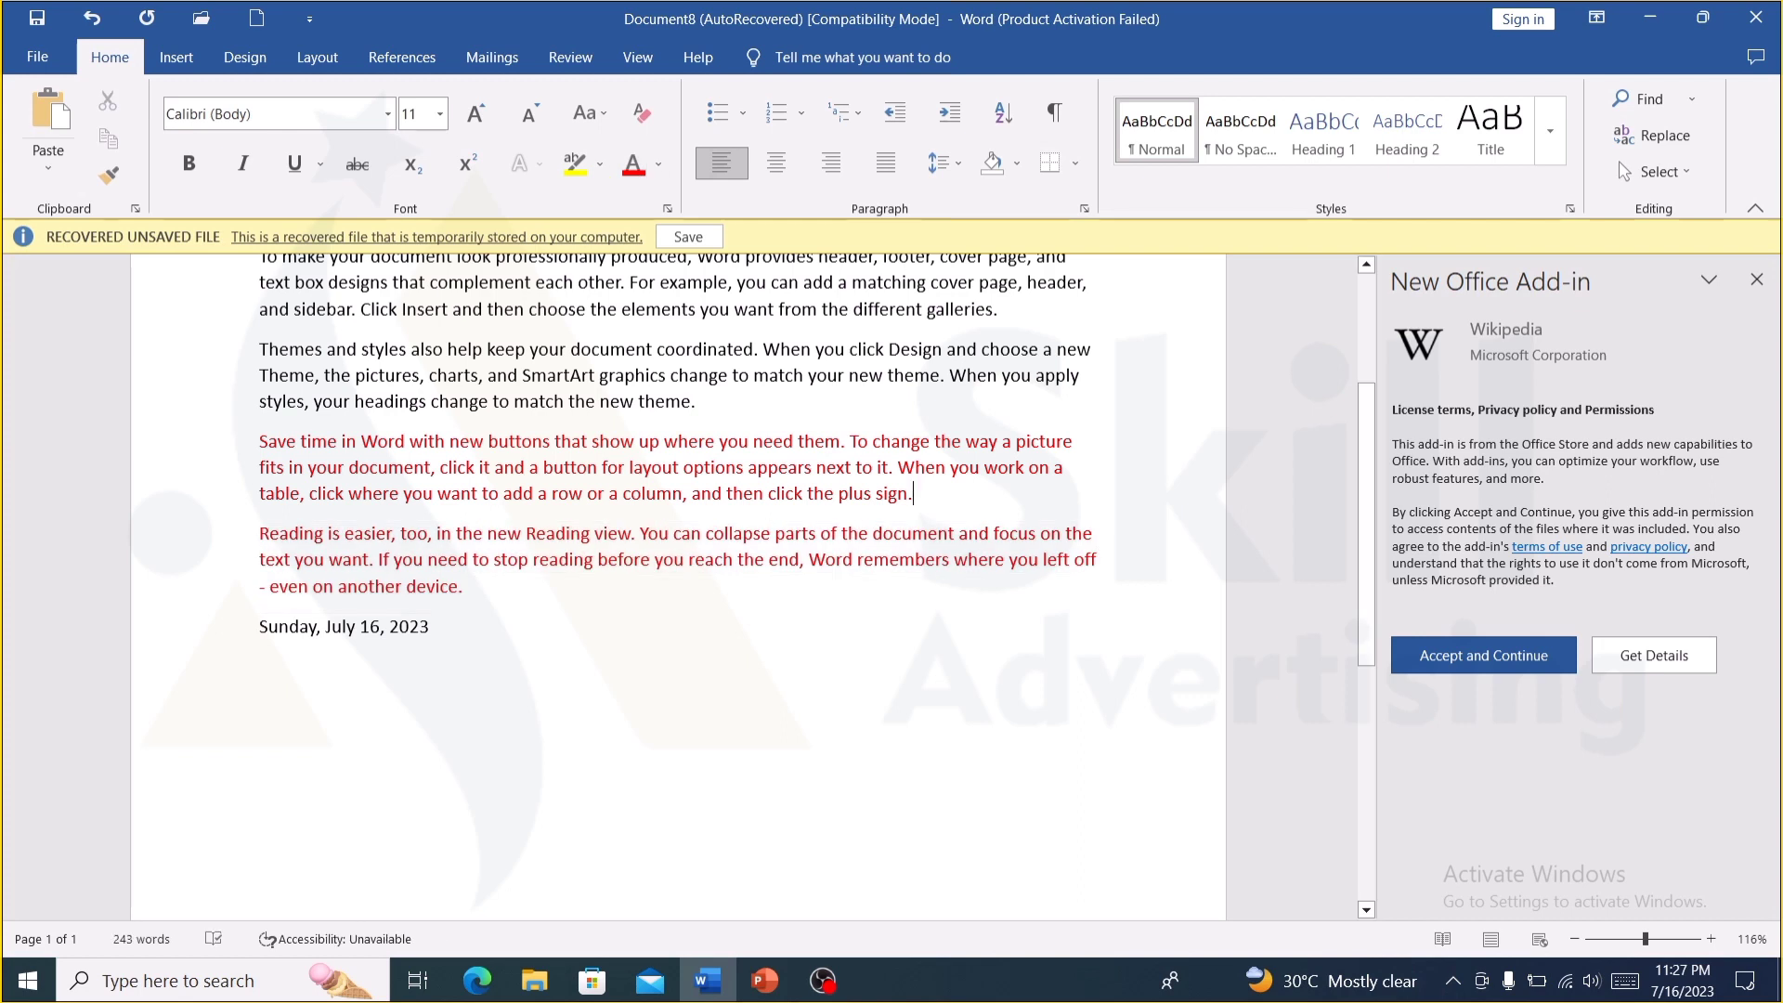
pyautogui.press('Return')
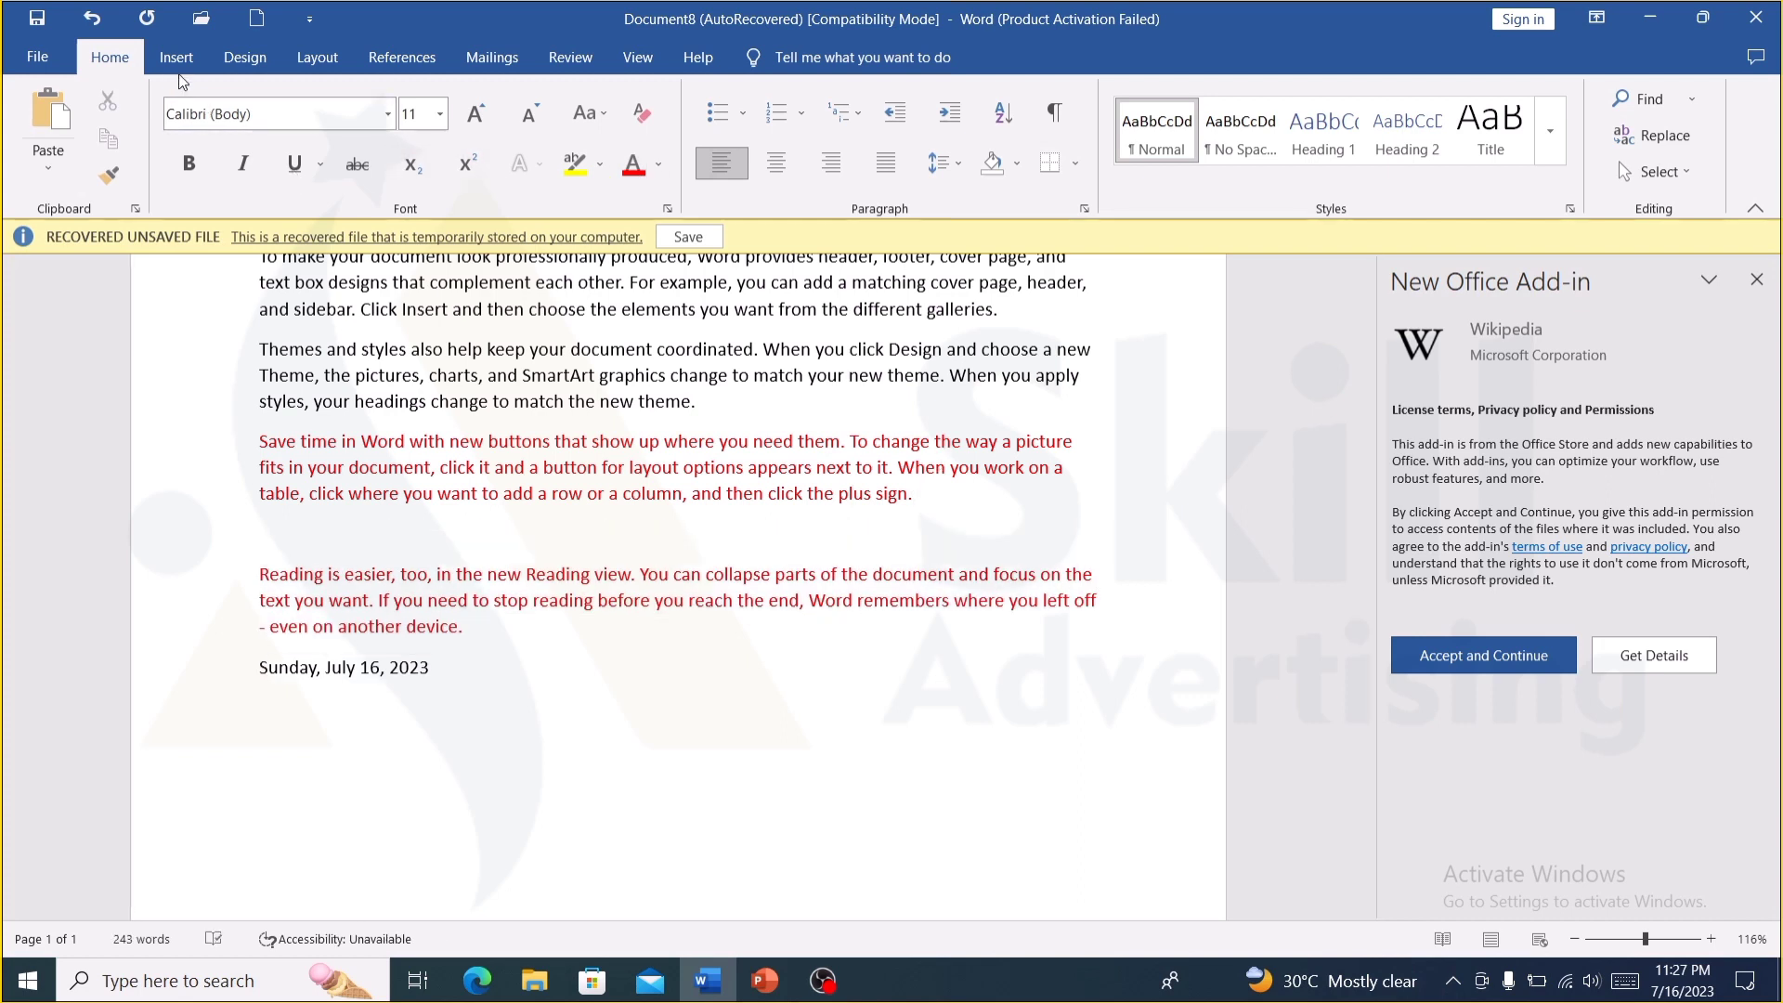
# - Insert the text of 4 CLASS TABLE LAYOUT MENU.docx from the YES ALL CLASSES DATA 2022 folder
pyautogui.click(176, 58)
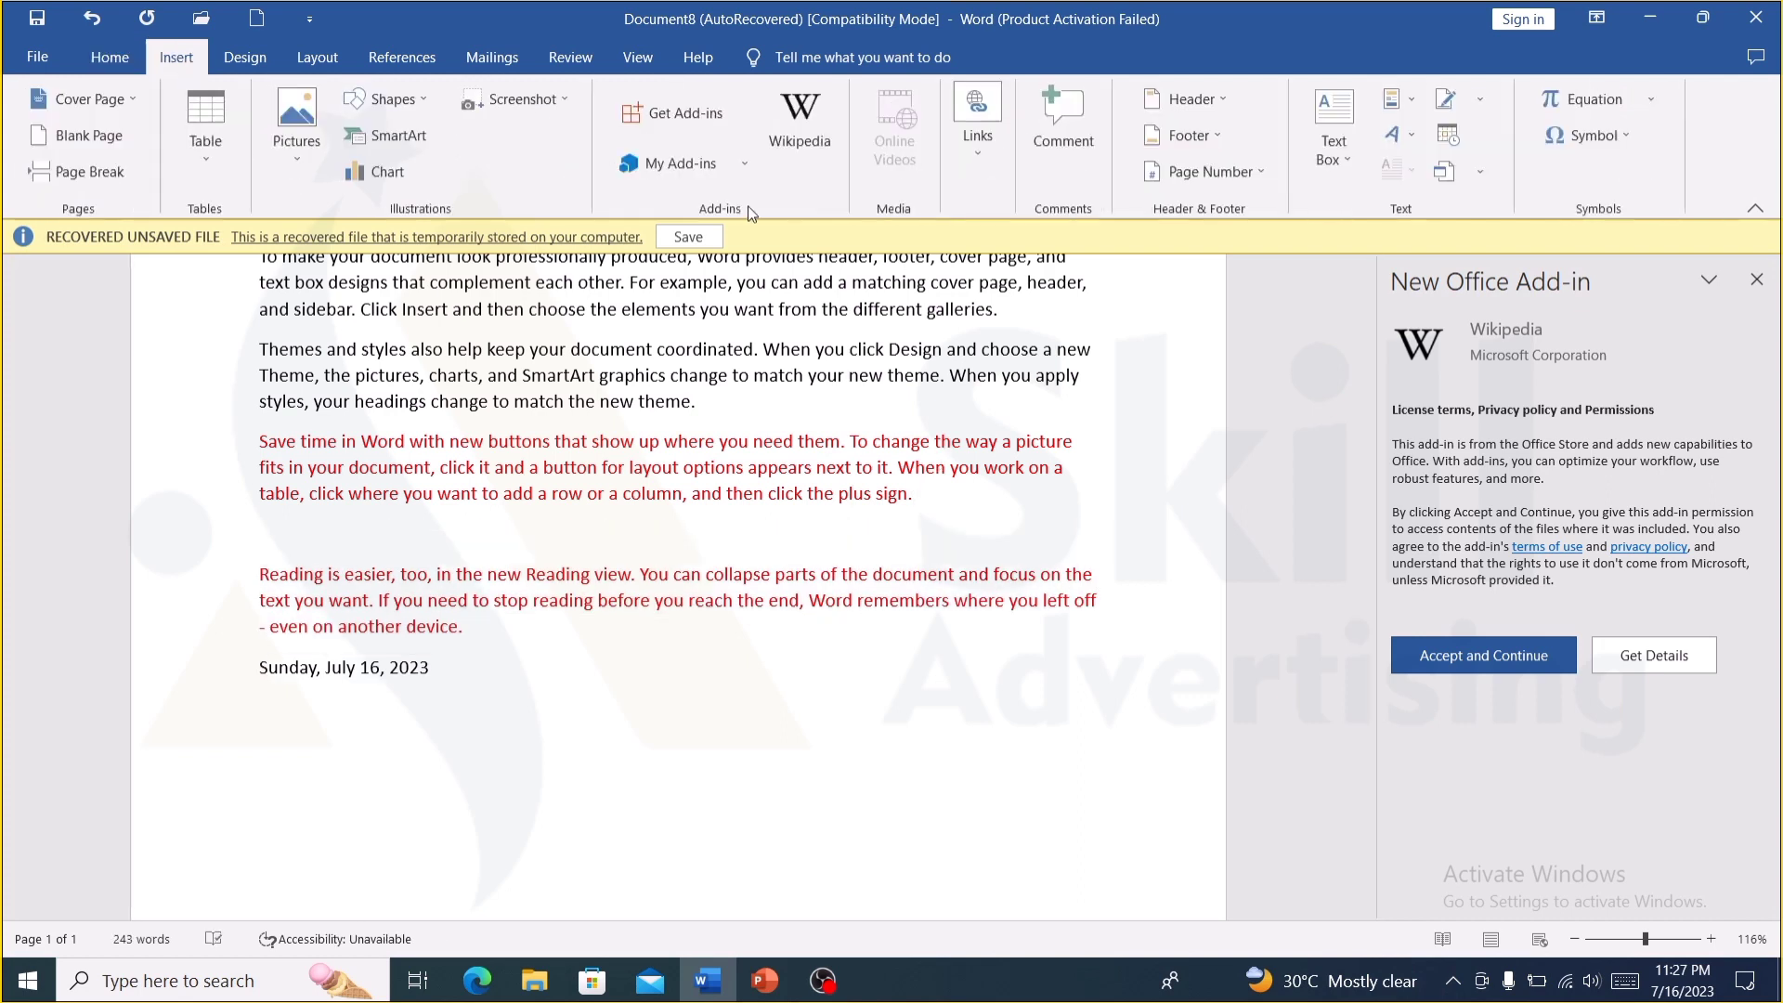
pyautogui.click(1478, 175)
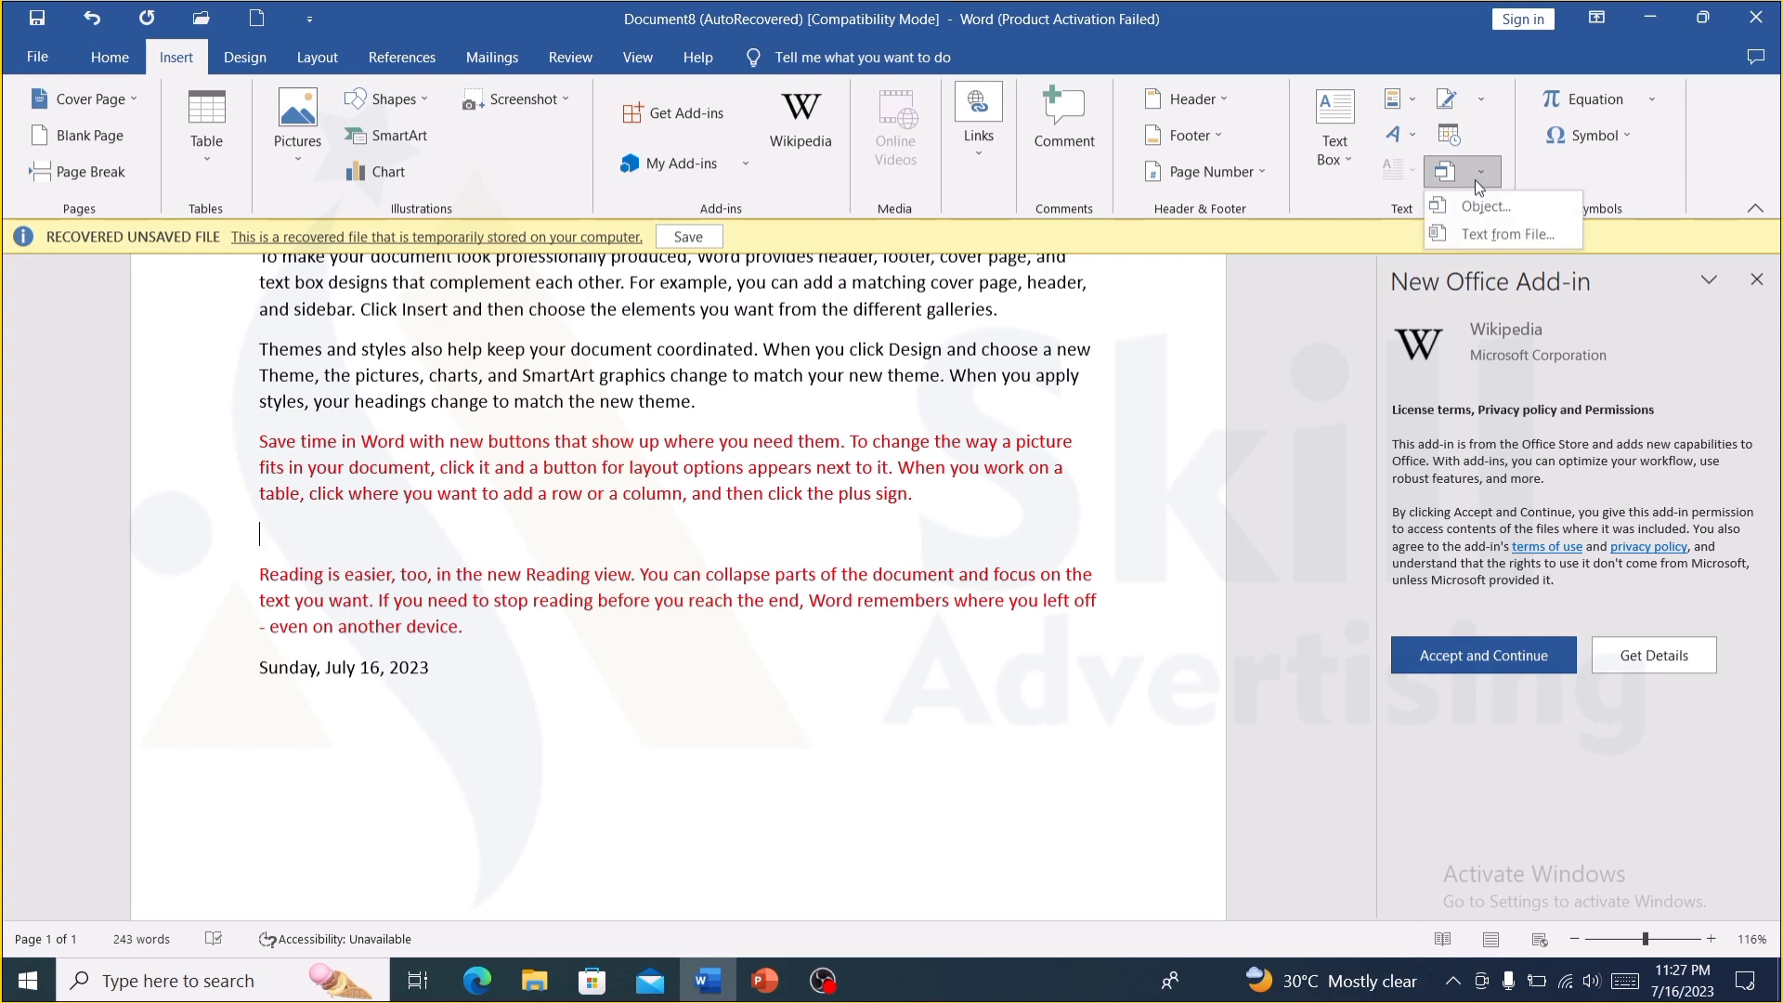
pyautogui.click(1482, 232)
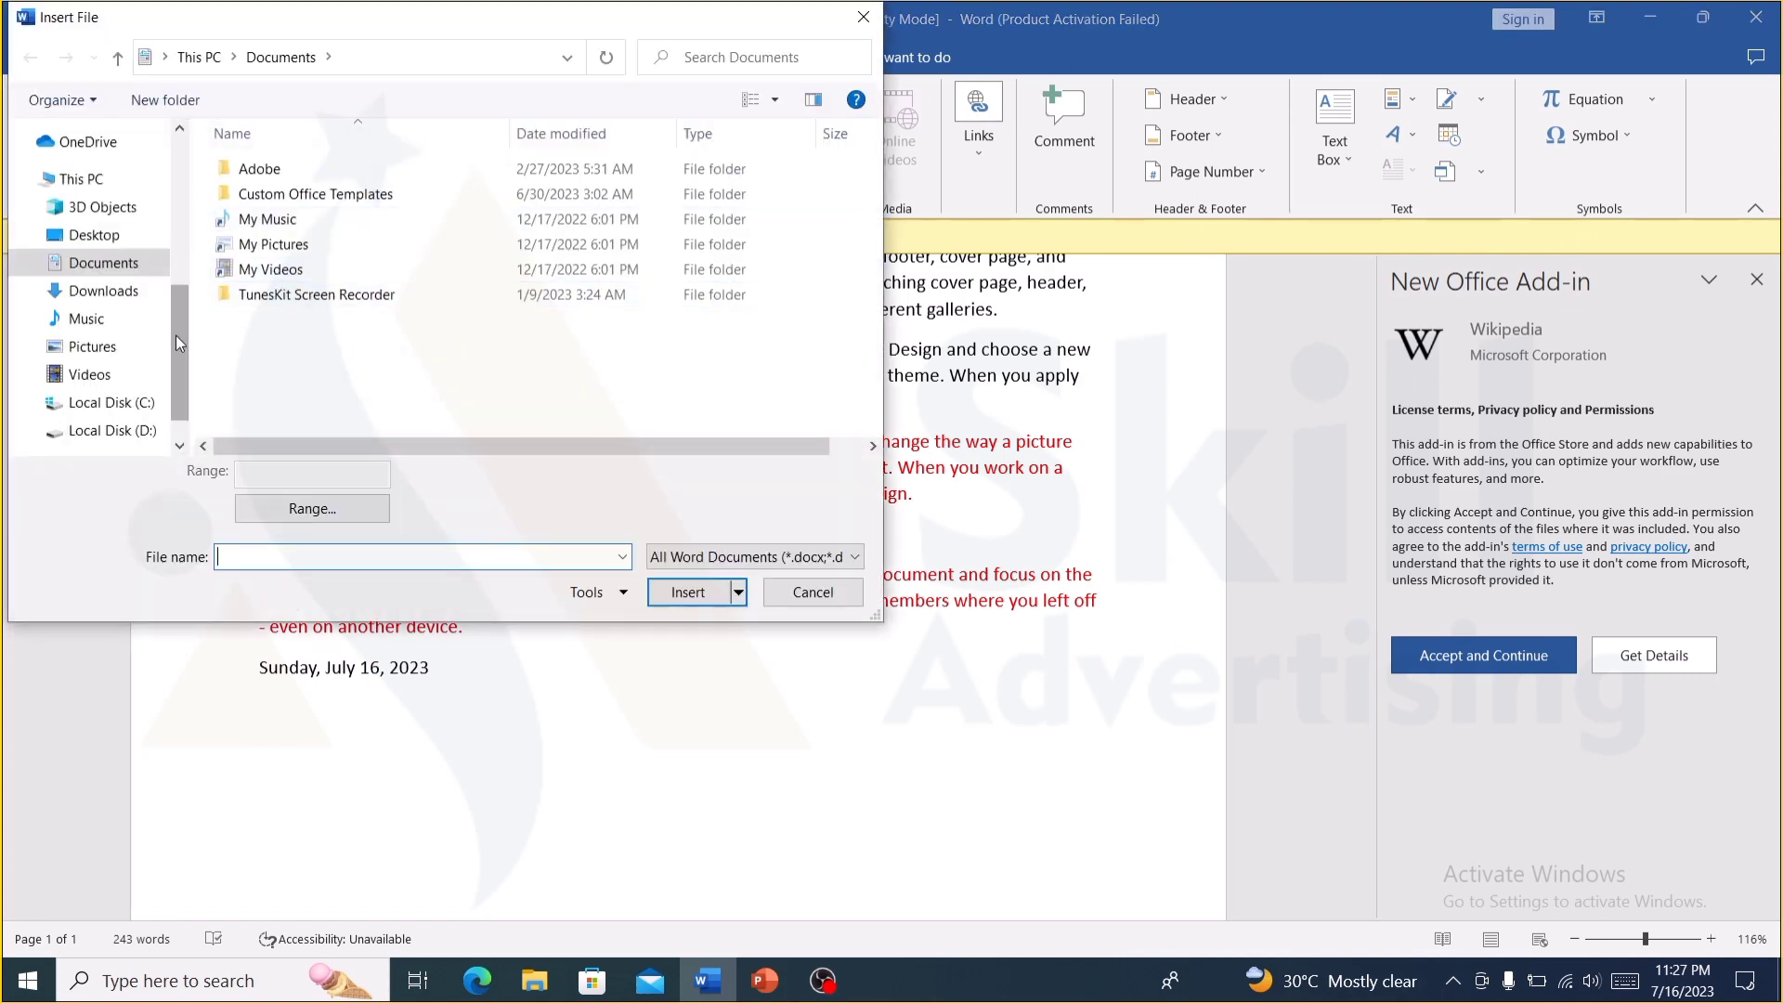
pyautogui.moveTo(111, 429)
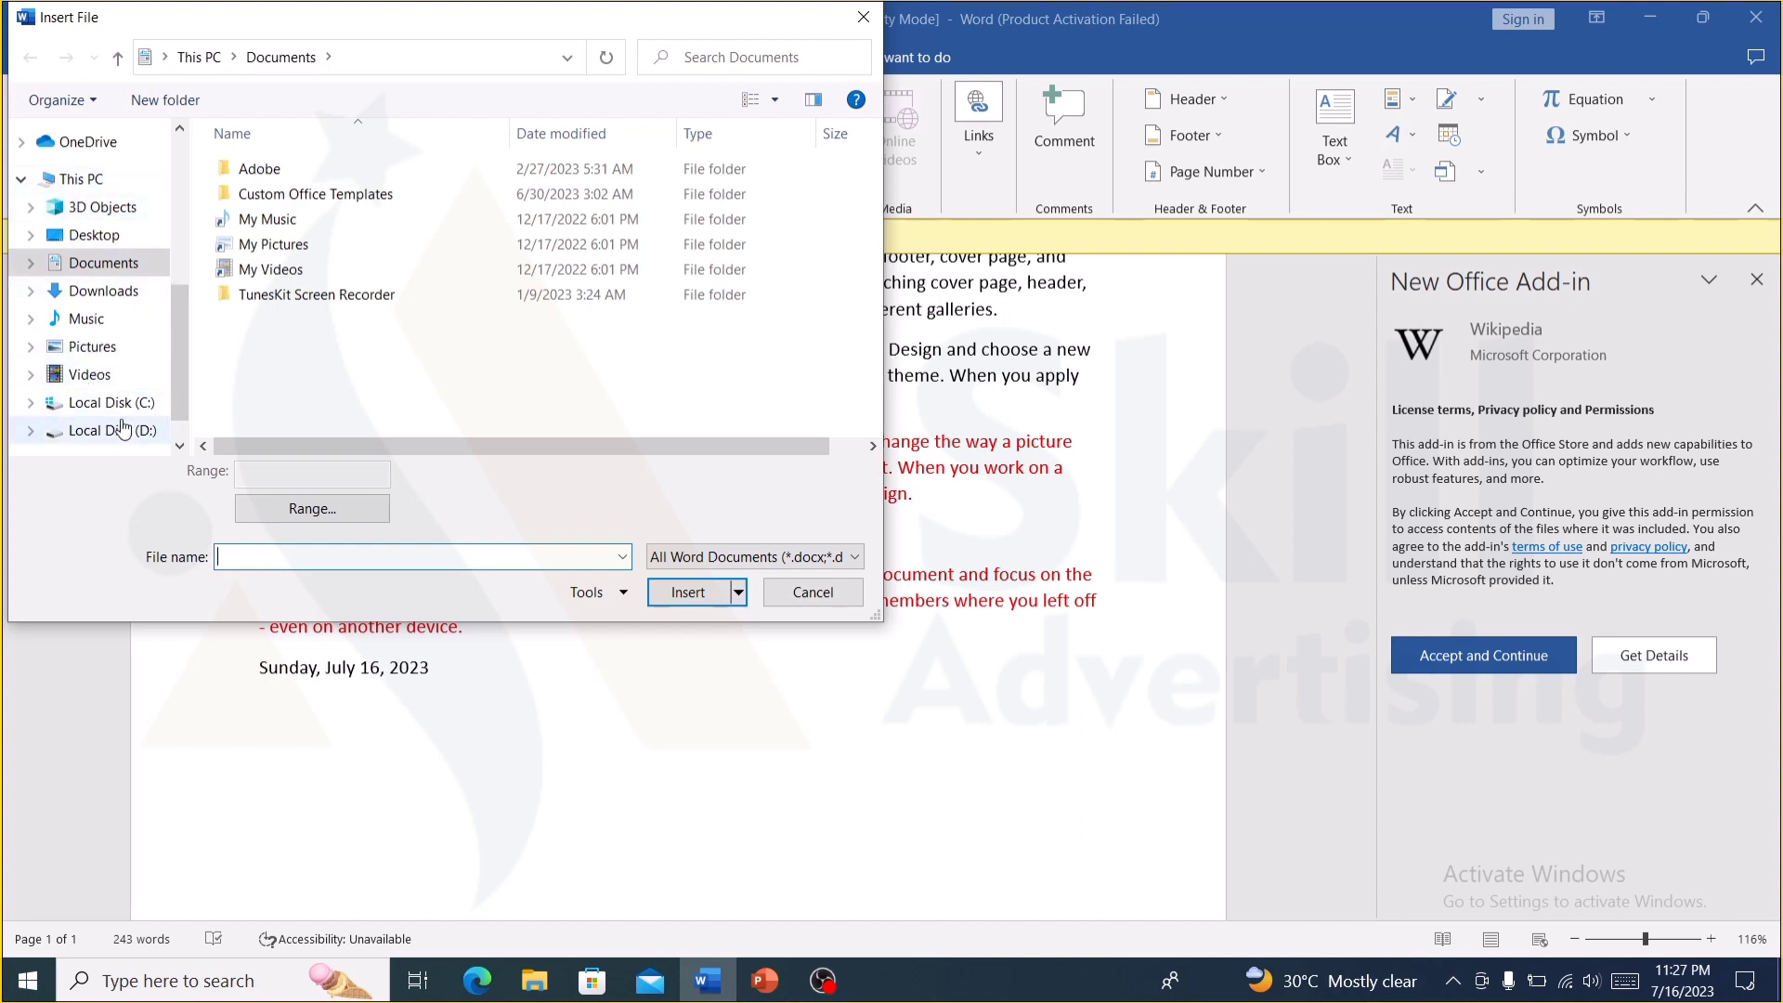
pyautogui.click(123, 429)
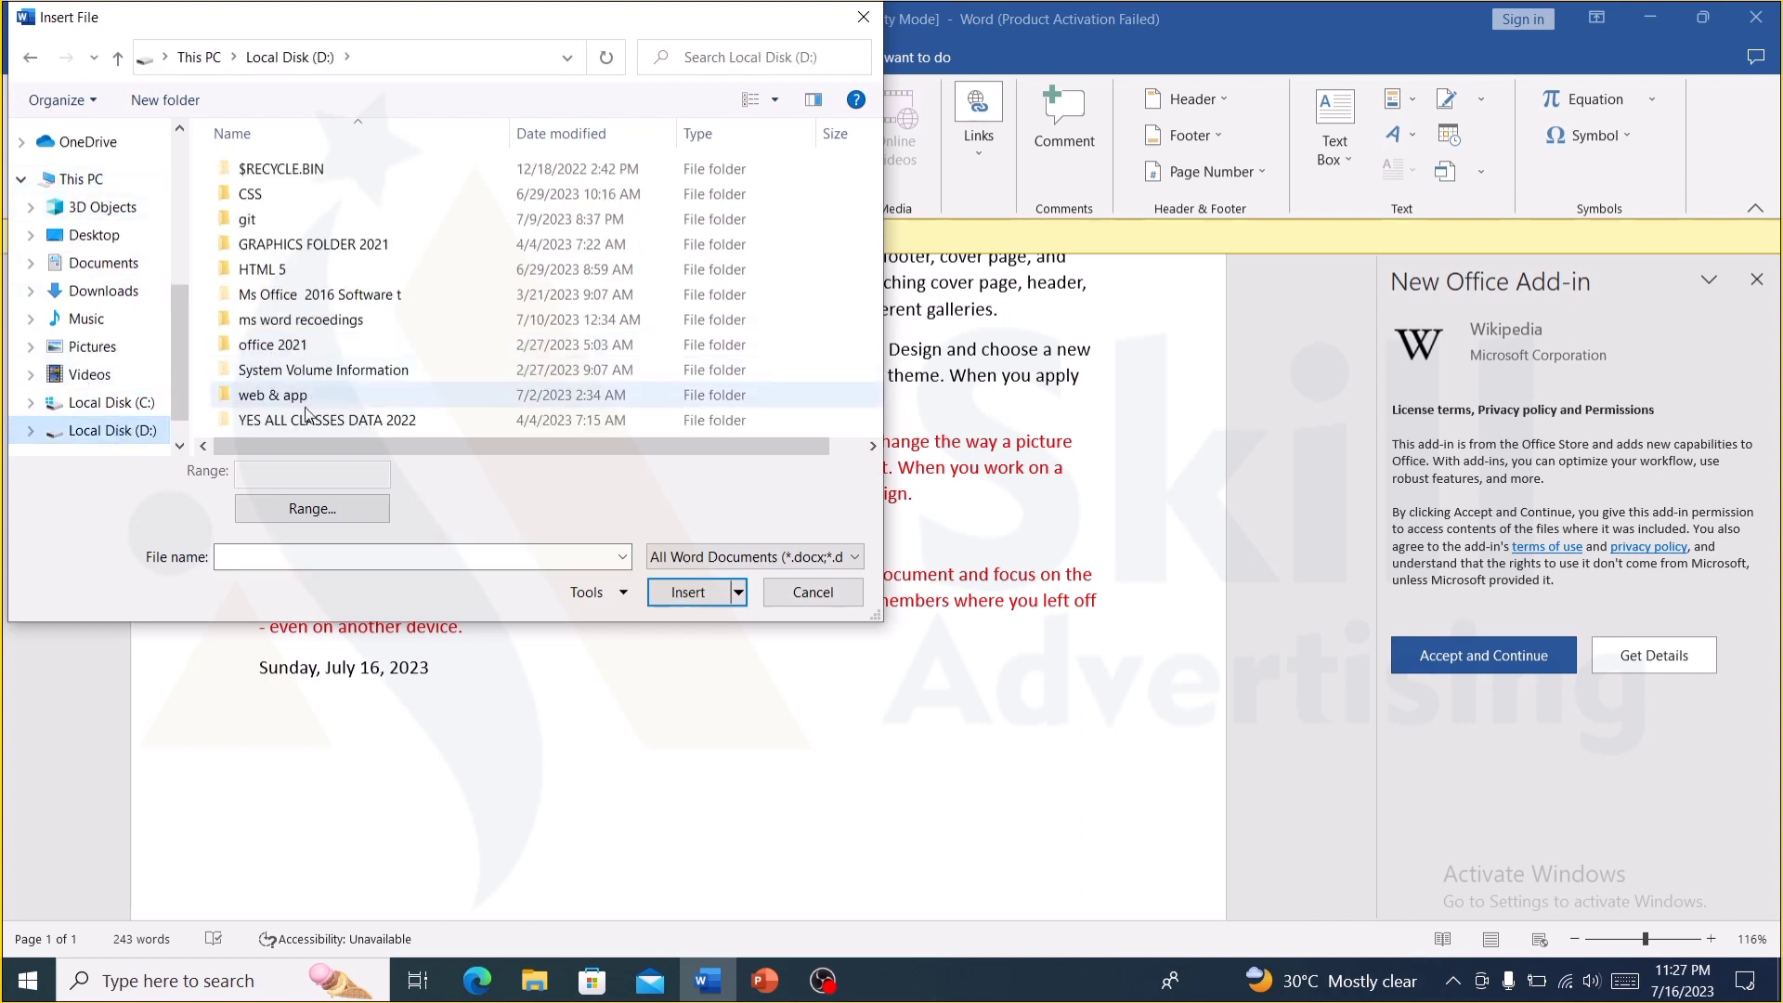
pyautogui.doubleClick(306, 419)
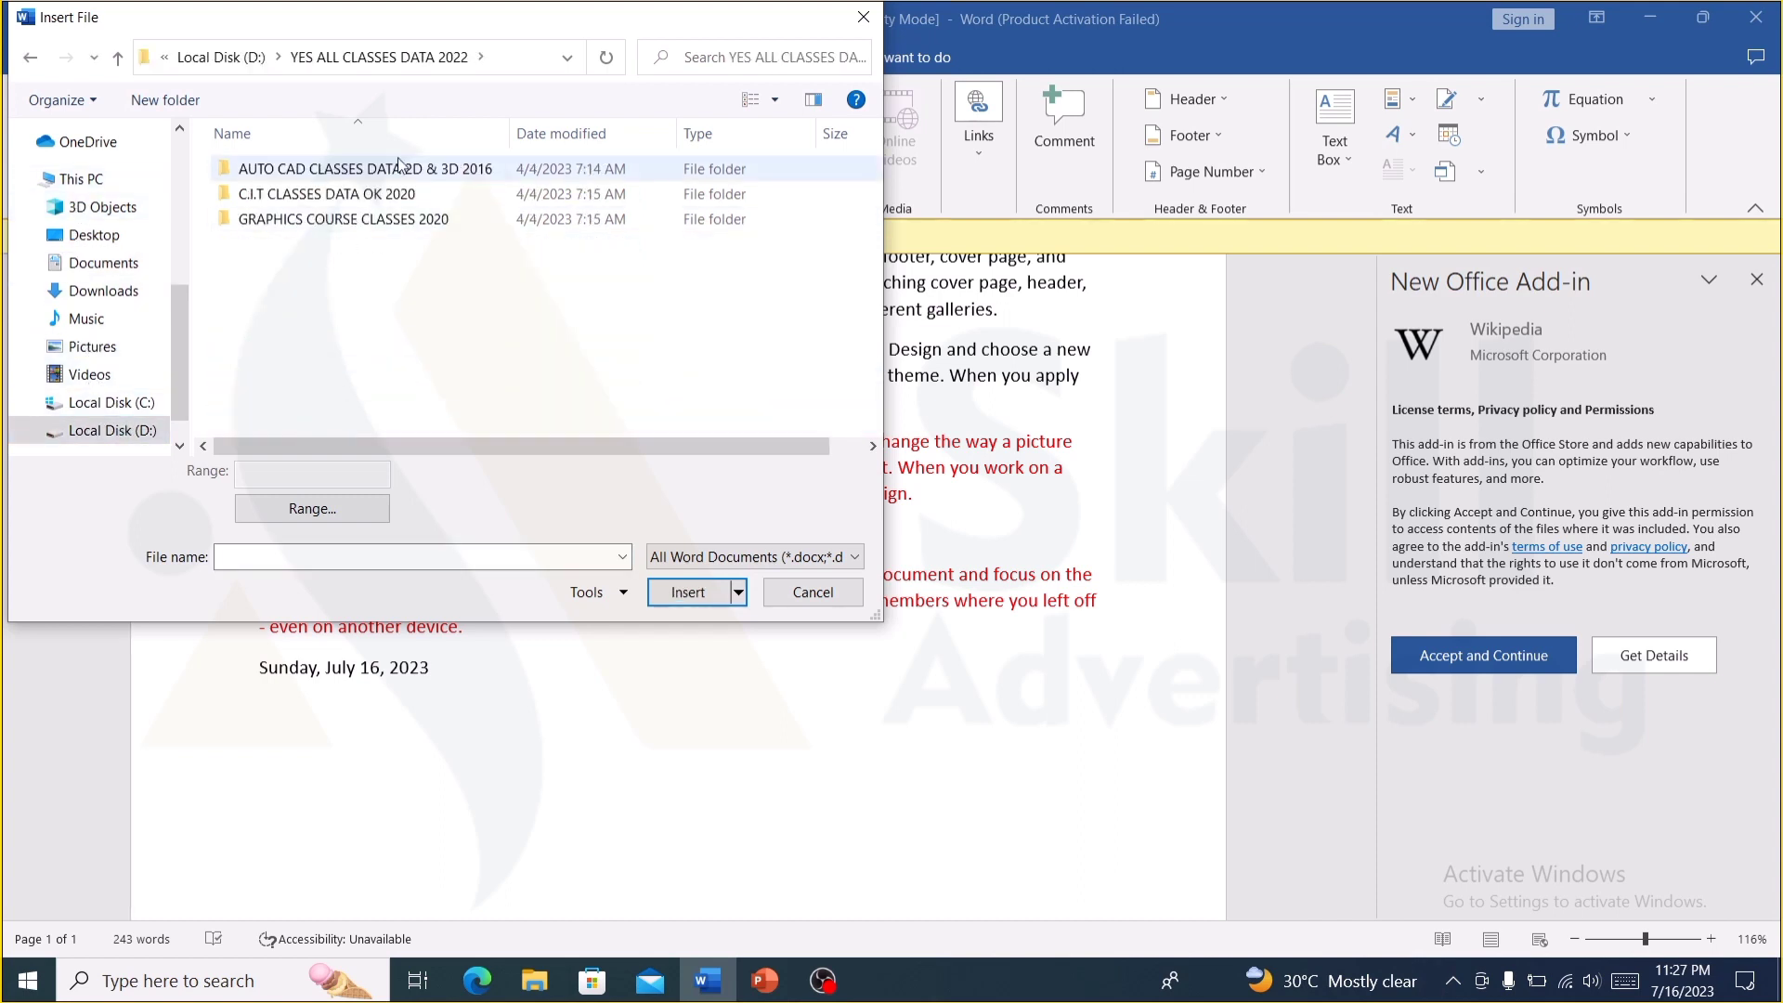
pyautogui.click(358, 371)
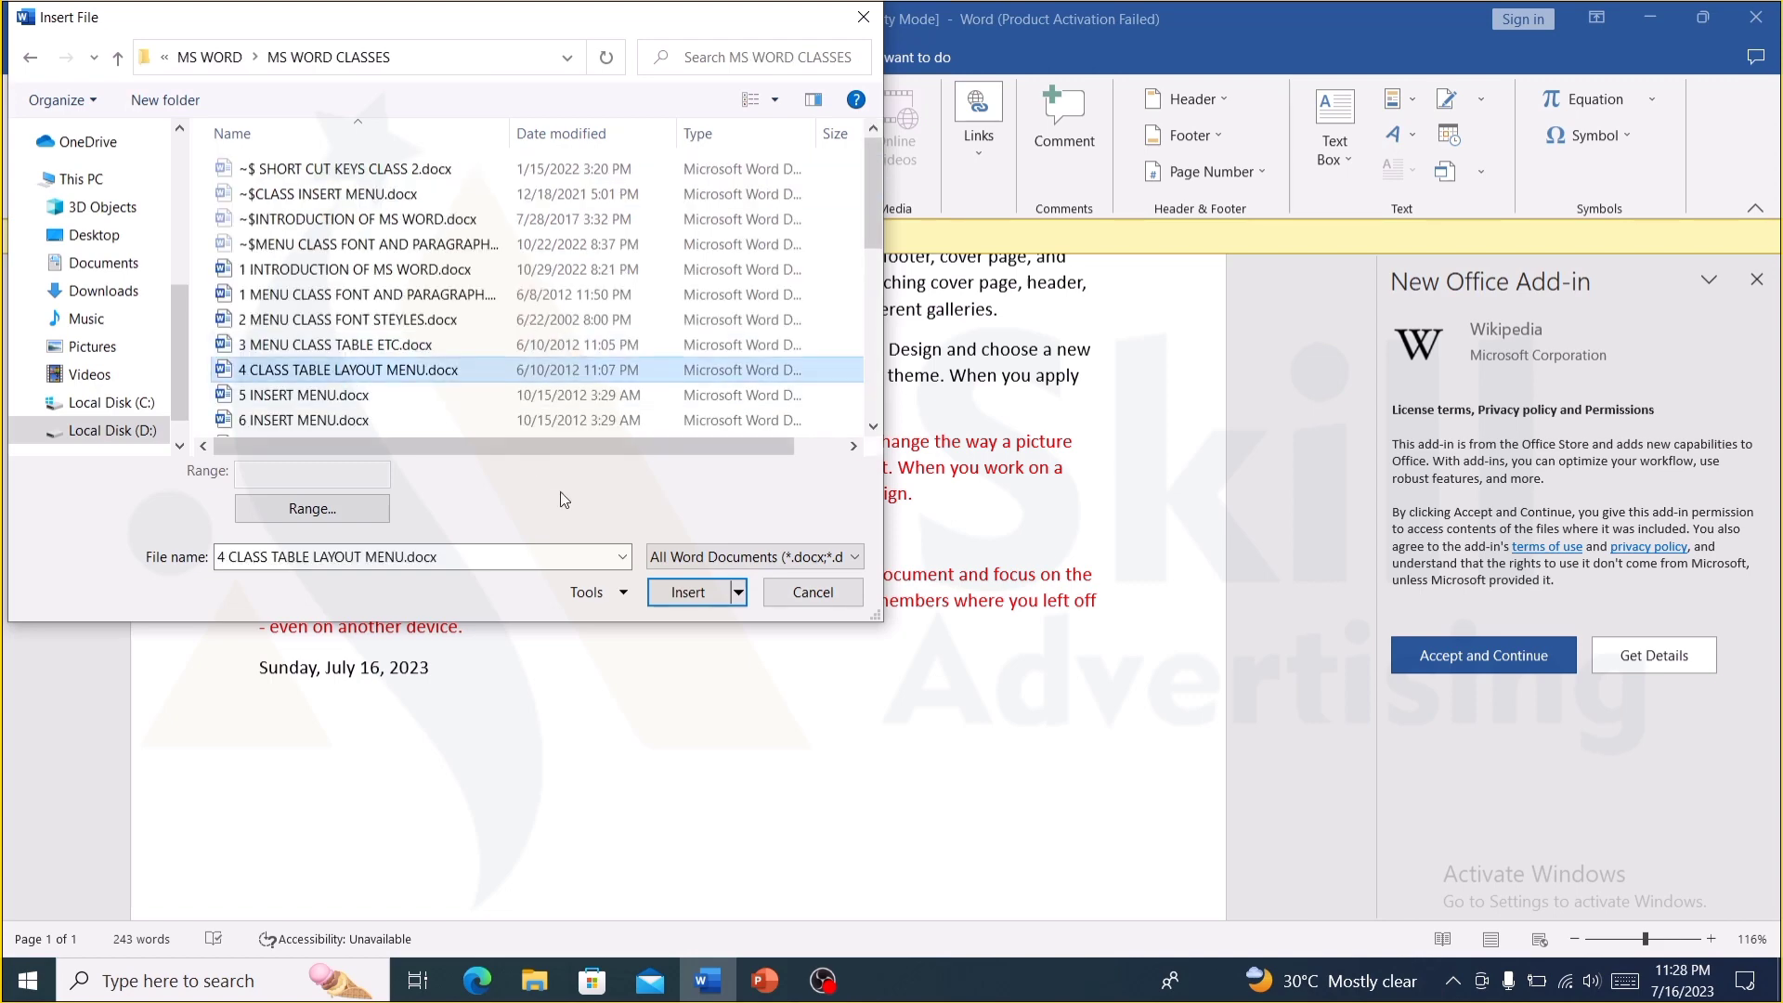
pyautogui.click(703, 598)
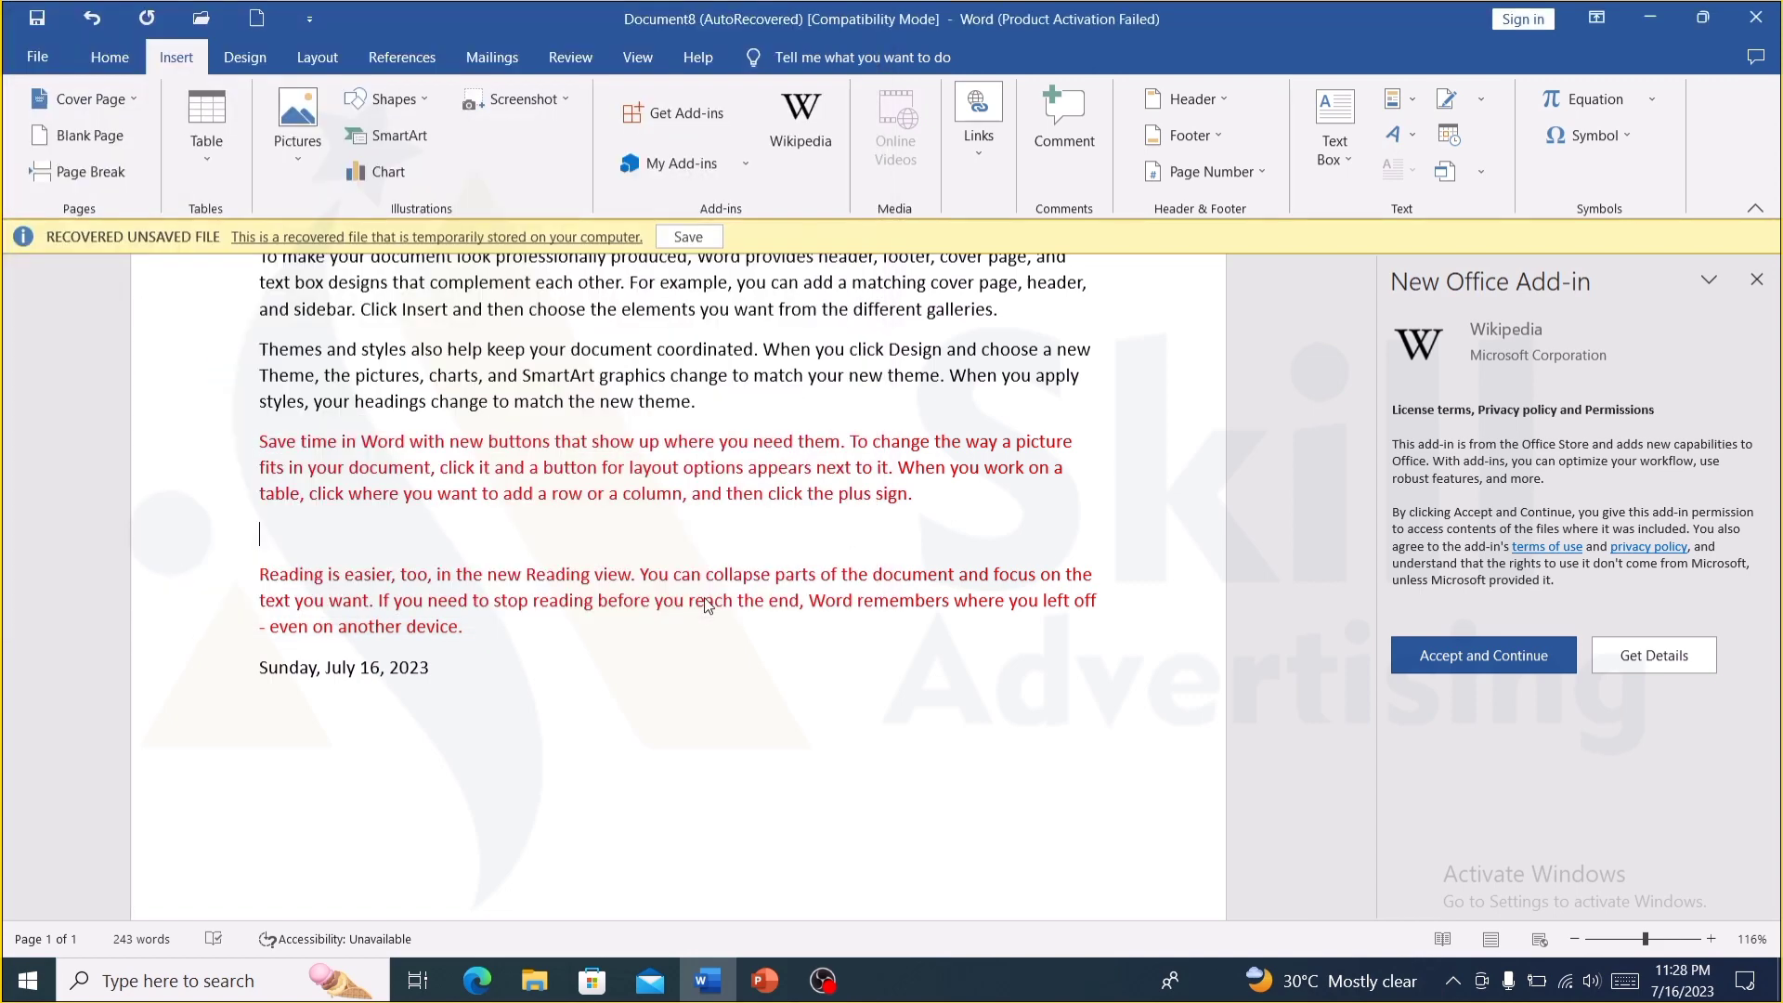
pyautogui.click(364, 654)
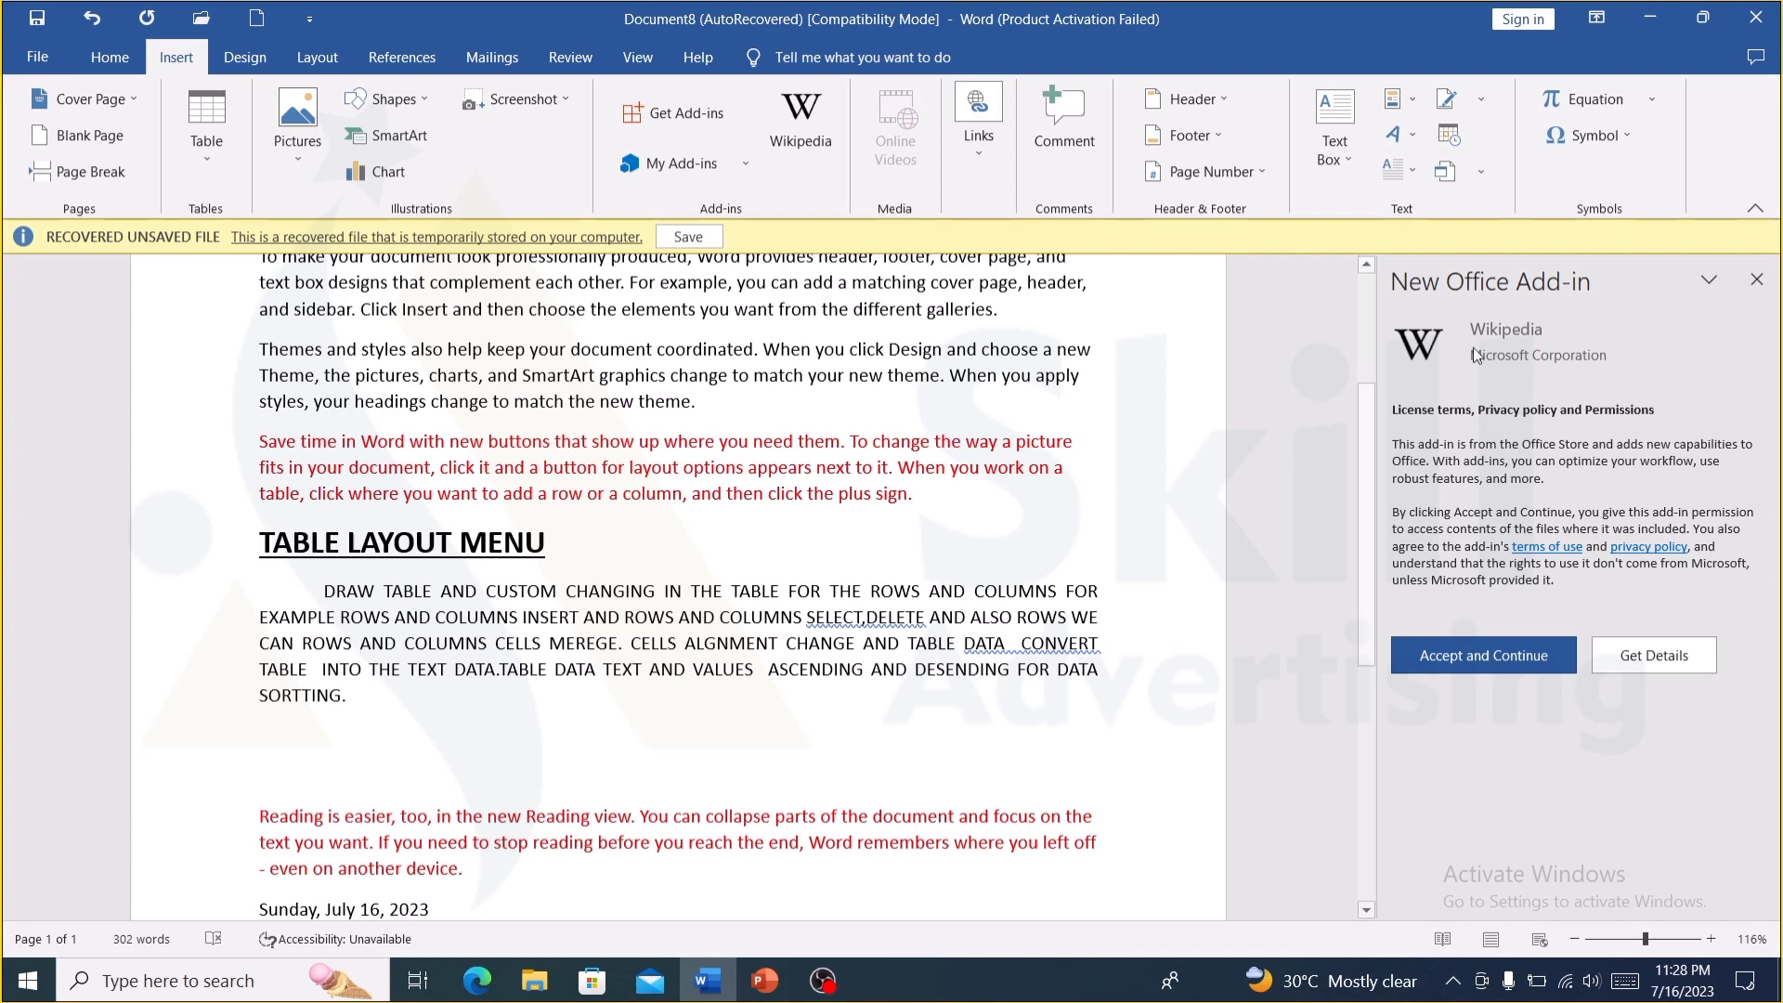
# - Delete all document content and bring up the built-in equations gallery
pyautogui.scroll(-3, 1088, 458)
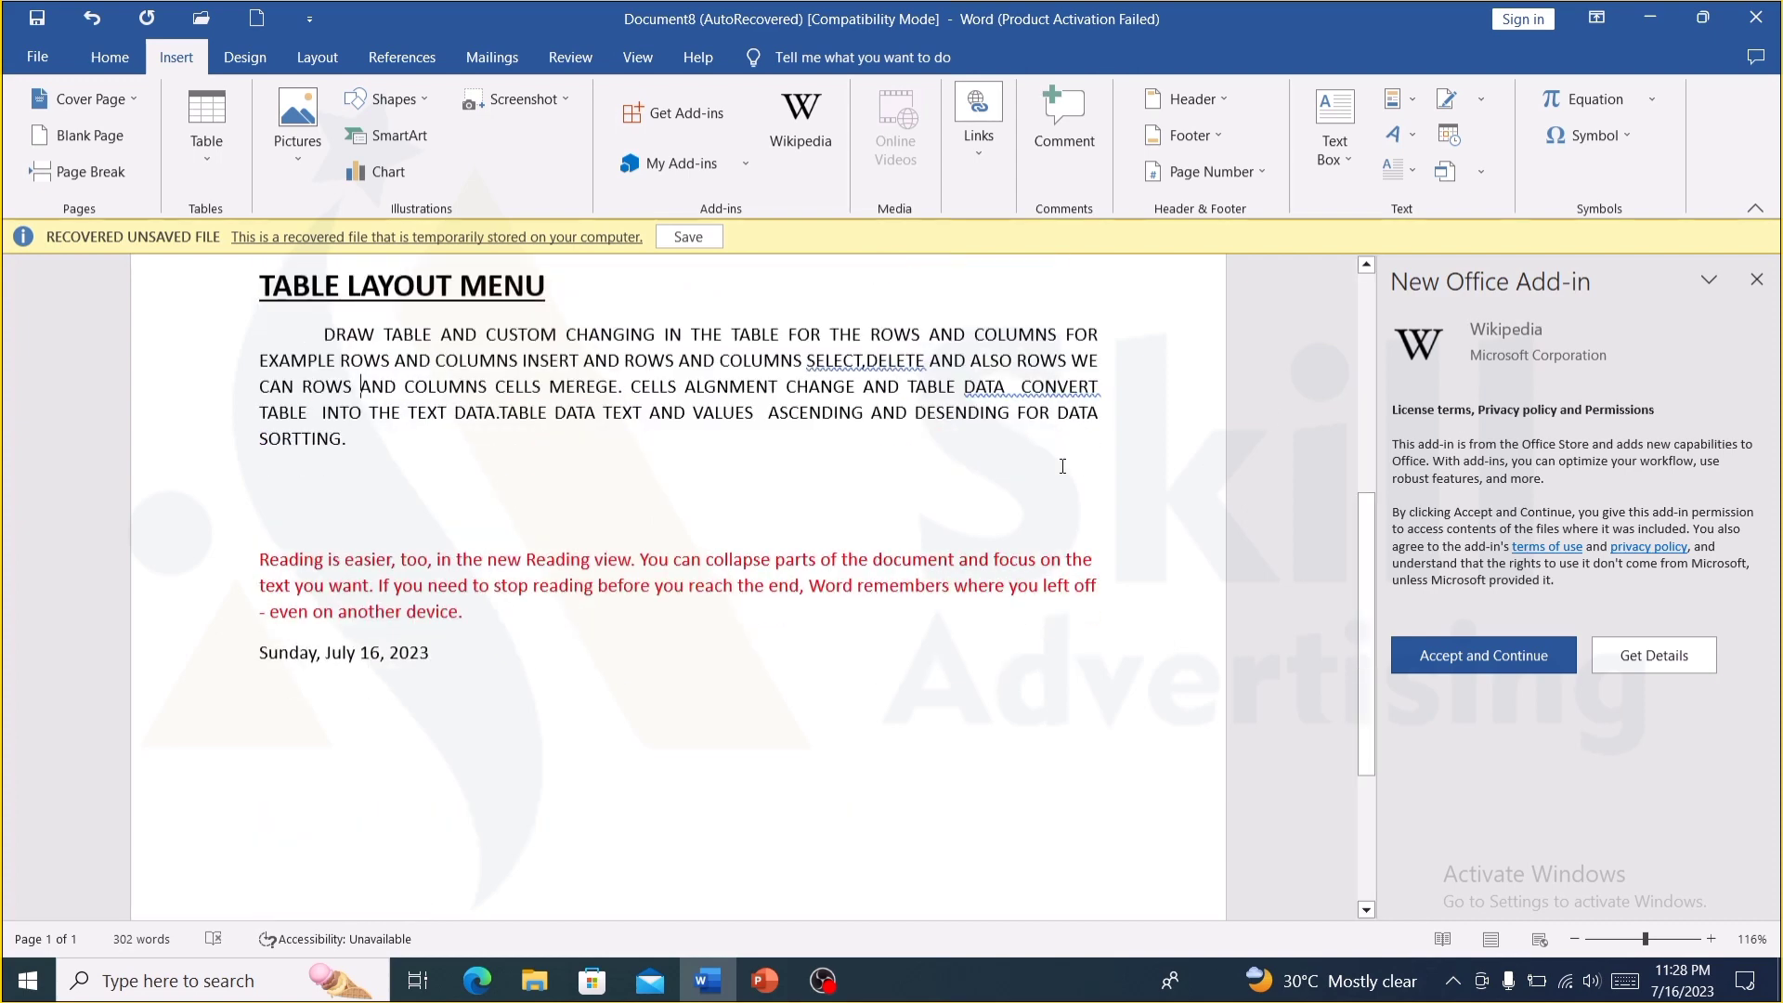
pyautogui.hotkey('ctrl', 'a')
pyautogui.press('Delete')
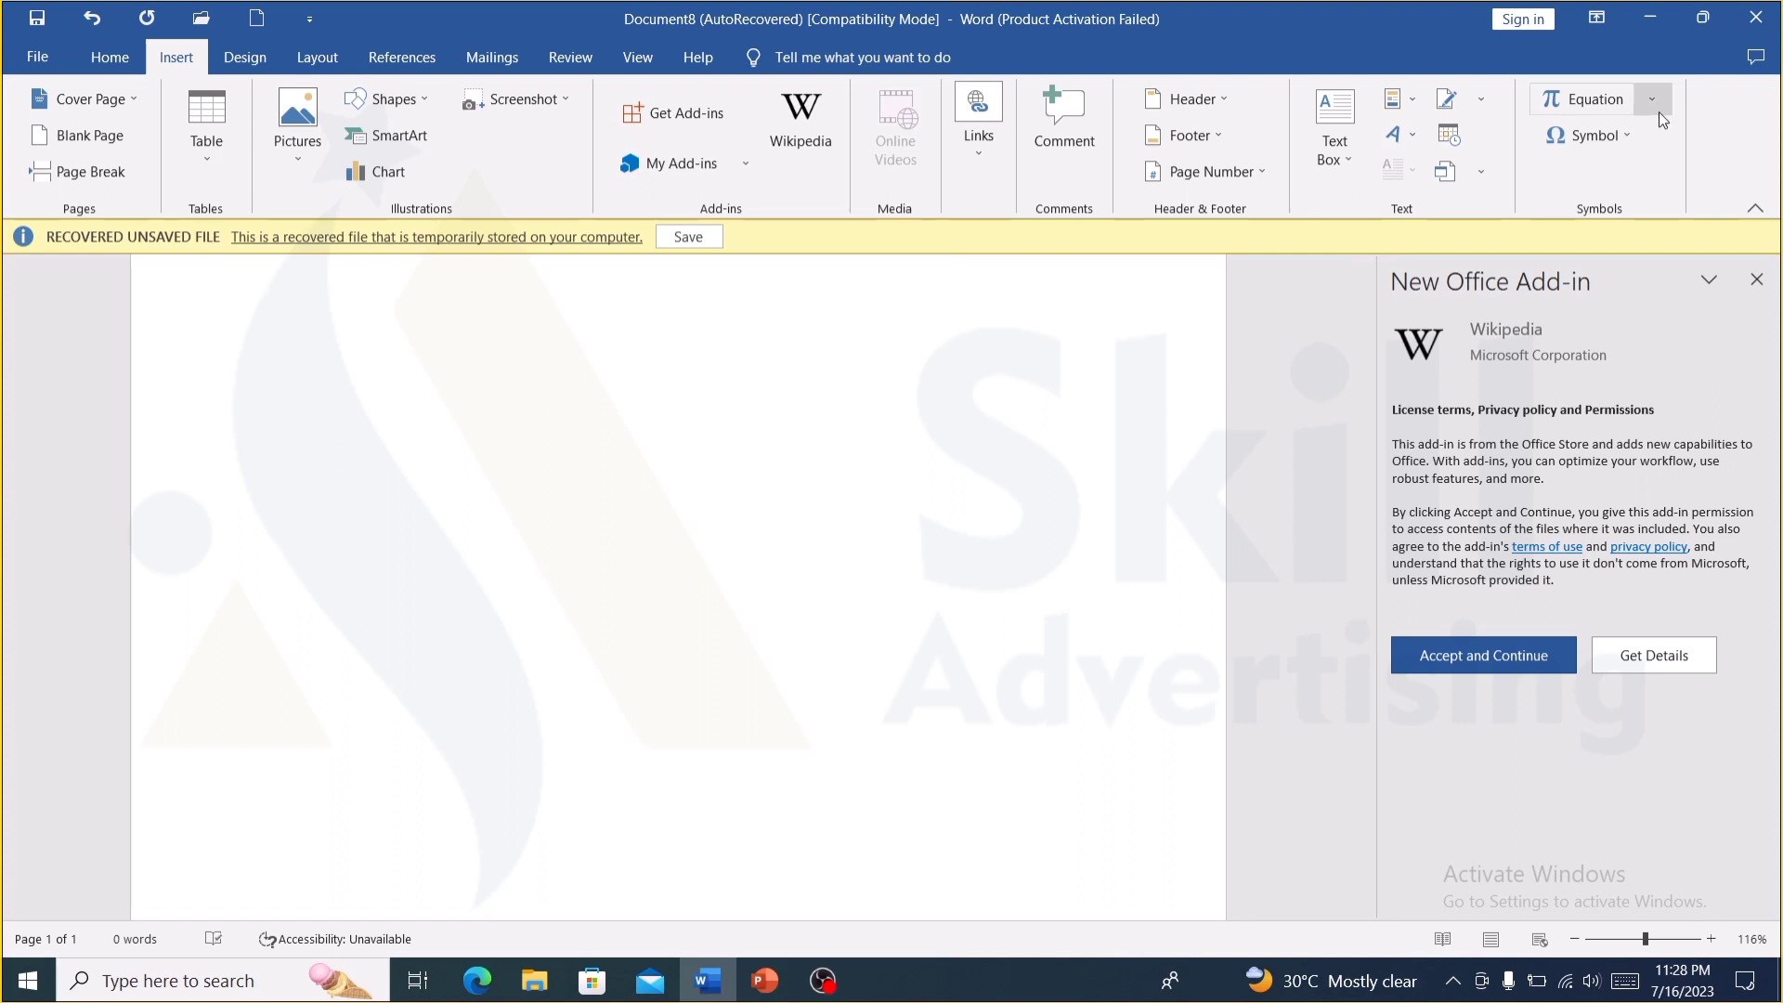
pyautogui.click(1658, 109)
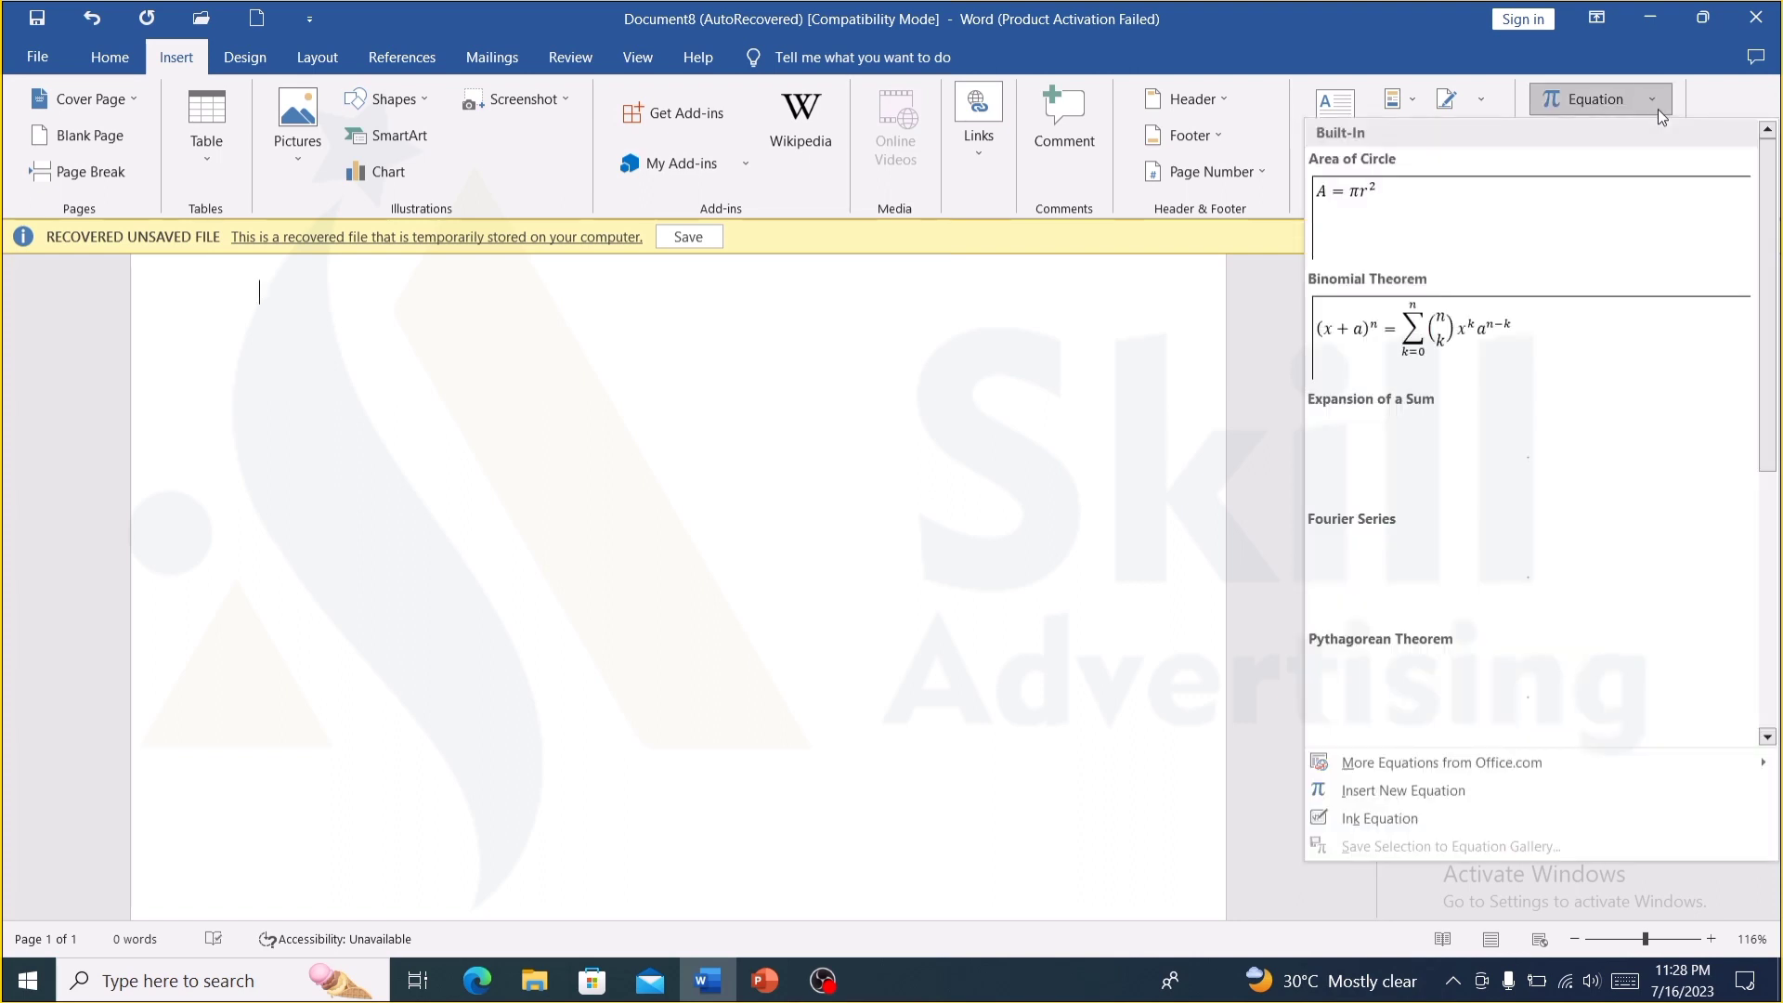
# - Insert the built-in Binomial Theorem equation
pyautogui.scroll(-3, 1496, 471)
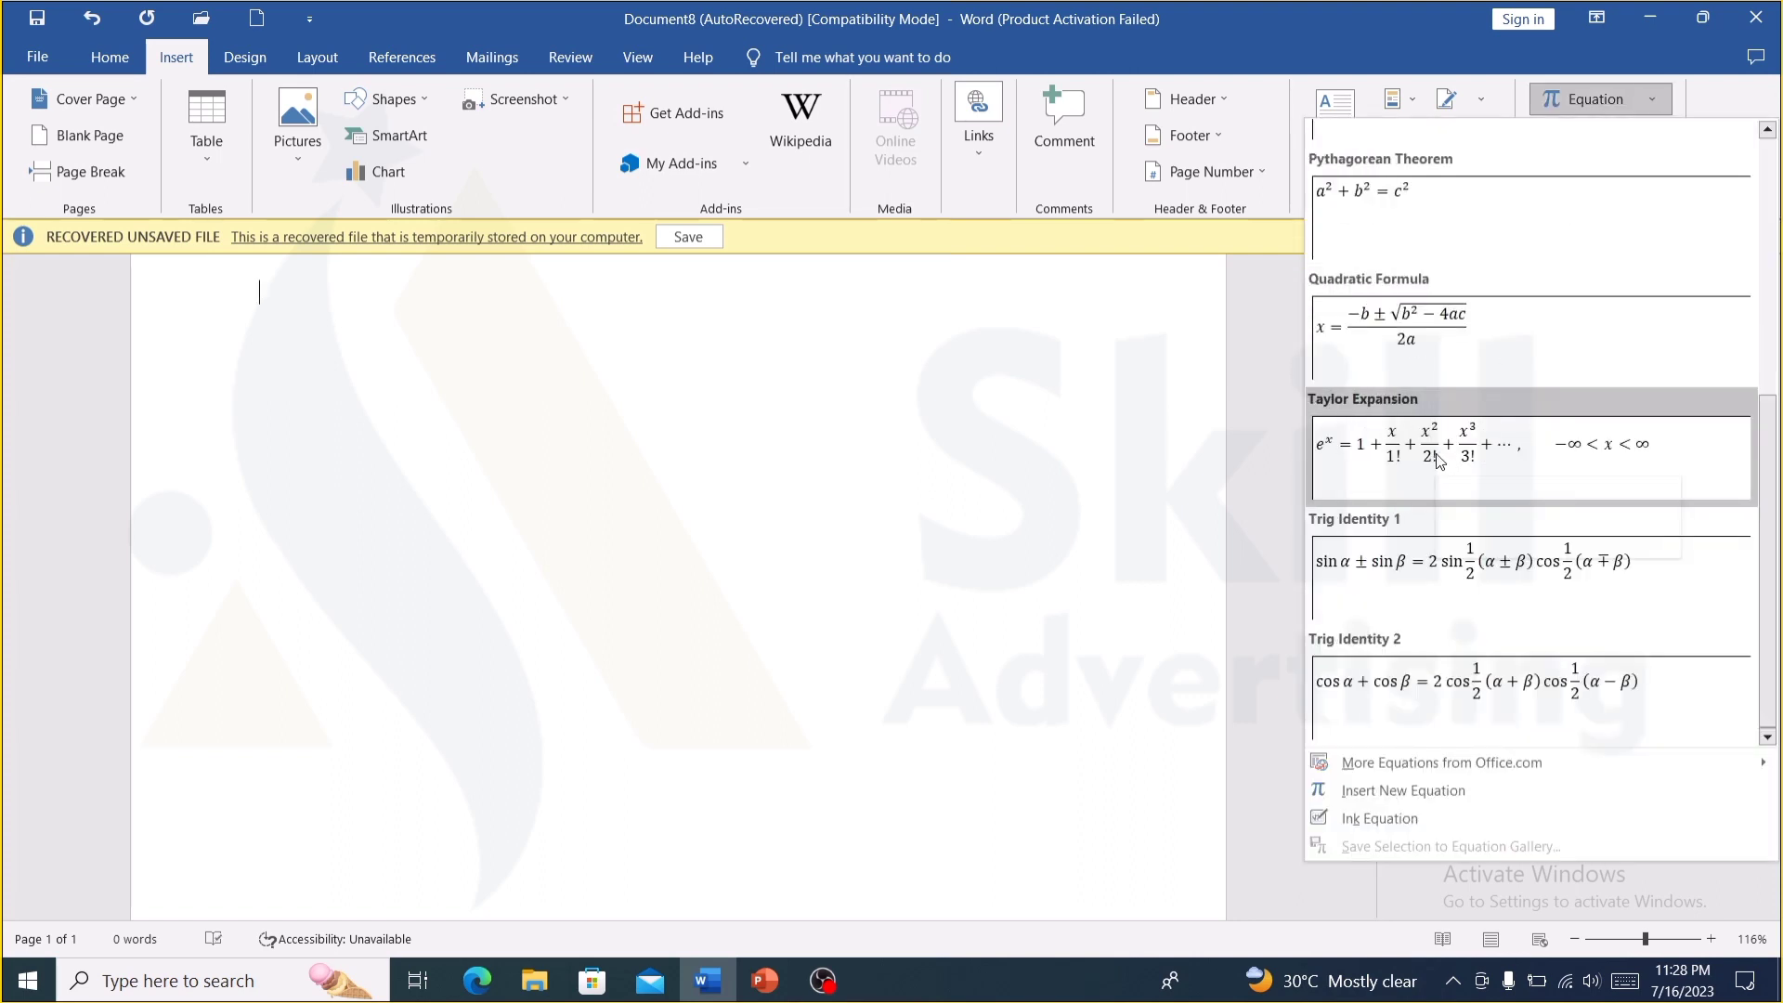
pyautogui.scroll(5, 1438, 462)
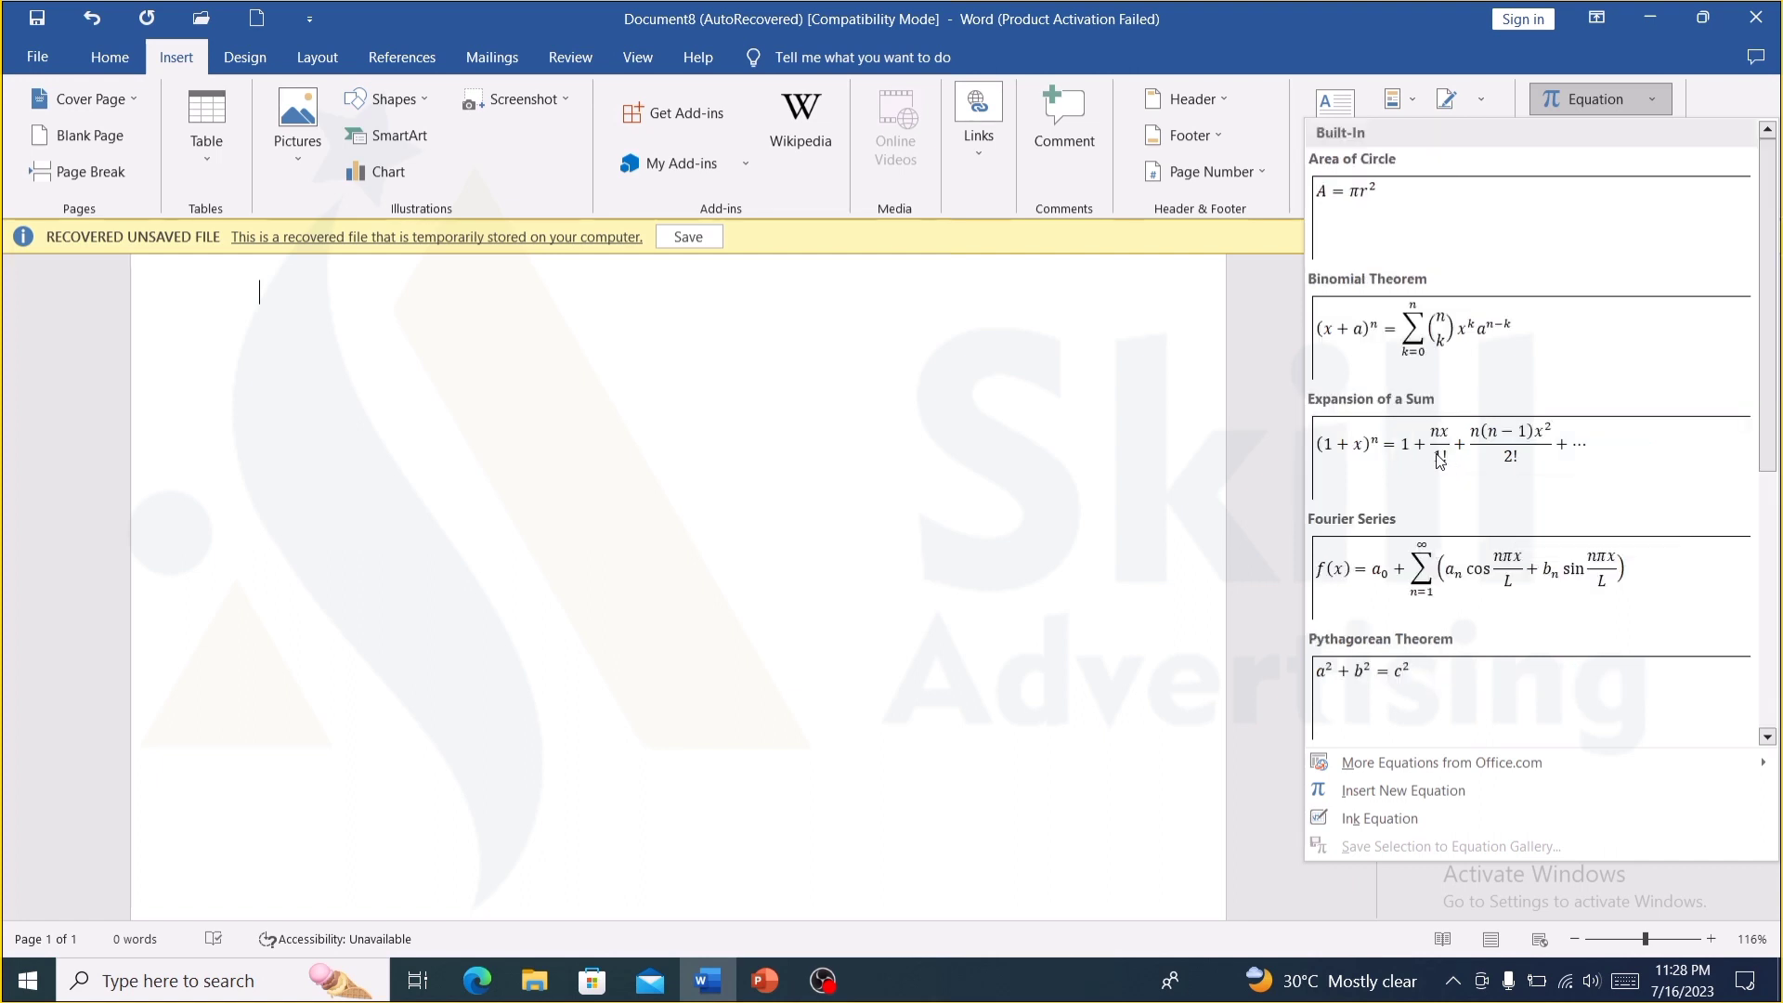
pyautogui.click(1415, 334)
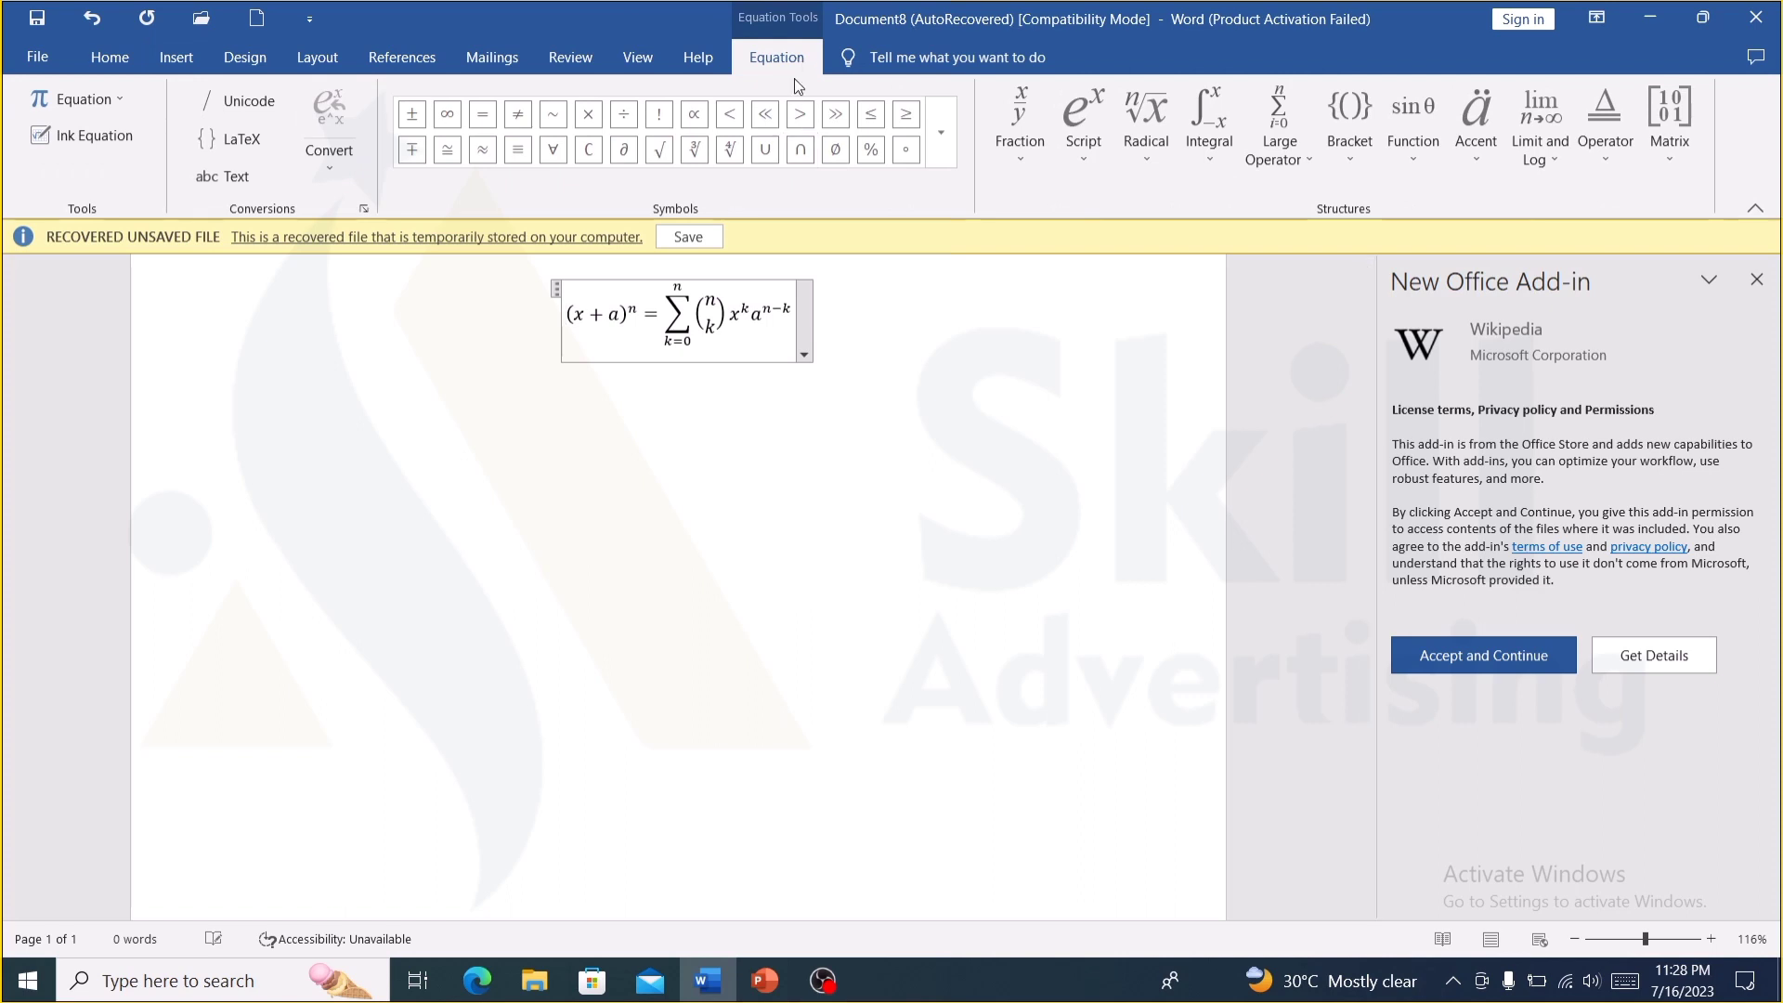
# - Add math symbols such as ∁, ∪, ∅ and root signs to the equation, then show its options menu
pyautogui.click(870, 150)
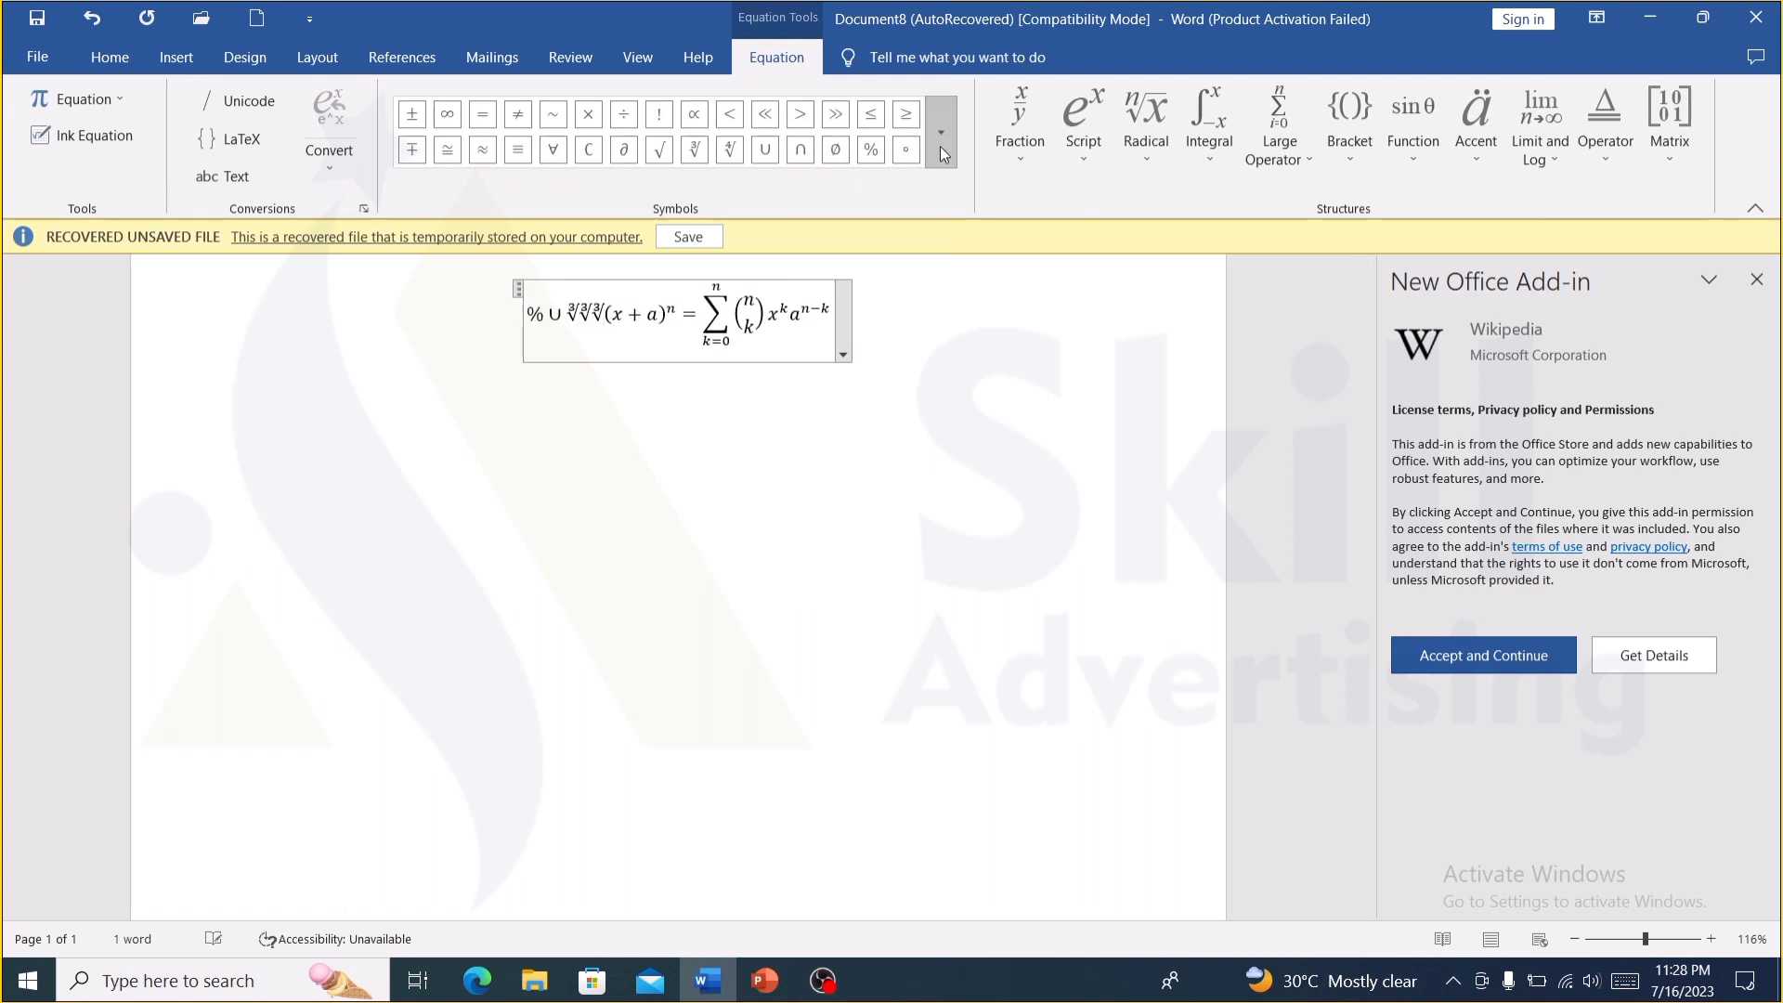
pyautogui.click(941, 132)
pyautogui.click(588, 206)
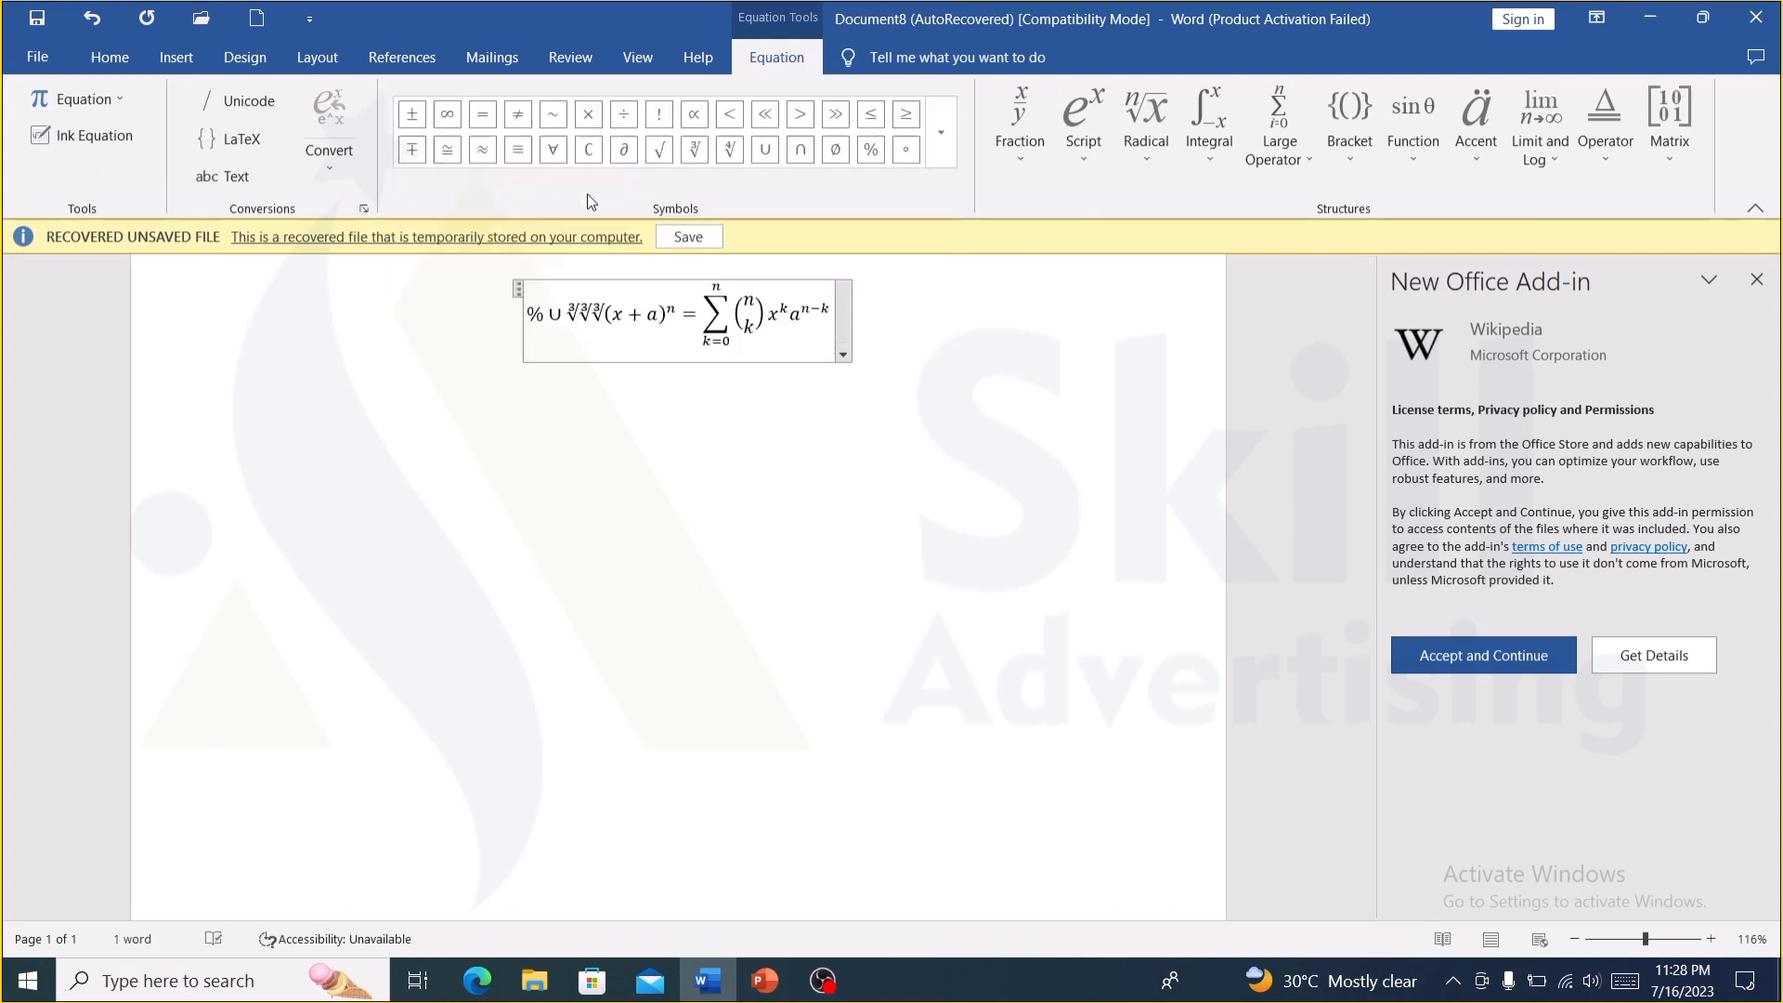
pyautogui.click(906, 148)
pyautogui.click(835, 149)
pyautogui.click(730, 149)
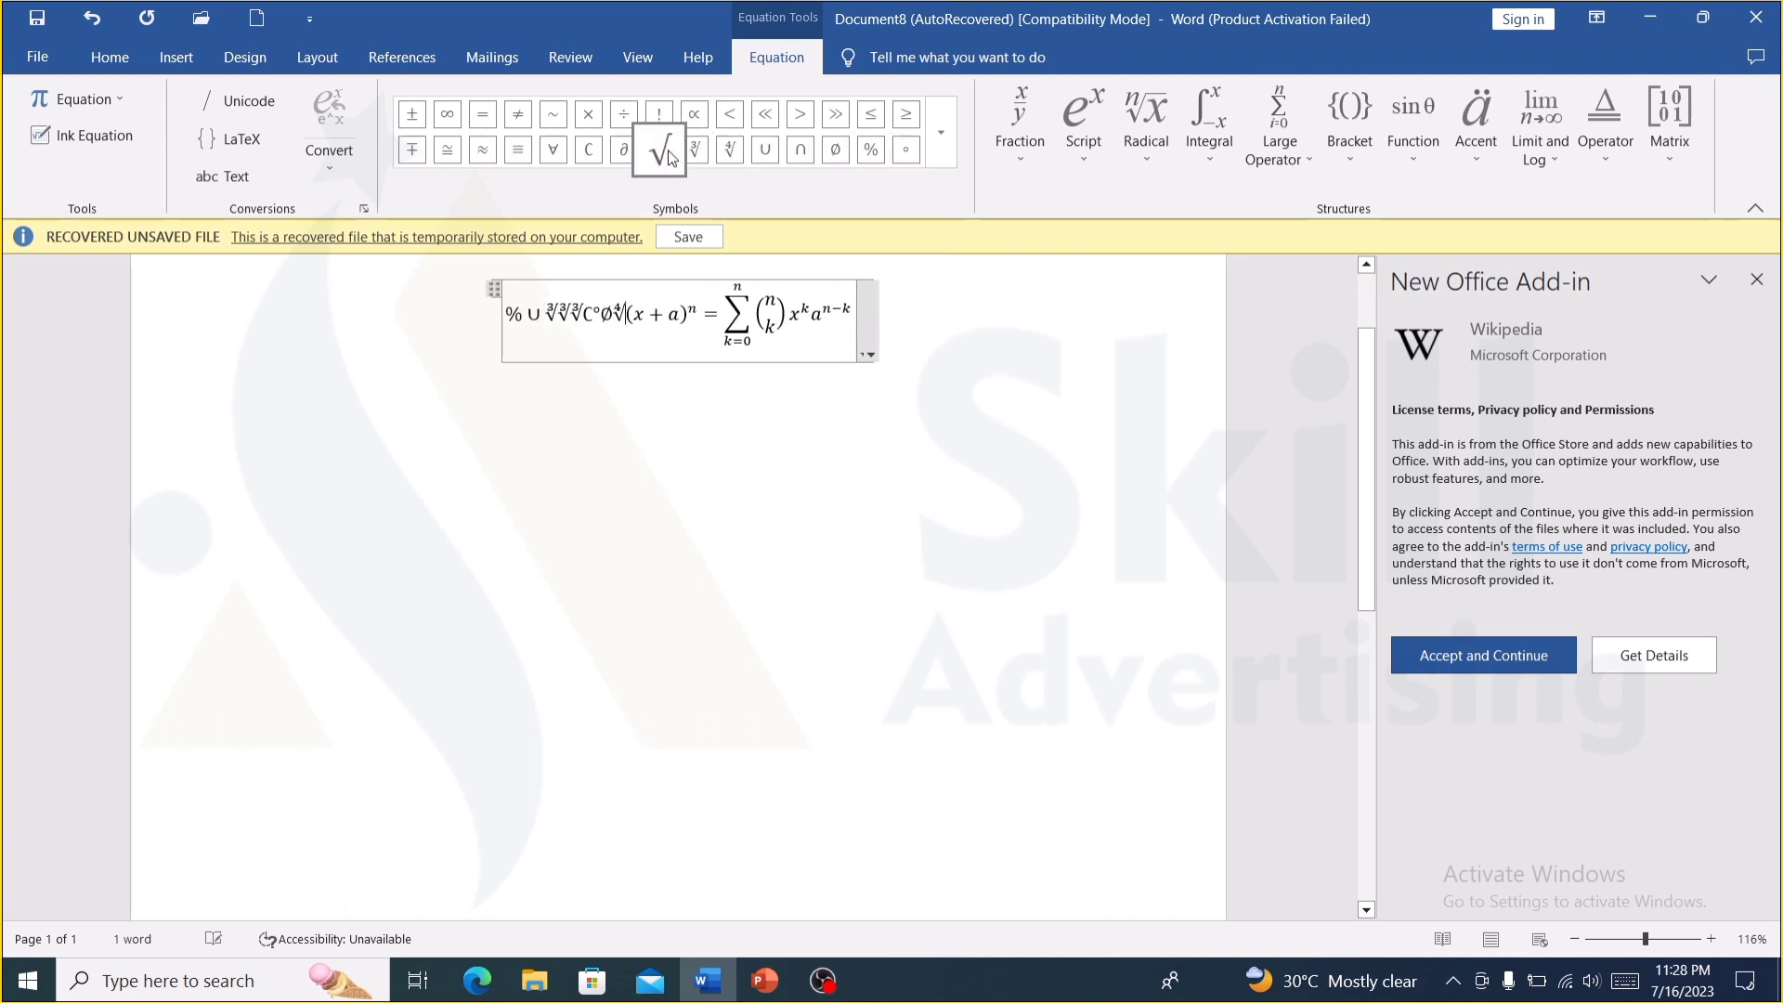
pyautogui.click(658, 149)
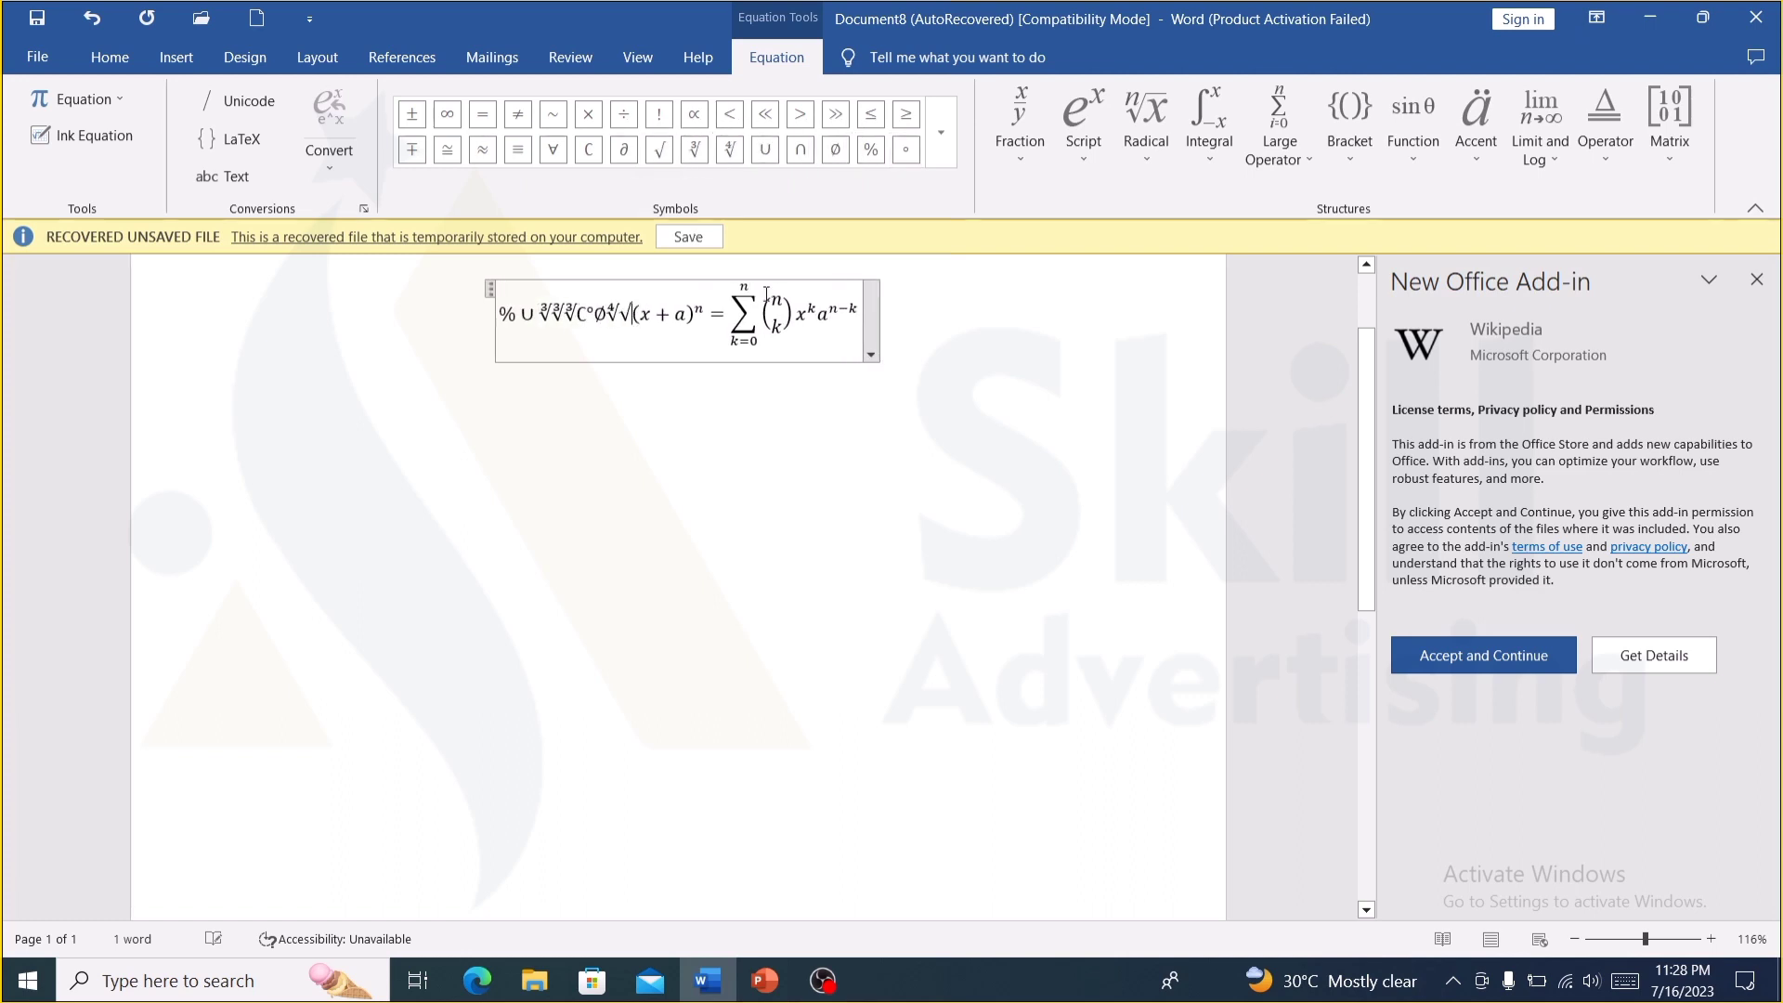
pyautogui.click(871, 355)
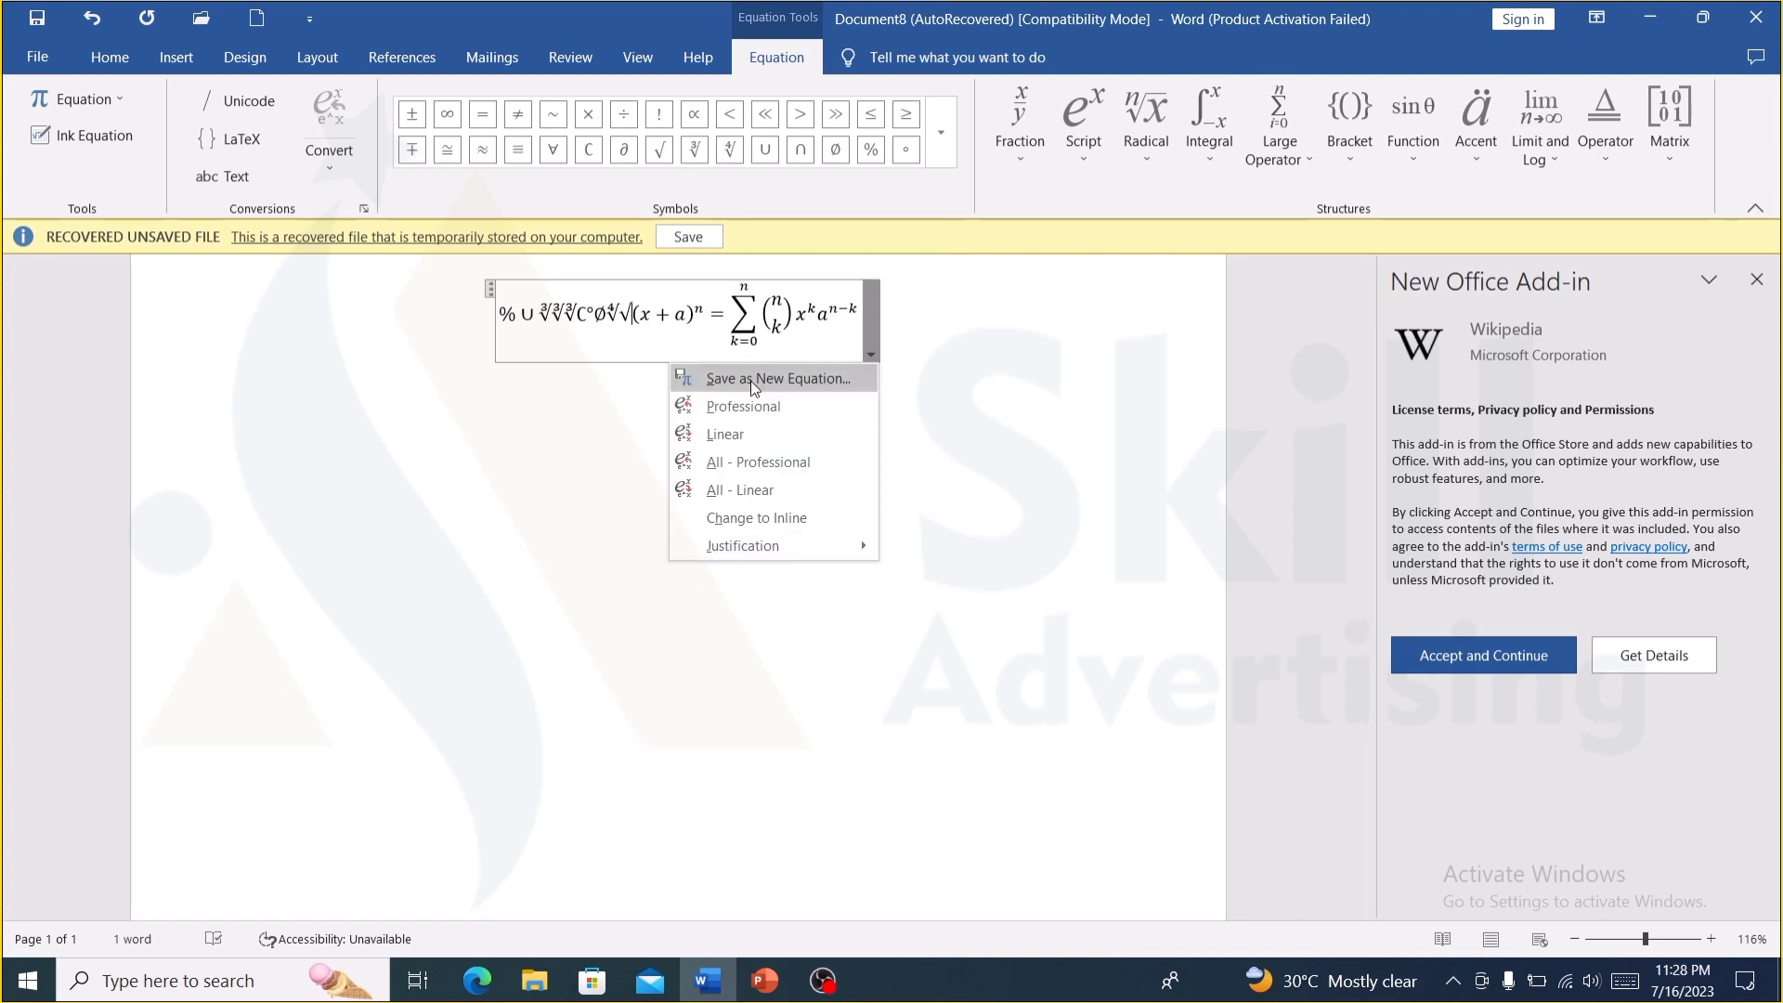
# - Save the equation as a new building block named 'abc', then delete it from the page
pyautogui.click(750, 381)
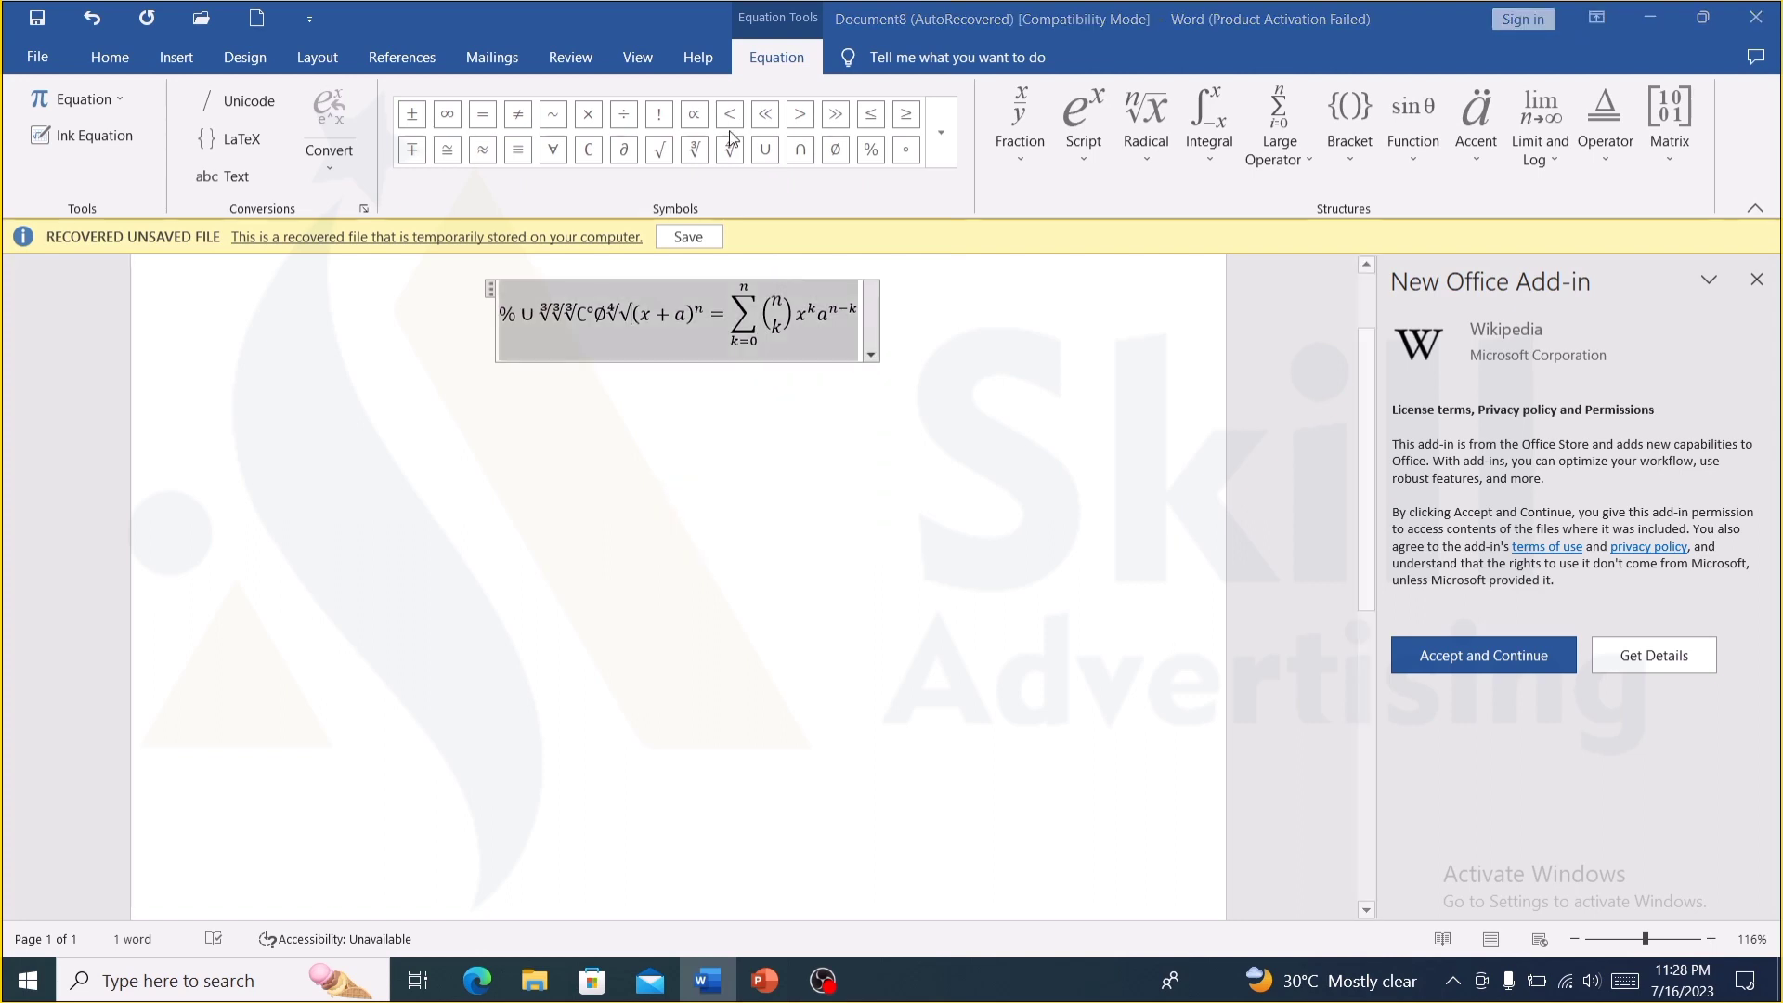
pyautogui.write('abc')
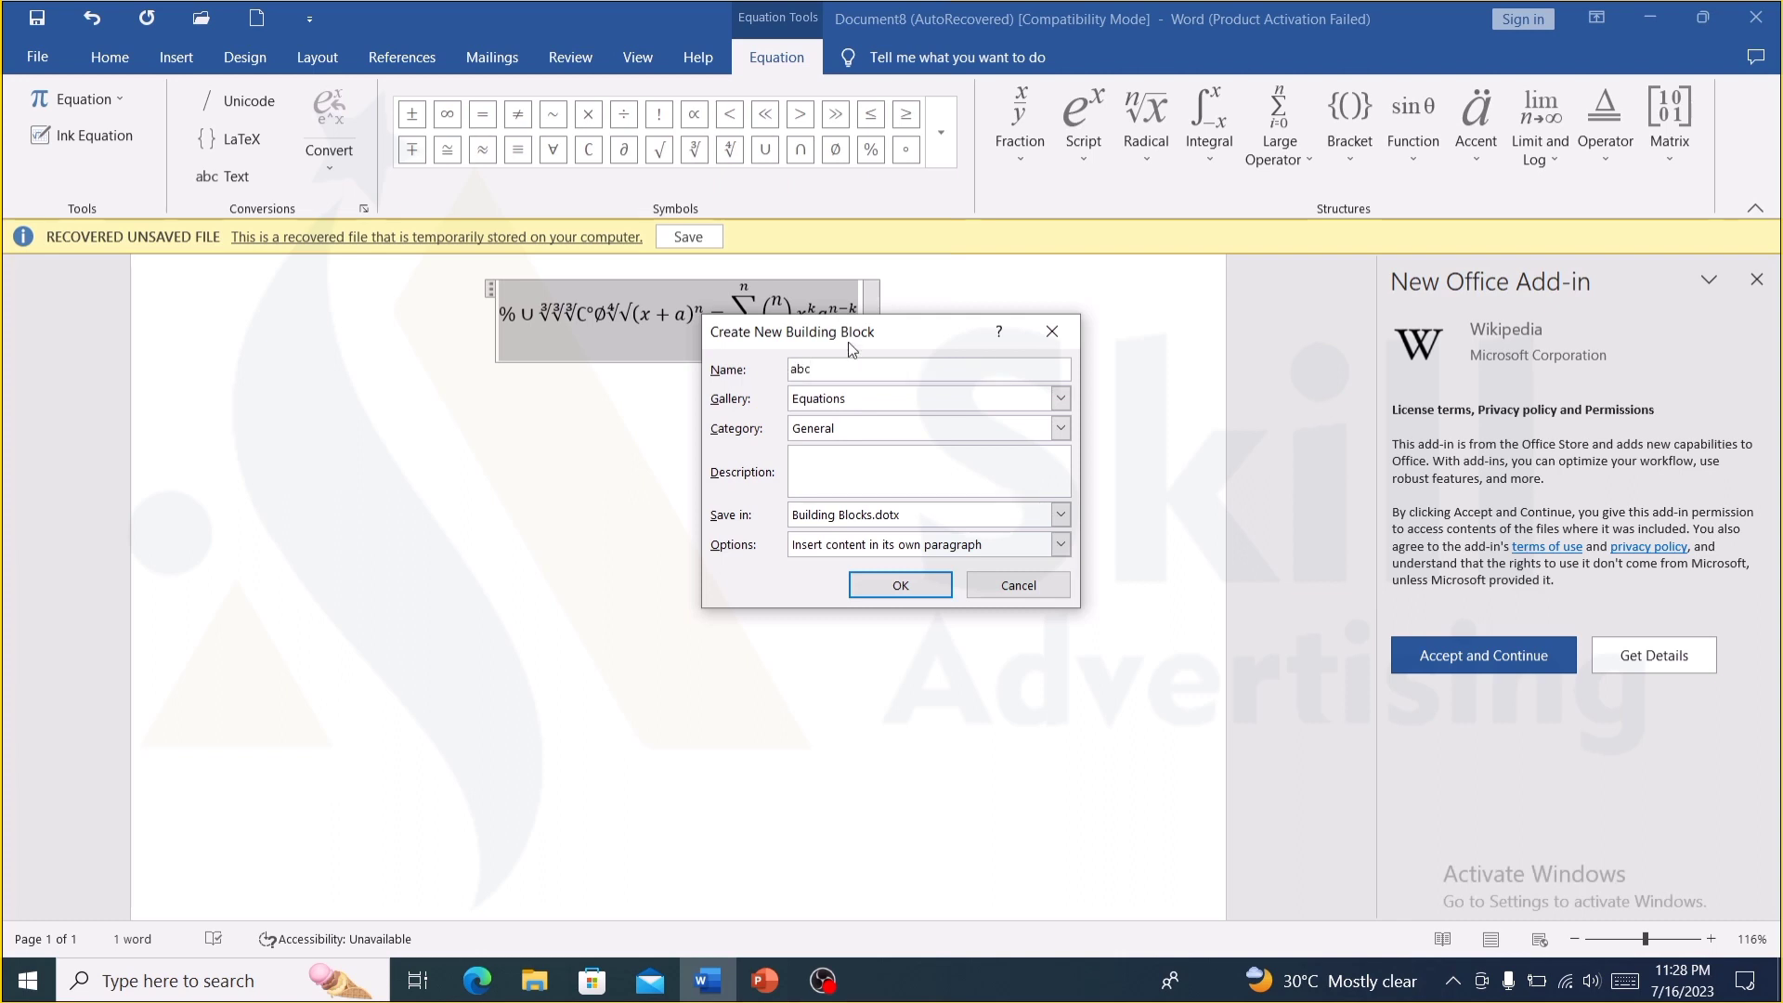
pyautogui.click(907, 586)
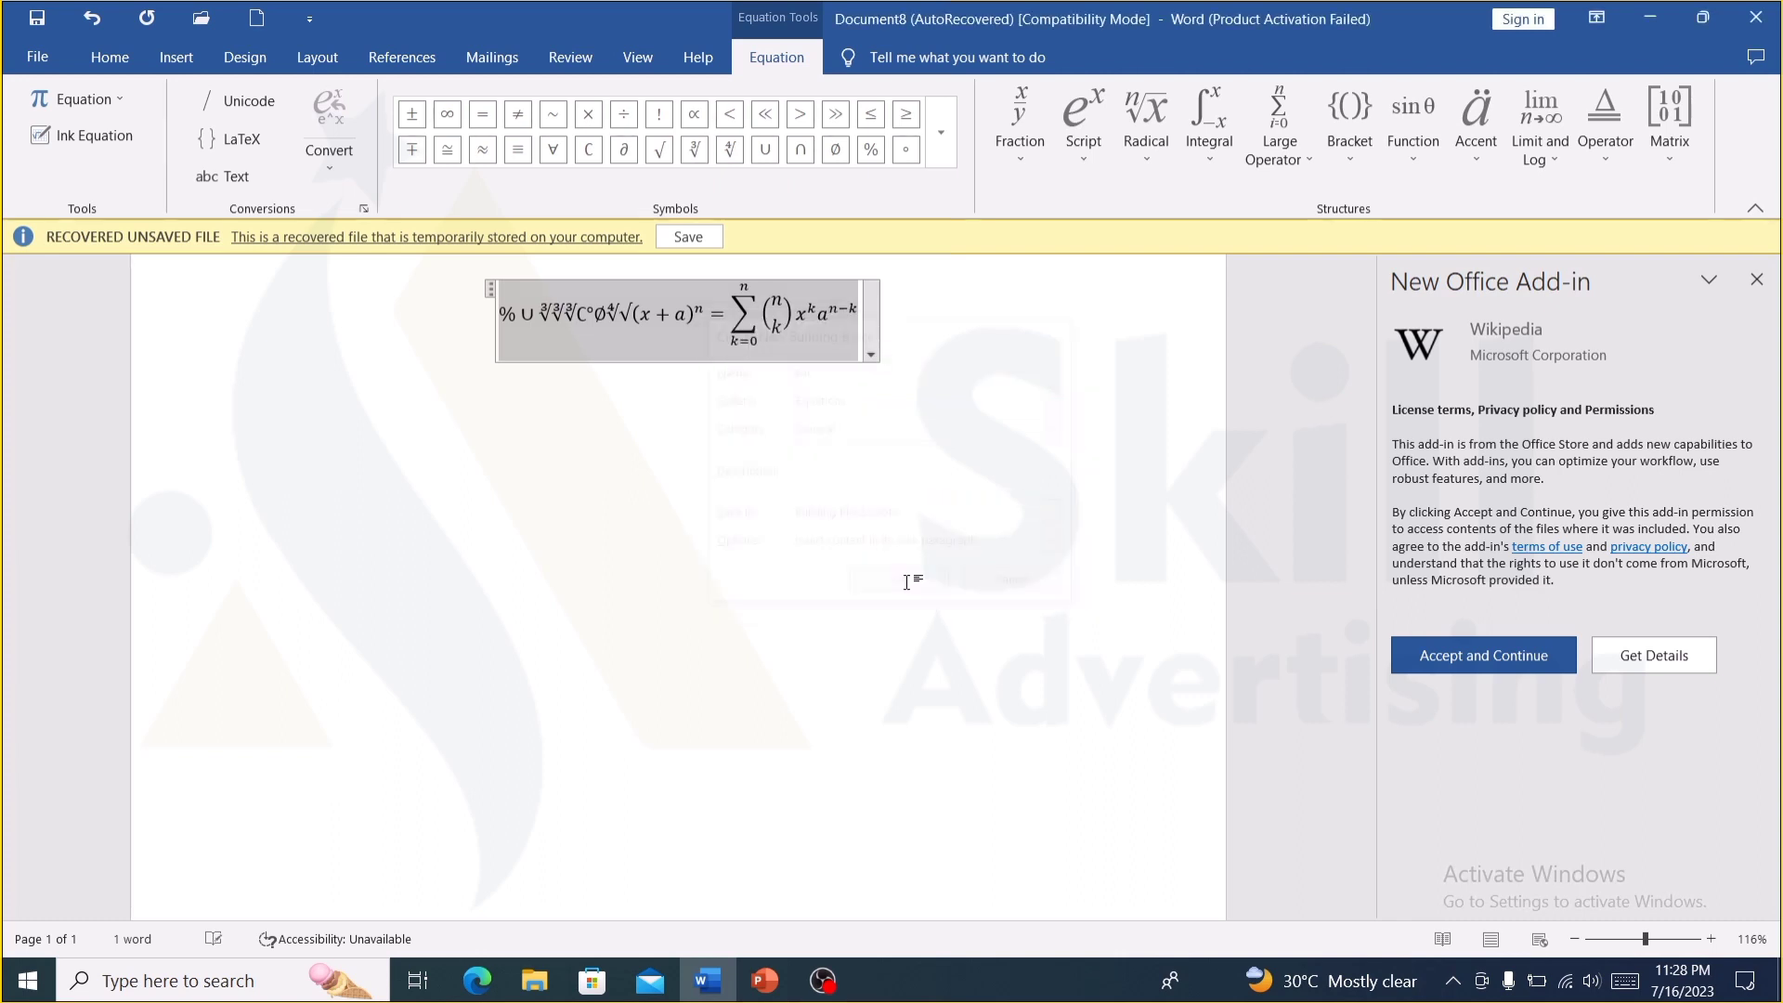
pyautogui.hotkey('ctrl', 'a')
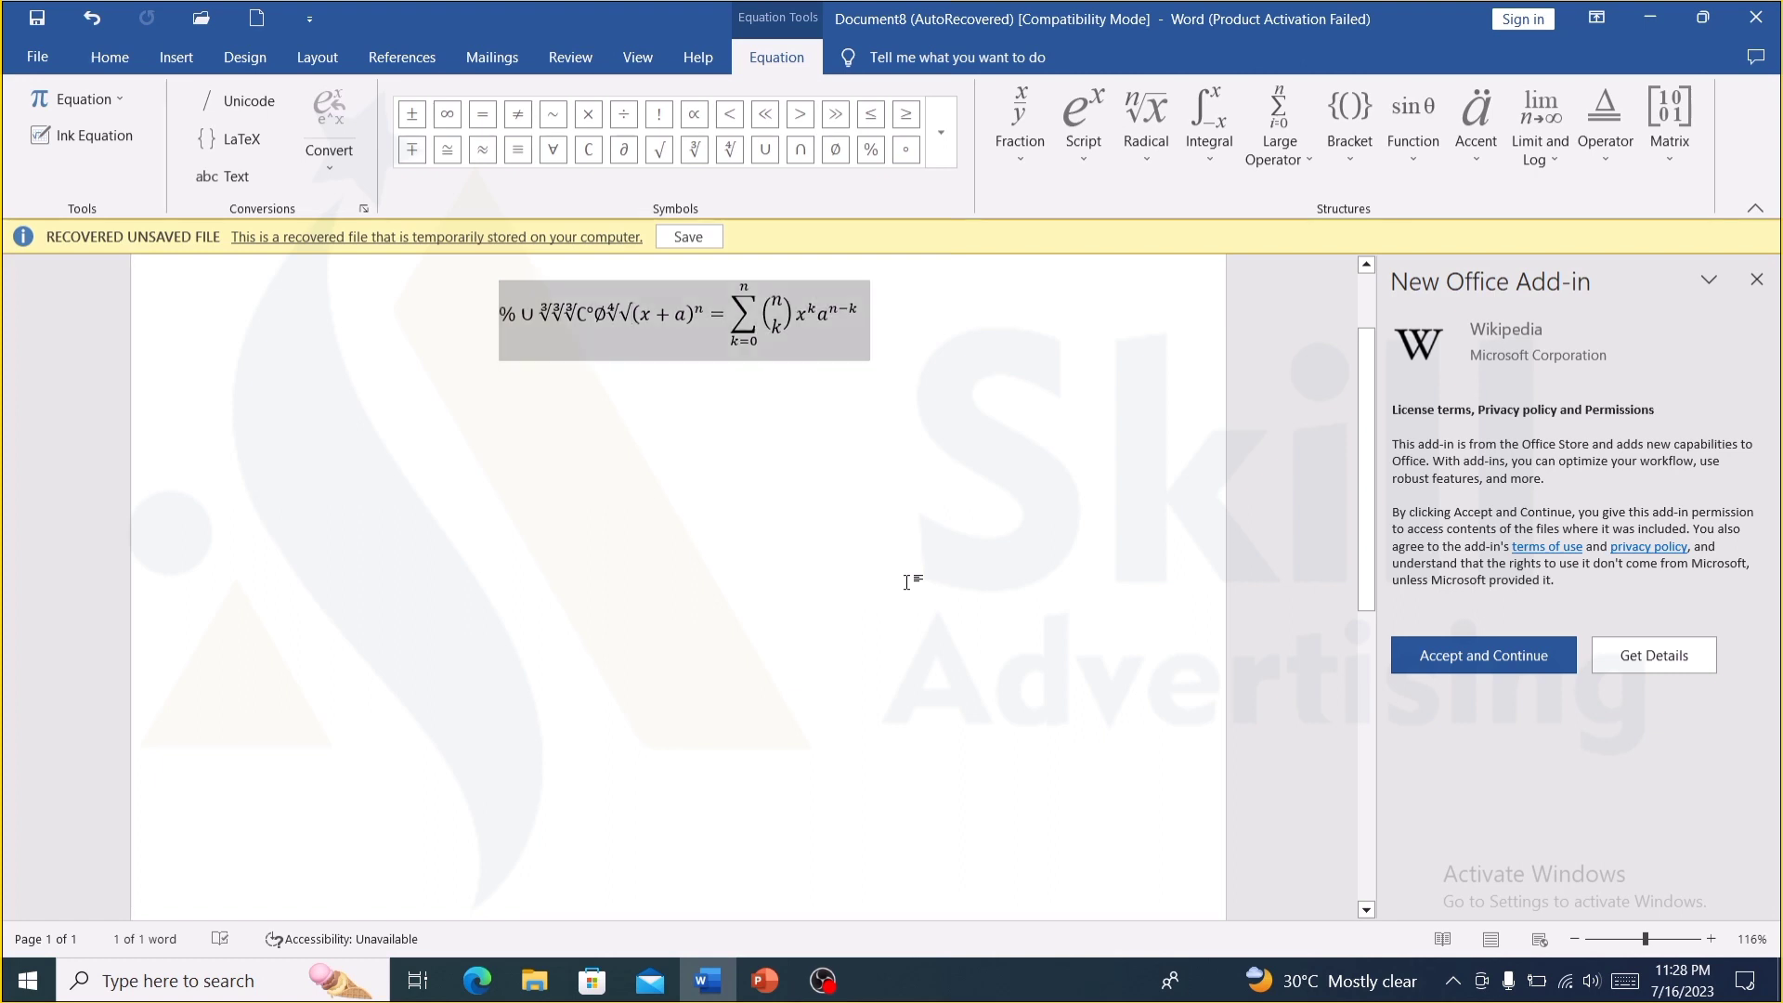
pyautogui.press('Delete')
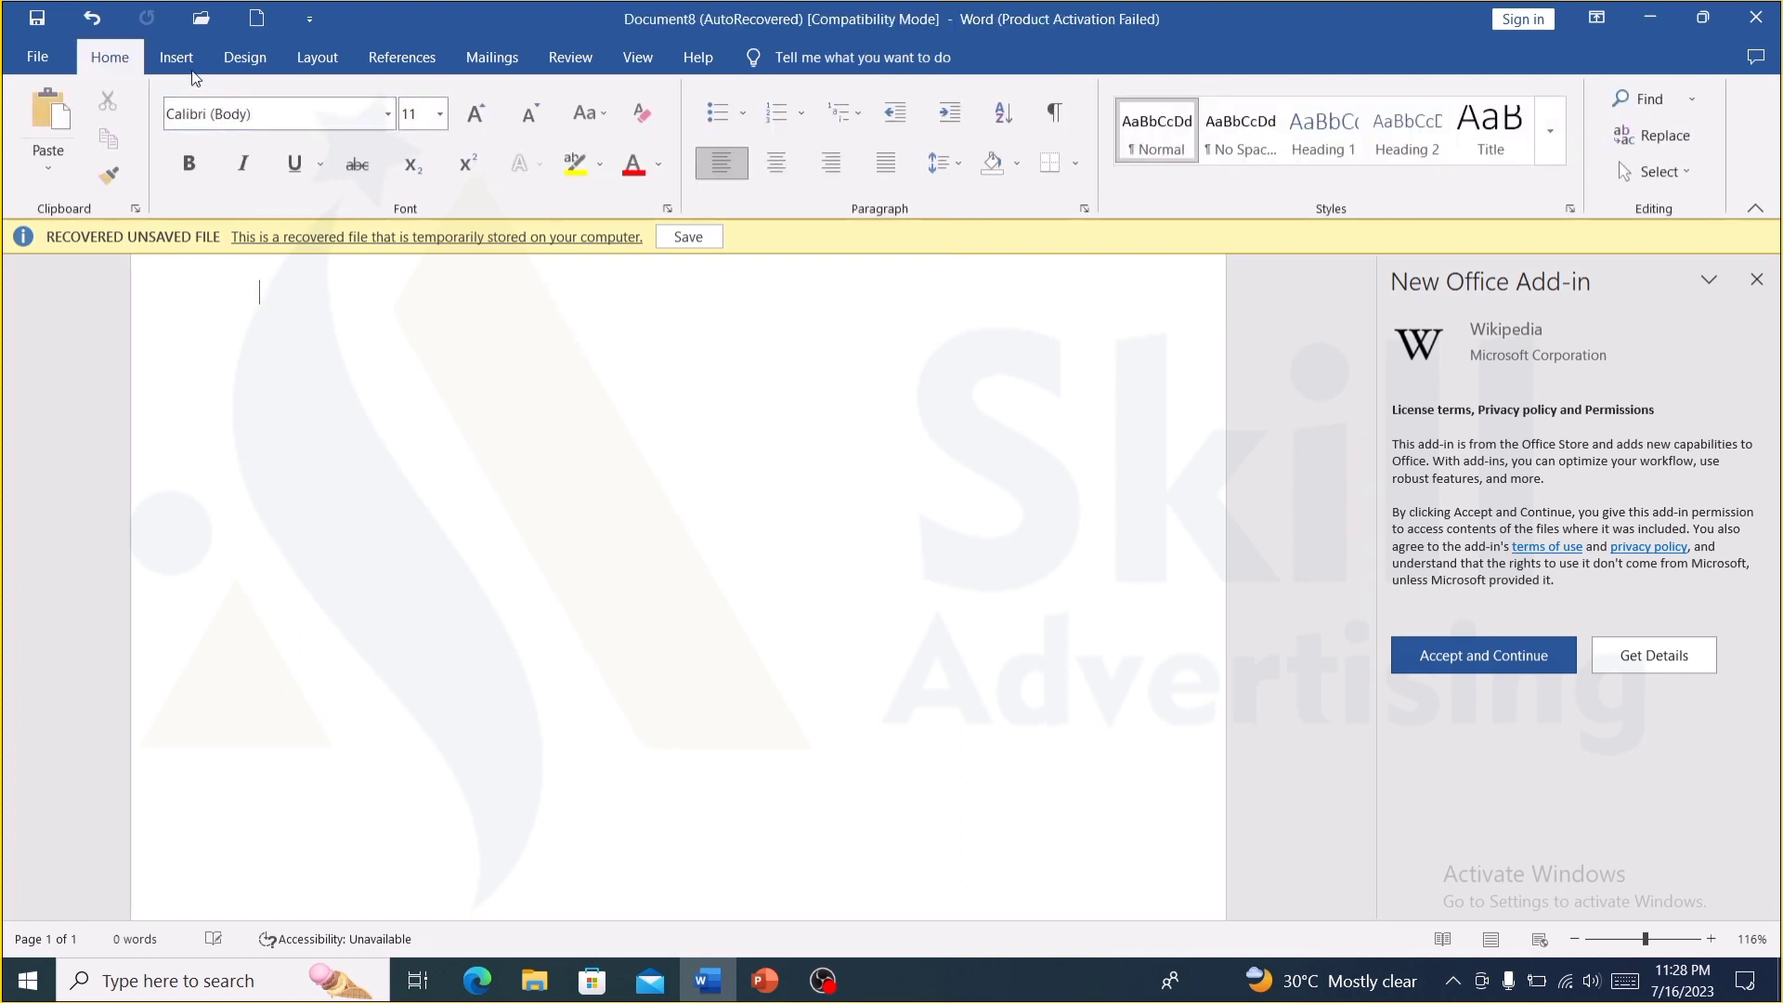
# - Delete the 'abc' equation entry in the Building Blocks Organizer and close the organizer
pyautogui.click(176, 56)
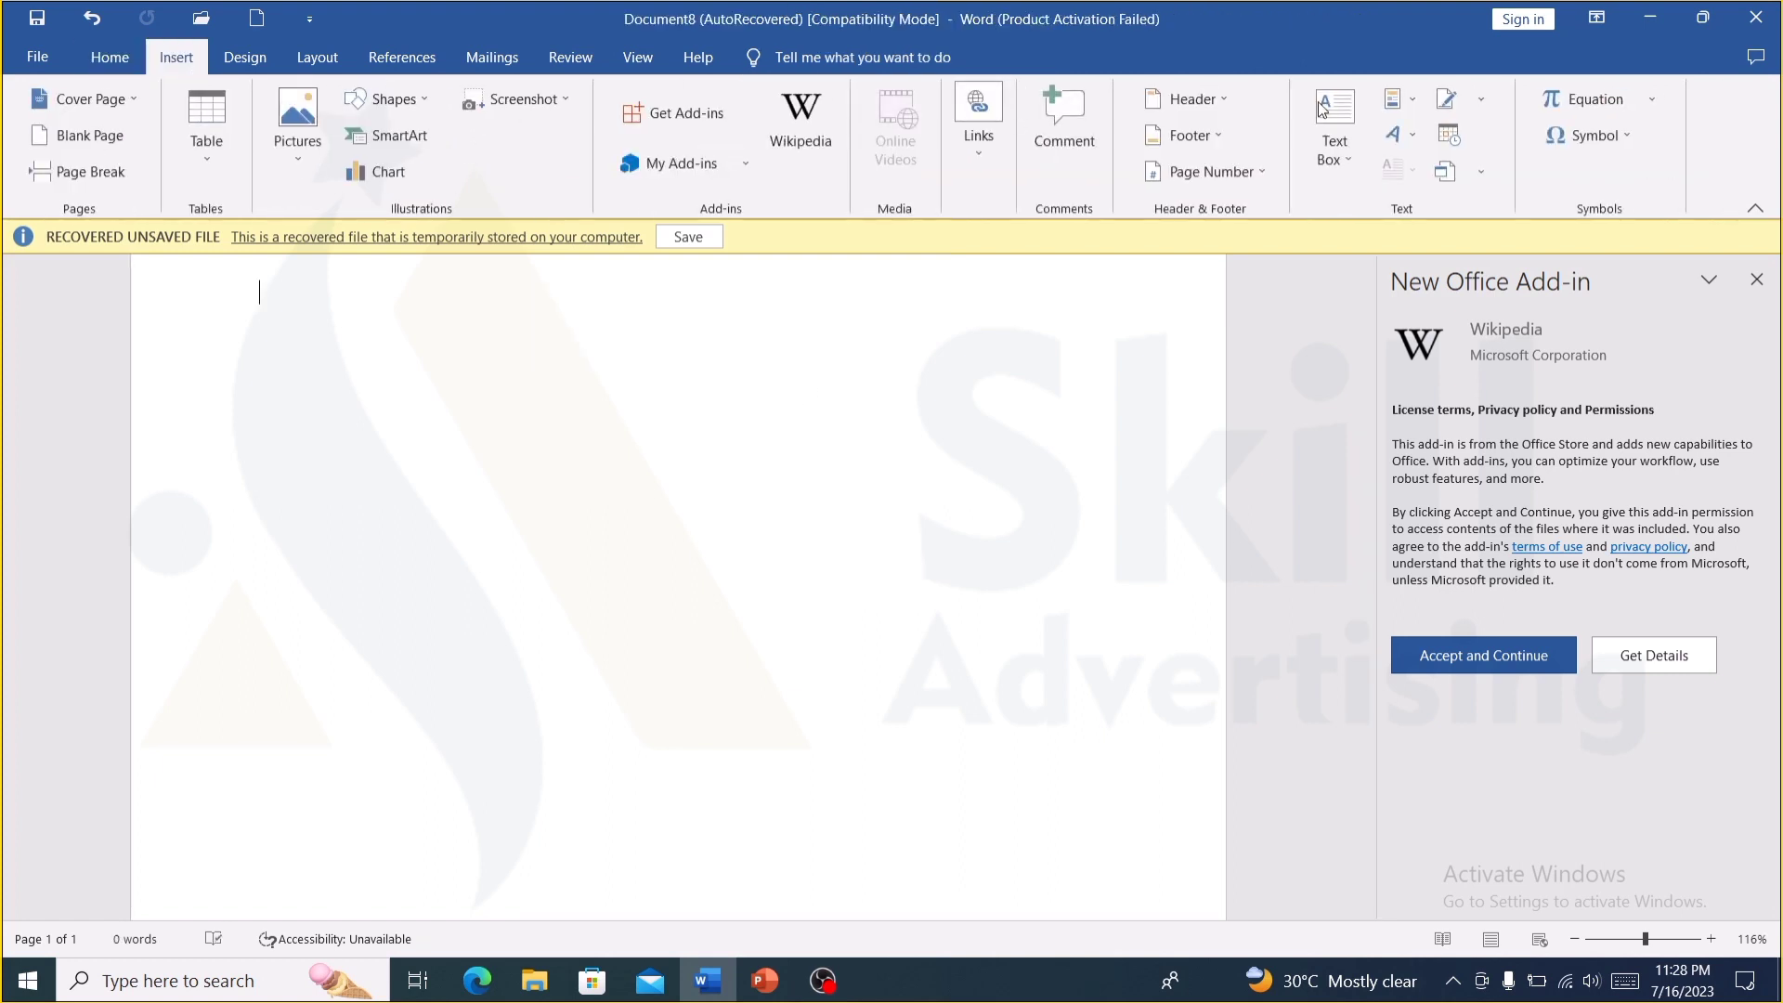
pyautogui.click(1409, 102)
pyautogui.click(1412, 220)
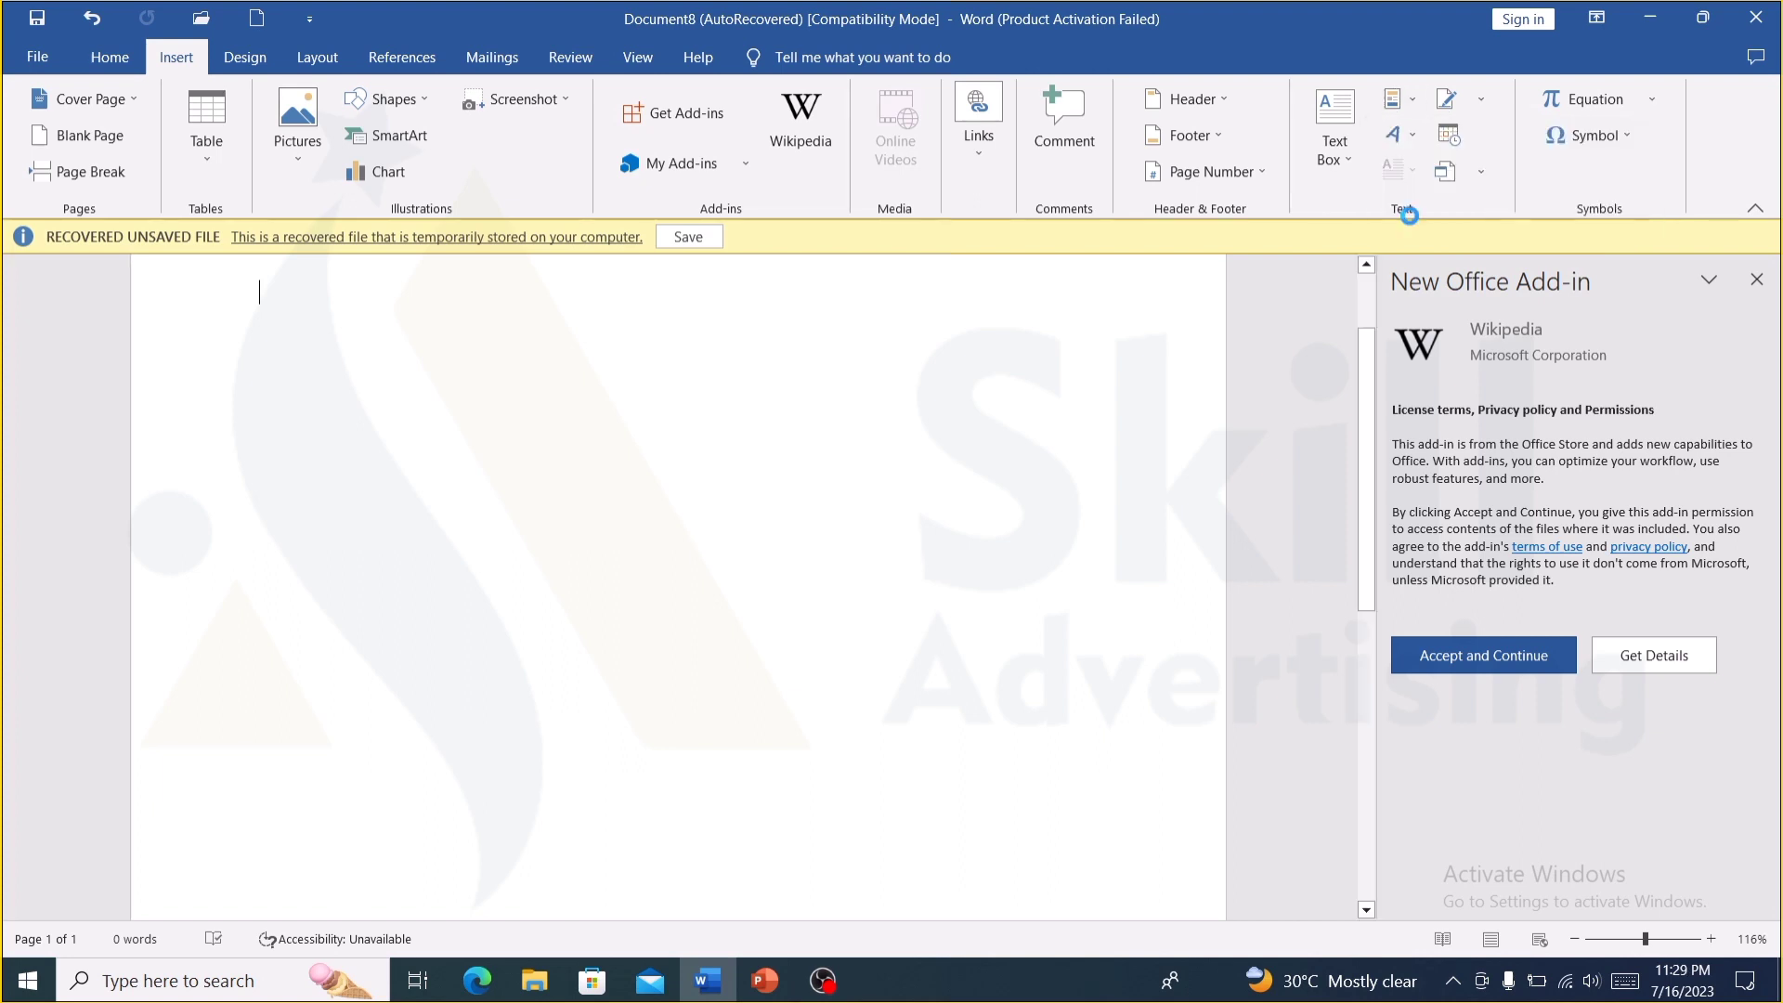
pyautogui.press('a')
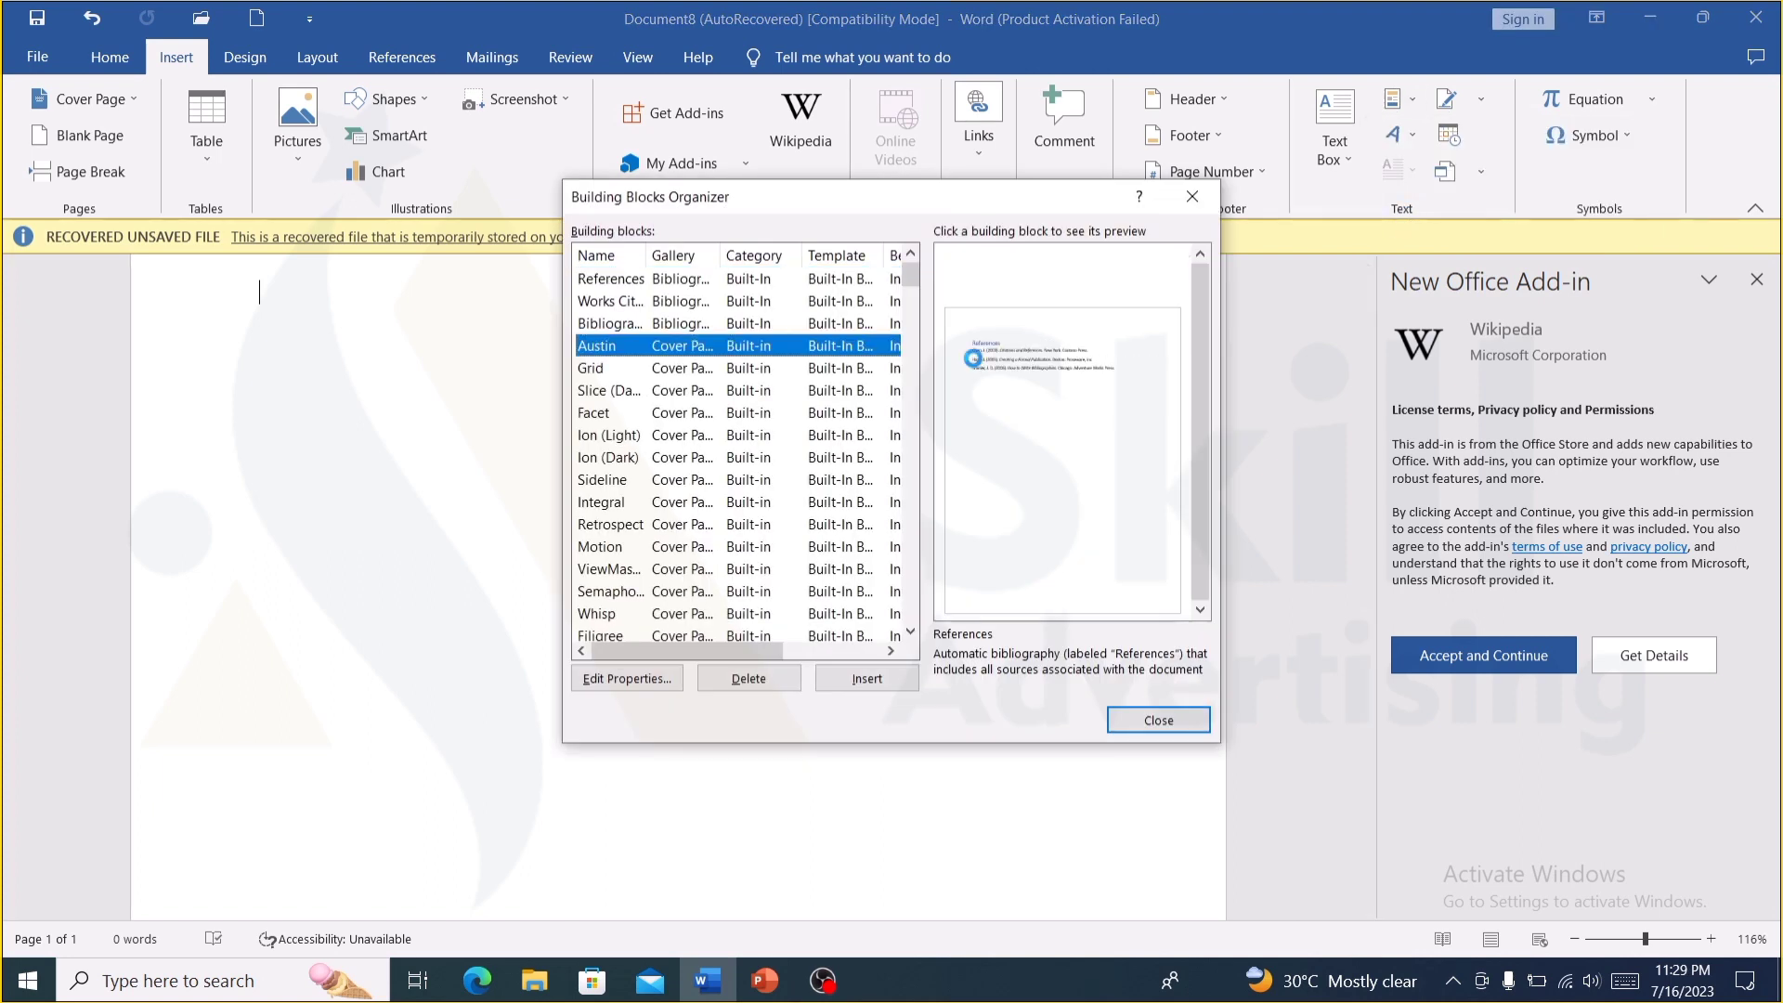
pyautogui.press('b')
pyautogui.press('c')
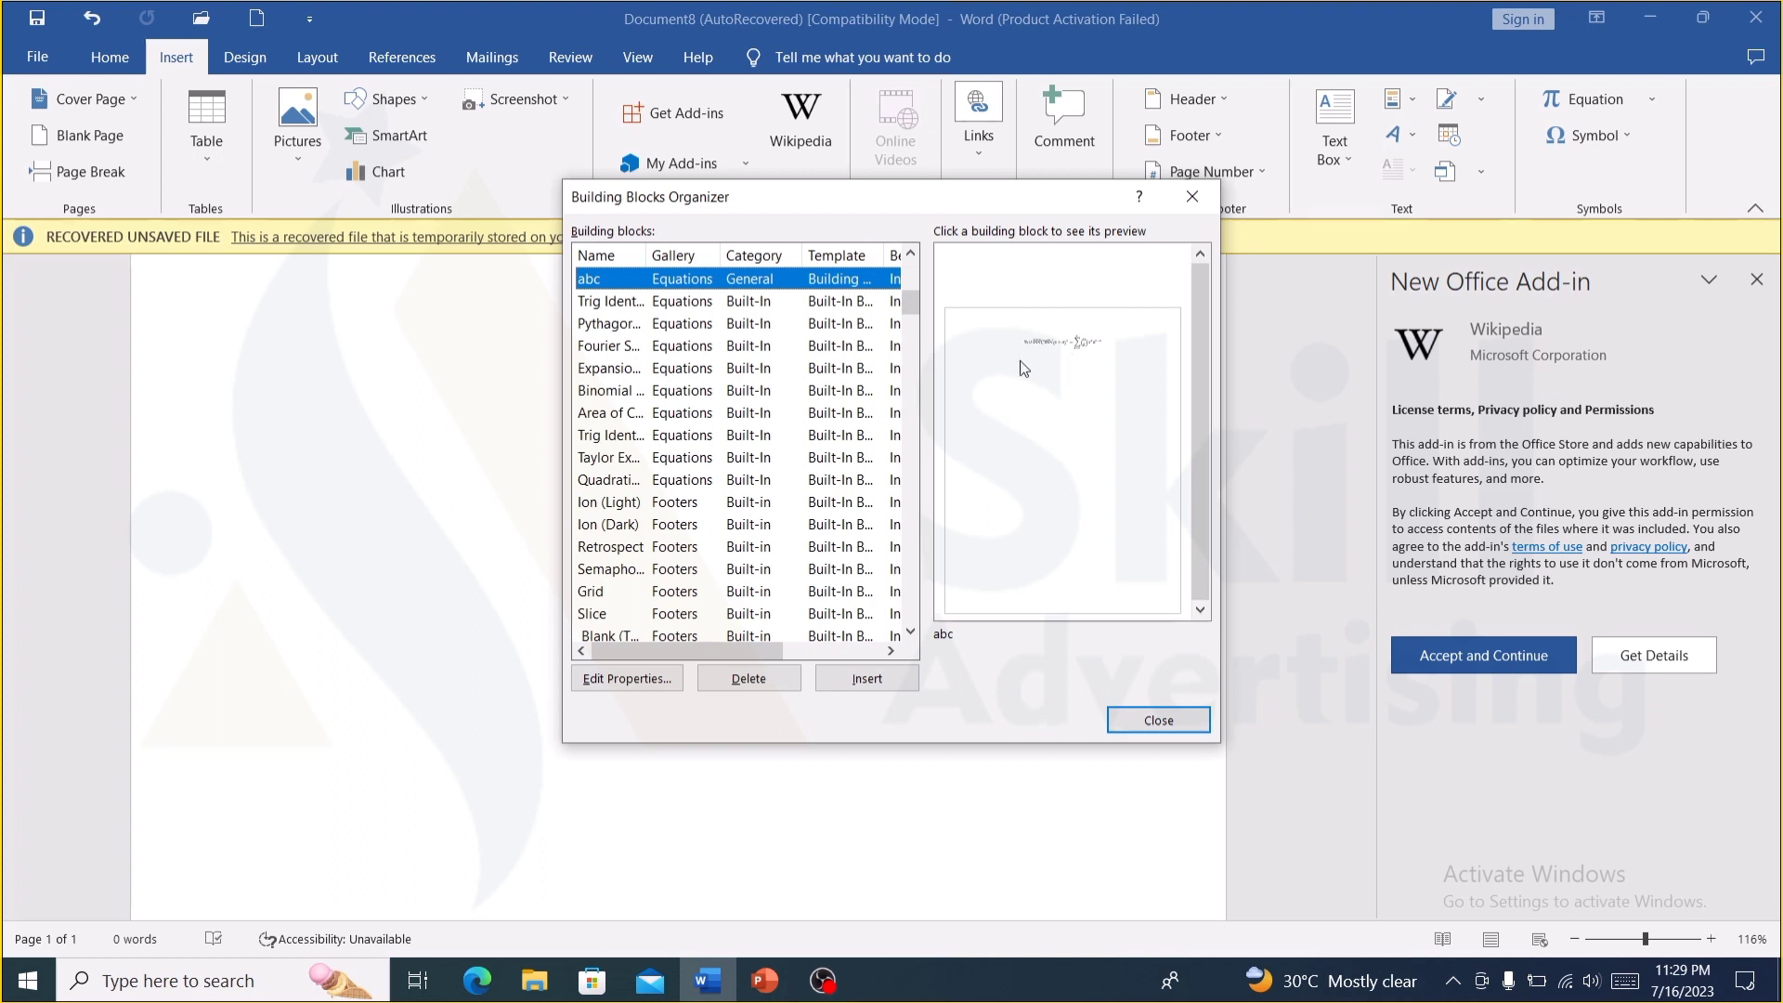
pyautogui.click(748, 678)
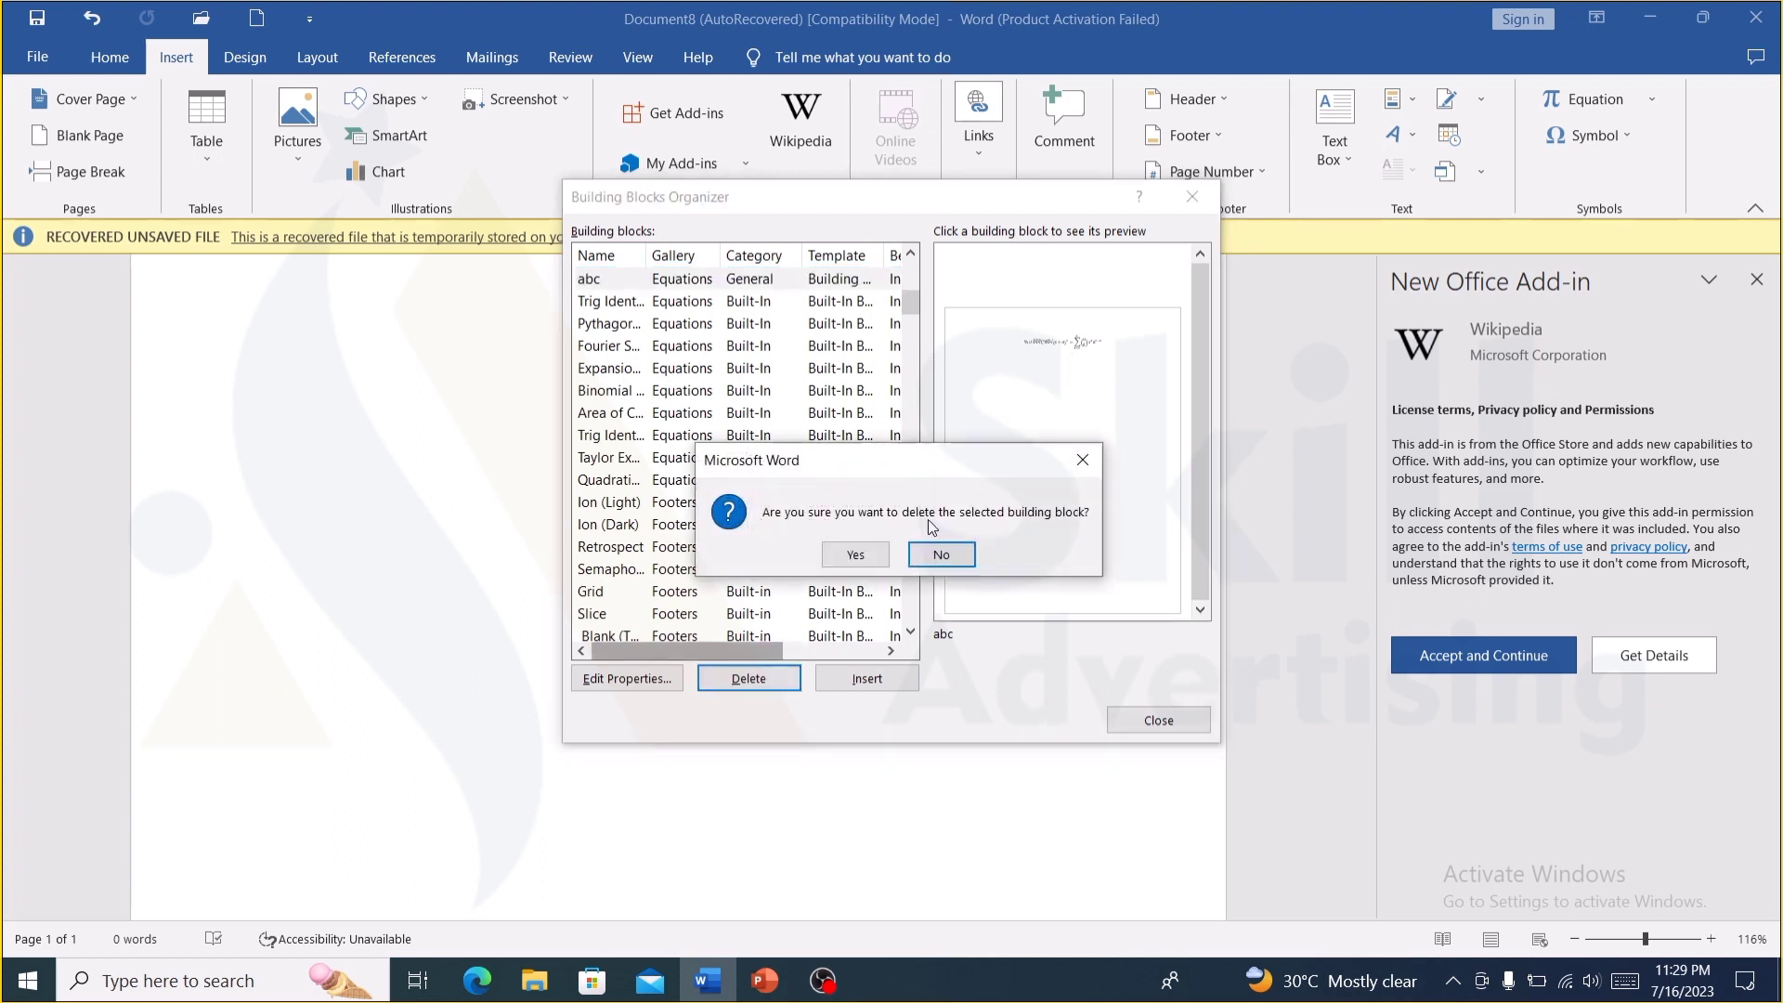
pyautogui.click(870, 551)
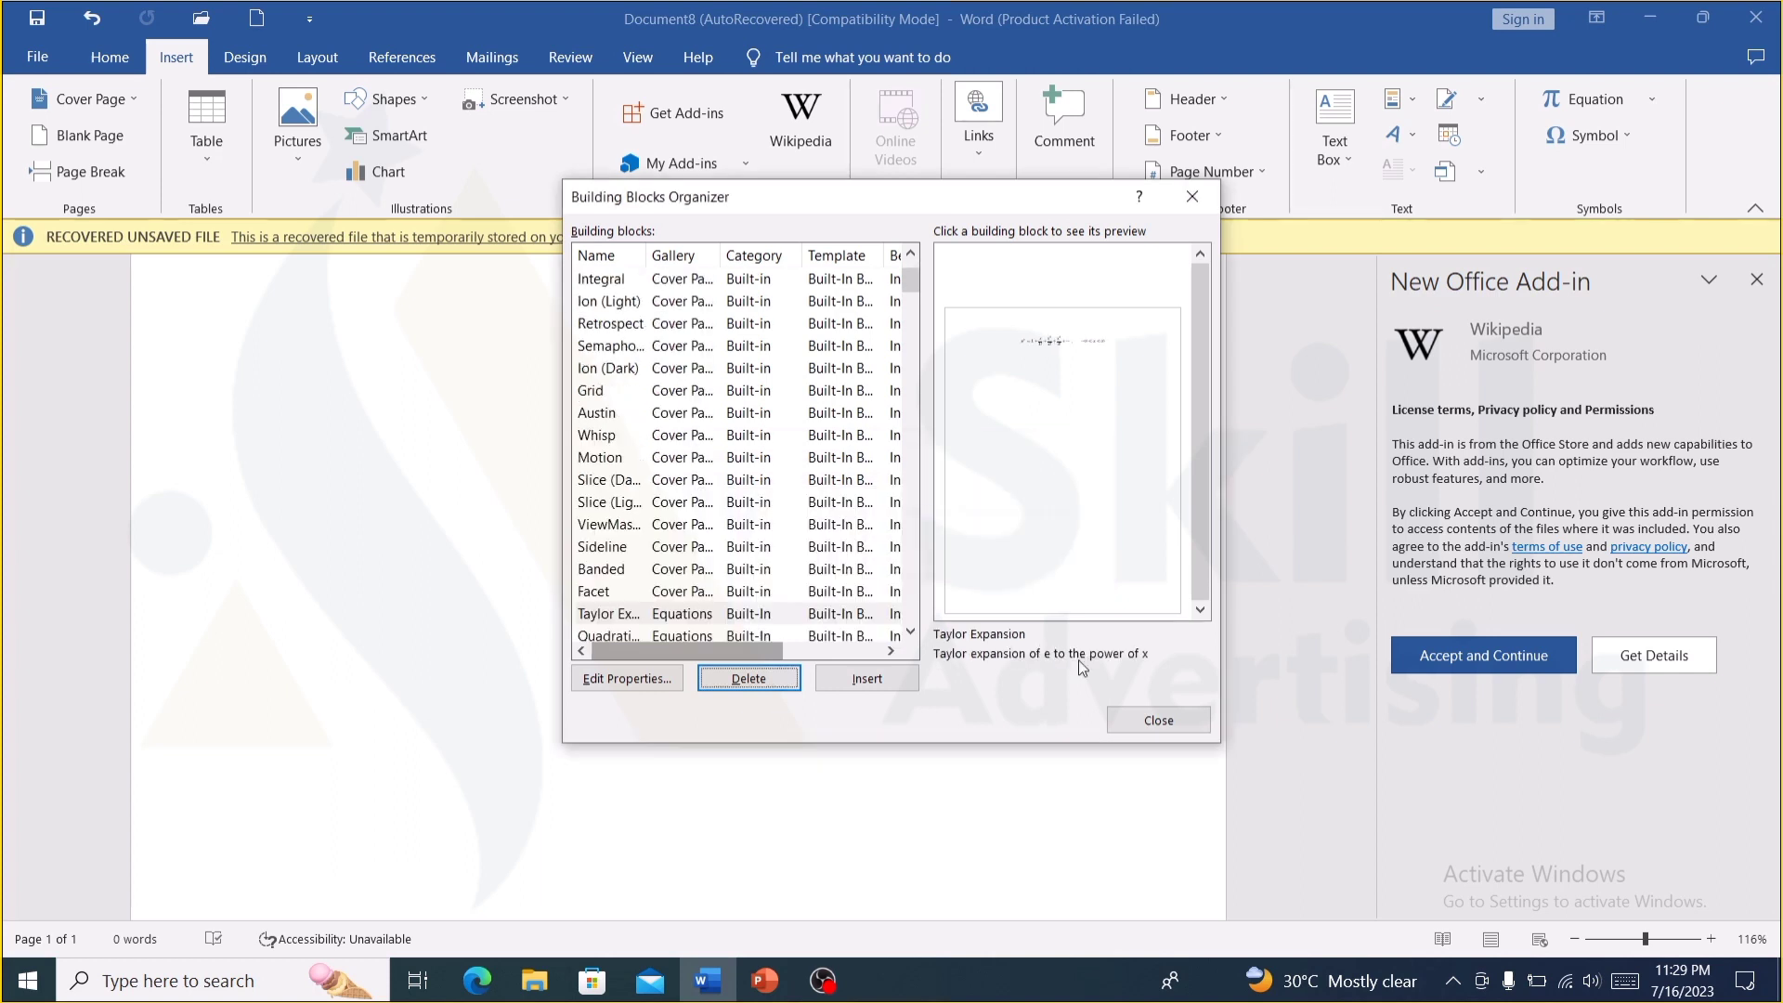
pyautogui.click(1151, 717)
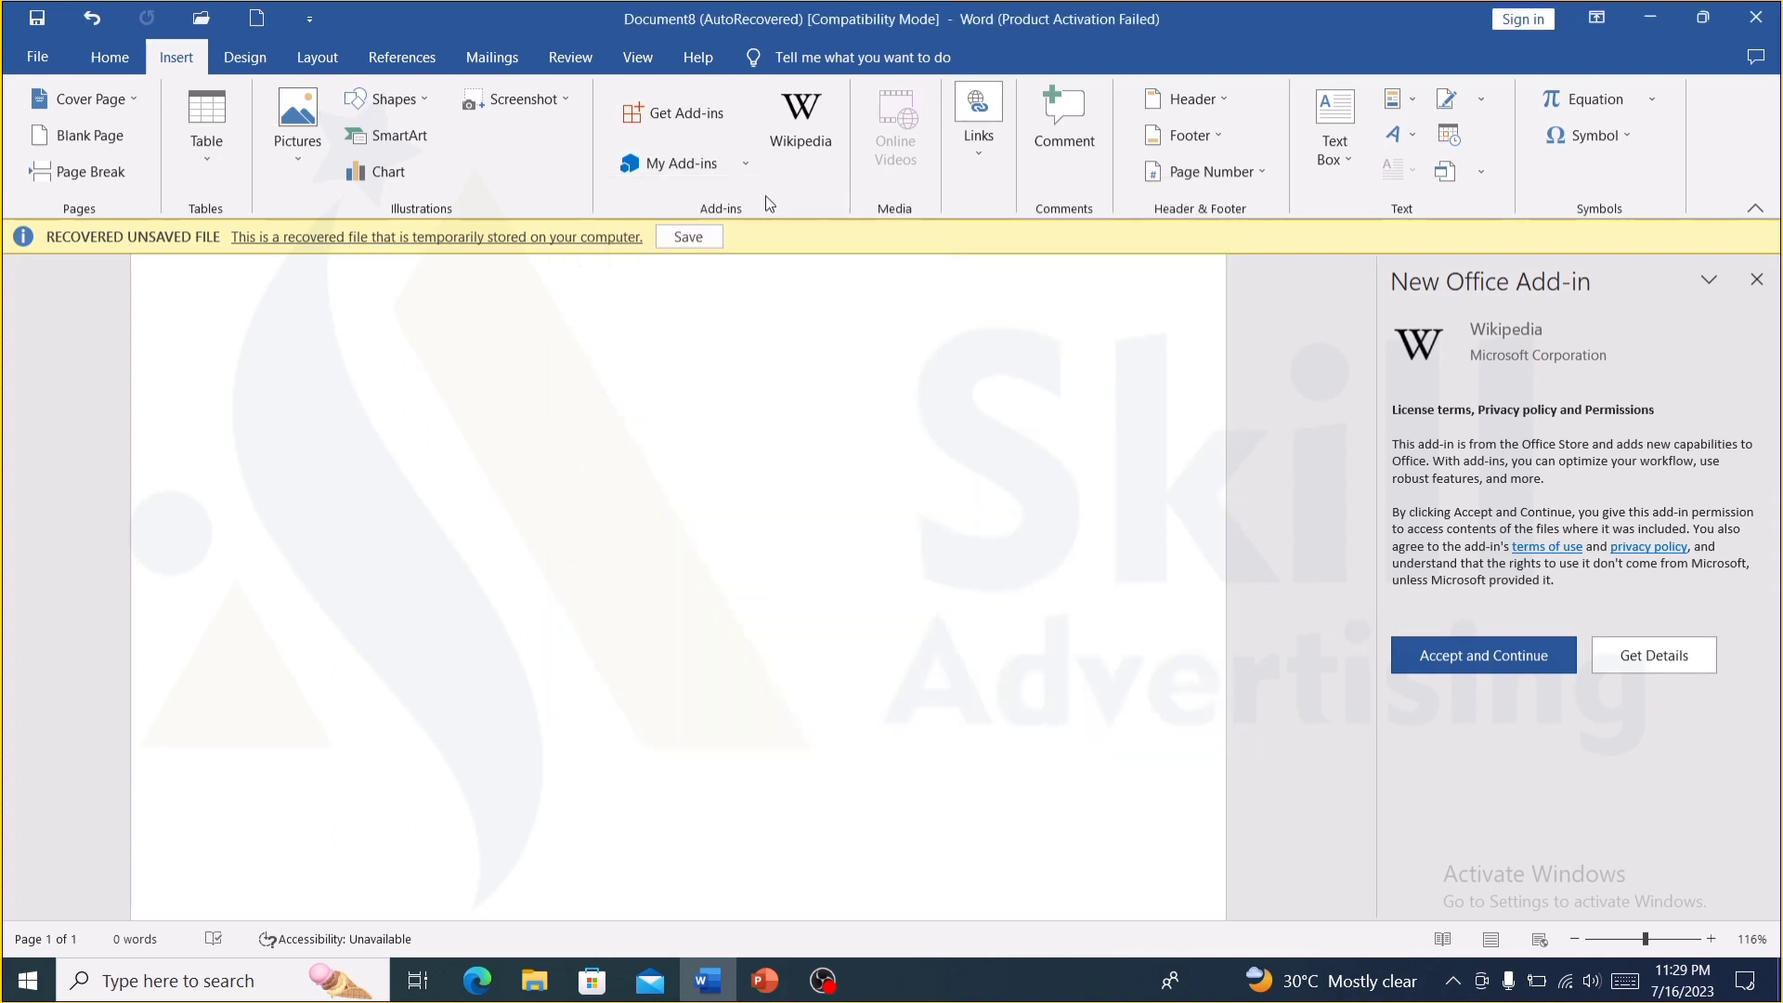
# - Insert Webdings shopping bag, telephone and wind face symbols from the Symbol dialog
pyautogui.click(1612, 148)
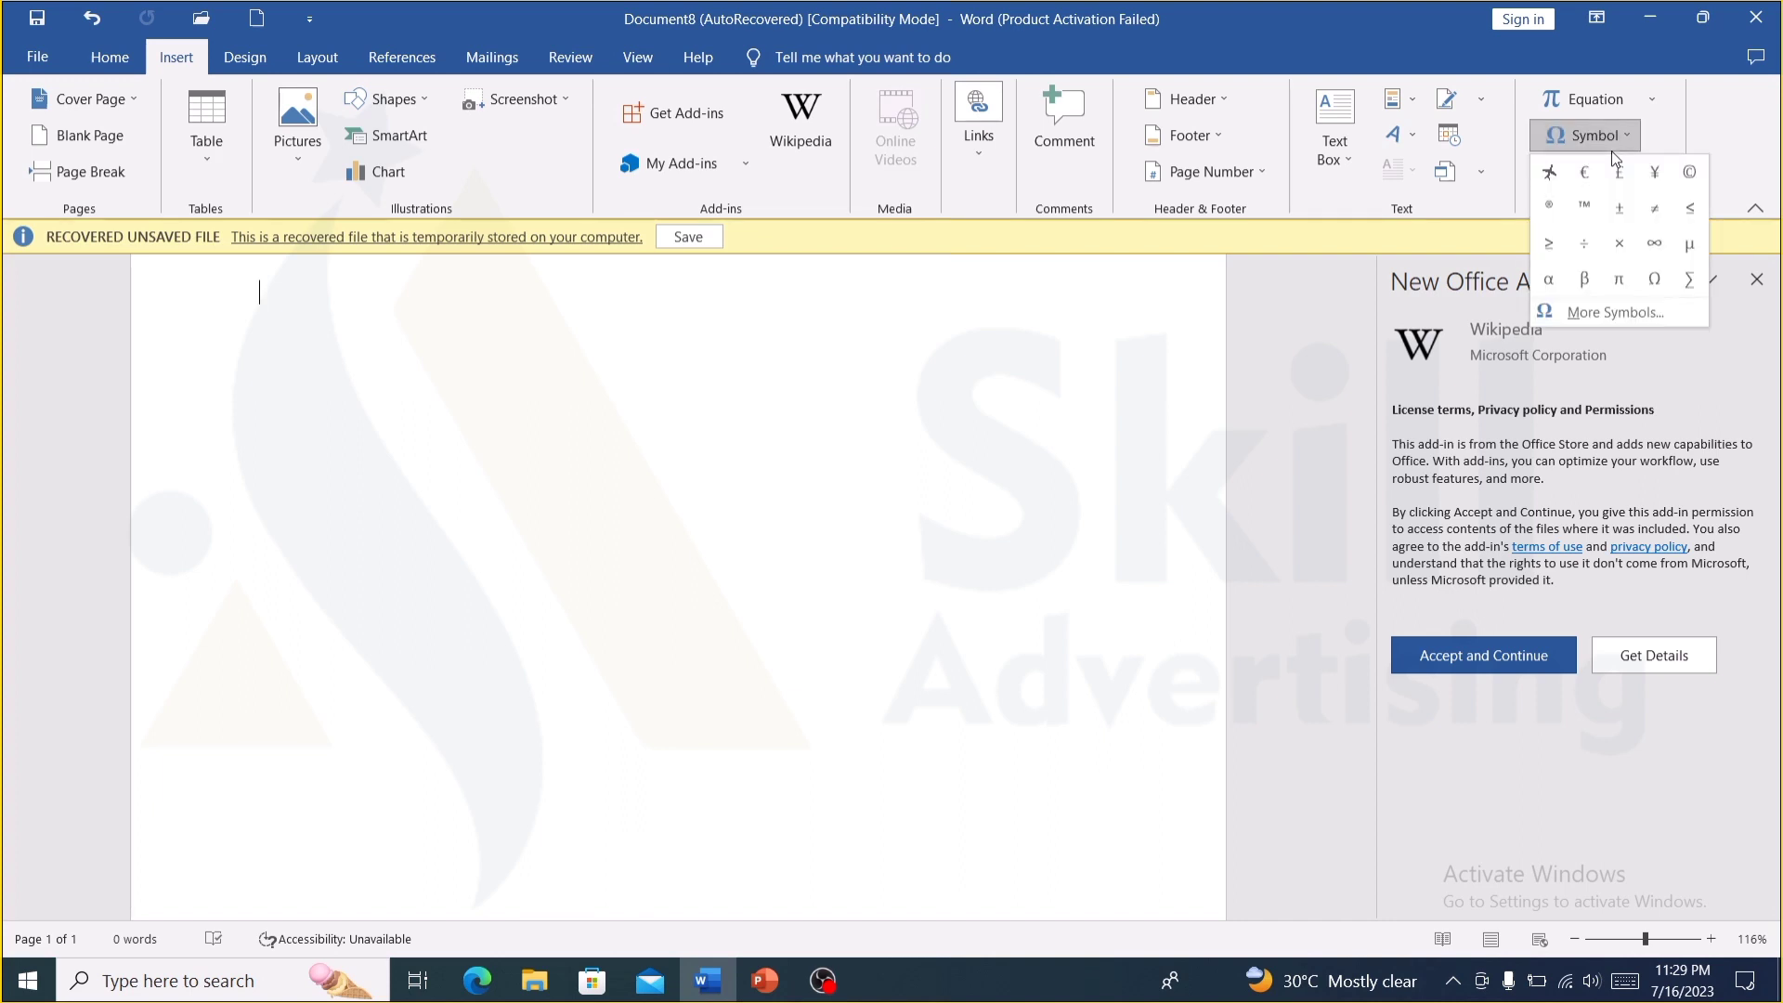
pyautogui.click(1602, 306)
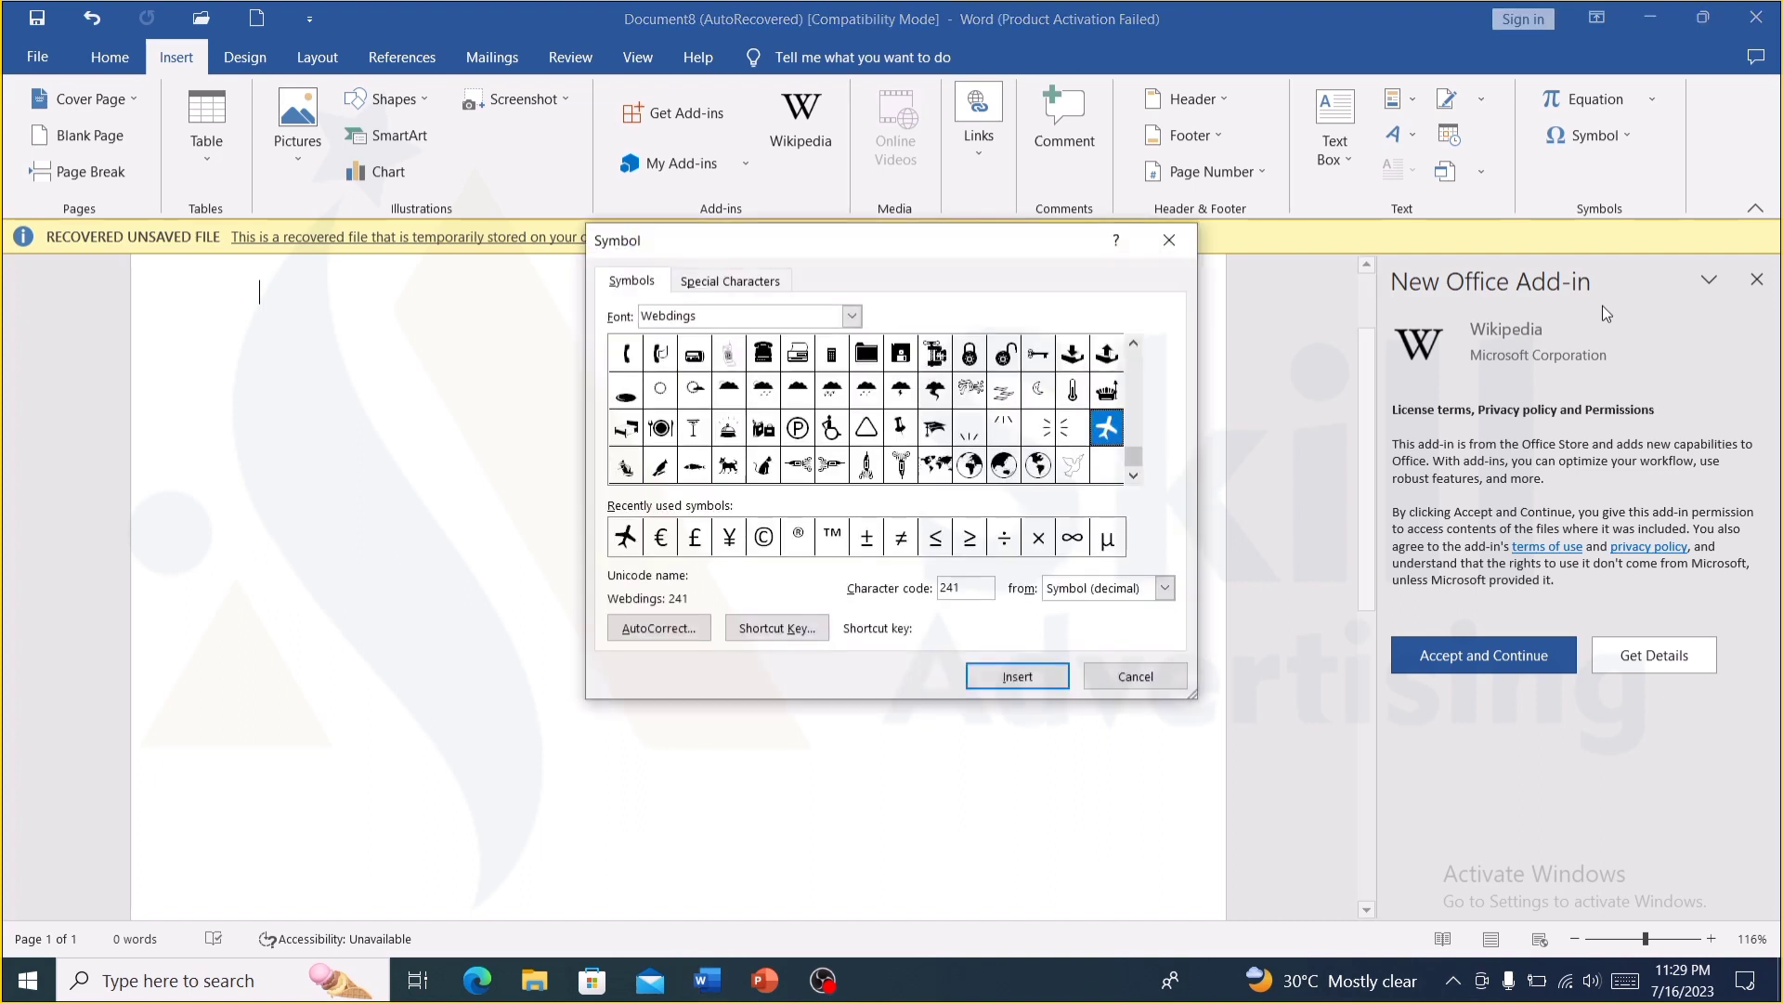
pyautogui.doubleClick(763, 428)
pyautogui.click(661, 428)
pyautogui.doubleClick(660, 353)
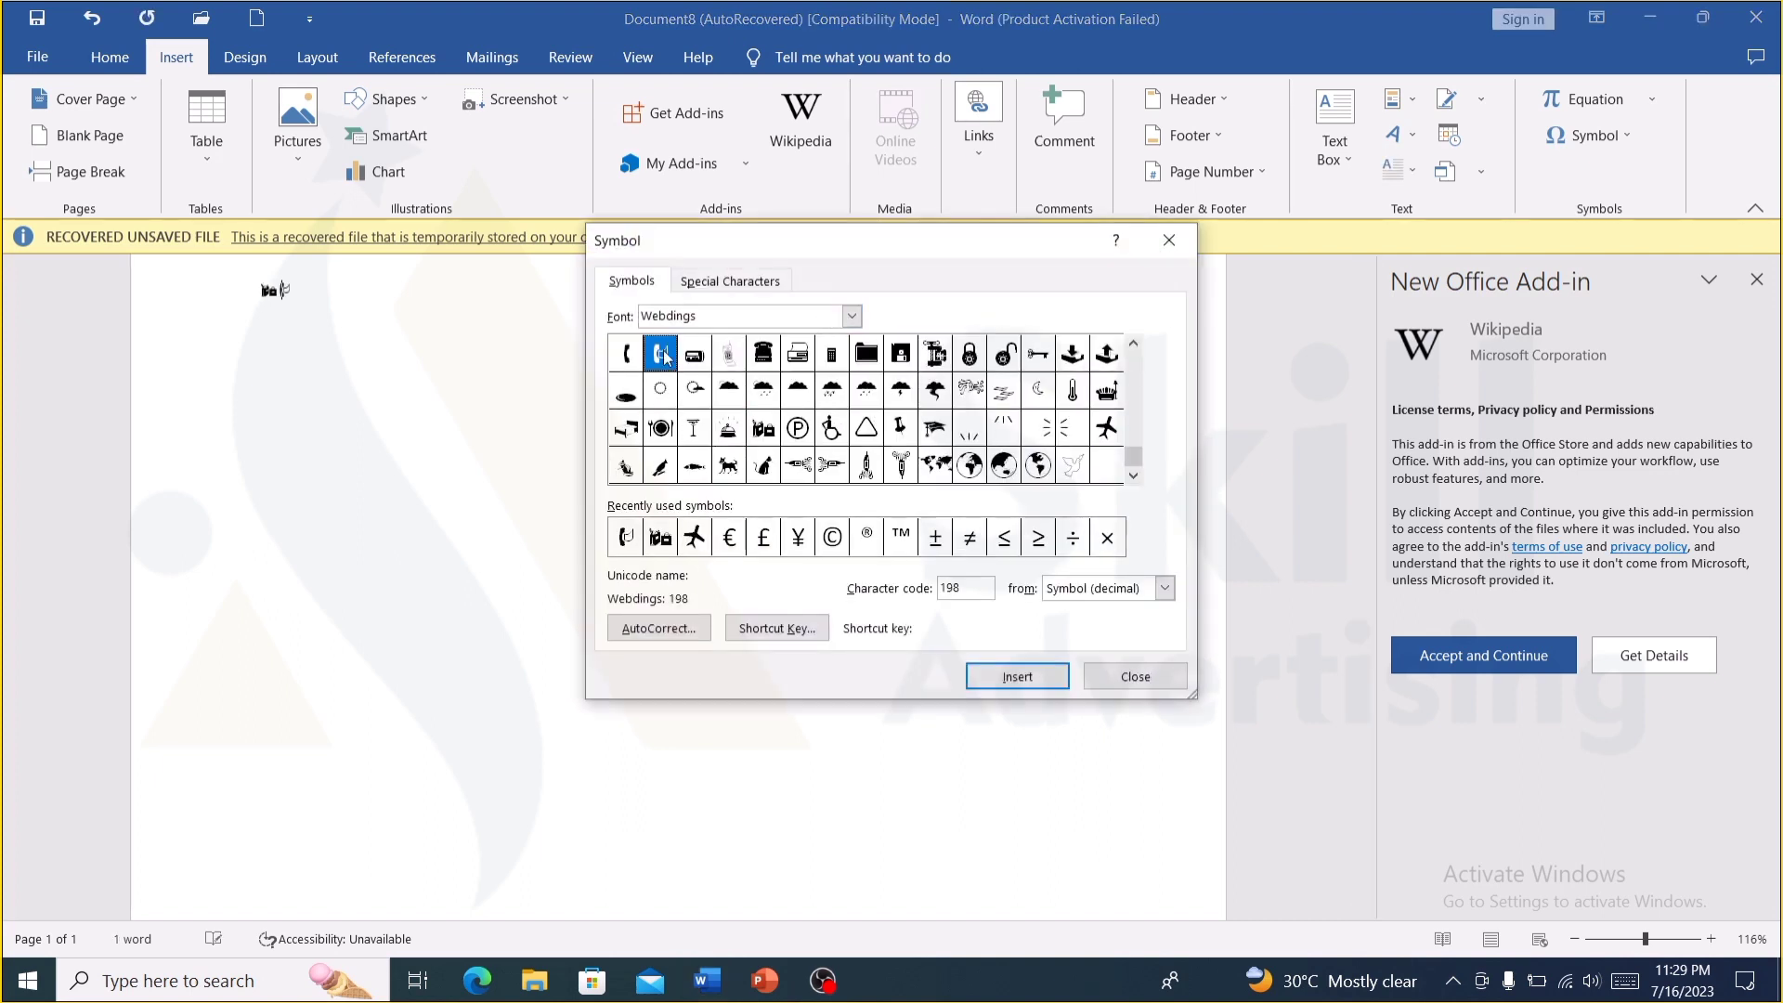
pyautogui.click(969, 428)
pyautogui.click(1005, 473)
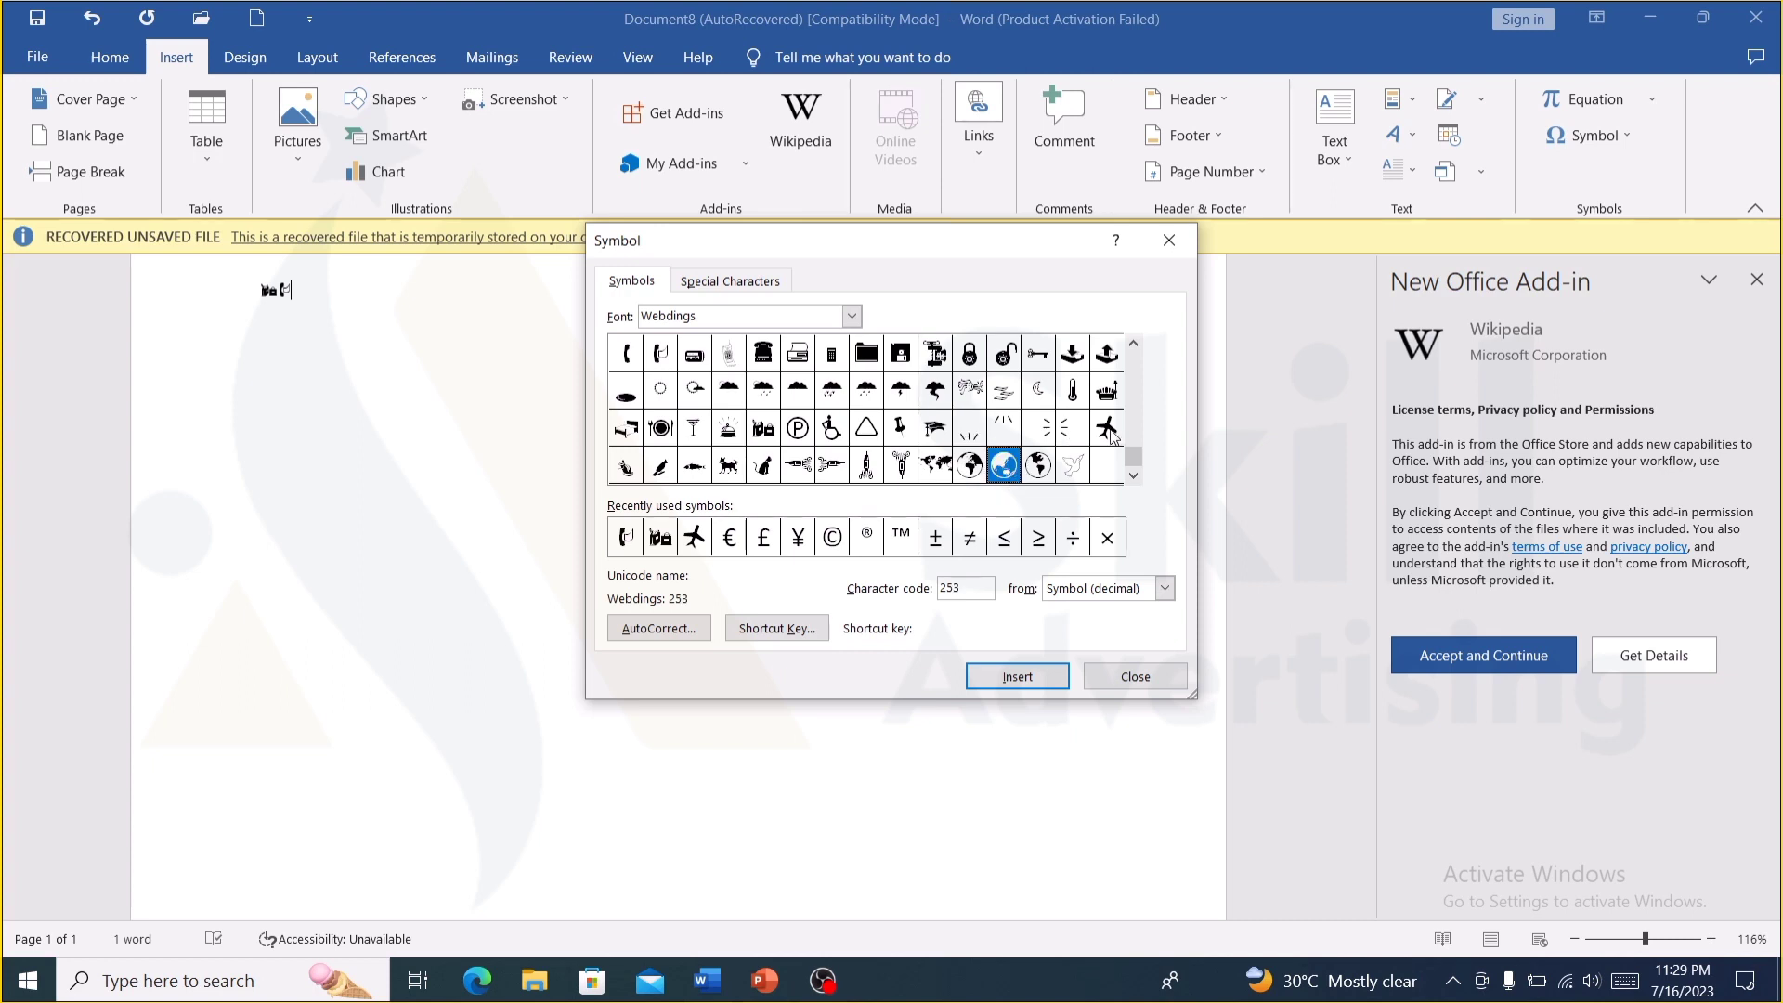
pyautogui.click(1108, 432)
pyautogui.click(1105, 398)
pyautogui.doubleClick(970, 390)
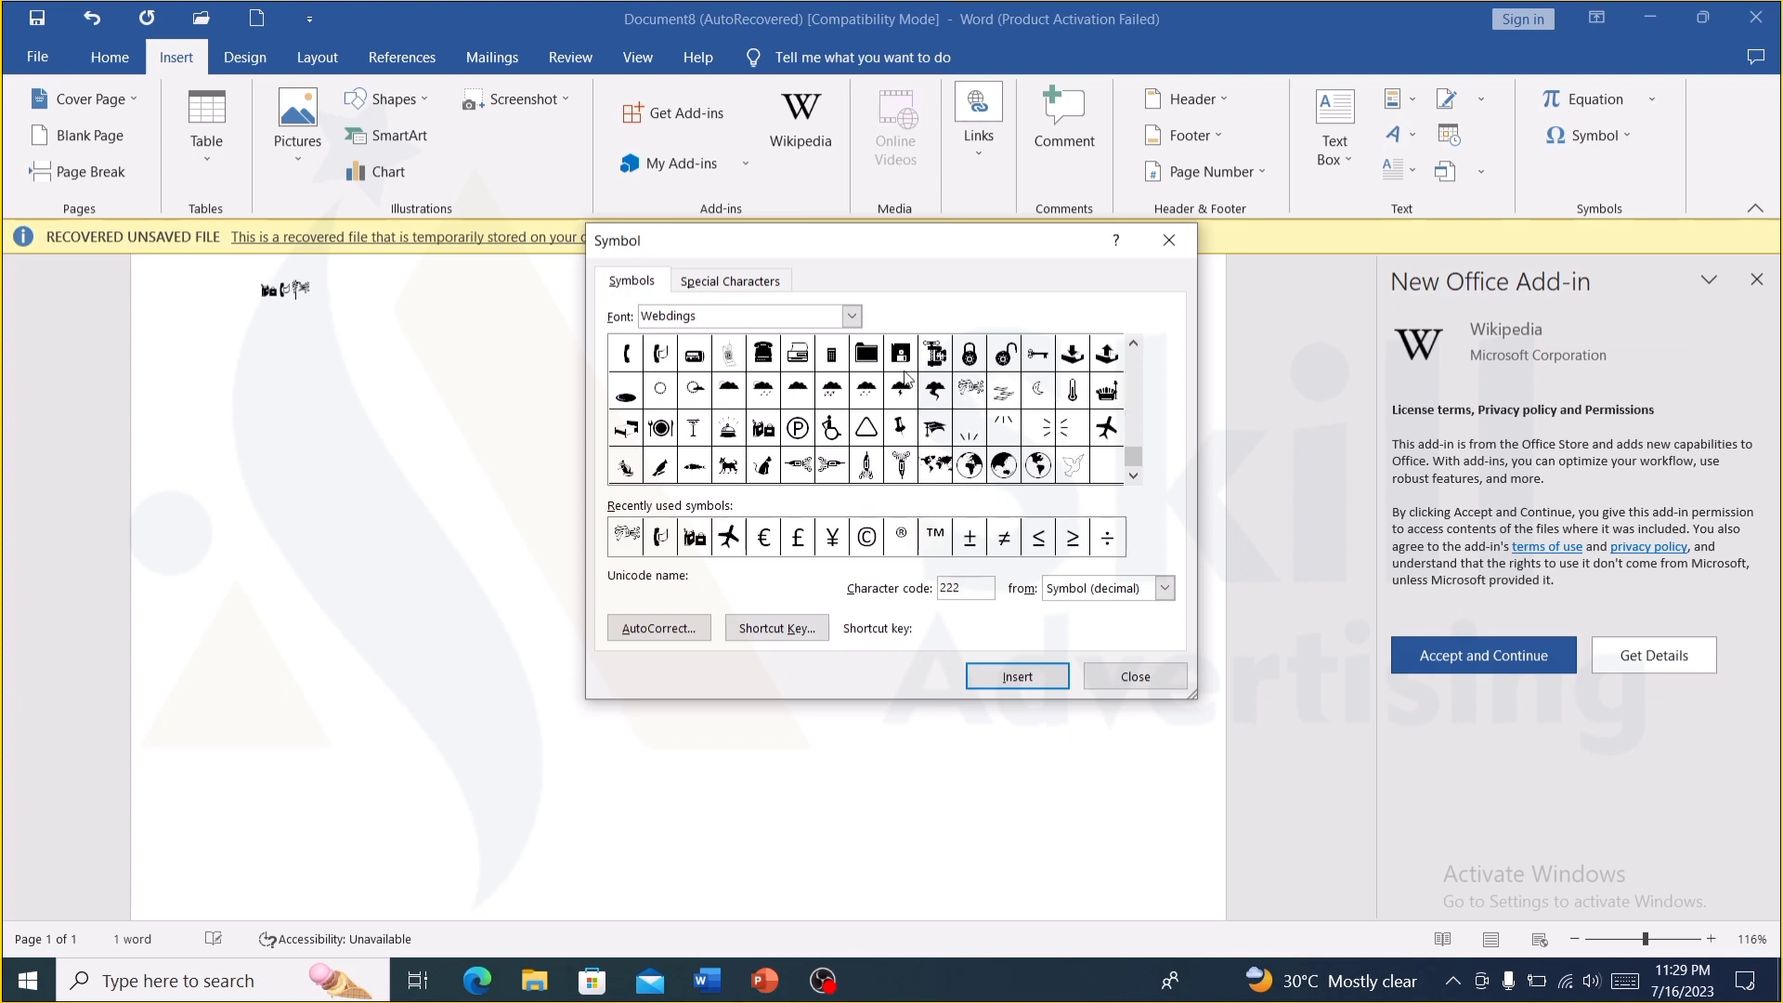
# - Add the fish, cat, euro sign, airplane and two more wind face symbols, then close the dialog
pyautogui.click(728, 465)
pyautogui.doubleClick(694, 465)
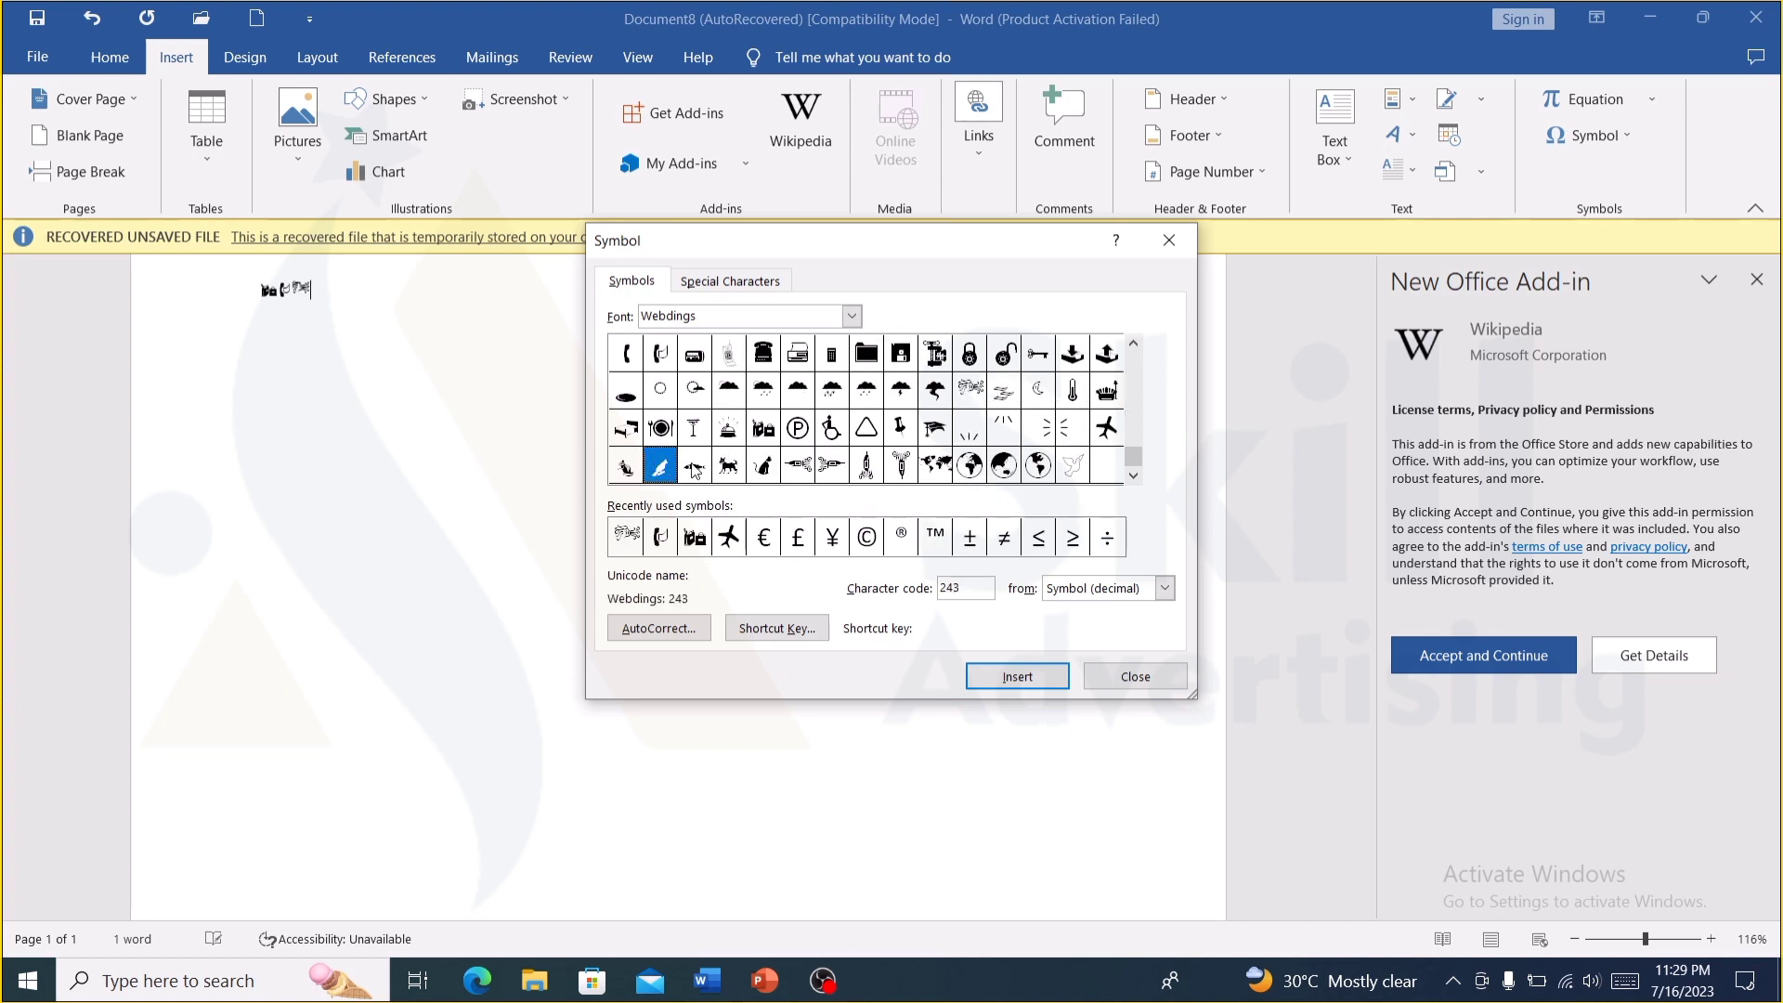
pyautogui.doubleClick(728, 465)
pyautogui.doubleClick(835, 540)
pyautogui.click(935, 537)
pyautogui.click(1004, 537)
pyautogui.click(900, 536)
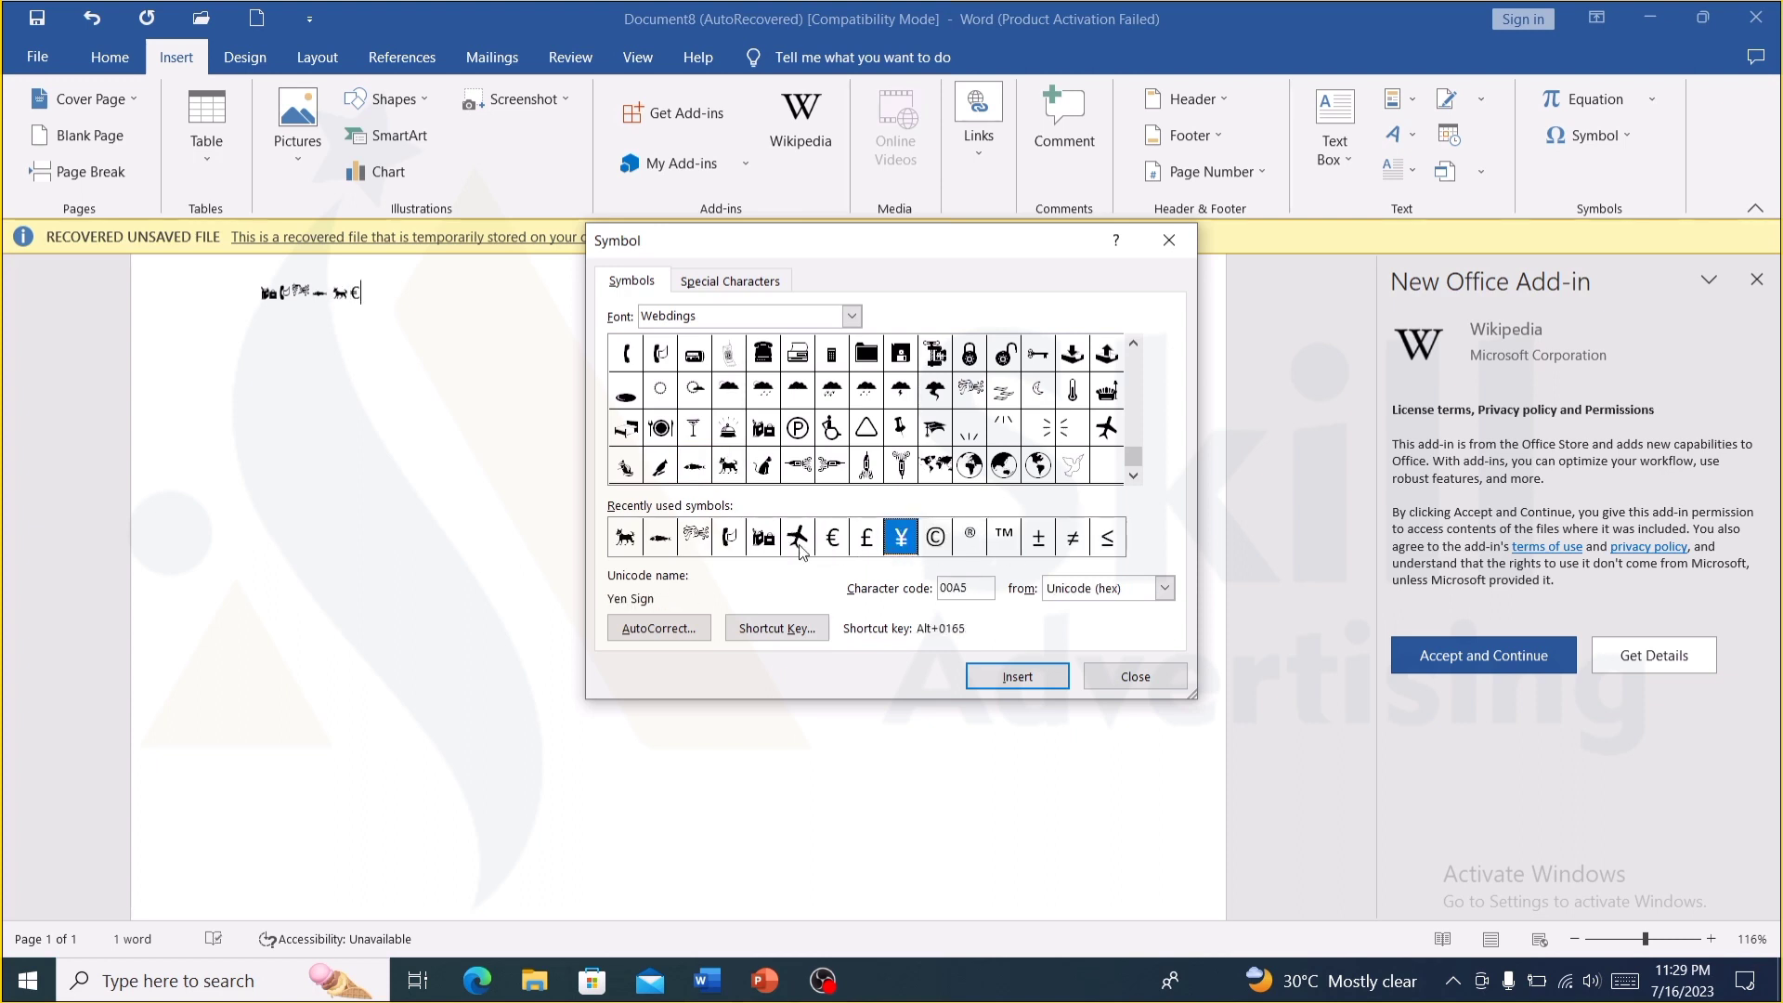
pyautogui.doubleClick(797, 536)
pyautogui.click(729, 537)
pyautogui.doubleClick(729, 537)
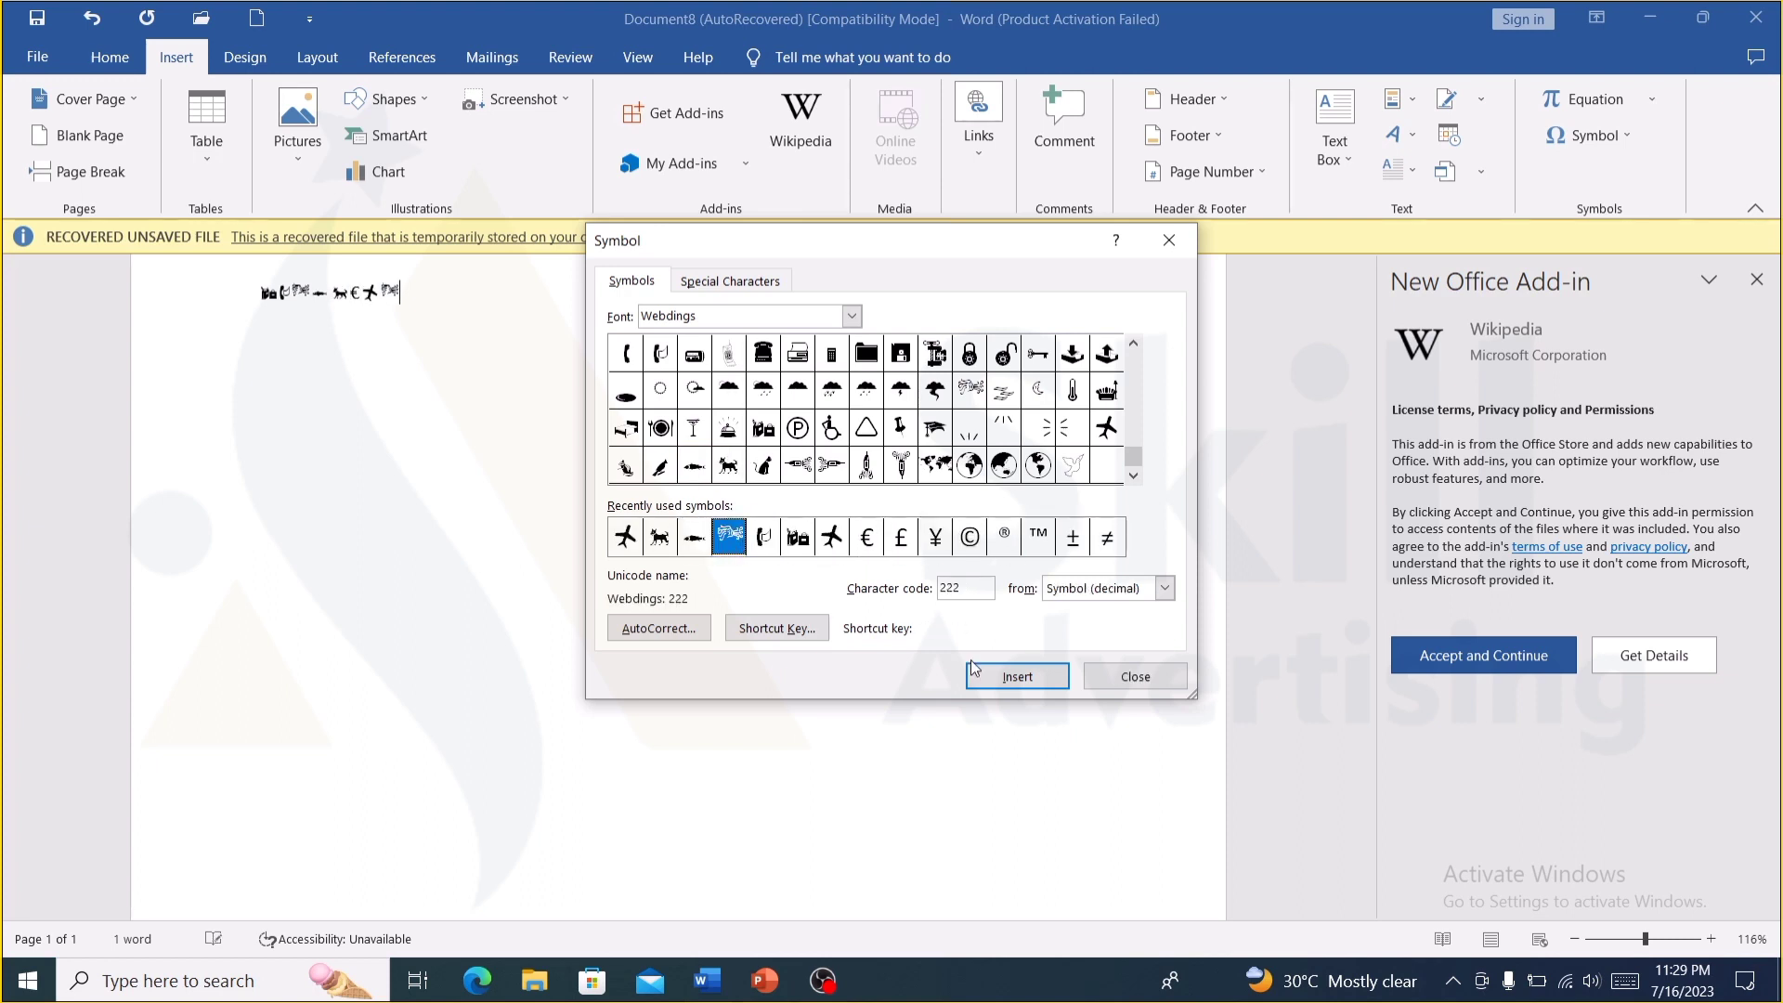
pyautogui.click(1017, 677)
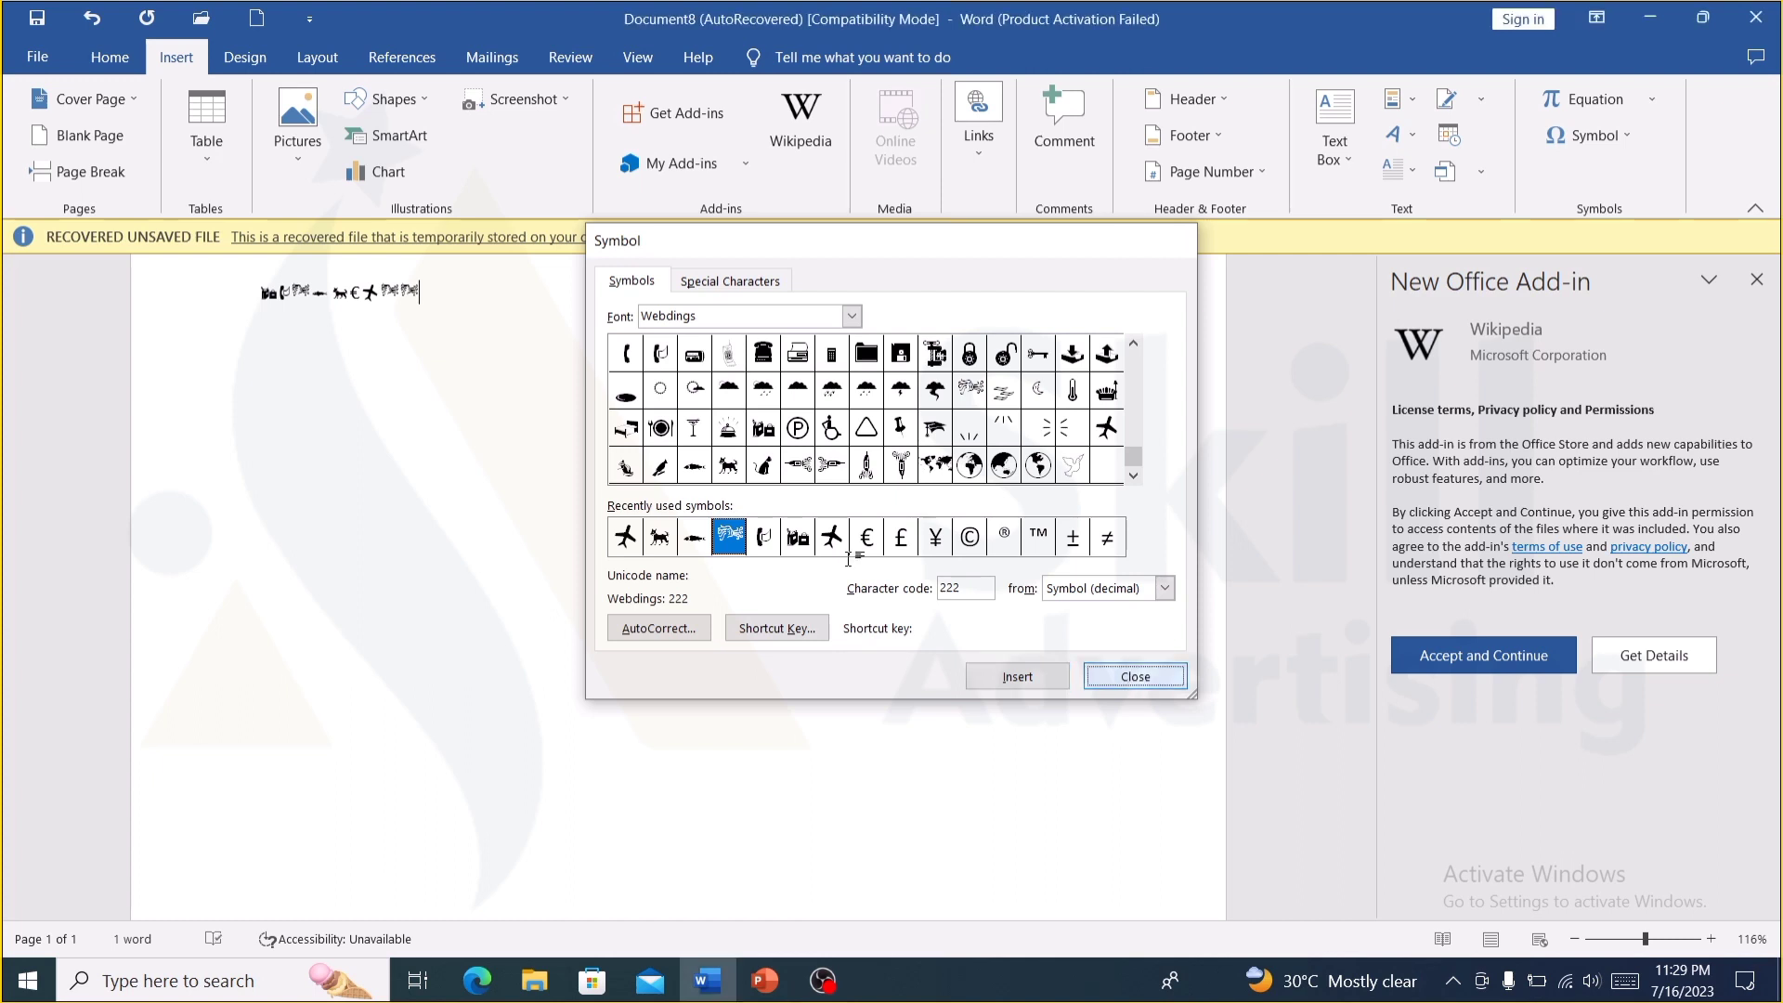
pyautogui.click(1128, 681)
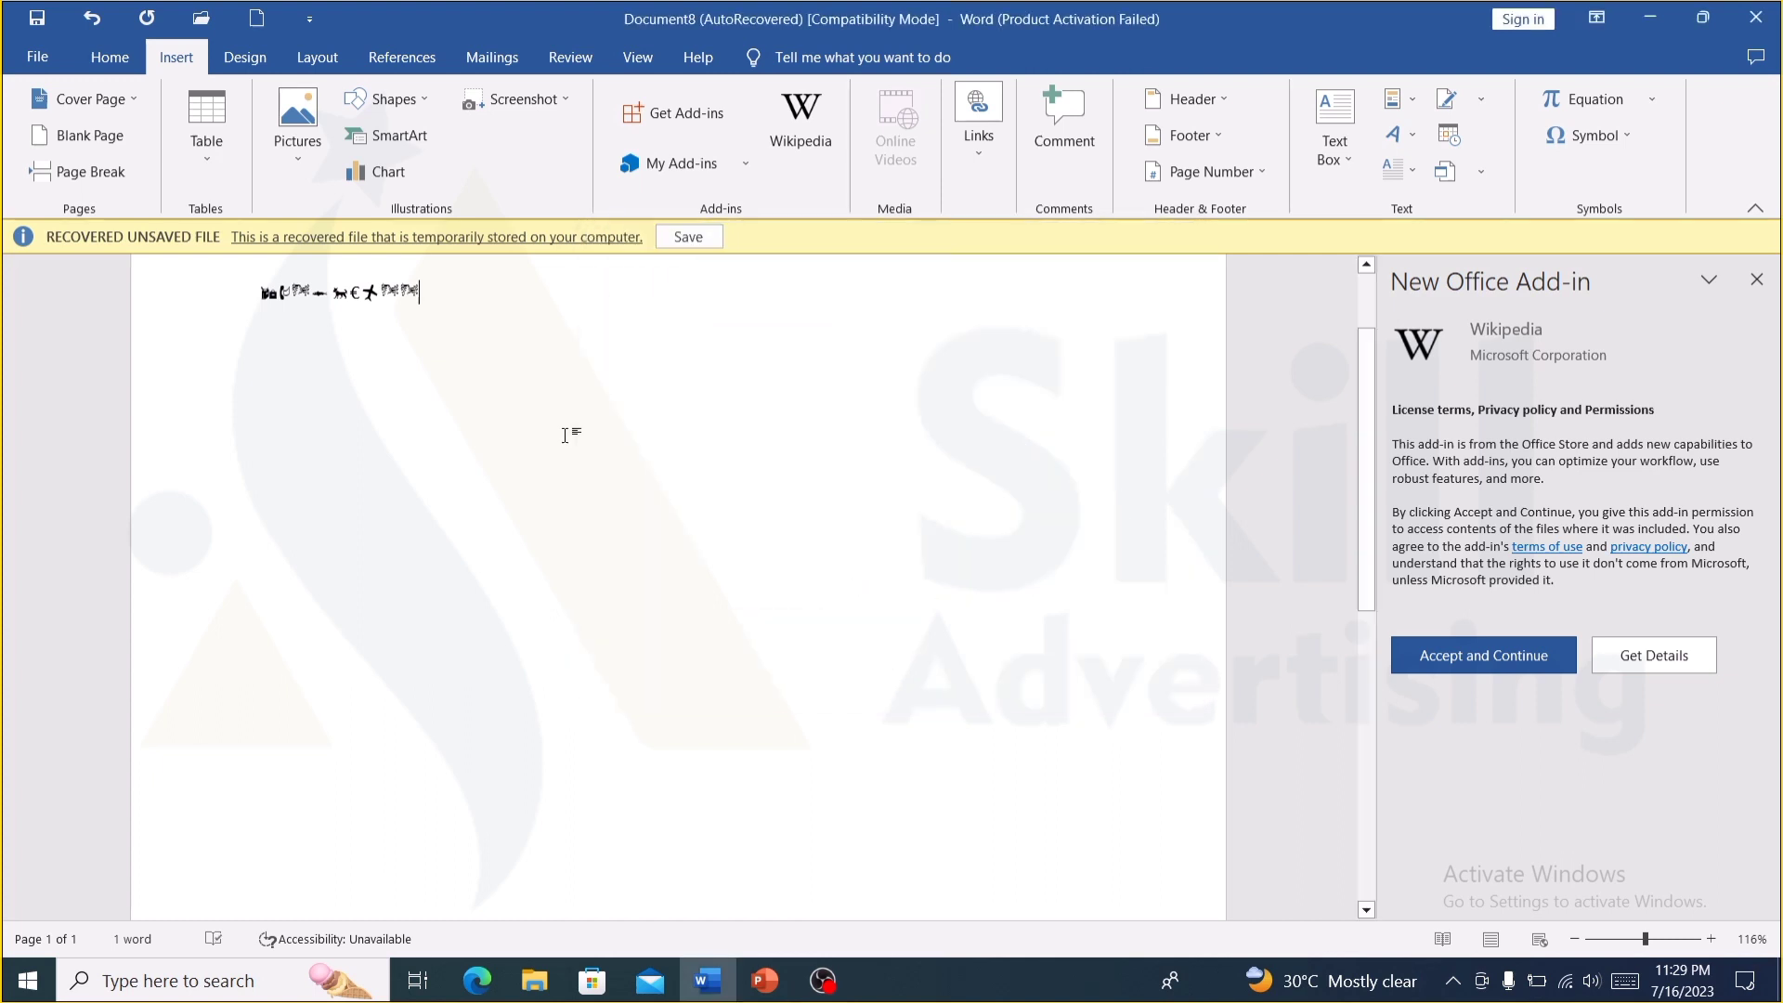
# - Grow the selected Webdings symbols to 120 pt and colour them light blue
pyautogui.click(230, 309)
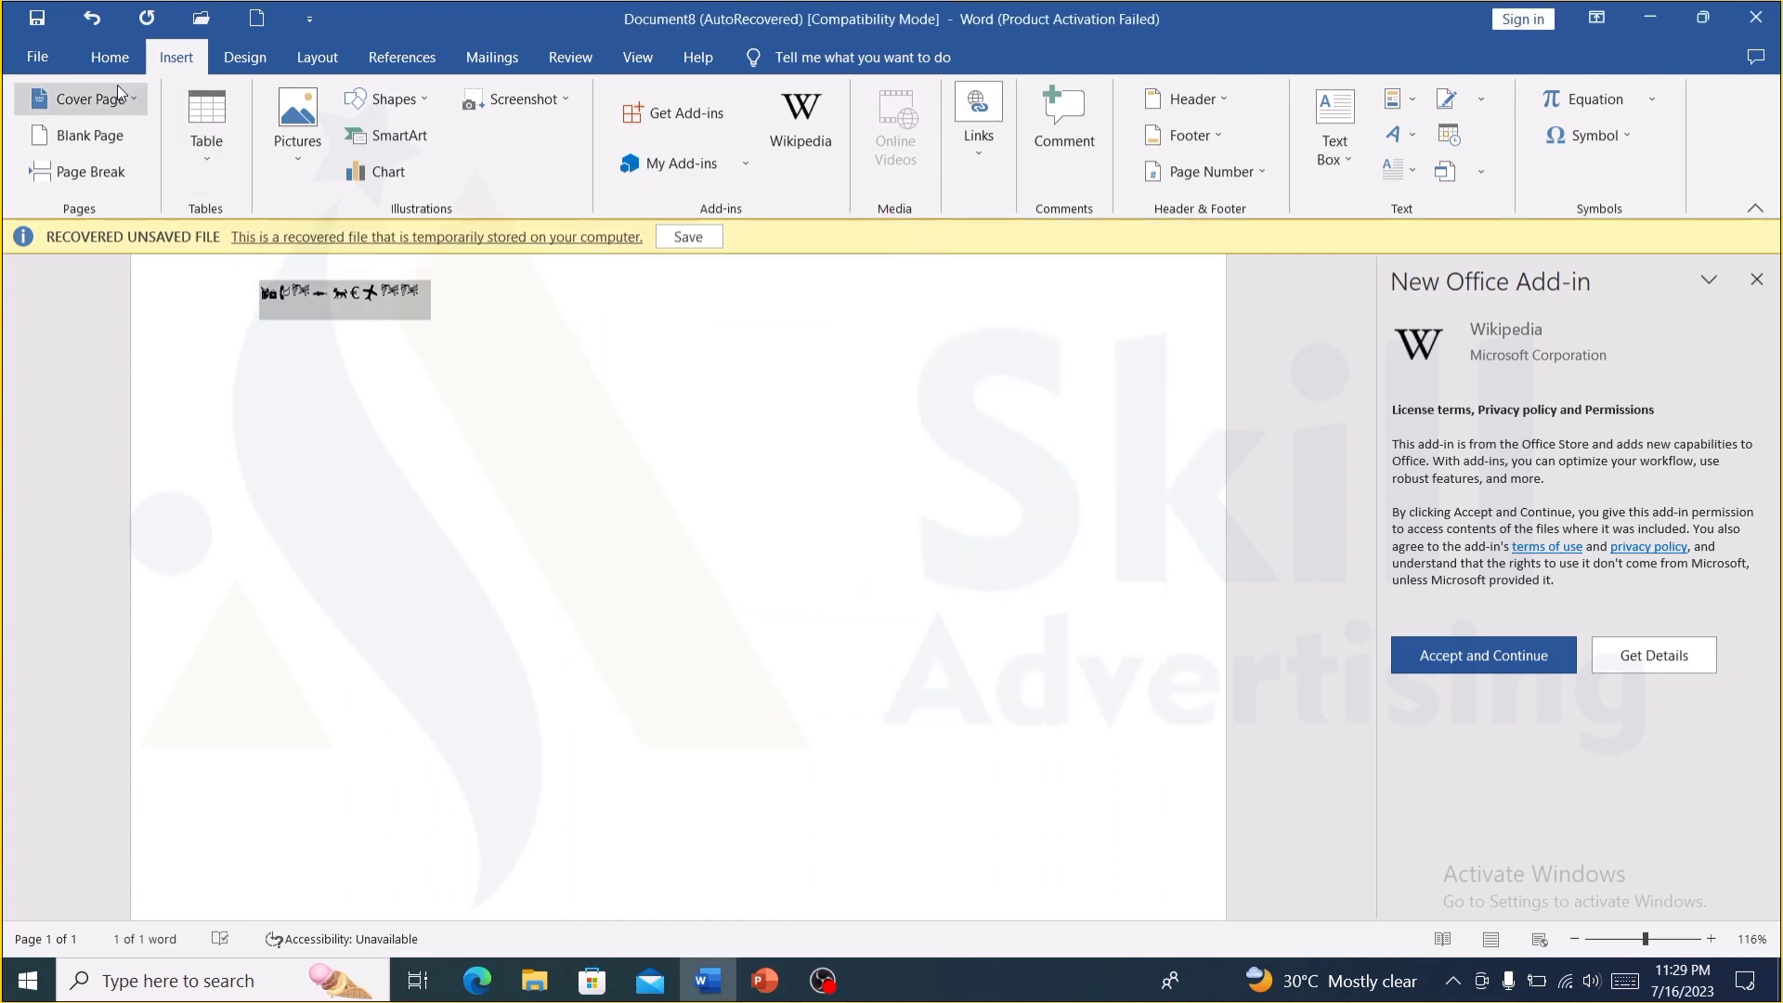
pyautogui.click(110, 56)
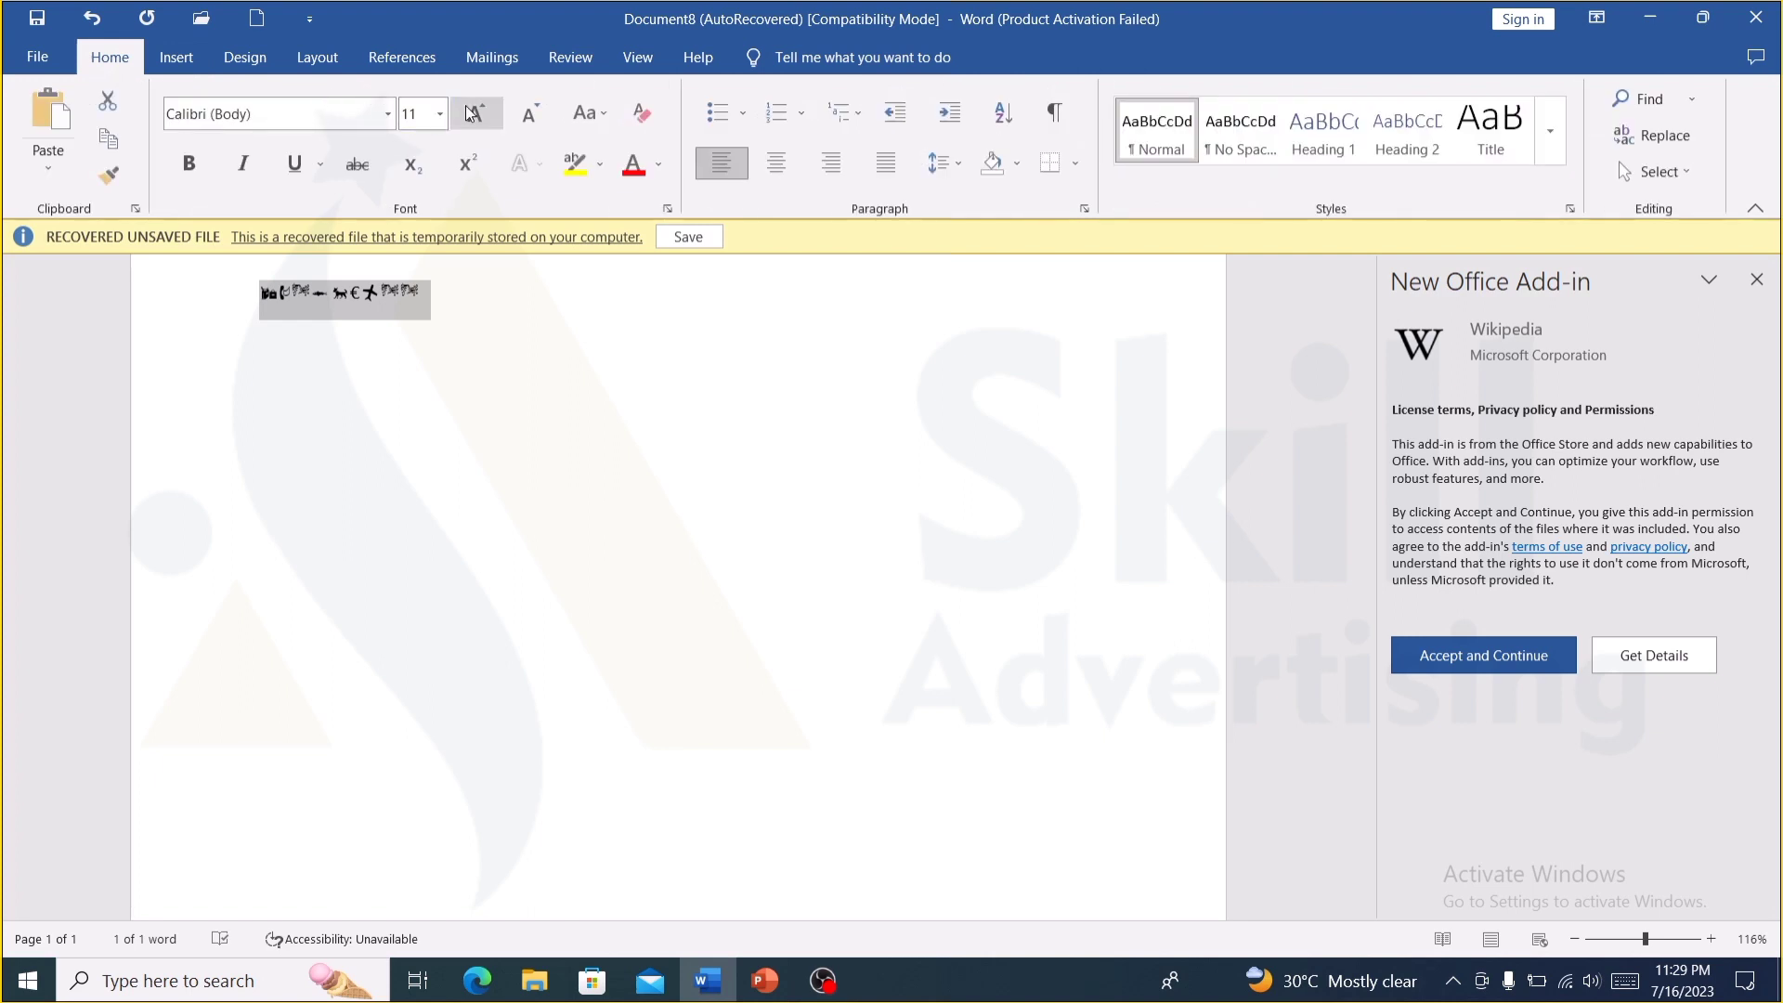
pyautogui.click(474, 113)
pyautogui.click(473, 113)
pyautogui.click(474, 113)
pyautogui.click(474, 114)
pyautogui.click(473, 113)
pyautogui.click(473, 113)
pyautogui.click(474, 113)
pyautogui.click(474, 113)
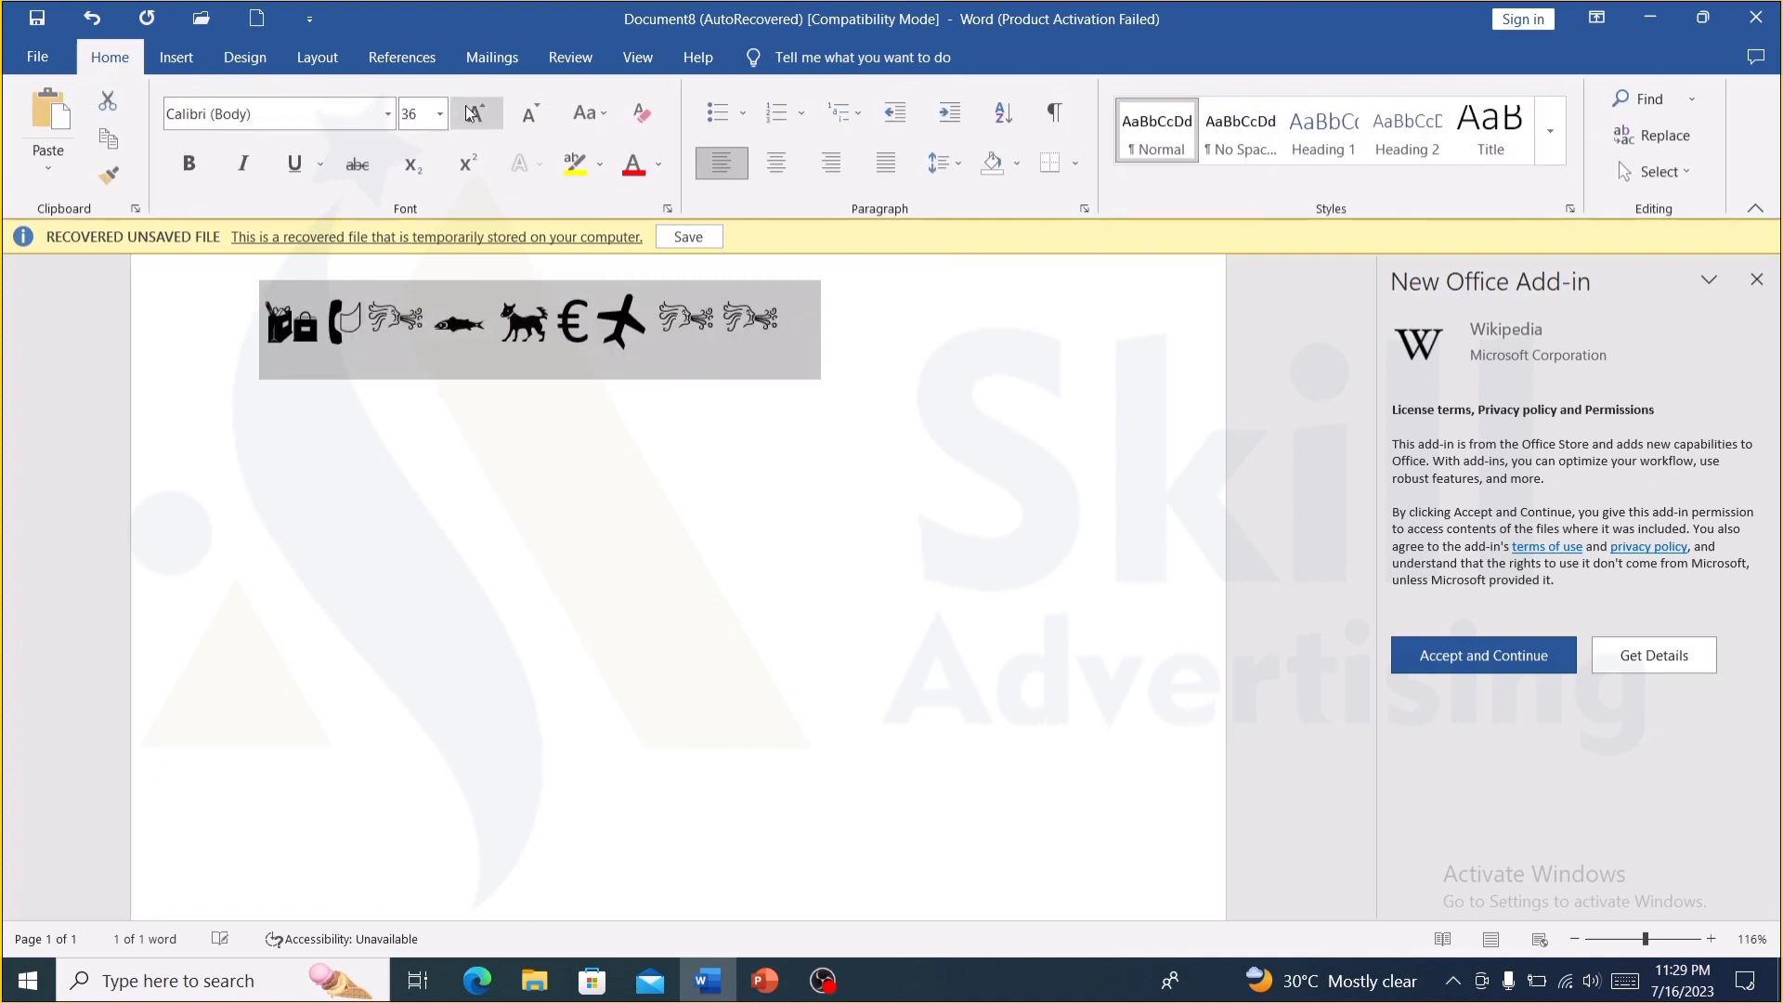
pyautogui.click(474, 114)
pyautogui.click(473, 113)
pyautogui.click(474, 114)
pyautogui.click(474, 113)
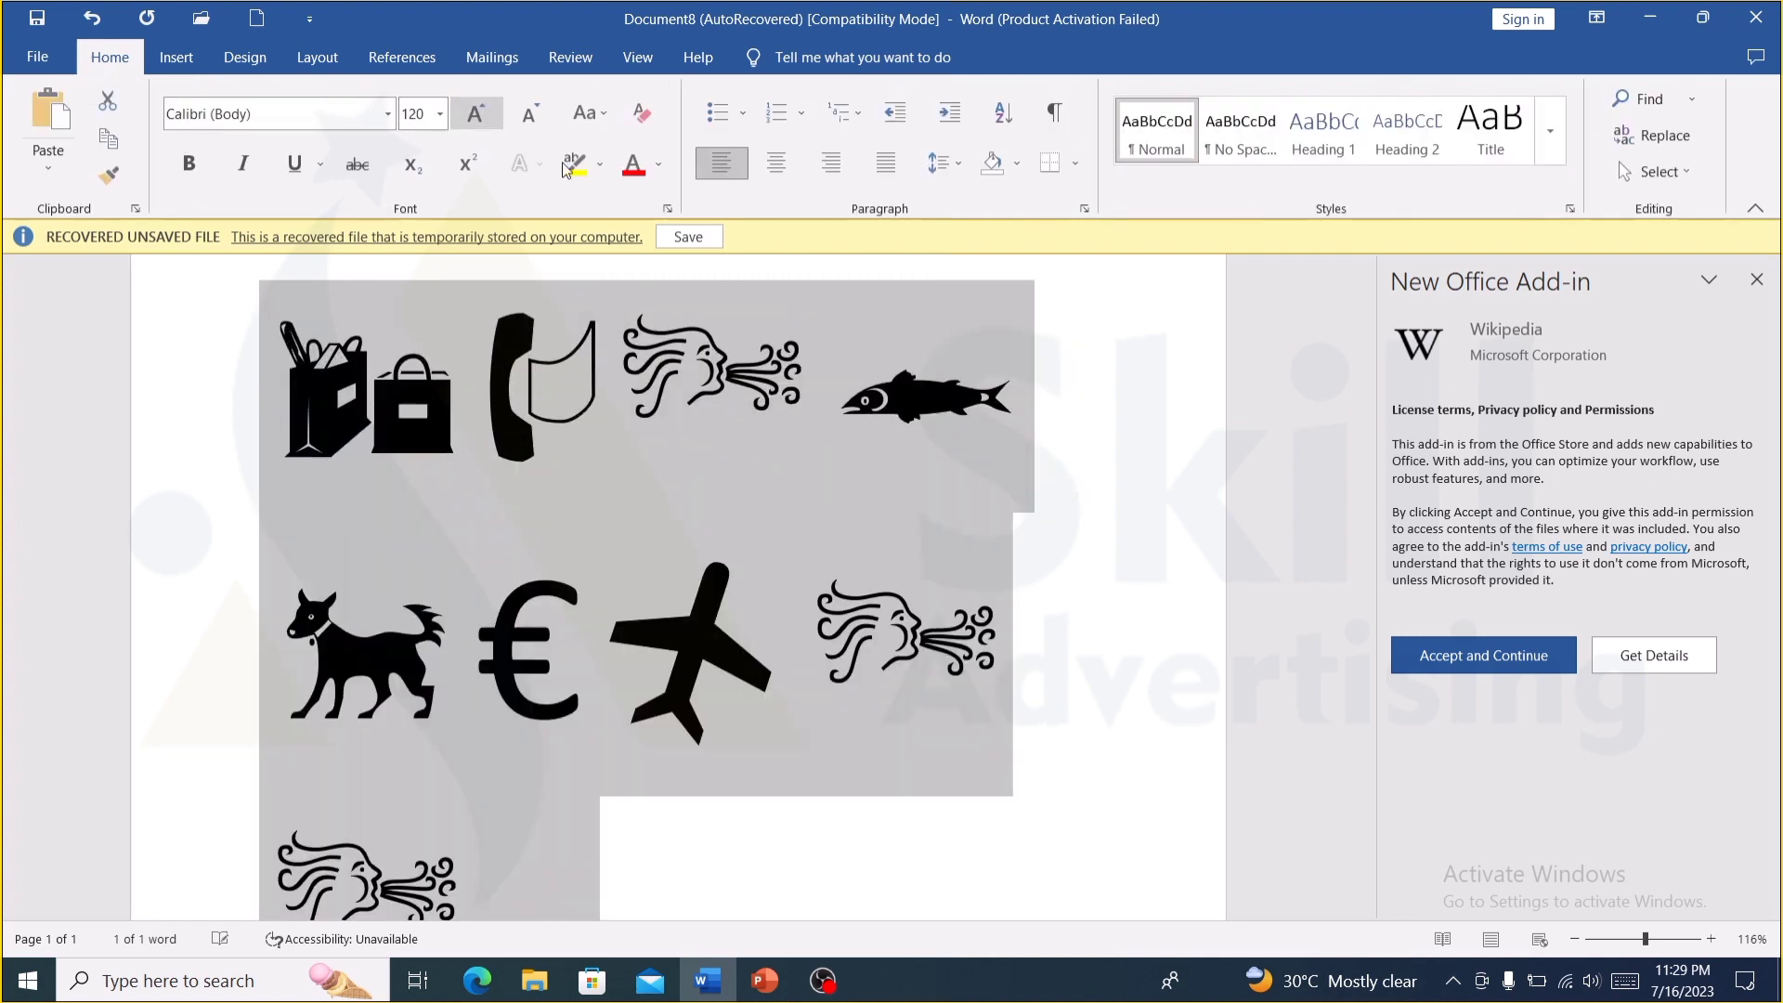
pyautogui.click(654, 174)
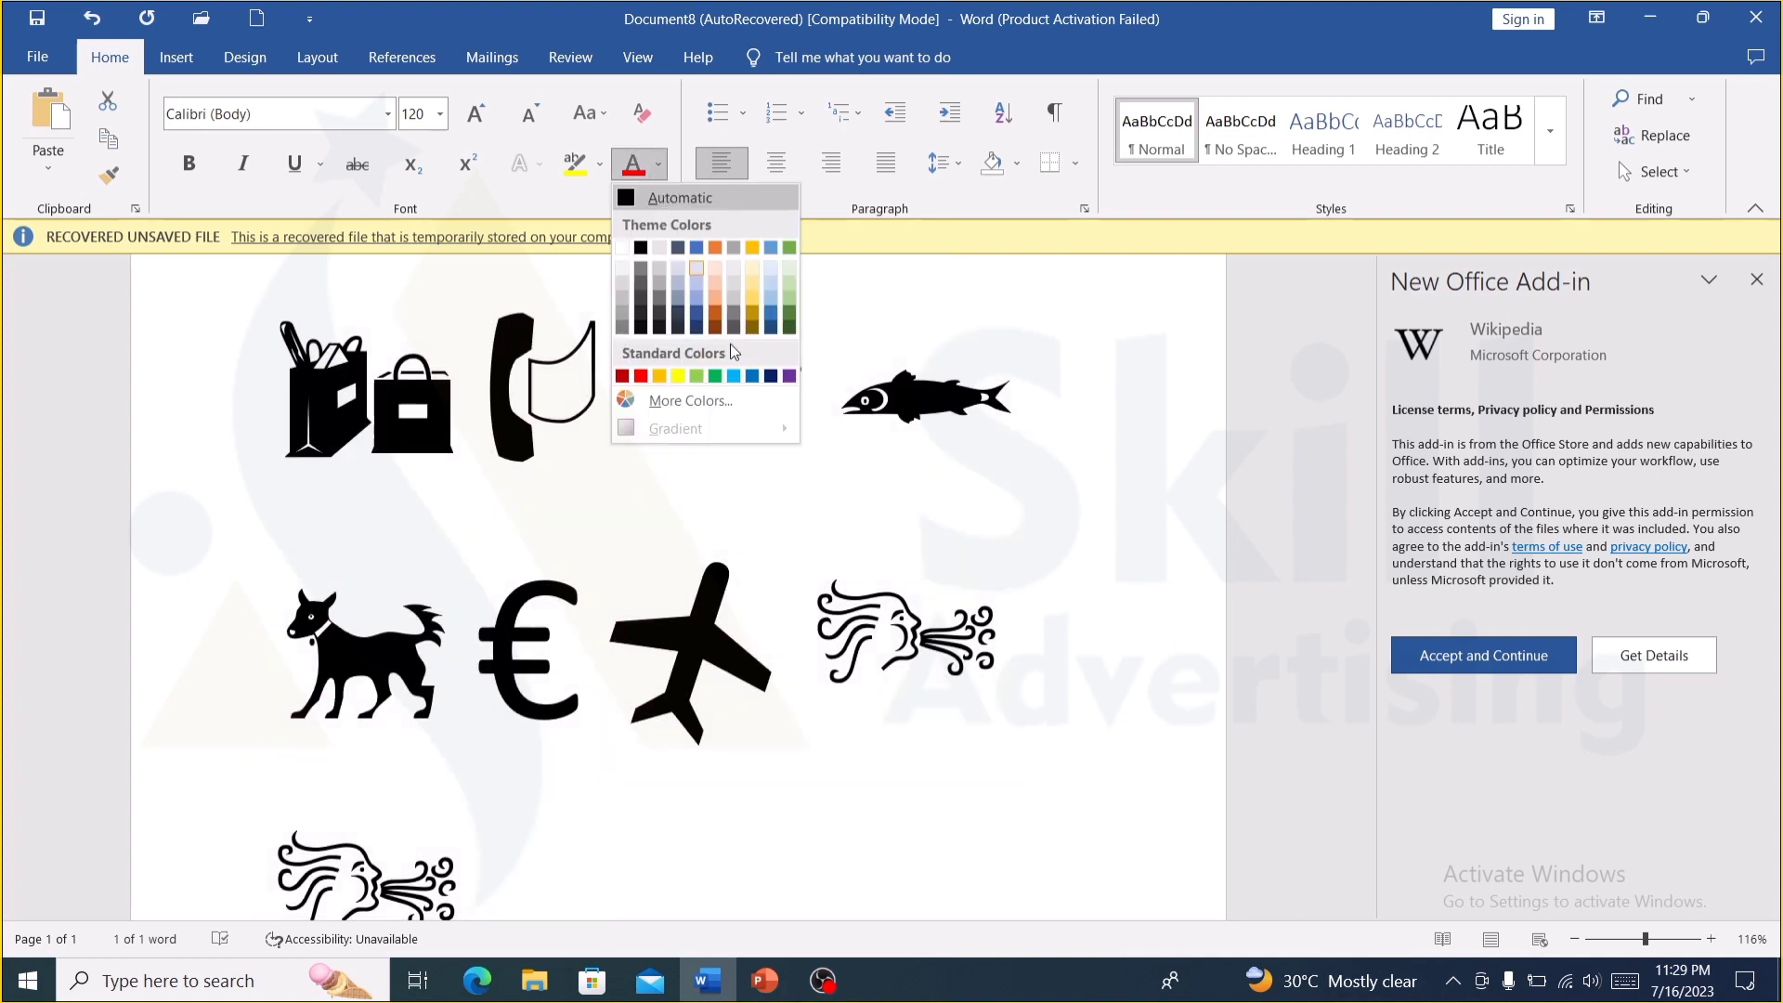
pyautogui.click(733, 375)
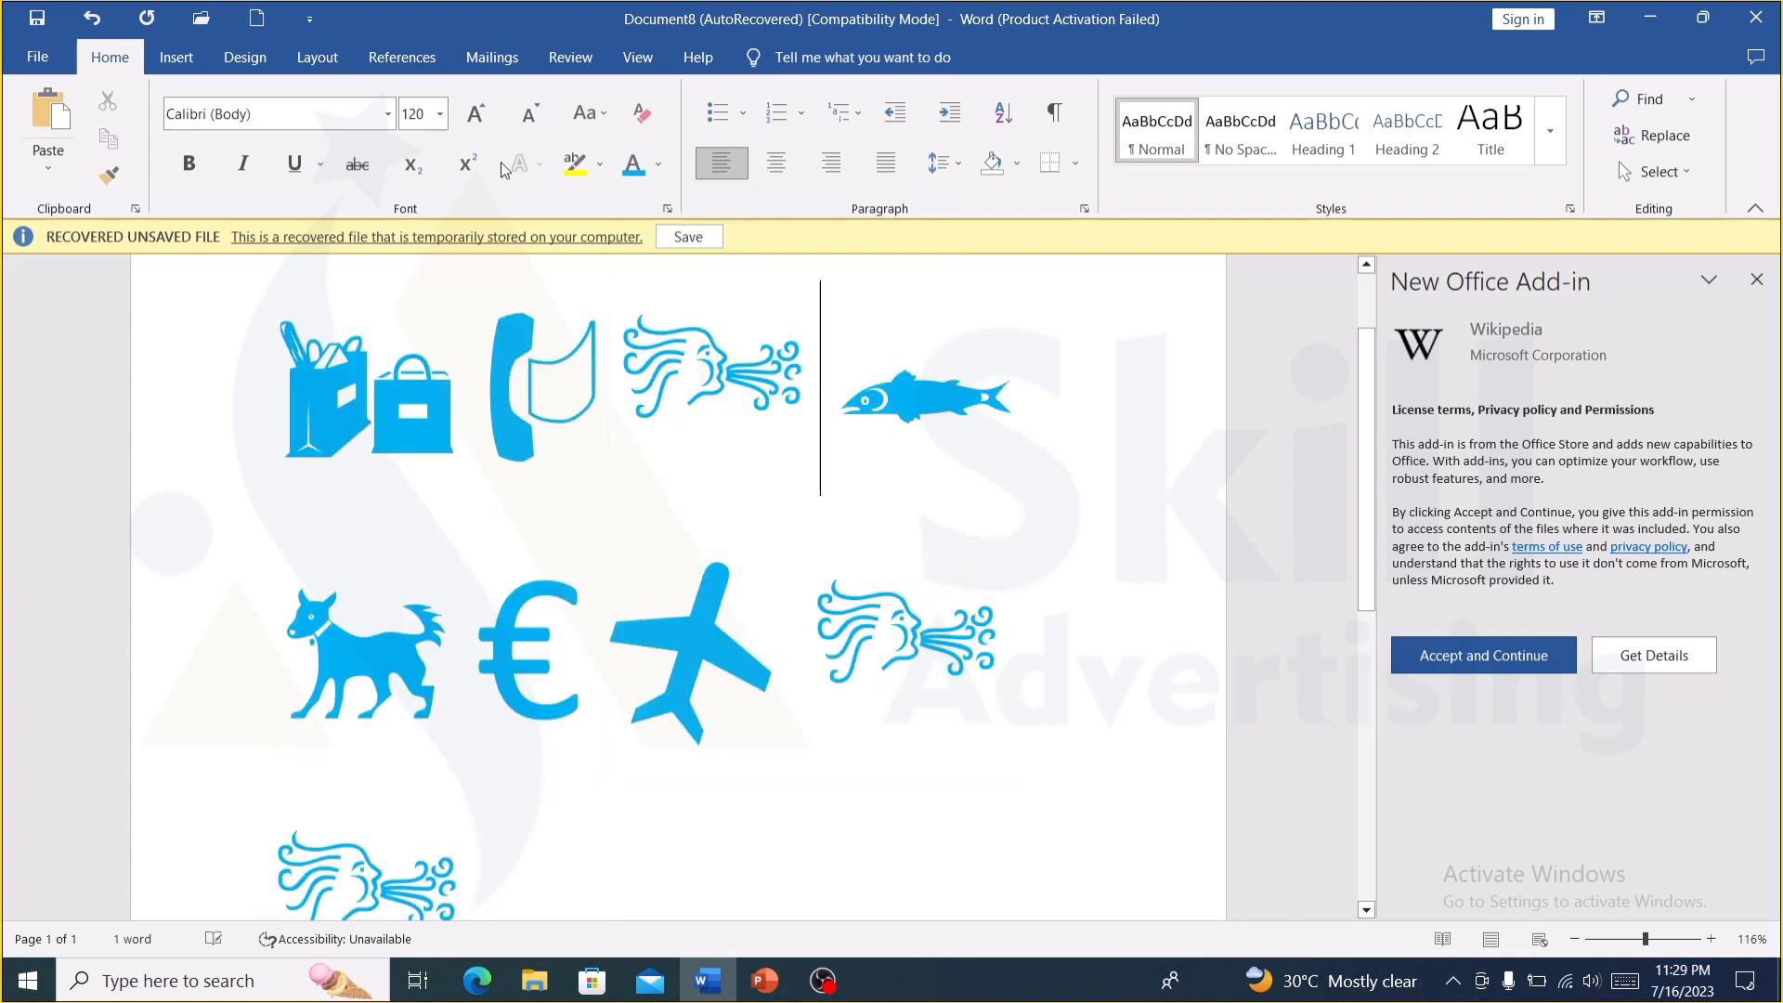
pyautogui.click(177, 57)
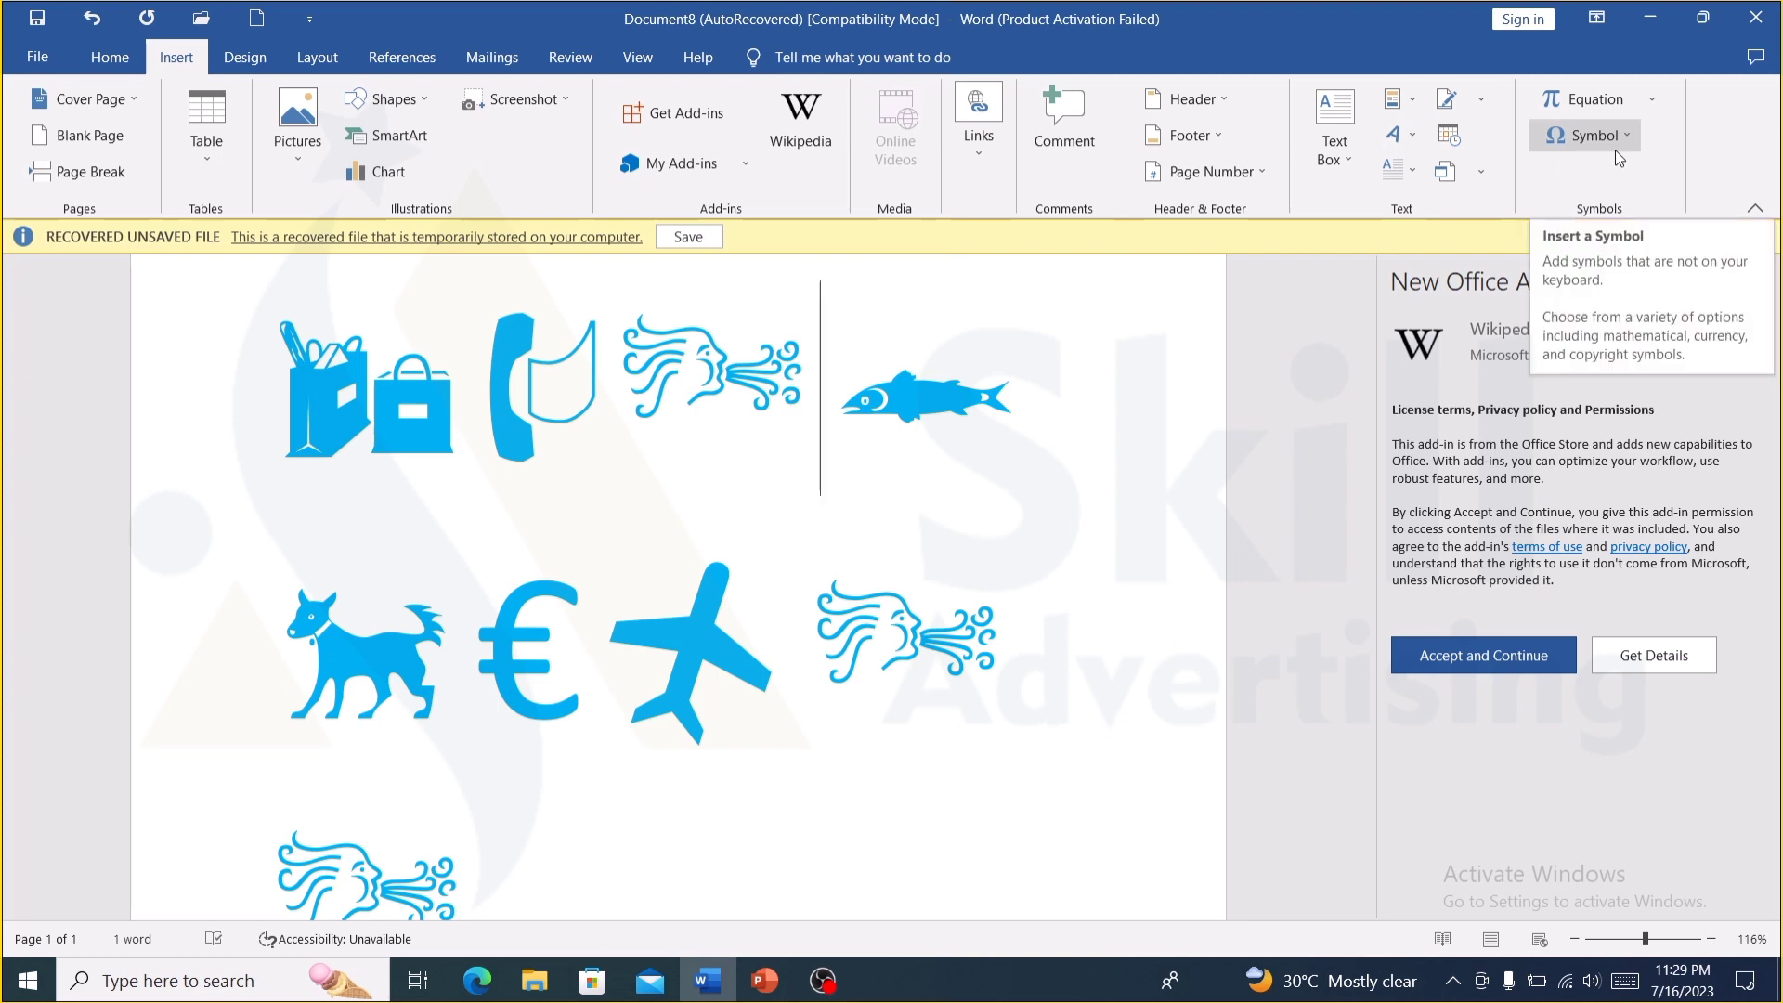